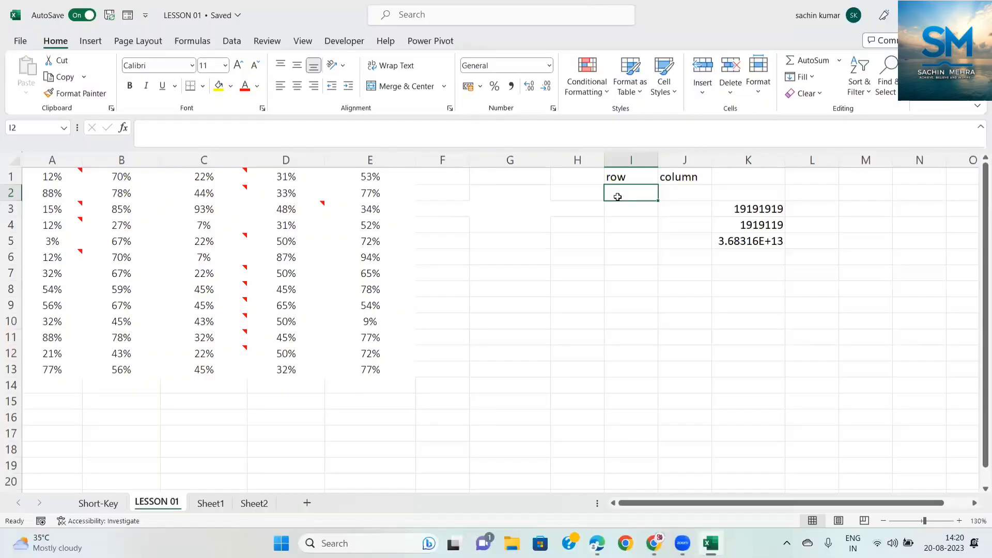
# Enter a ROW formula in cell I2 that references the last cell of column I, I1048576.
pyautogui.write('=ROW(')
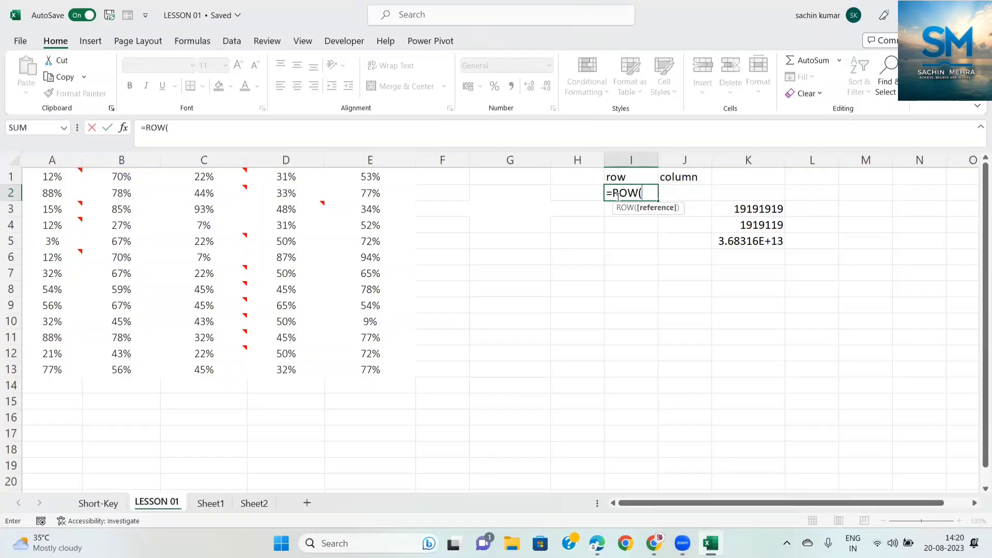
pyautogui.hotkey('ctrl', 'Down')
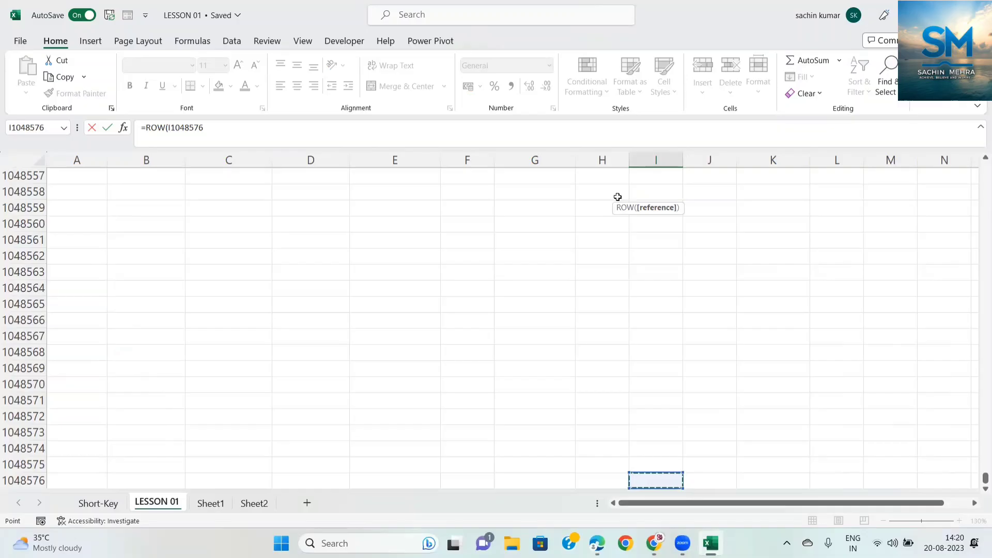
pyautogui.press('Return')
pyautogui.scroll(1, 618, 197)
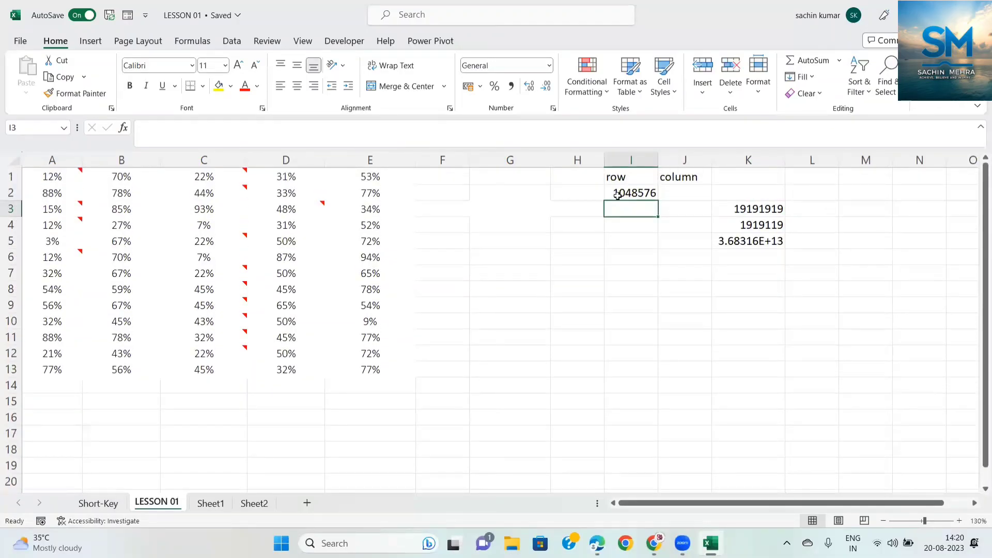
pyautogui.press('Up')
pyautogui.scroll(3, 720, 239)
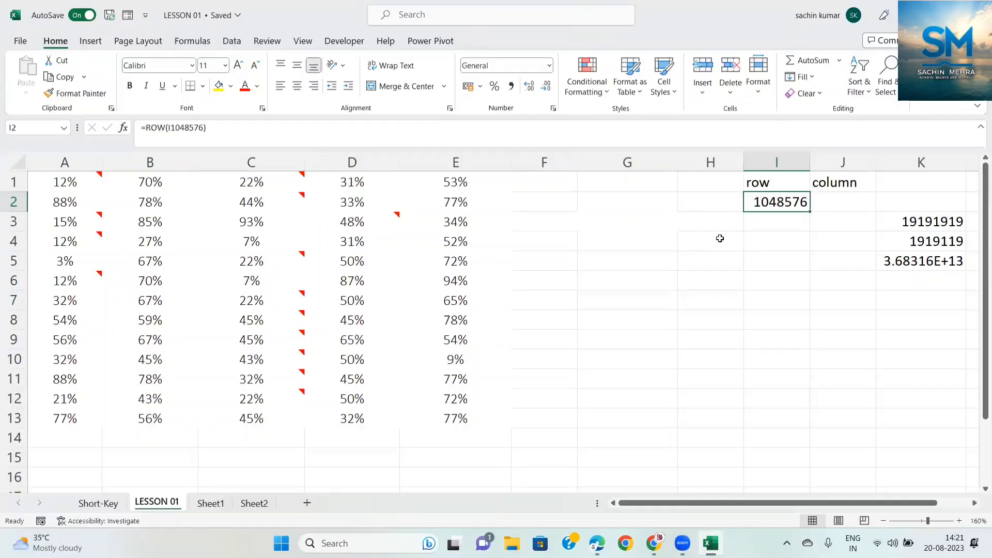
pyautogui.press('F2')
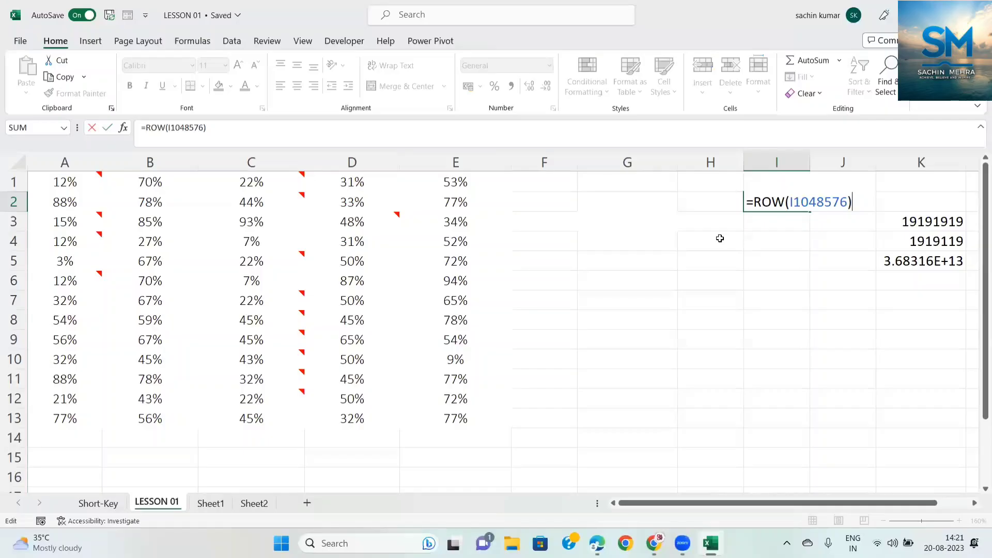
pyautogui.hotkey('ctrl', 'Return')
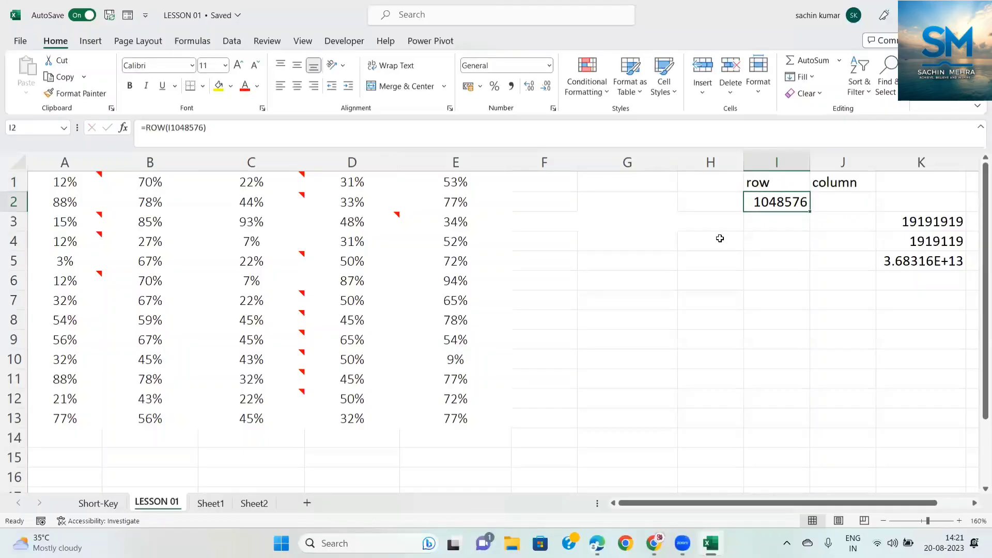
# Enter a COLUMN formula in cell J2 that references the last cell of row 2, XFD2.
pyautogui.press('Down')
pyautogui.press('Up')
pyautogui.press('Right')
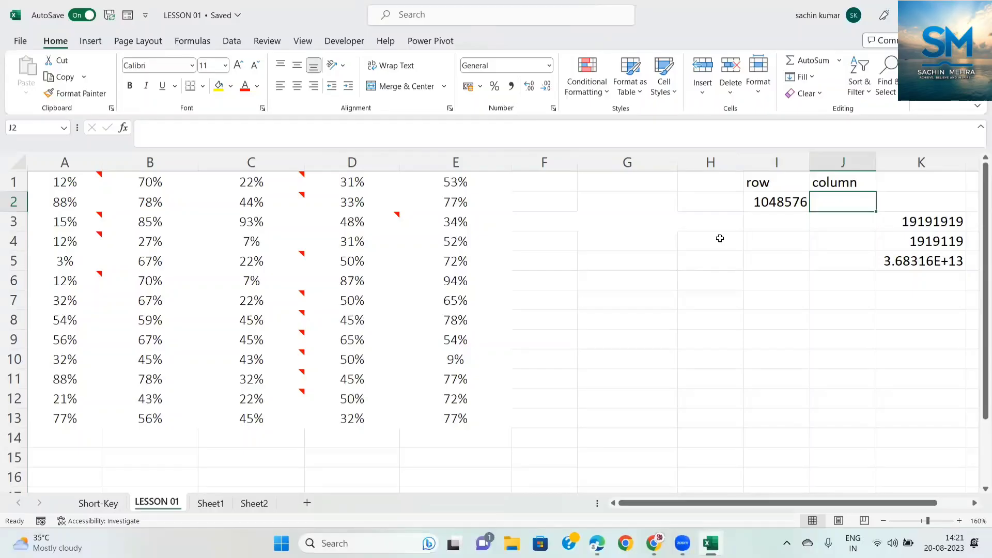
pyautogui.write('=col')
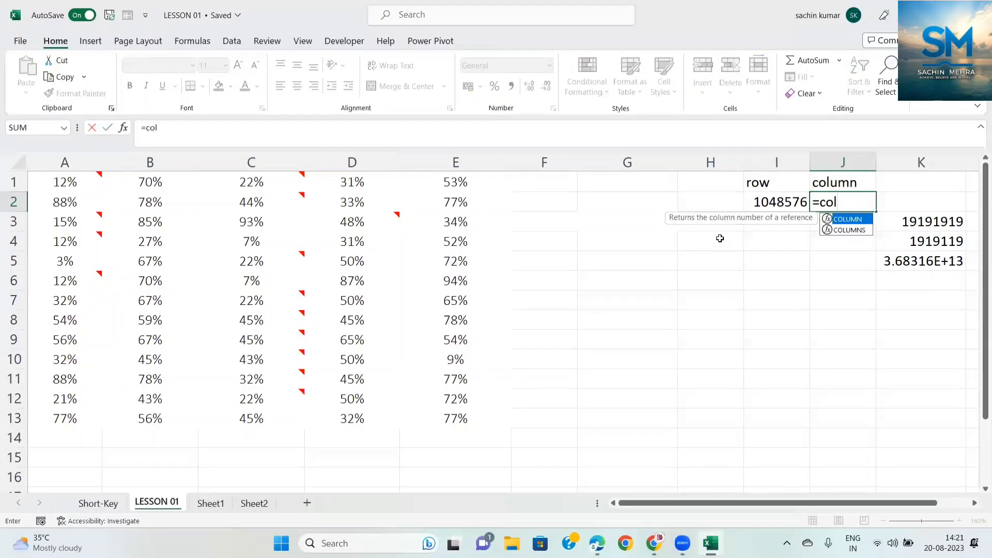
pyautogui.press('Tab')
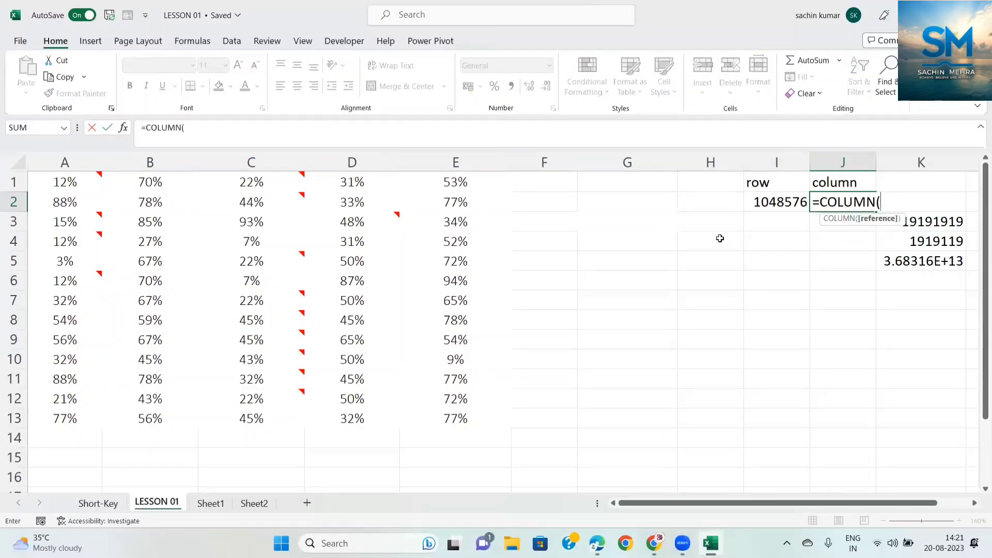
pyautogui.hotkey('ctrl', 'Right')
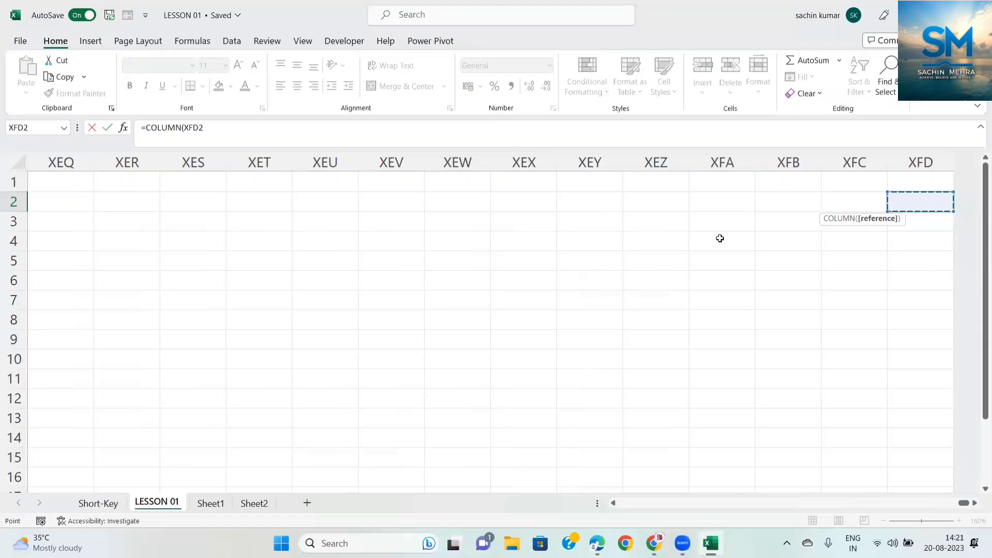
pyautogui.press('Return')
pyautogui.press('Up')
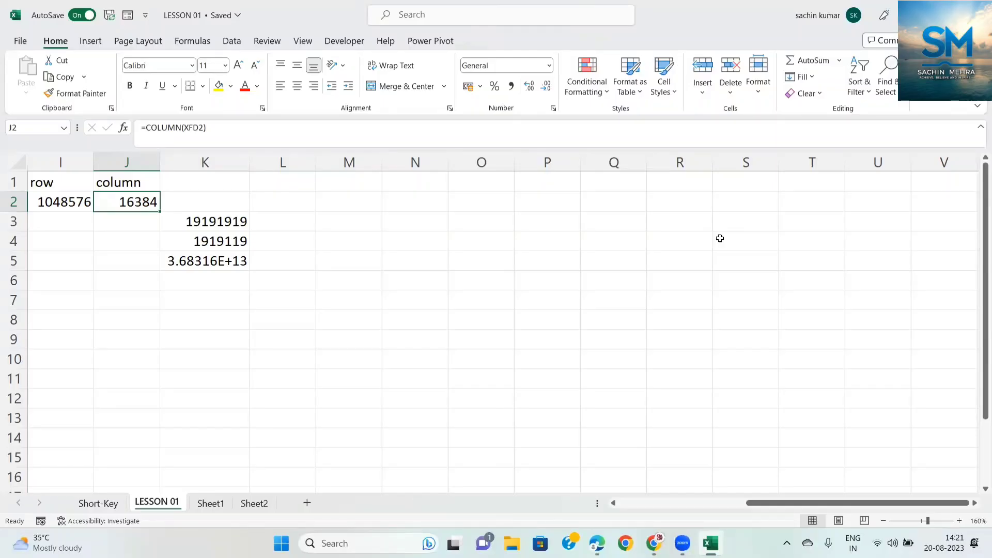
# Review the ROW and COLUMN formula cells I2 and J2 under their headings.
pyautogui.press('Left')
pyautogui.press('Left')
pyautogui.press('Left')
pyautogui.press('Left')
pyautogui.press('Left')
pyautogui.press('Right')
pyautogui.press('Right')
pyautogui.press('Right')
pyautogui.press('Right')
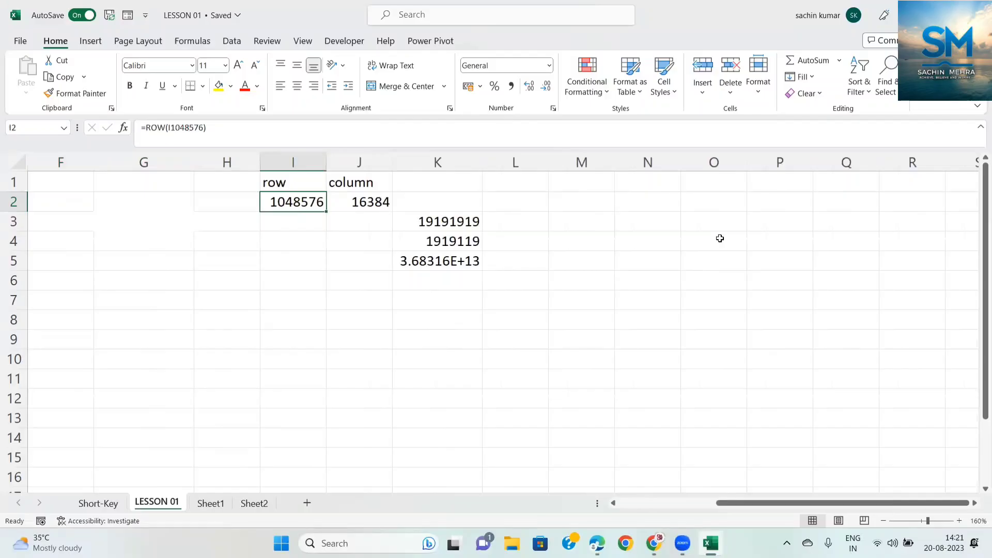
pyautogui.press('Right')
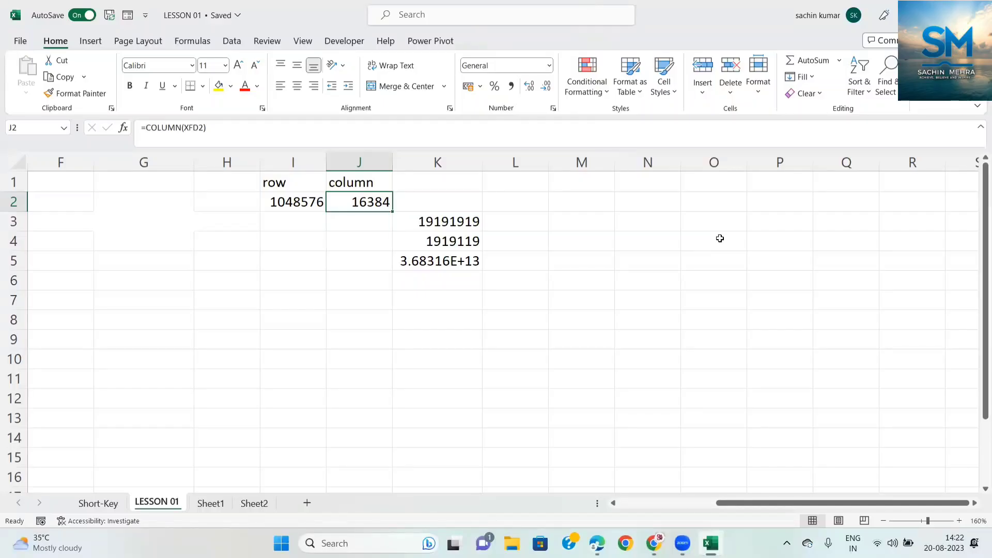
# Switch to the Advance Excel contents PDF in the browser to view the Day 1 topics, and return to the workbook.
pyautogui.hotkey('alt', 'Tab')
pyautogui.hotkey('alt', 'Tab')
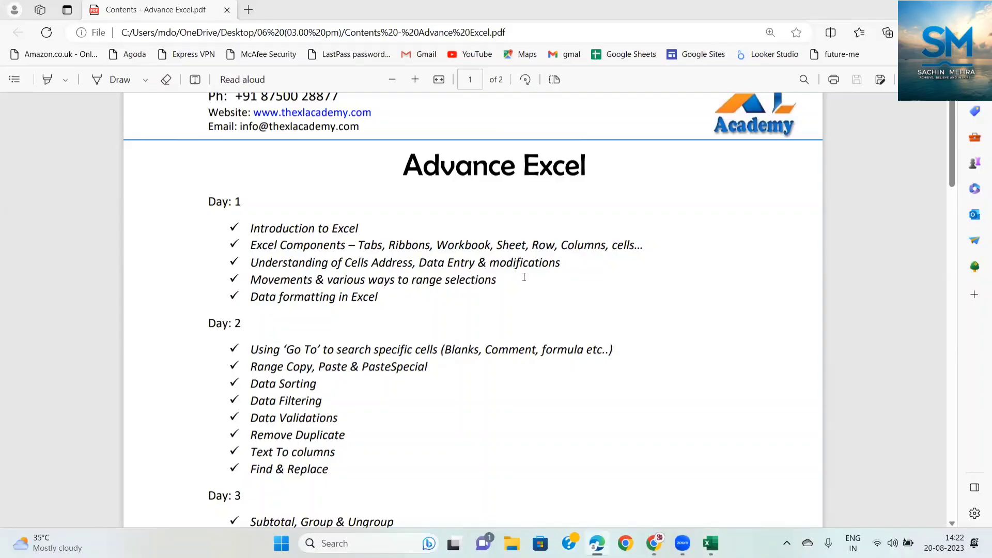
pyautogui.hotkey('alt', 'Tab')
pyautogui.hotkey('alt', 'Tab')
# Enter a ROW formula in cell I1048575, near the sheet's end, that references the cell below it, I1048576.
pyautogui.click(299, 201)
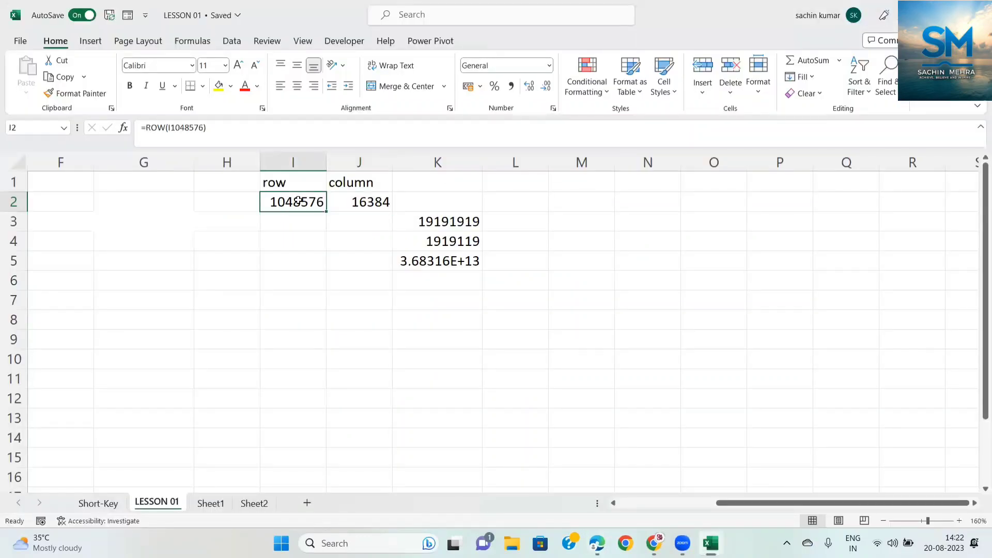
pyautogui.hotkey('ctrl', 'Down')
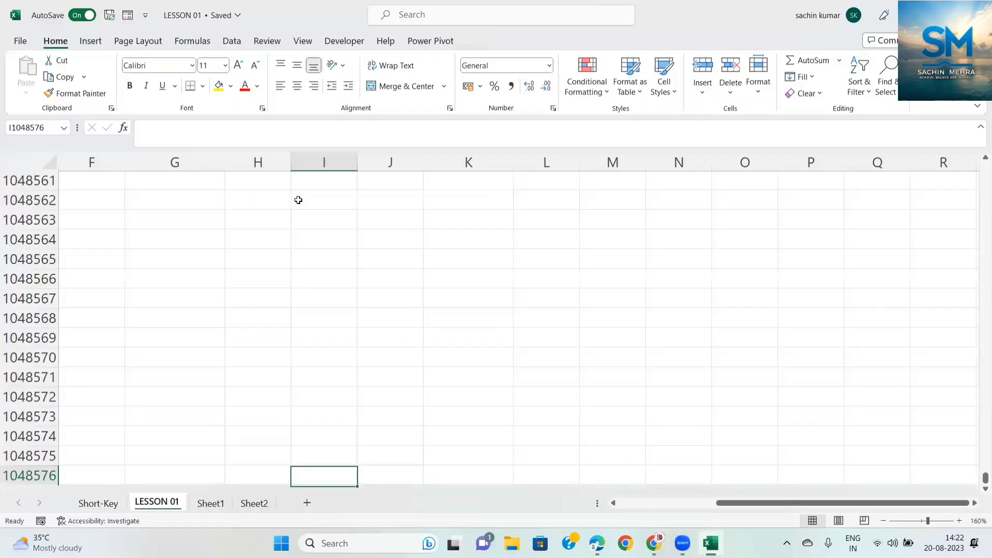
pyautogui.press('Up')
pyautogui.write('=row')
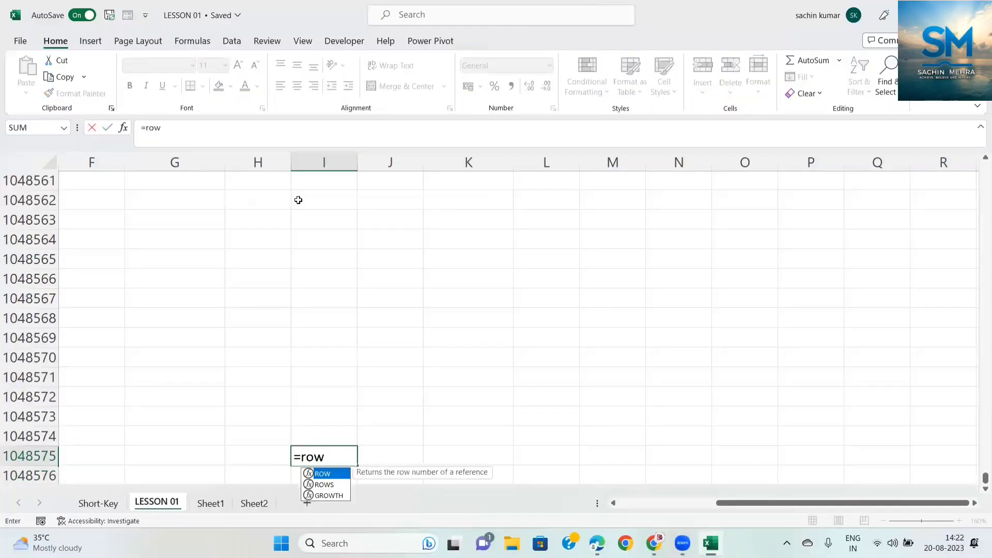
pyautogui.press('Tab')
pyautogui.press('Down')
pyautogui.press('Return')
pyautogui.press('Up')
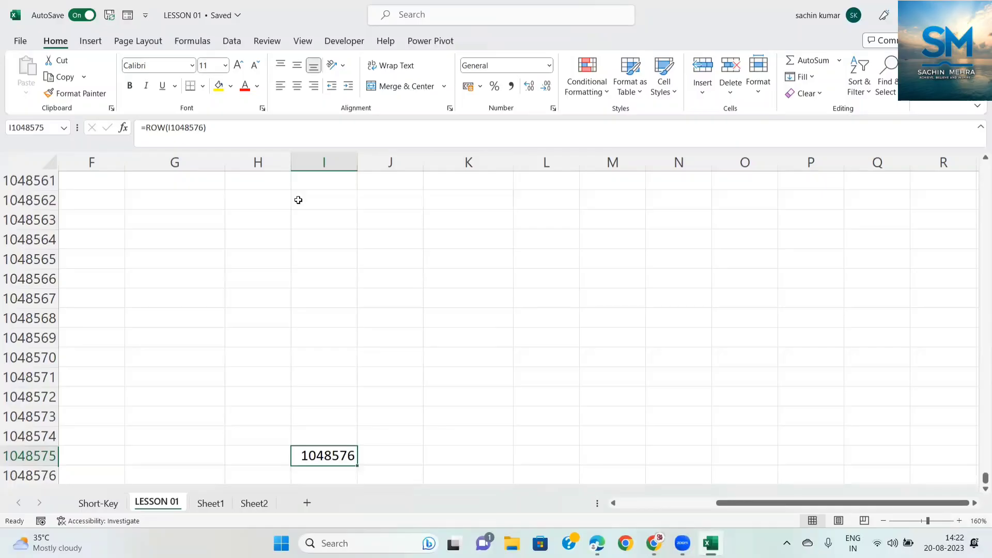
pyautogui.press('Down')
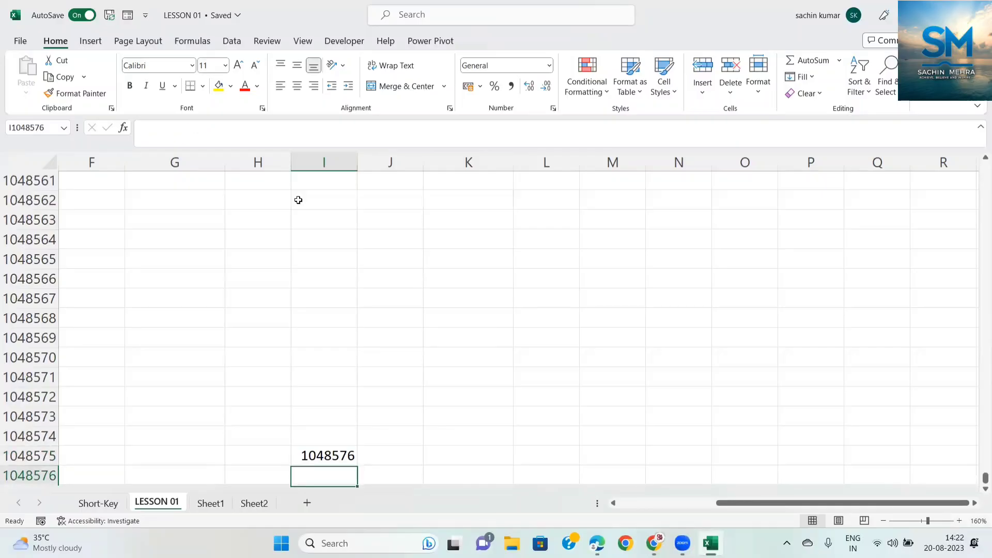
pyautogui.press('Up')
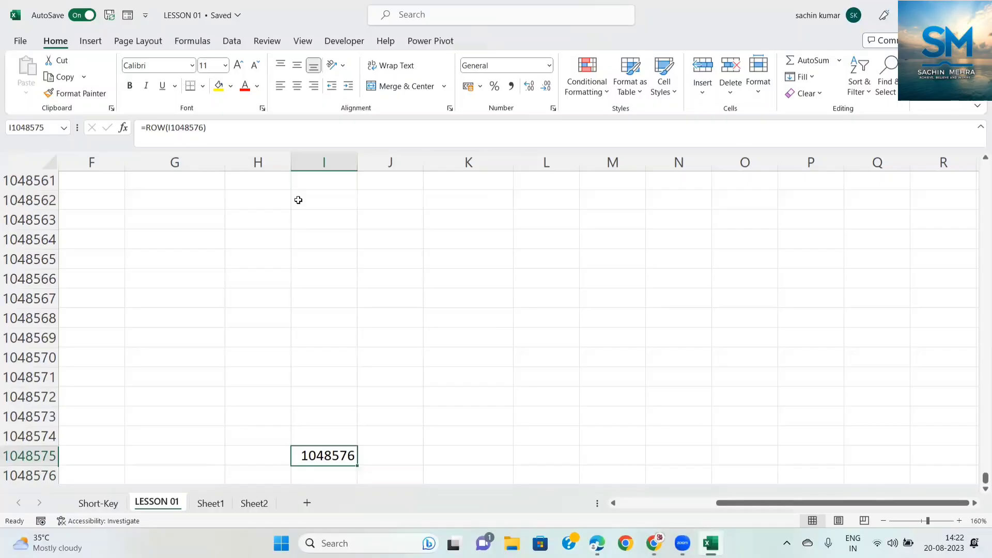
# Delete the formula in cell I1048575 and return to cell I2.
pyautogui.press('Delete')
pyautogui.hotkey('ctrl', 'Up')
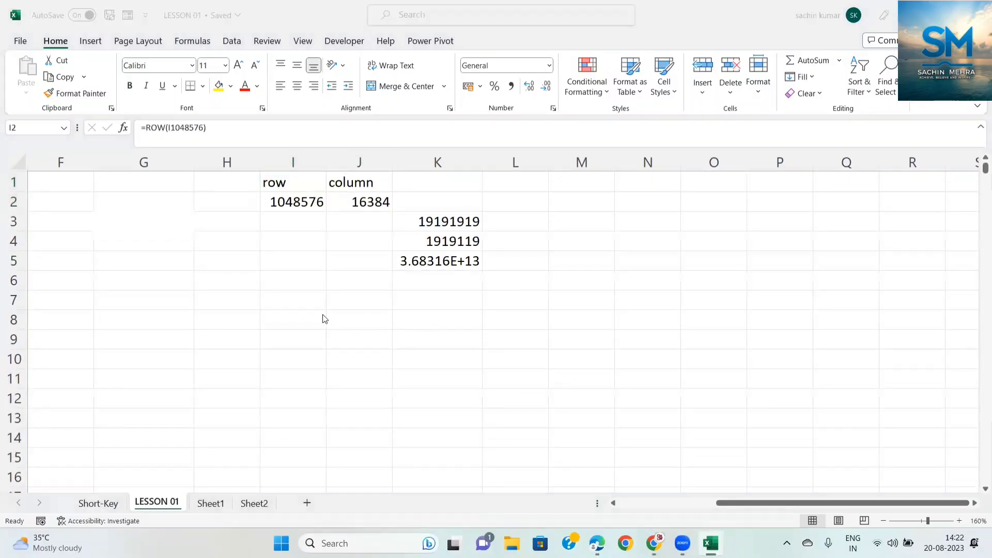
pyautogui.hotkey('alt', 'Tab')
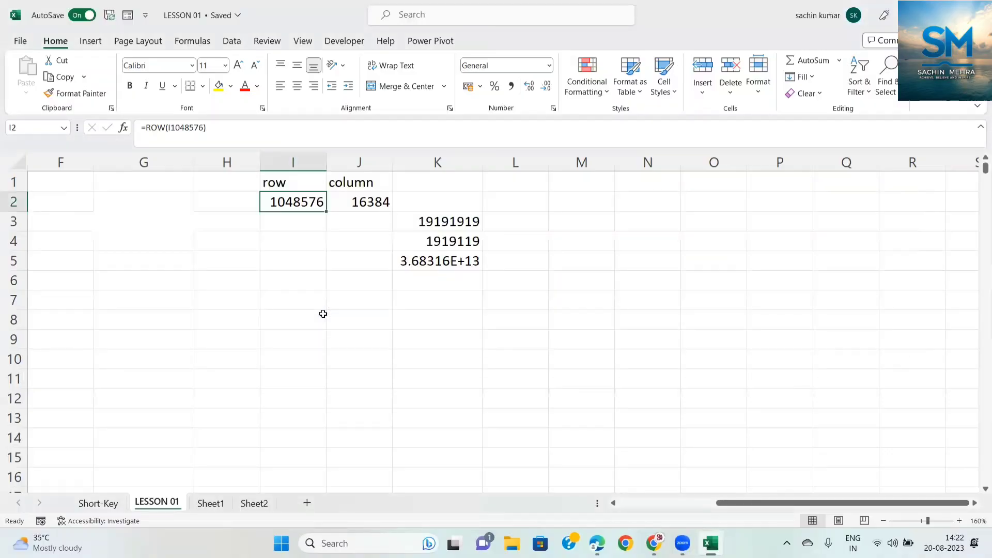
# Enter the text "the xl adacemy" in cell G6.
pyautogui.click(255, 273)
pyautogui.press('Home')
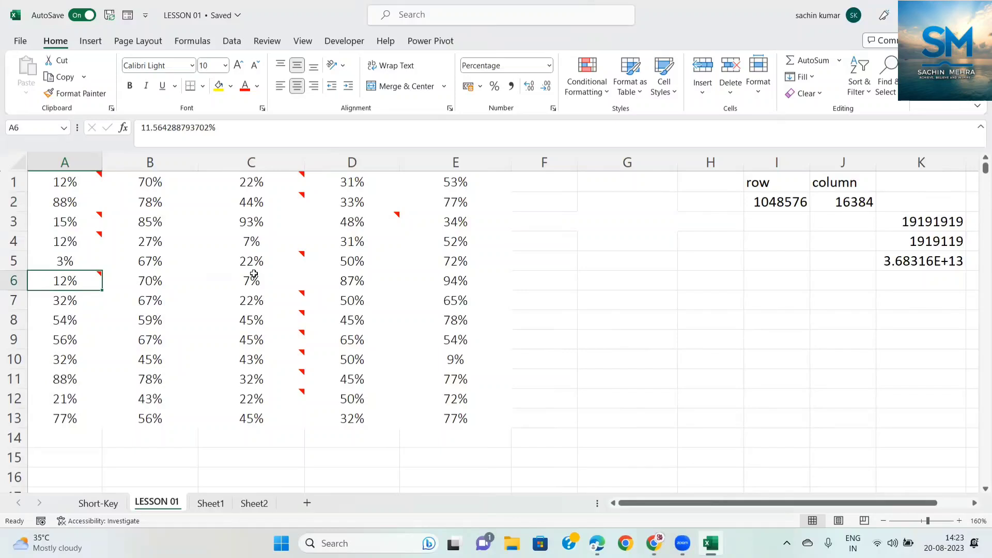
pyautogui.press('Right')
pyautogui.press('Right')
pyautogui.press('Right')
pyautogui.press('Right')
pyautogui.press('Right')
pyautogui.press('Right')
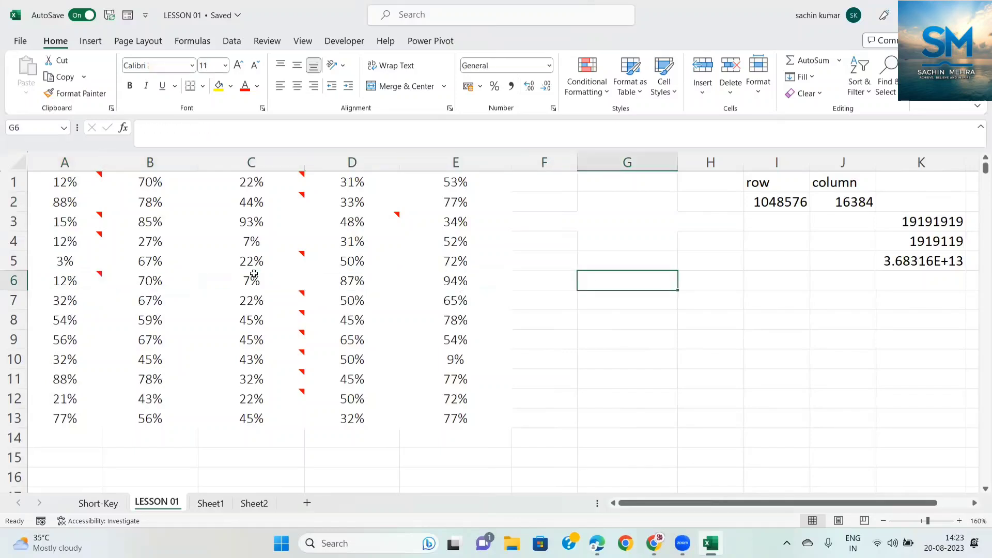
pyautogui.write('the x')
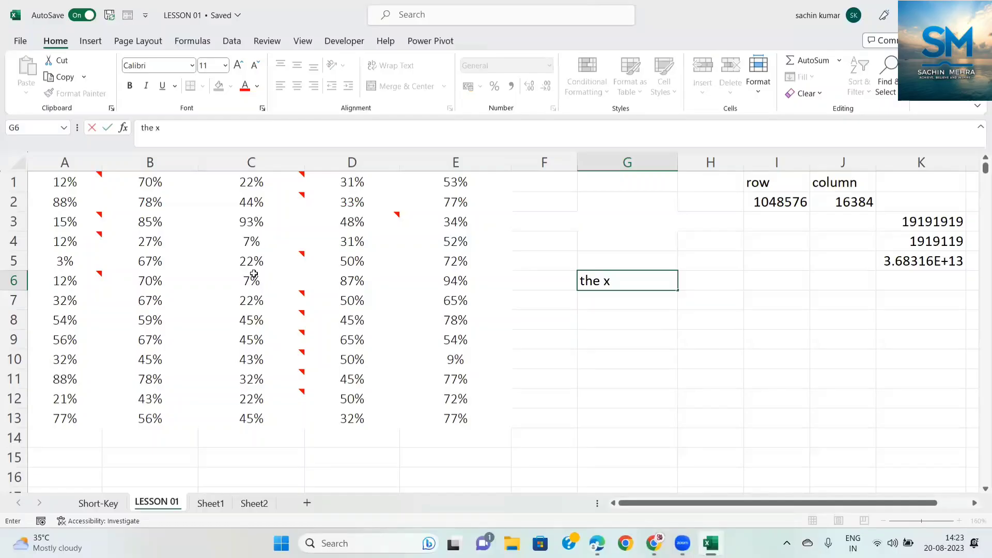
pyautogui.write('l adacemy')
pyautogui.press('Return')
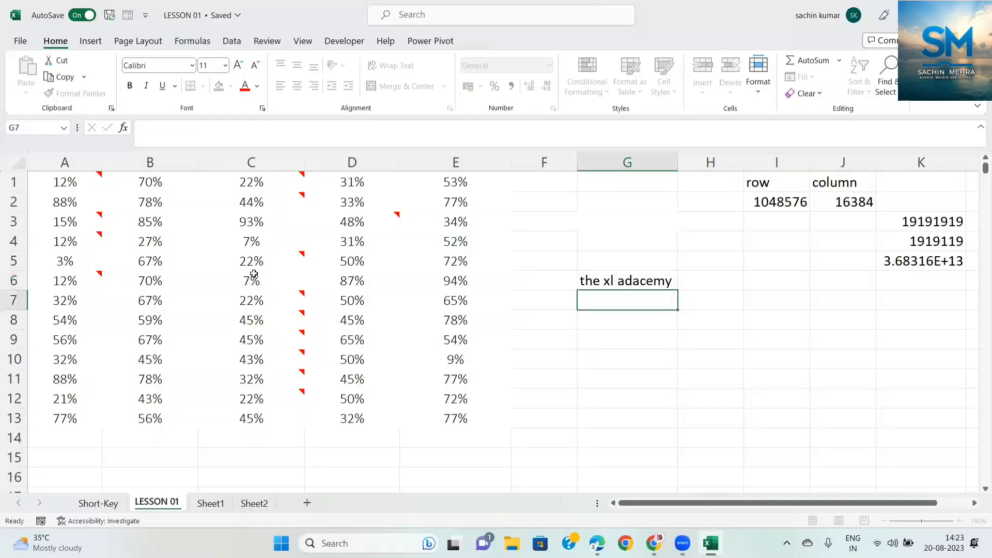
# Correct the misspelled text in cell G6 to "the xl academy".
pyautogui.press('Up')
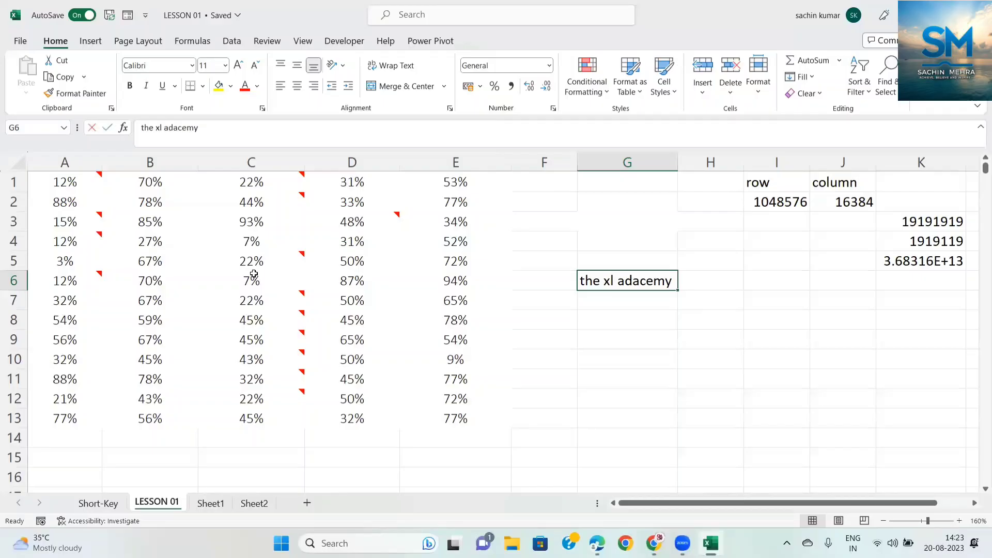
pyautogui.write('academ')
pyautogui.press('BackSpace')
pyautogui.press('BackSpace')
pyautogui.press('BackSpace')
pyautogui.press('BackSpace')
pyautogui.press('BackSpace')
pyautogui.press('BackSpace')
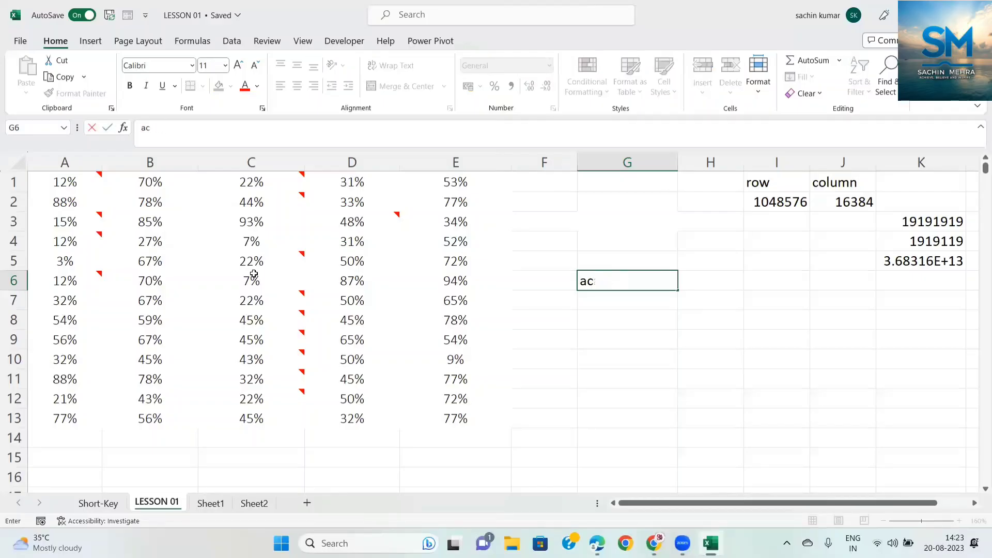
pyautogui.write('the xl academy')
pyautogui.press('Return')
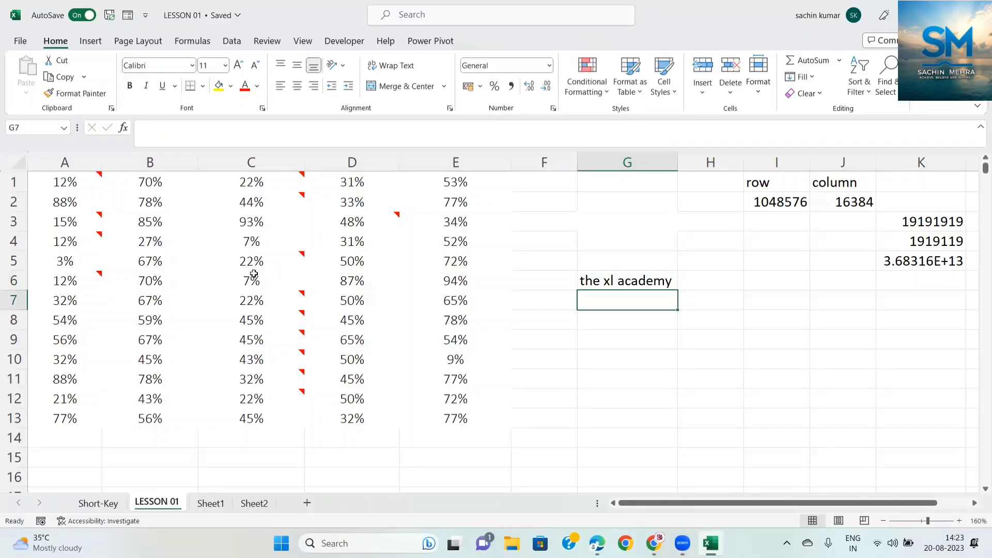
# Overwrite the text in cell G6 with "new" and undo that replacement.
pyautogui.press('Up')
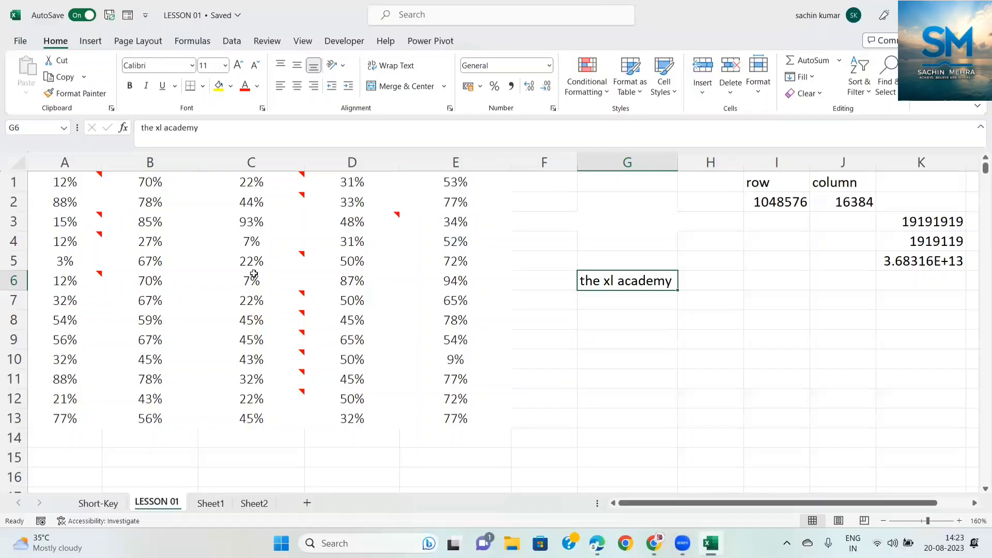
pyautogui.write('new')
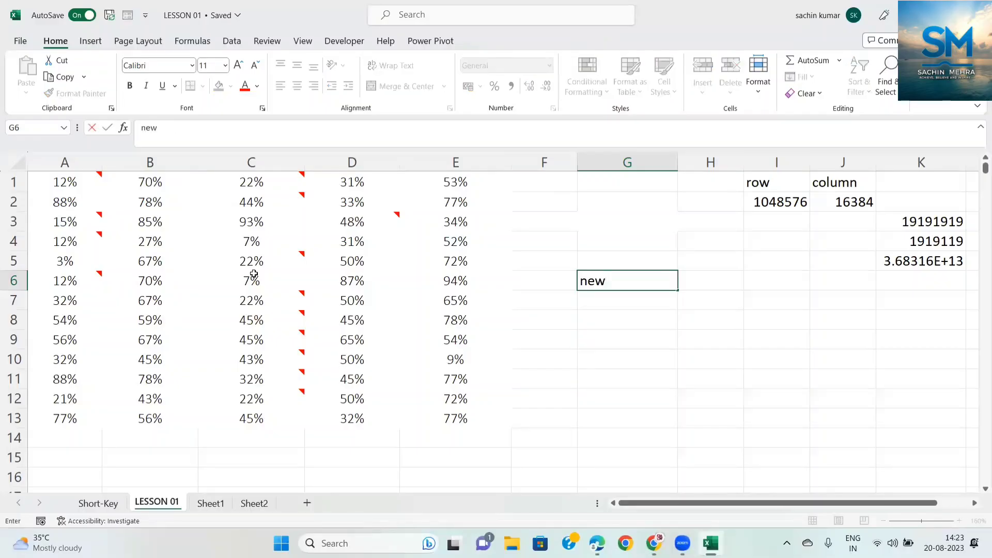
pyautogui.press('Return')
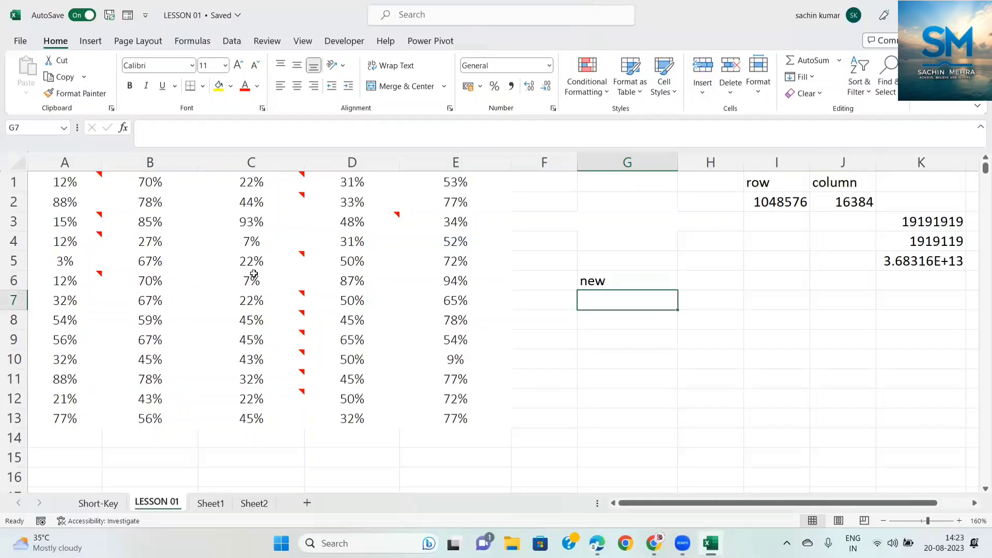
pyautogui.press('Up')
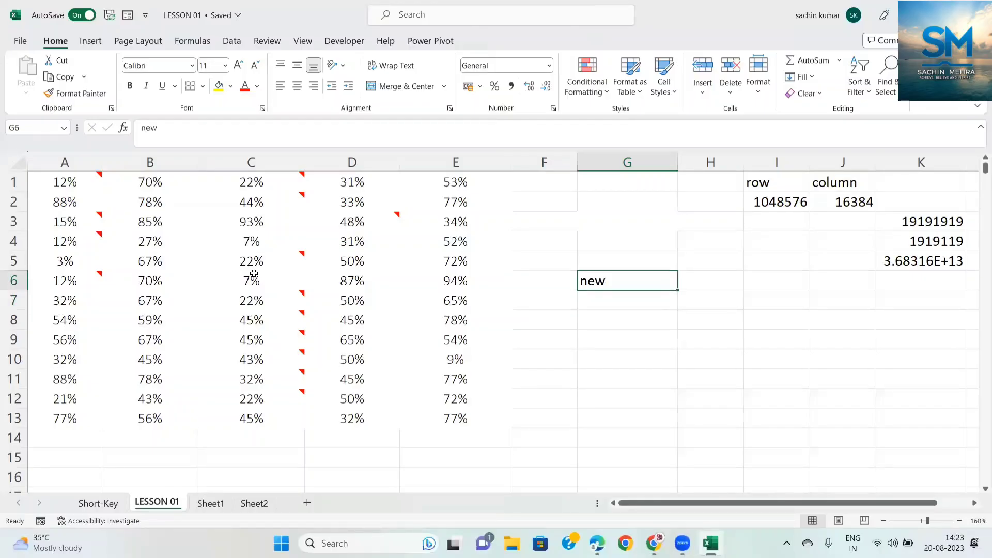
pyautogui.hotkey('ctrl', 'z')
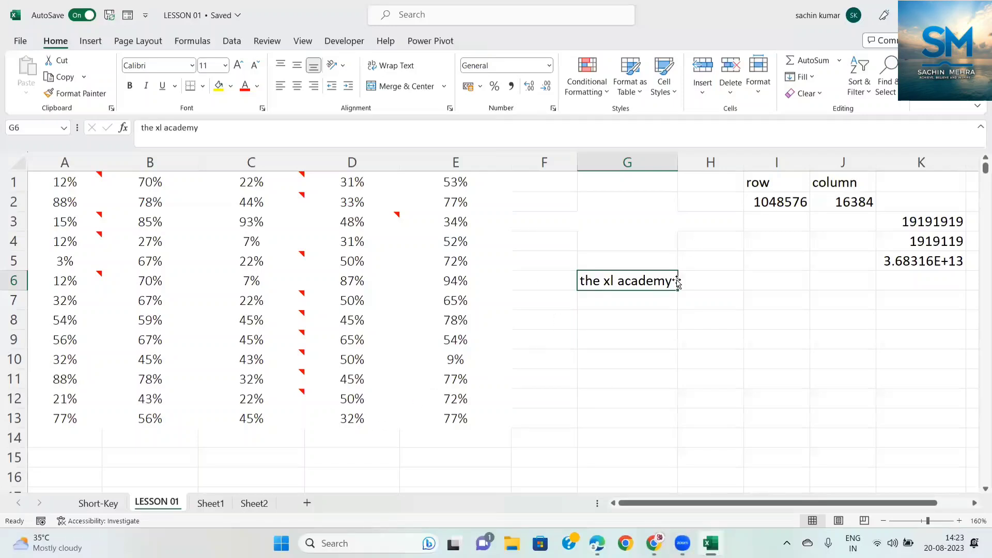
# Append "new" and "today" to the end of the existing text in cell G6, one word per edit.
pyautogui.press('F2')
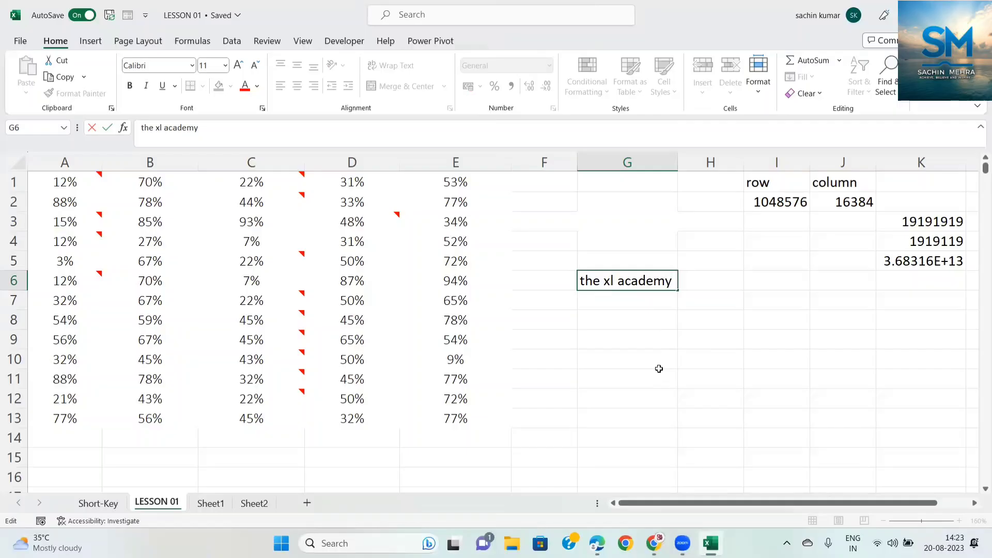
pyautogui.write('new')
pyautogui.press('Return')
pyautogui.press('Up')
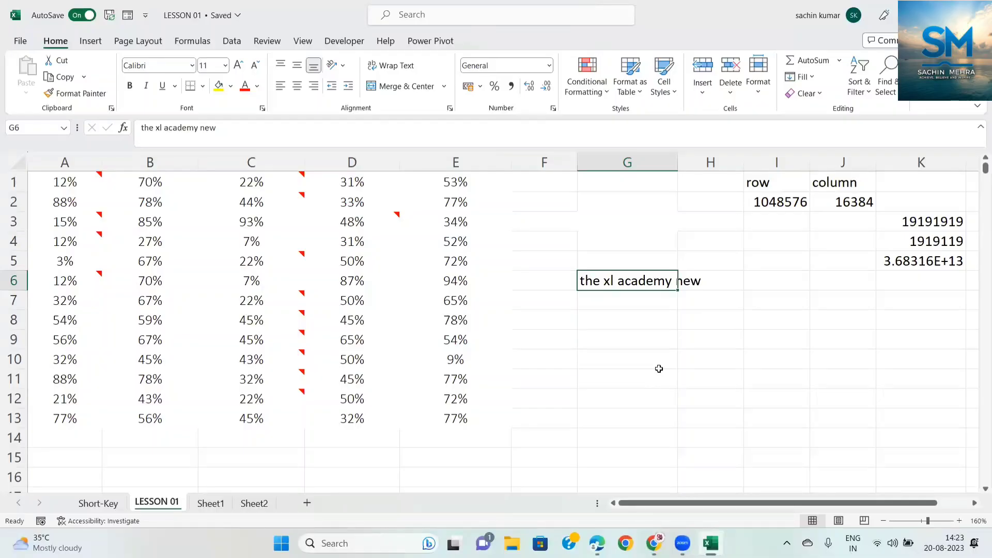
pyautogui.press('F2')
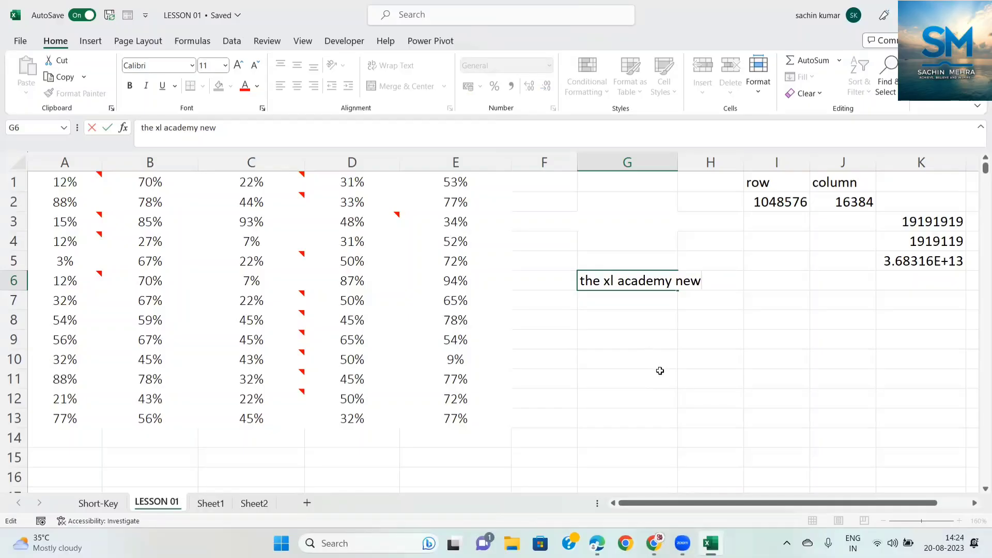
pyautogui.write('today')
pyautogui.press('Return')
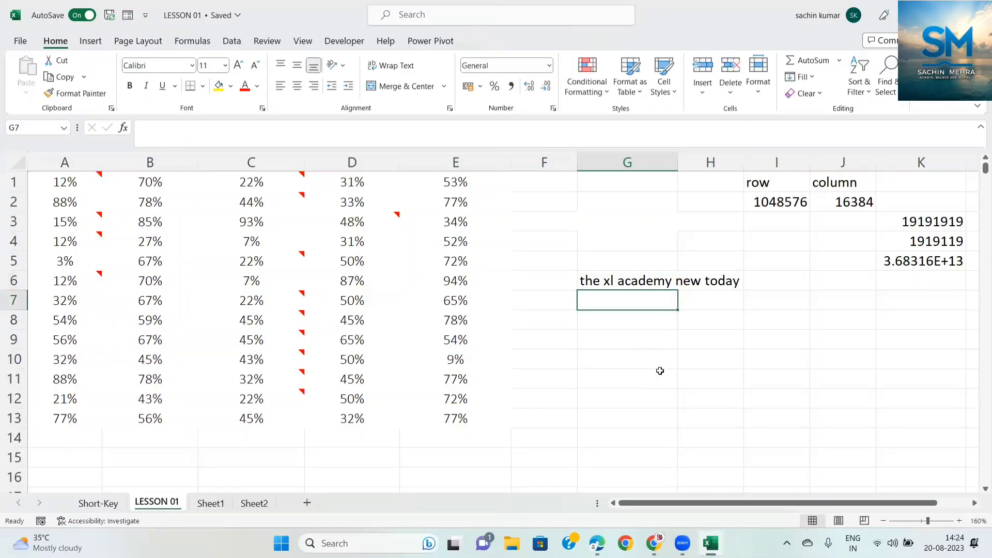
pyautogui.press('Up')
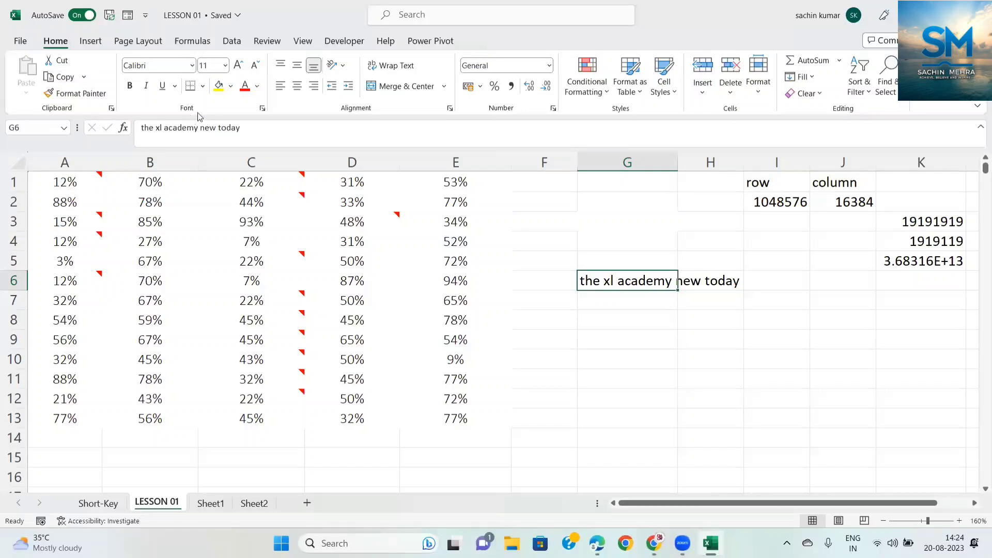
# Add a second "today" to the end of cell G6's text by editing it in the formula bar.
pyautogui.click(267, 134)
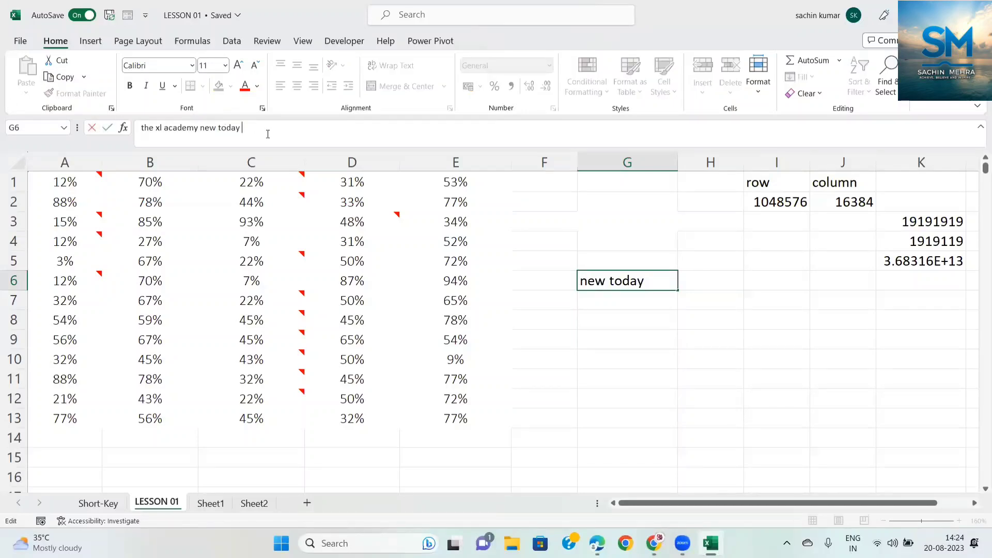
pyautogui.write('today')
pyautogui.press('Return')
pyautogui.press('Up')
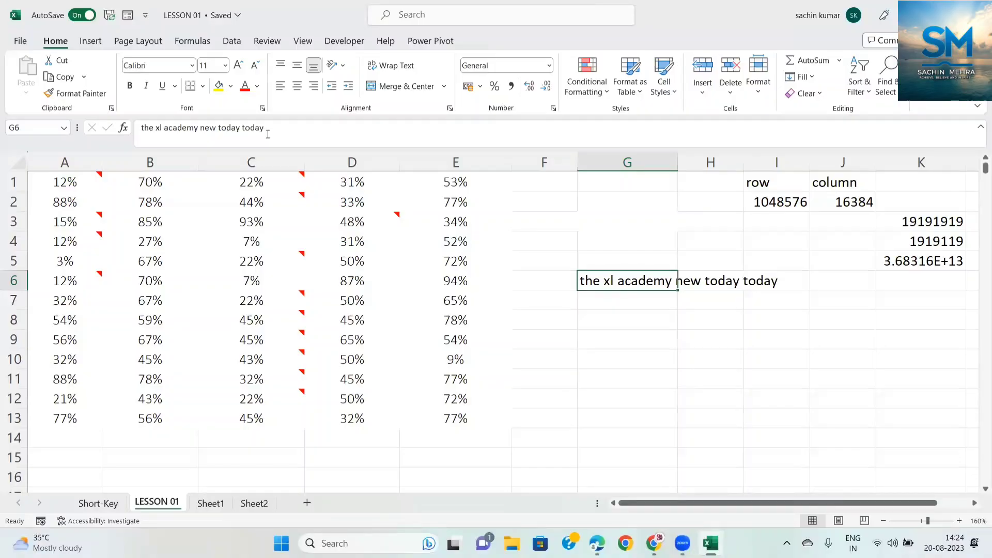
# Enter "abc" in cell H6 and reselect cell G6.
pyautogui.press('Right')
pyautogui.write('abc')
pyautogui.press('Return')
pyautogui.press('Up')
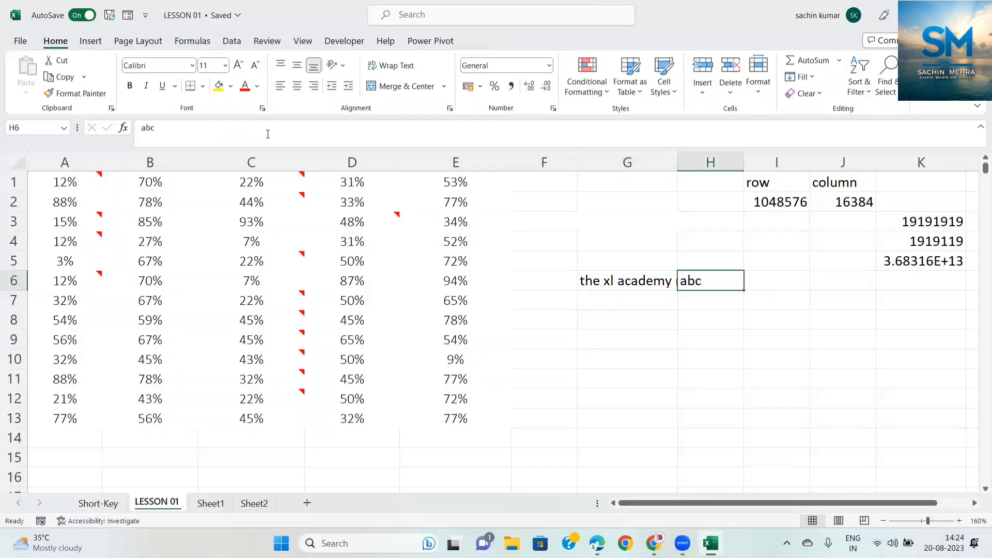
pyautogui.press('Left')
# Switch to the Advance Excel contents PDF in the browser to review the Day 1 topics, and return to the workbook.
pyautogui.hotkey('alt', 'Tab')
pyautogui.press('Tab')
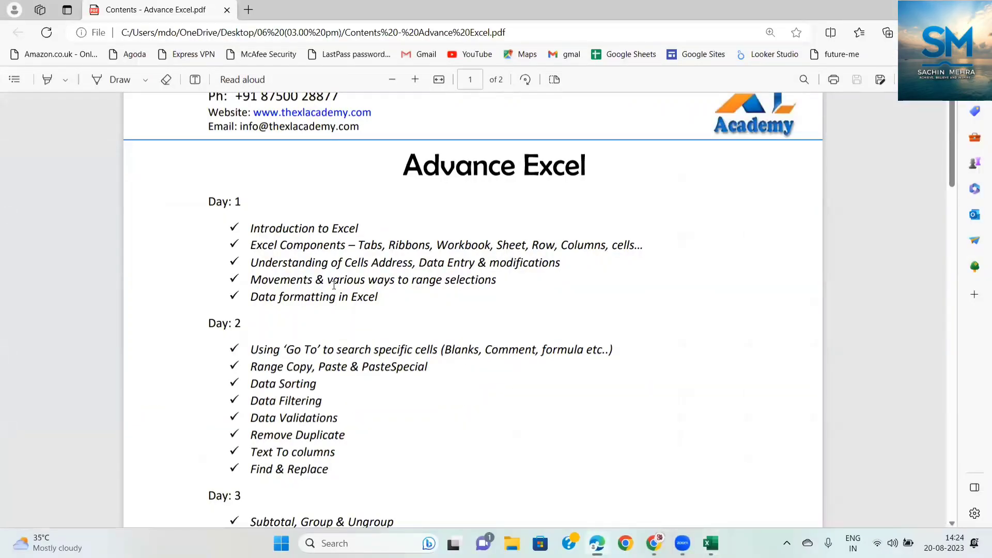
pyautogui.hotkey('alt', 'Tab')
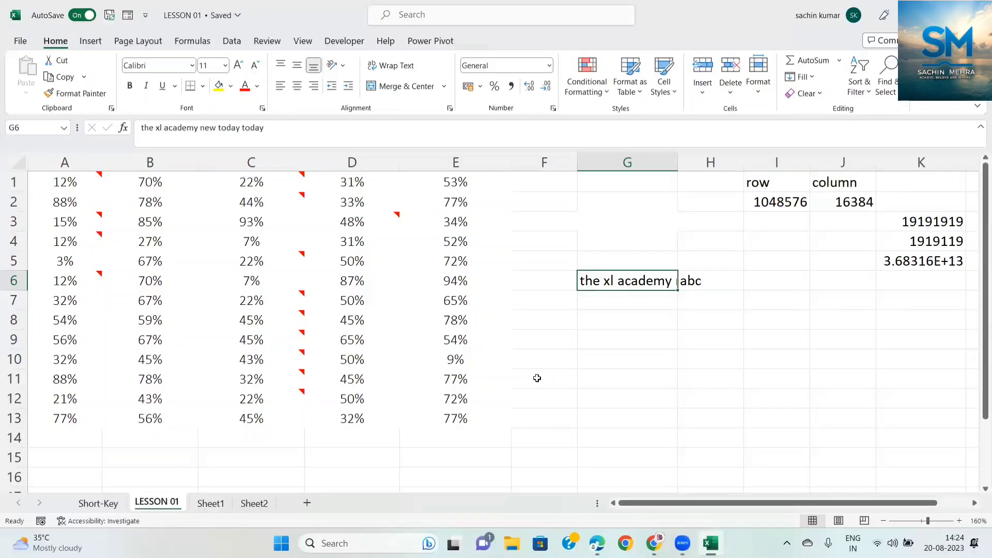
# Replace the whole text in cell G6 with "the xl academy".
pyautogui.press('F2')
pyautogui.write('the xl a')
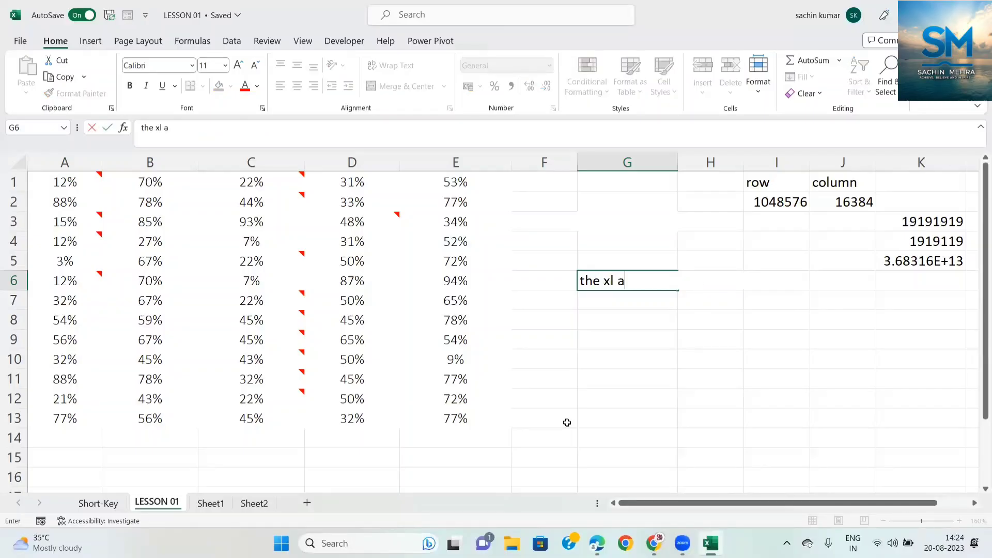
pyautogui.write('cademy')
pyautogui.press('Return')
pyautogui.press('Up')
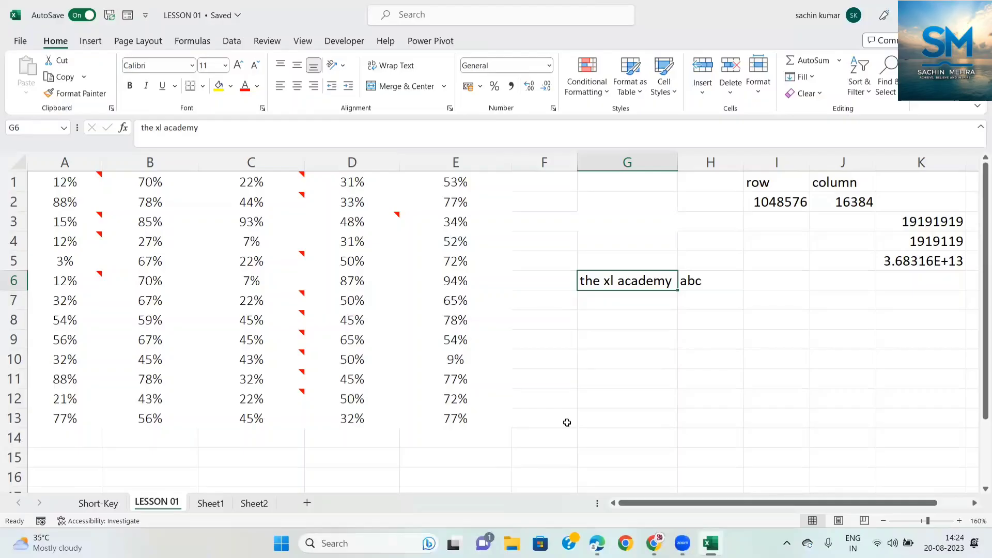
# Start overwriting cell G6 with "today" and cancel the entry.
pyautogui.write('today')
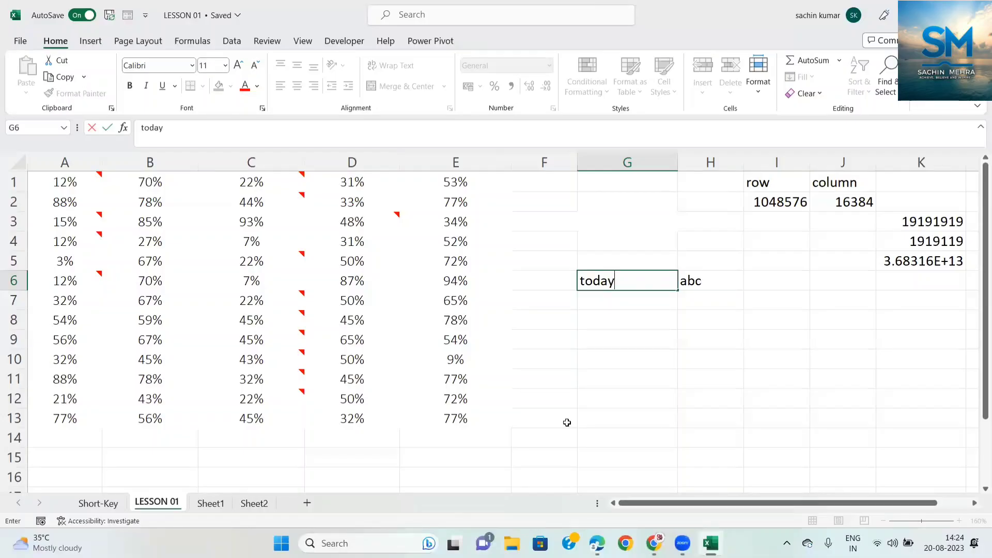
pyautogui.press('Escape')
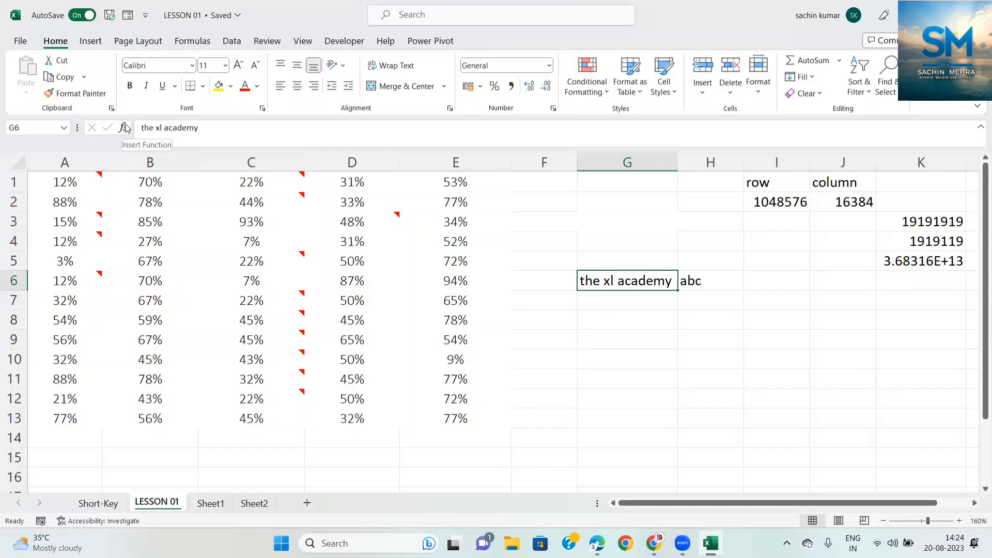
# Append "new batch" to cell G6's text in the formula bar.
pyautogui.click(221, 135)
pyautogui.write('new bqt')
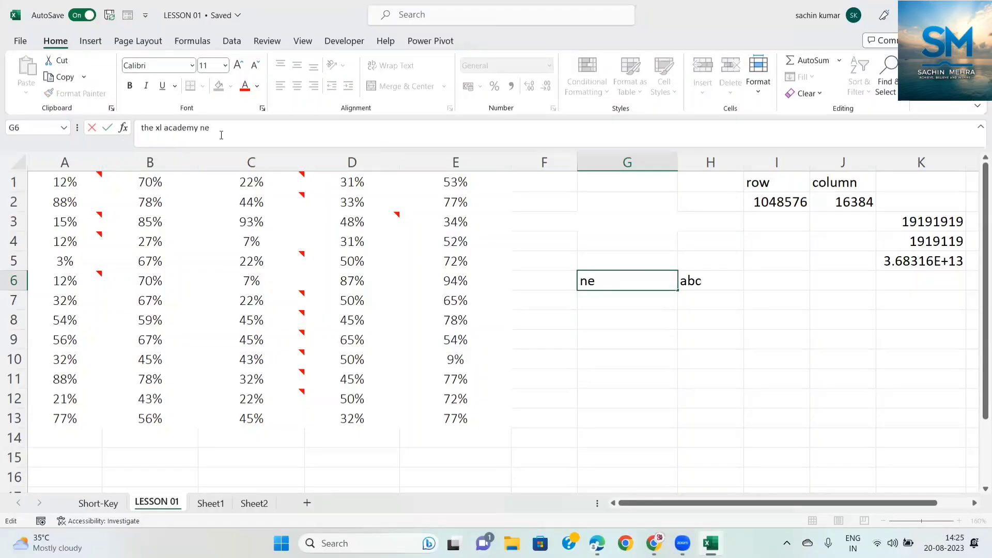
pyautogui.press('BackSpace')
pyautogui.press('BackSpace')
pyautogui.write('atch')
pyautogui.press('Return')
pyautogui.press('Up')
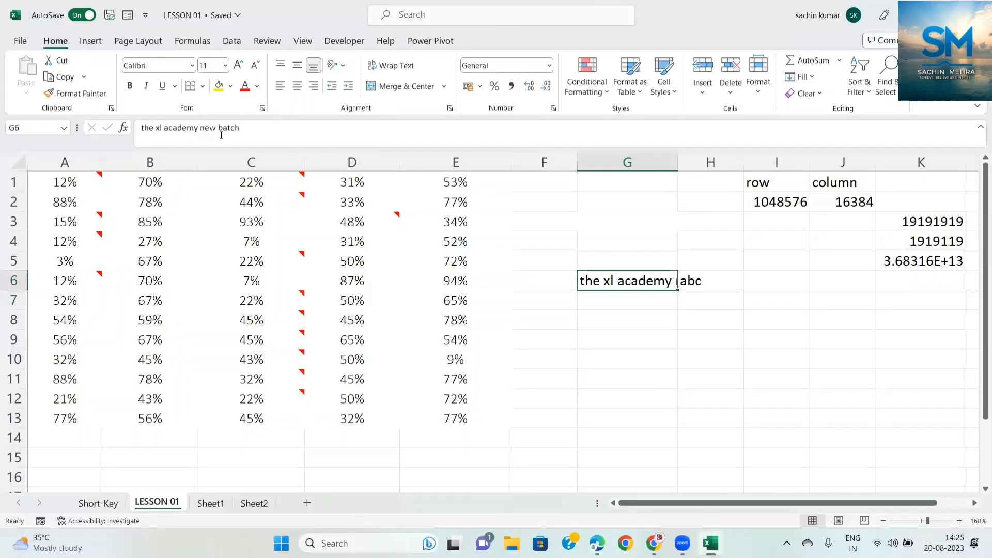
pyautogui.press('Down')
pyautogui.press('Up')
# Check the next Day 1 topic in the Advance Excel contents PDF and go back to the LESSON 01 workbook.
pyautogui.hotkey('alt', 'Tab')
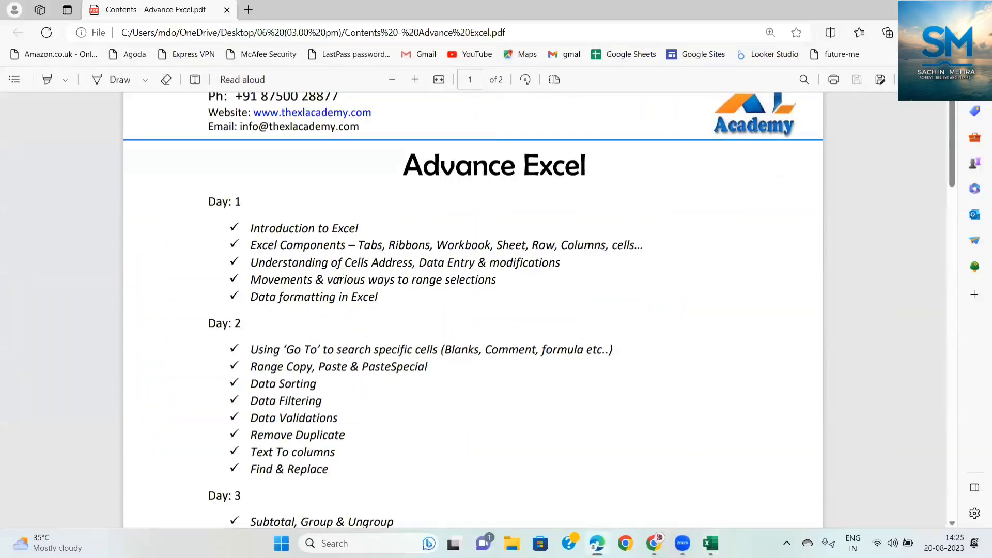
pyautogui.hotkey('alt', 'Tab')
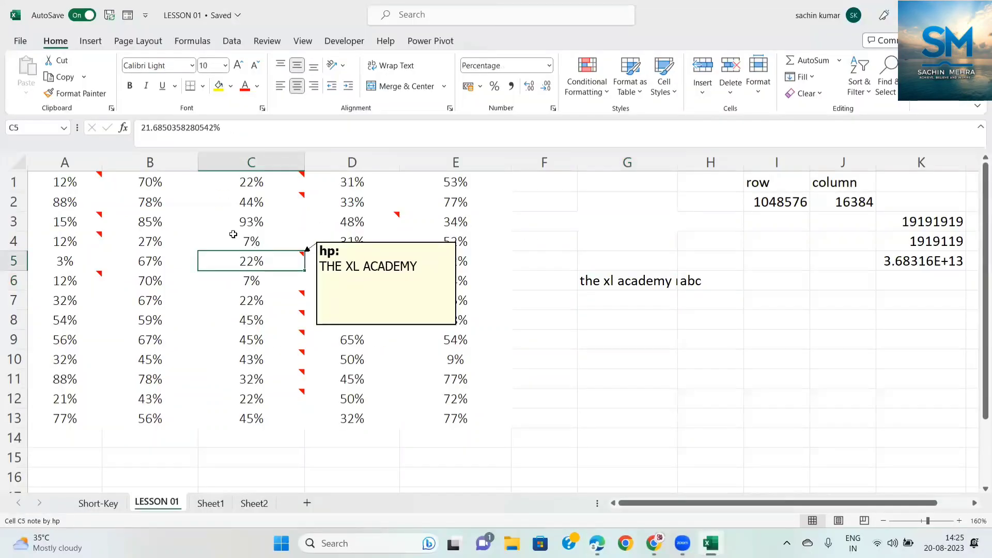
# Narrow columns C, D and E on the LESSON 01 sheet.
pyautogui.moveTo(305, 162); pyautogui.dragTo(263, 162)
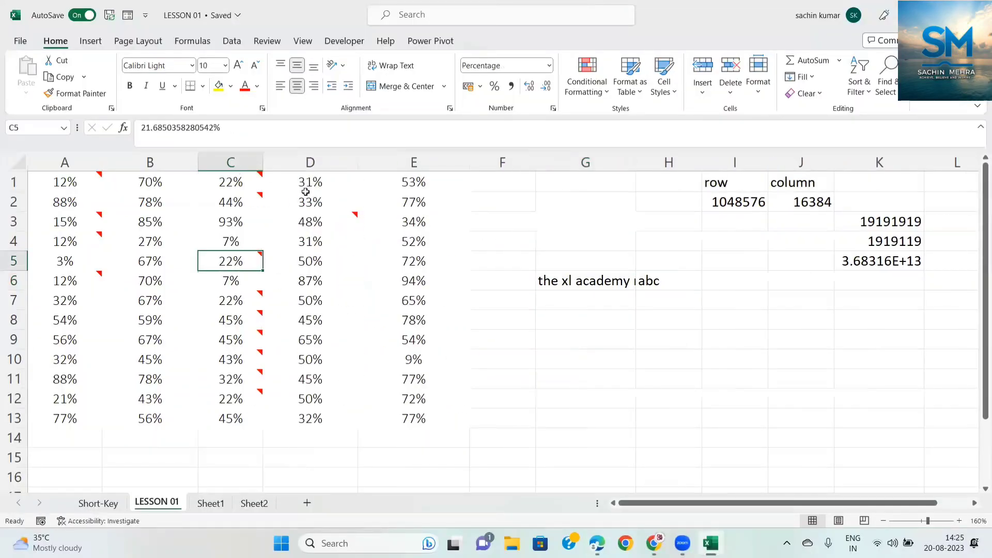
pyautogui.moveTo(358, 162); pyautogui.dragTo(348, 163)
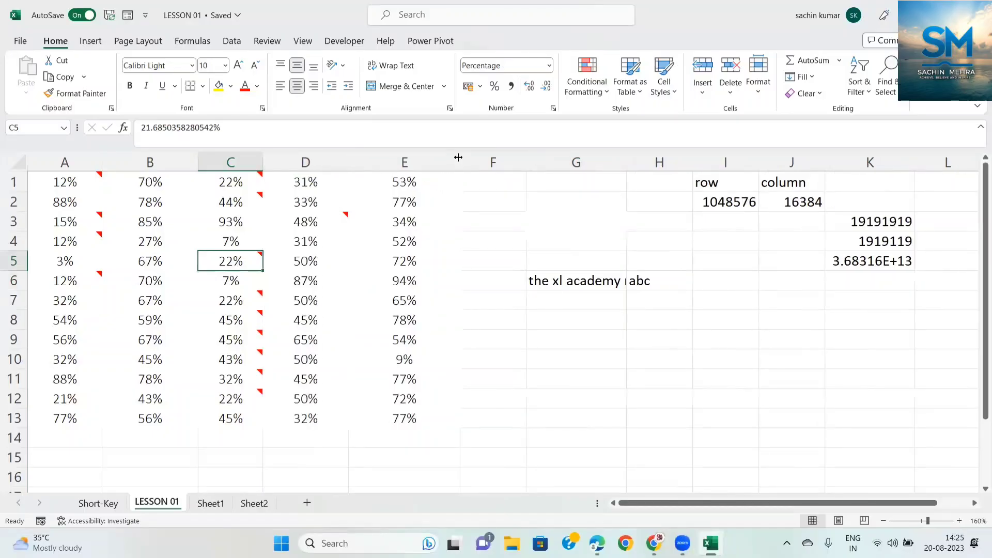
pyautogui.moveTo(458, 157); pyautogui.dragTo(434, 157)
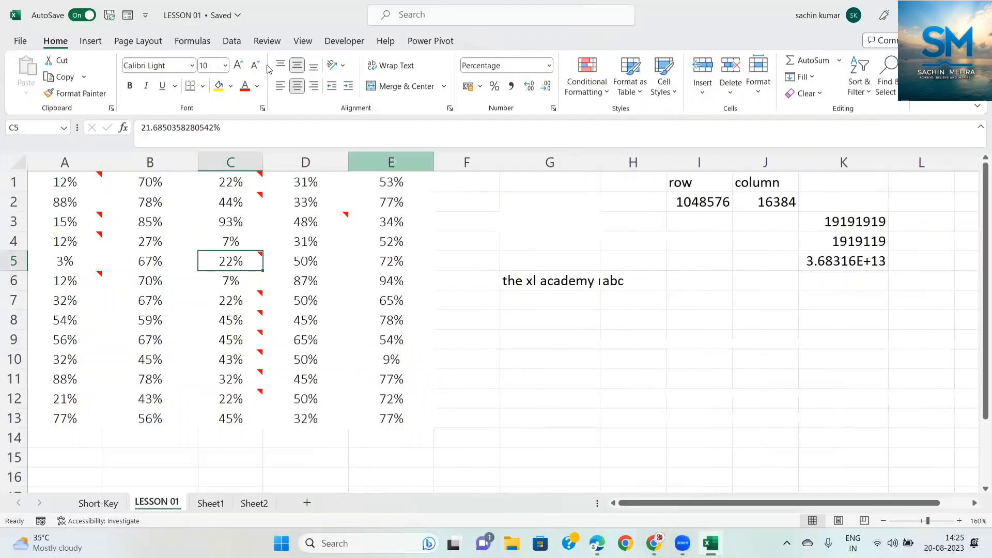
# Examine the shortcut list on the Short-Key sheet, jumping to its last entries and back to its first rows.
pyautogui.hotkey('ctrl', 'pageup')
pyautogui.click(107, 401)
pyautogui.hotkey('ctrl', 'Down')
pyautogui.press('Down')
pyautogui.press('Down')
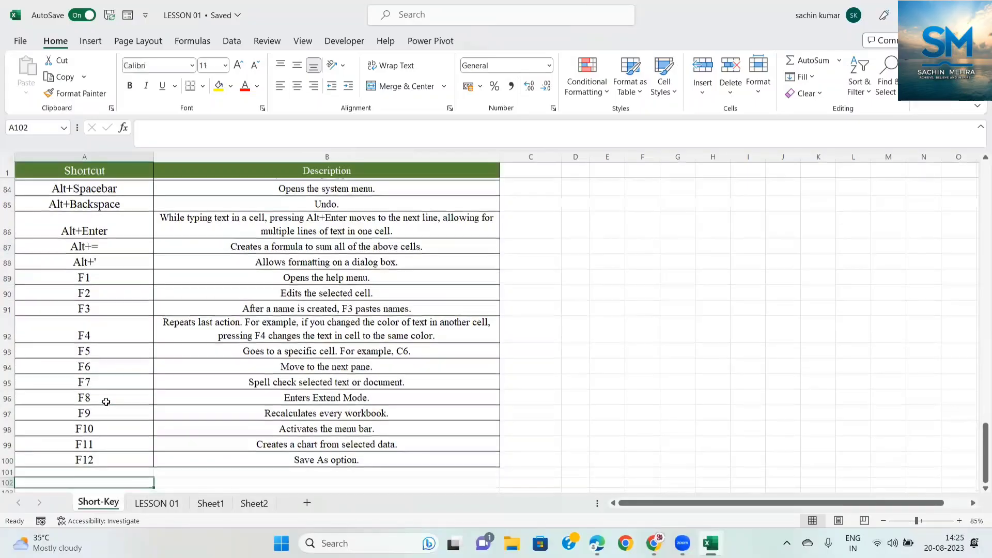
pyautogui.press('Up')
pyautogui.press('Up')
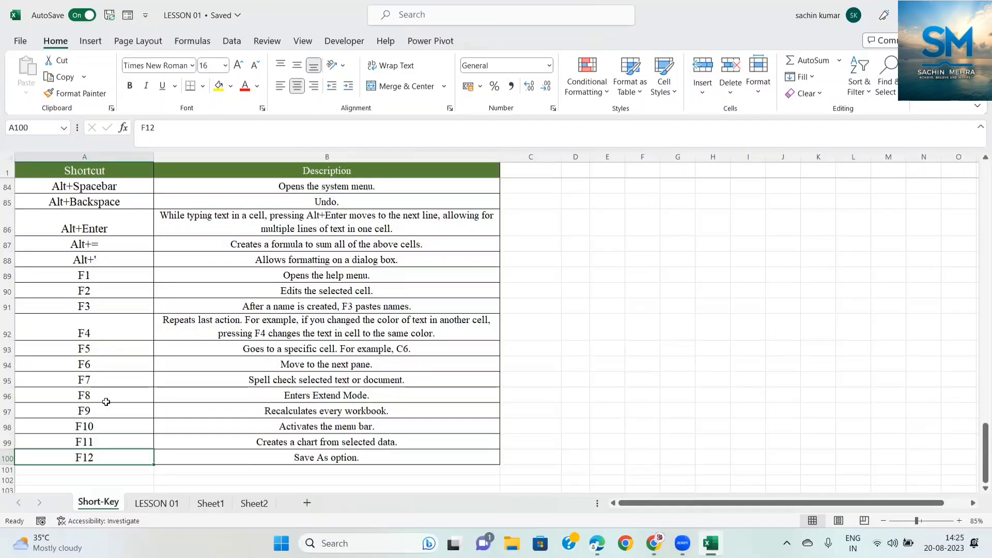
pyautogui.hotkey('ctrl', 'Up')
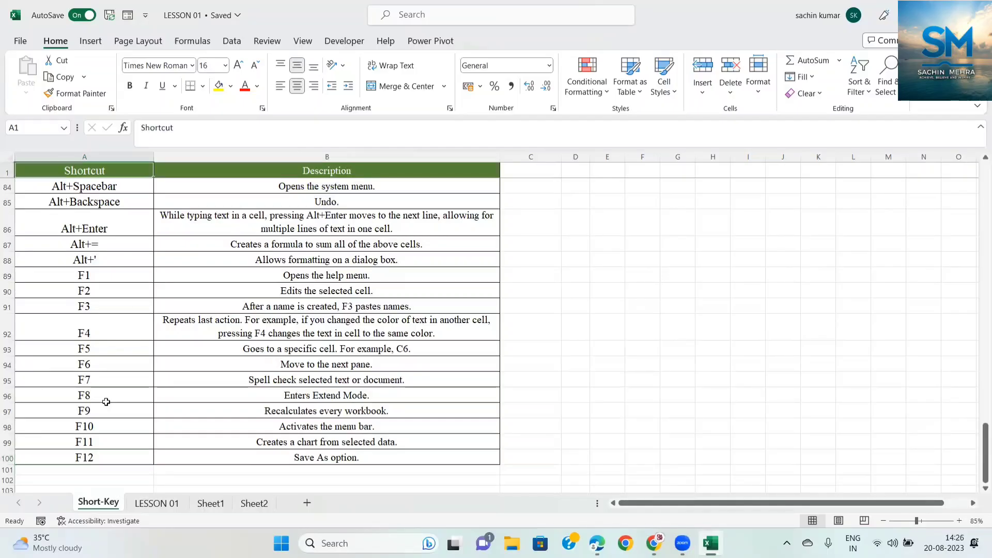
pyautogui.press('Down')
pyautogui.press('Down')
pyautogui.press('Down')
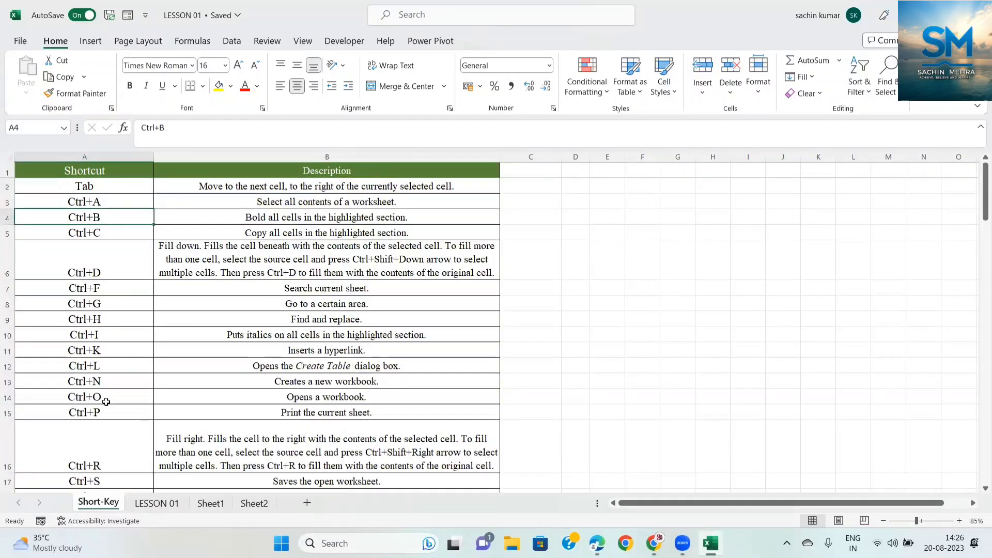
# Return to the LESSON 01 sheet and jump the selection to A1 and around the data block's corners A13, E13, E1 and A1.
pyautogui.click(156, 502)
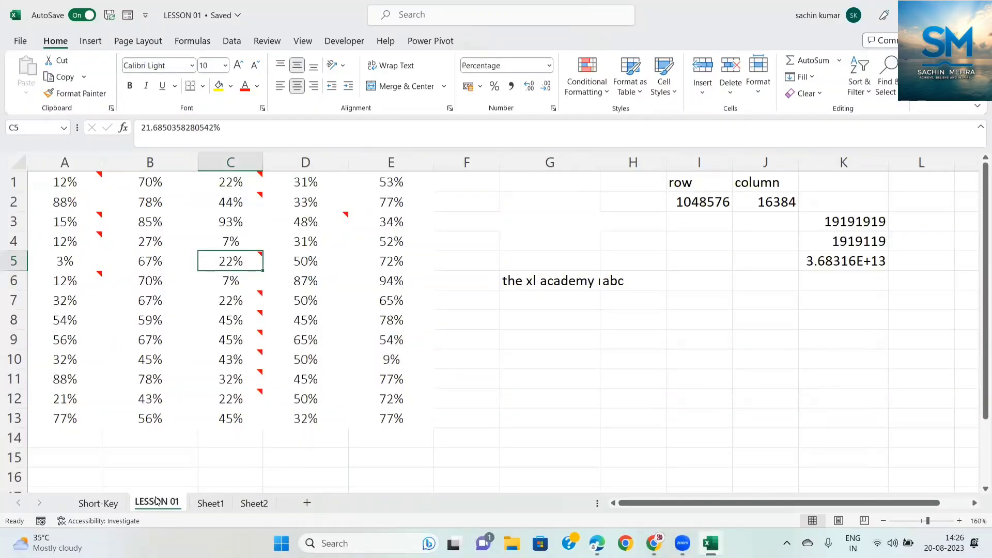
pyautogui.hotkey('ctrl', 'Up')
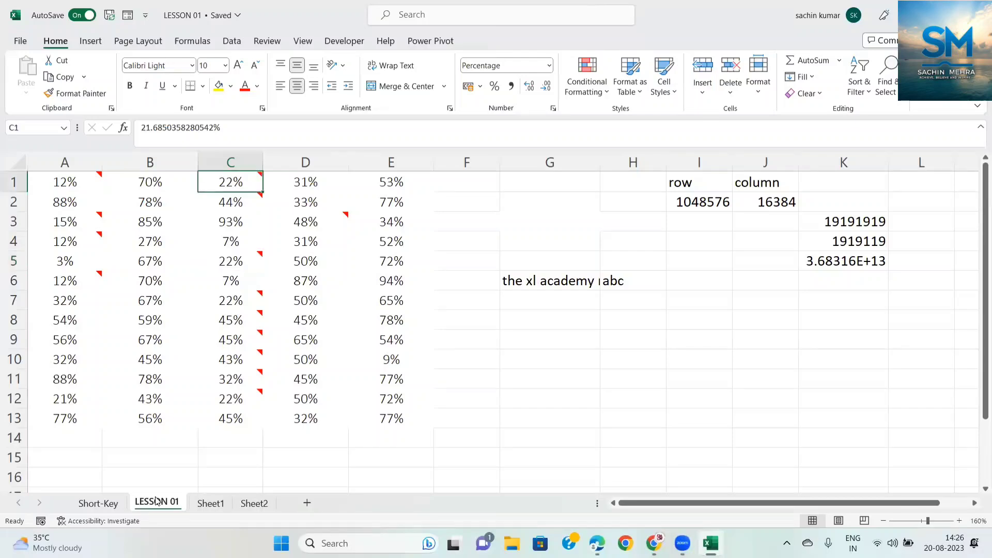
pyautogui.hotkey('ctrl', 'Left')
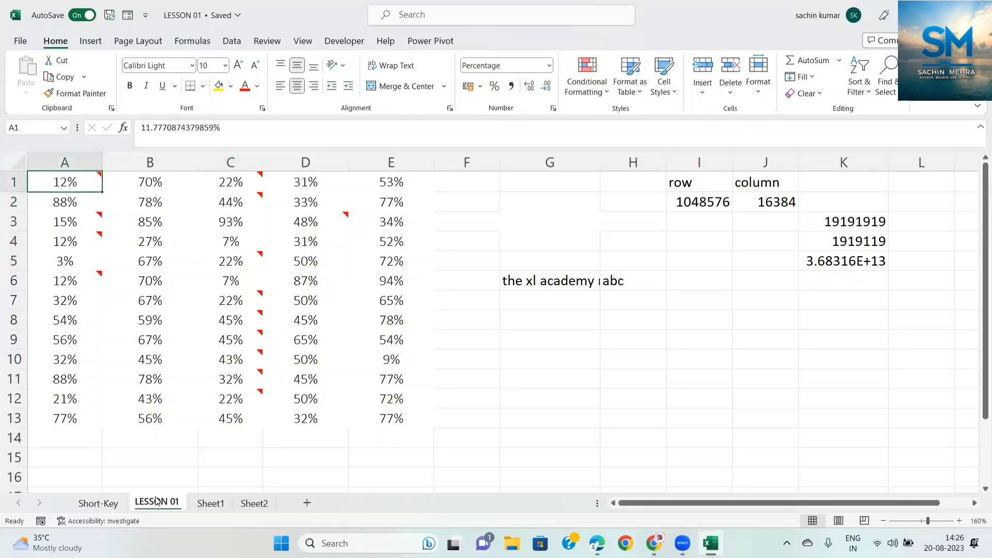
pyautogui.hotkey('ctrl', 'Down')
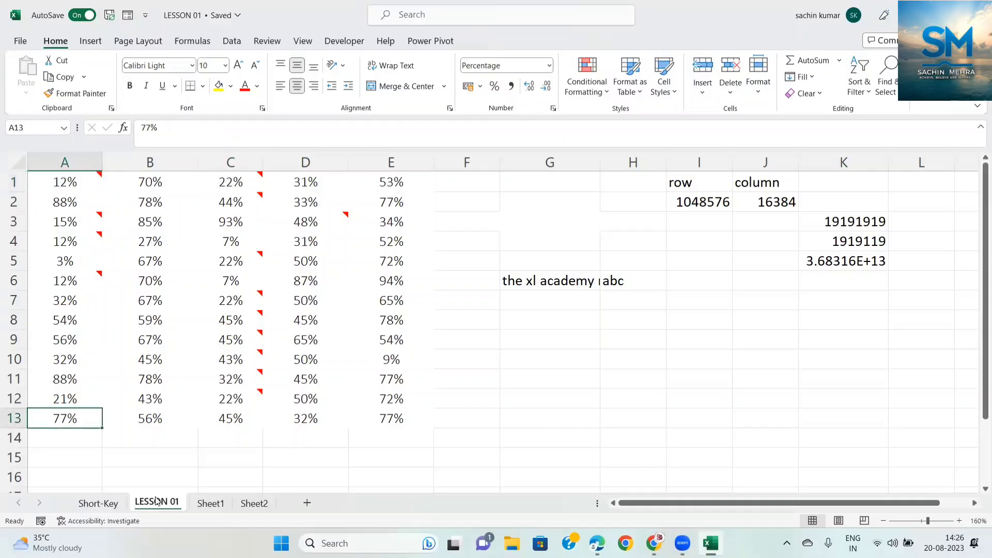
pyautogui.hotkey('ctrl', 'Right')
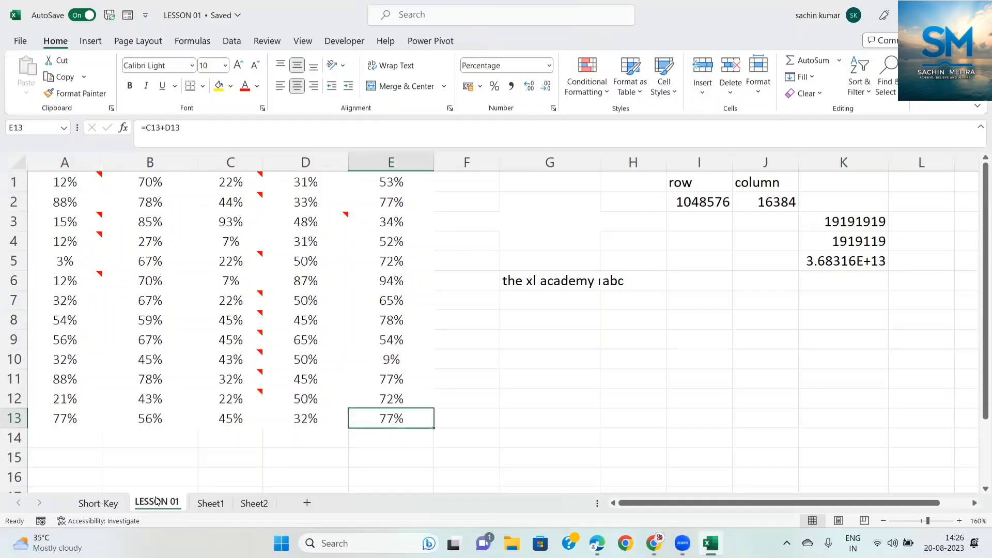
pyautogui.hotkey('ctrl', 'Up')
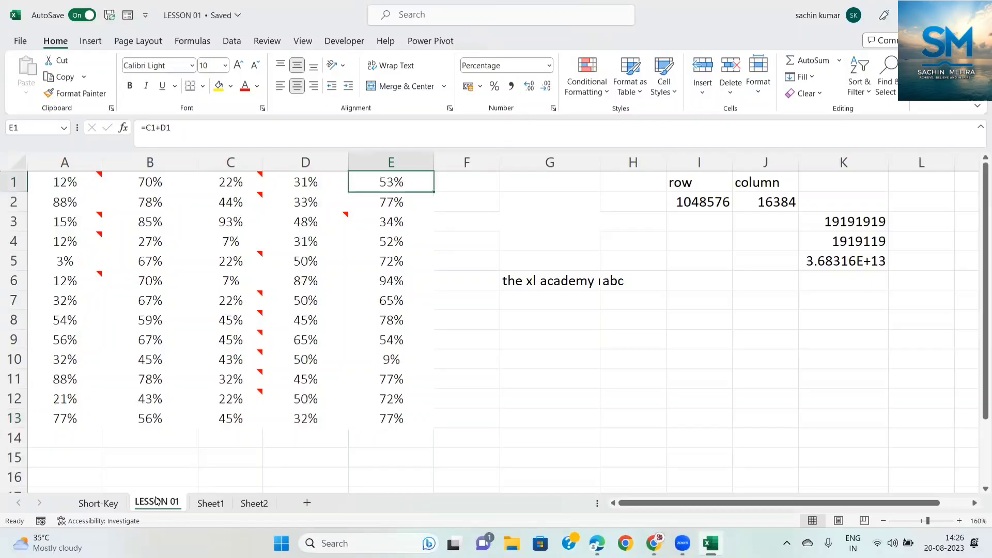
pyautogui.hotkey('ctrl', 'Left')
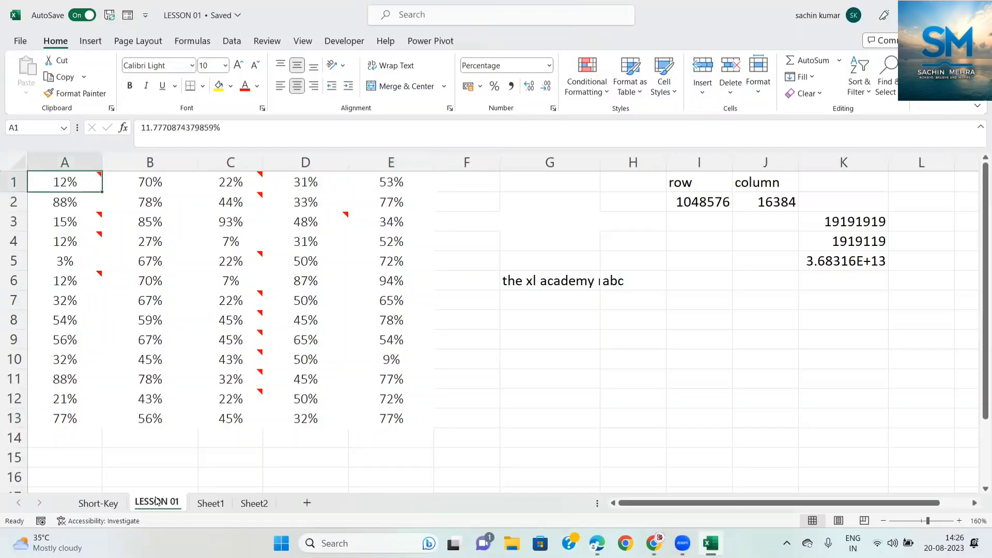
# Circle the selection repeatedly around the four corners of the data block A1:E13, ending at cell A13.
pyautogui.hotkey('ctrl', 'Down')
pyautogui.hotkey('ctrl', 'Right')
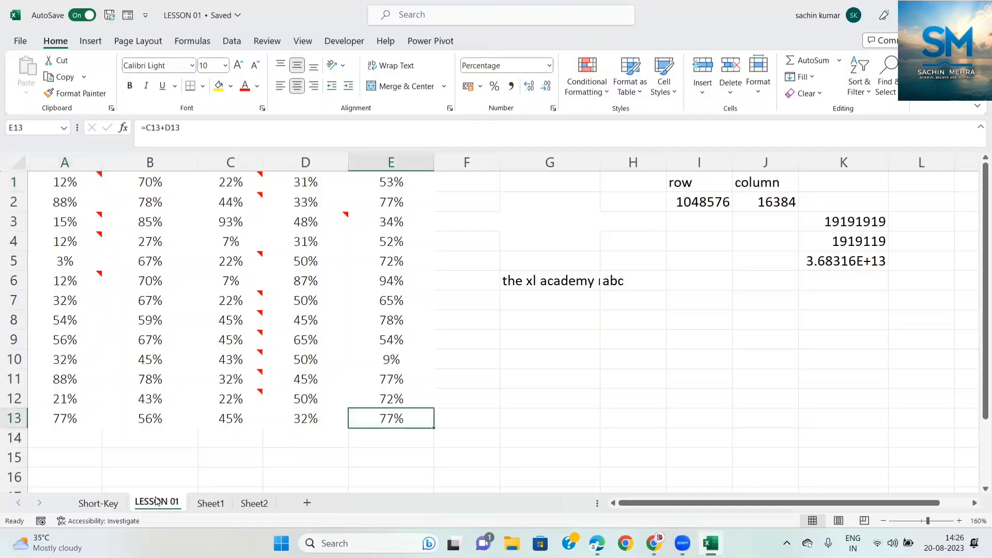
pyautogui.hotkey('ctrl', 'Up')
pyautogui.hotkey('ctrl', 'Left')
pyautogui.hotkey('ctrl', 'Down')
pyautogui.hotkey('ctrl', 'Right')
pyautogui.hotkey('ctrl', 'Up')
pyautogui.hotkey('ctrl', 'Left')
pyautogui.hotkey('ctrl', 'Down')
pyautogui.hotkey('ctrl', 'Right')
pyautogui.hotkey('ctrl', 'Up')
pyautogui.hotkey('ctrl', 'Left')
pyautogui.hotkey('ctrl', 'Down')
pyautogui.hotkey('ctrl', 'Right')
pyautogui.hotkey('ctrl', 'Up')
pyautogui.hotkey('ctrl', 'Left')
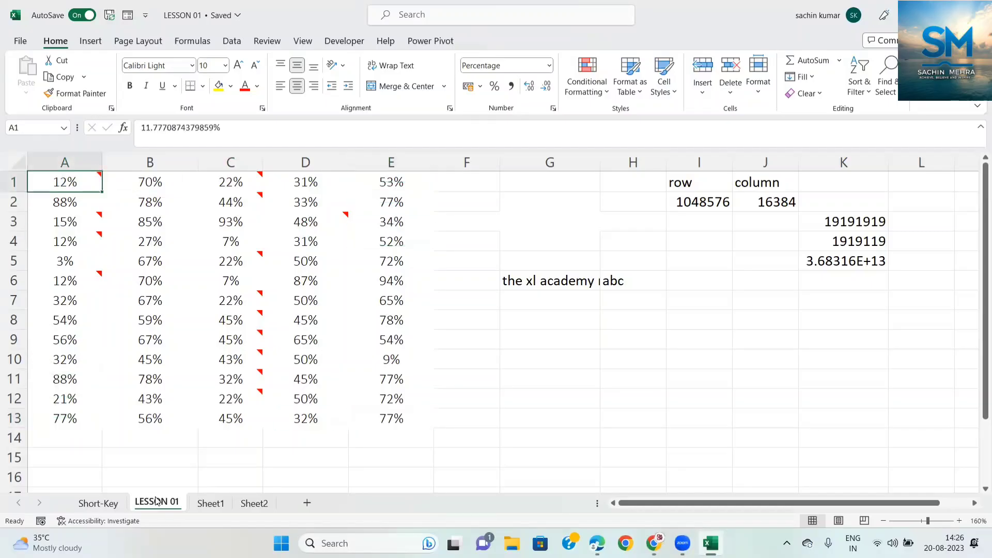
pyautogui.hotkey('ctrl', 'Down')
pyautogui.hotkey('ctrl', 'Right')
pyautogui.hotkey('ctrl', 'Up')
pyautogui.hotkey('ctrl', 'Left')
pyautogui.hotkey('ctrl', 'Down')
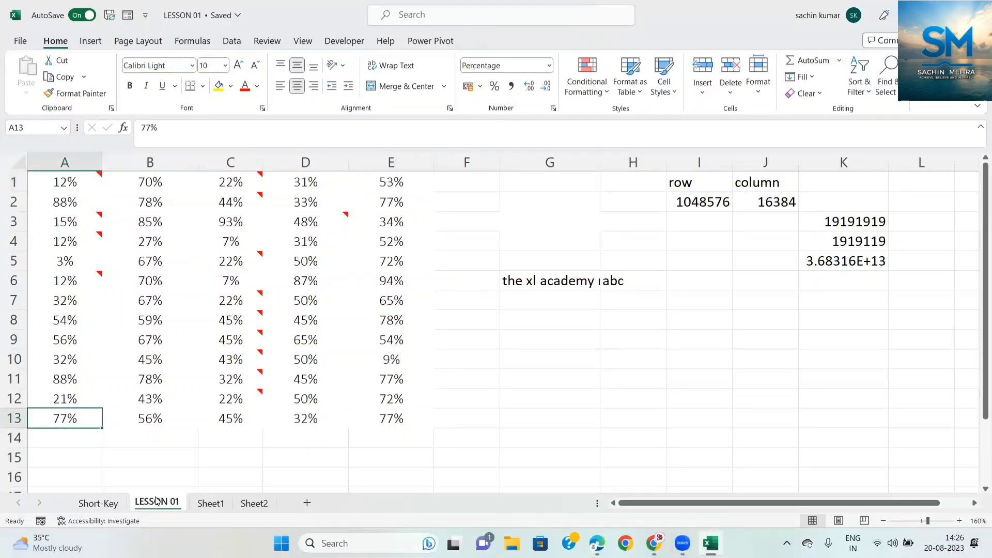
# Clear the contents of row 9 of the data block, from A9 to E9.
pyautogui.press('Up')
pyautogui.press('Up')
pyautogui.press('Up')
pyautogui.press('Up')
pyautogui.hotkey('ctrl', 'shift', 'Right')
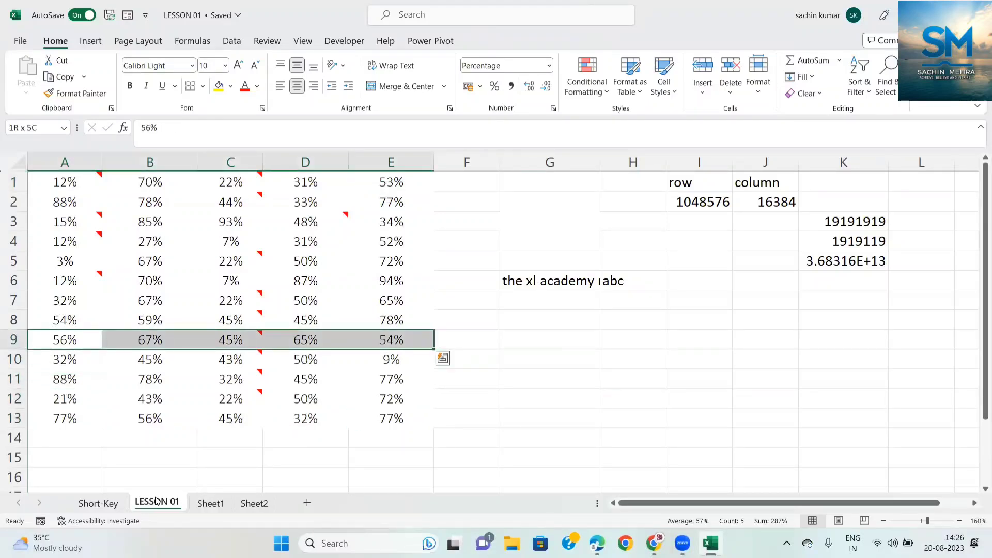
pyautogui.press('Delete')
# Clear the contents of row 4 of the data block, from A4 to E4.
pyautogui.press('Up')
pyautogui.press('Up')
pyautogui.press('Up')
pyautogui.press('Up')
pyautogui.press('Up')
pyautogui.hotkey('ctrl', 'shift', 'Right')
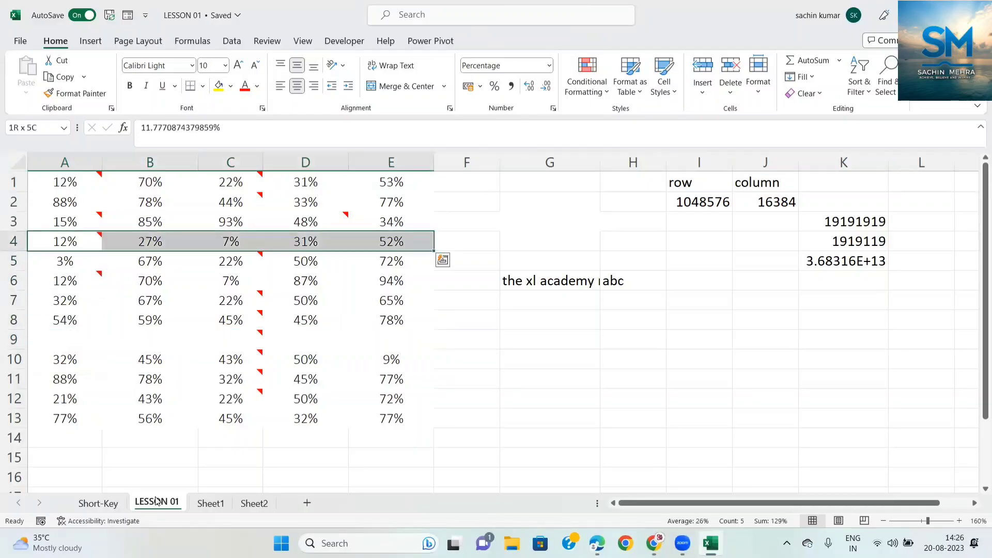
pyautogui.press('Delete')
# Return to A1, move down column A across the blank row to A5, and jump by block edges through A8 and A10 to A13.
pyautogui.press('Up')
pyautogui.press('Up')
pyautogui.press('Up')
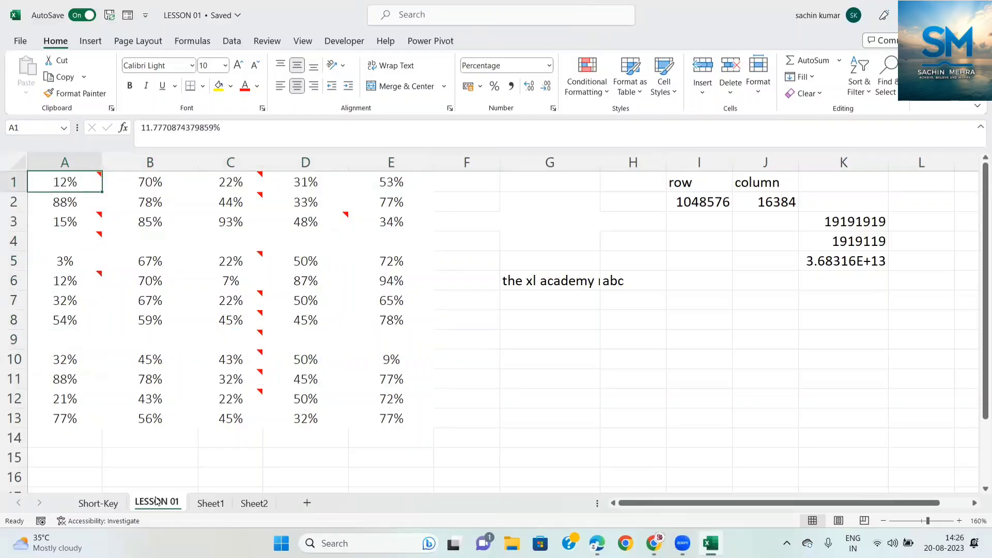
pyautogui.press('Down')
pyautogui.press('Down')
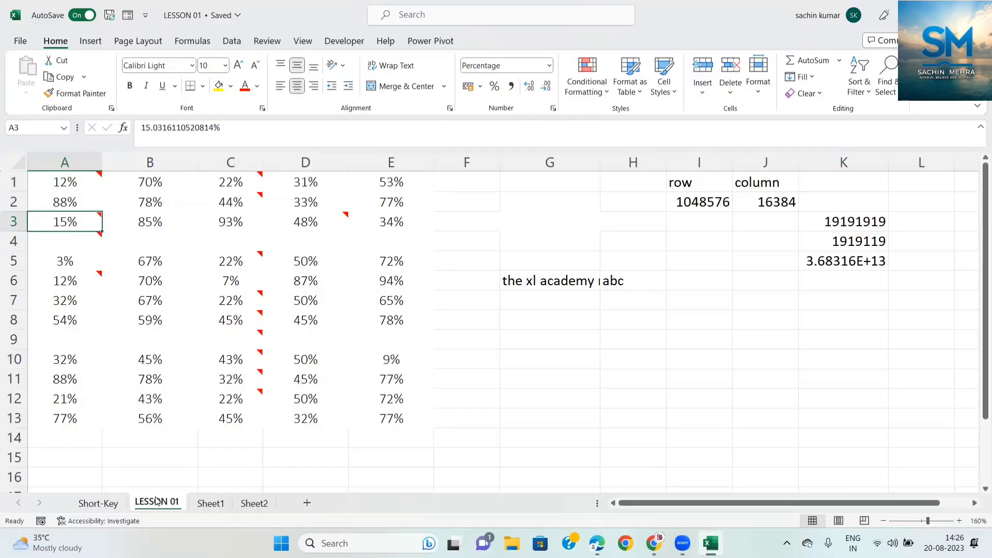
pyautogui.press('Down')
pyautogui.press('Down')
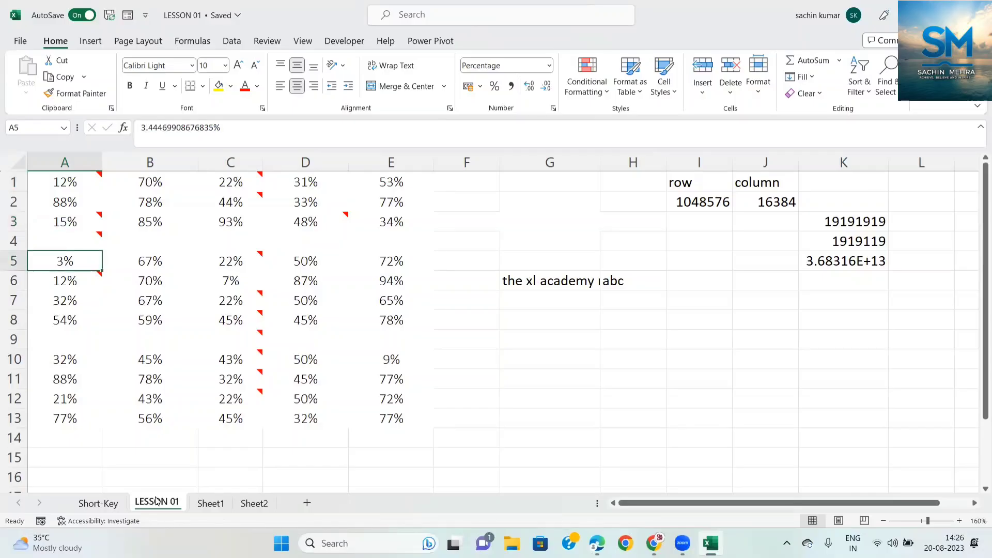
pyautogui.hotkey('ctrl', 'Down')
pyautogui.hotkey('ctrl', 'Down')
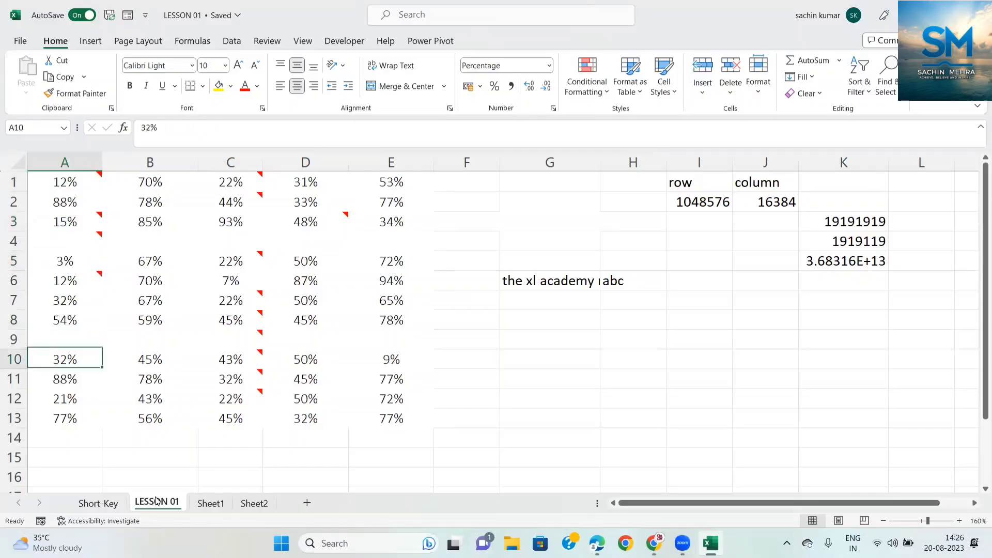
pyautogui.hotkey('ctrl', 'Down')
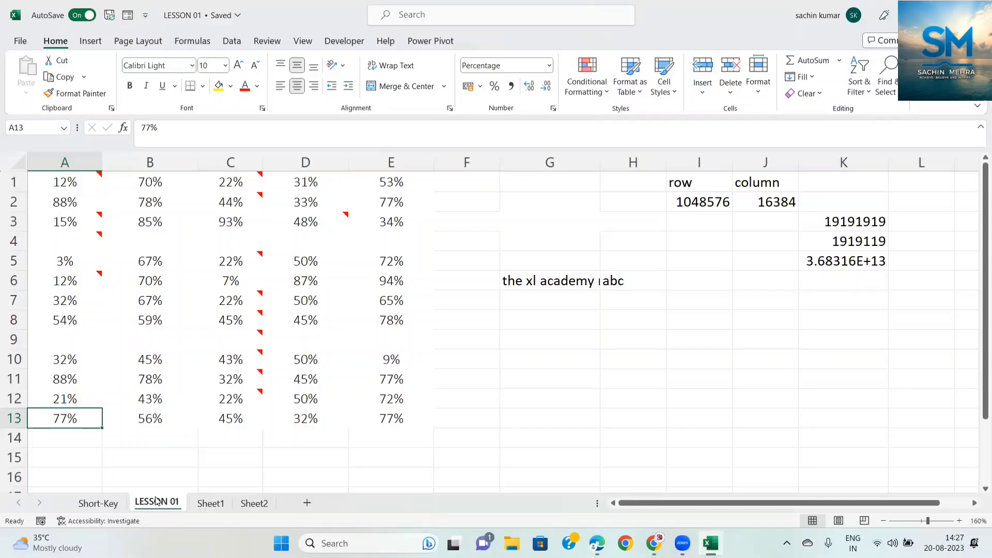
# Jump the selection back up column A by block edges from A13 to A1, then repeat the short jump to A3 and back.
pyautogui.hotkey('ctrl', 'Up')
pyautogui.hotkey('ctrl', 'Up')
pyautogui.hotkey('ctrl', 'Up')
pyautogui.hotkey('ctrl', 'Up')
pyautogui.hotkey('ctrl', 'Up')
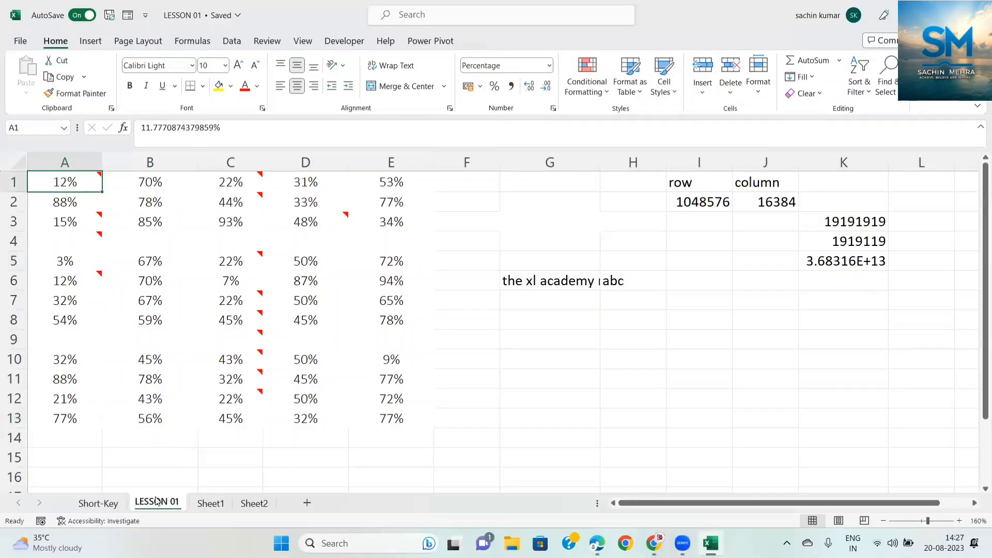
pyautogui.hotkey('ctrl', 'Down')
pyautogui.hotkey('ctrl', 'Up')
pyautogui.press('Down')
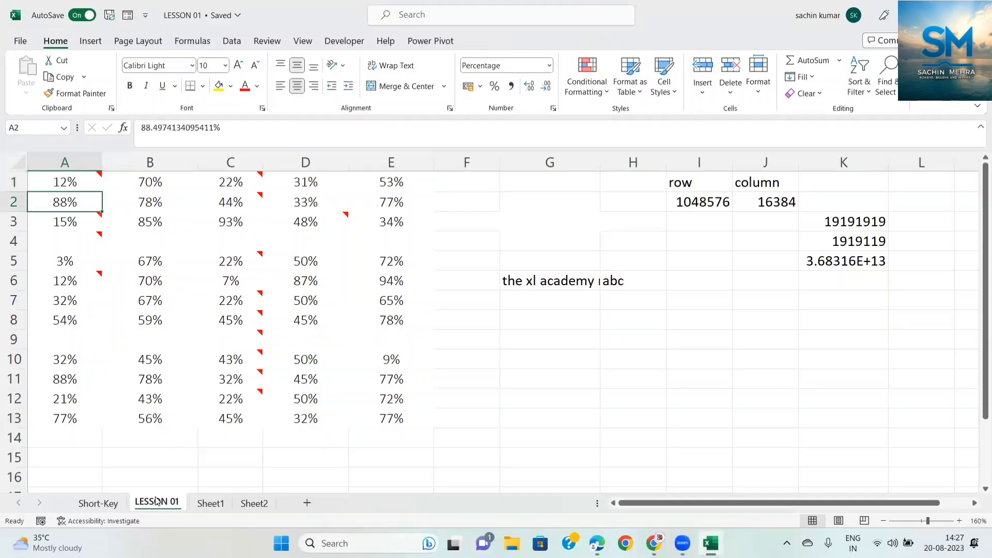
pyautogui.press('Up')
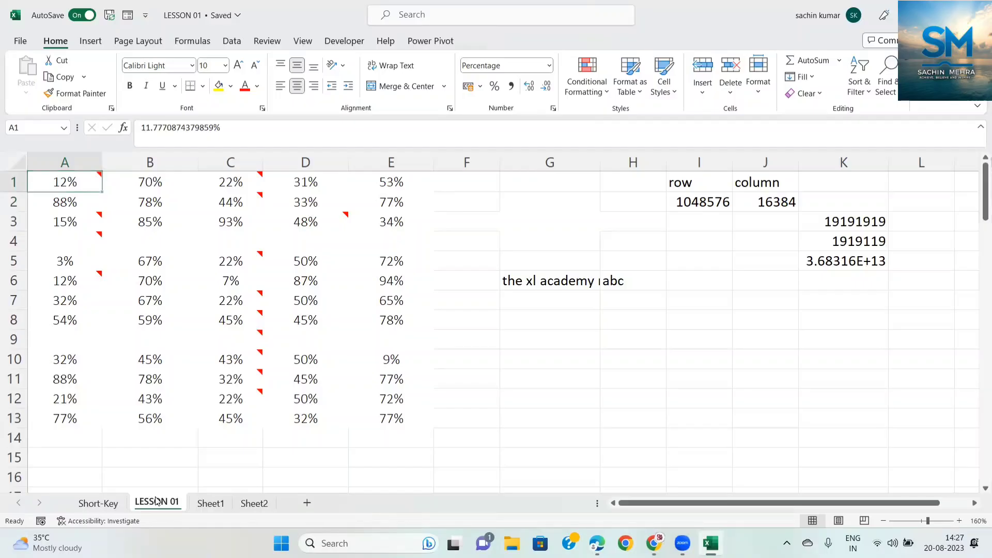
# Check the Short-Key sheet briefly, then on LESSON 01 jump to the last used cell K13 and back to A1.
pyautogui.hotkey('ctrl', 'pageup')
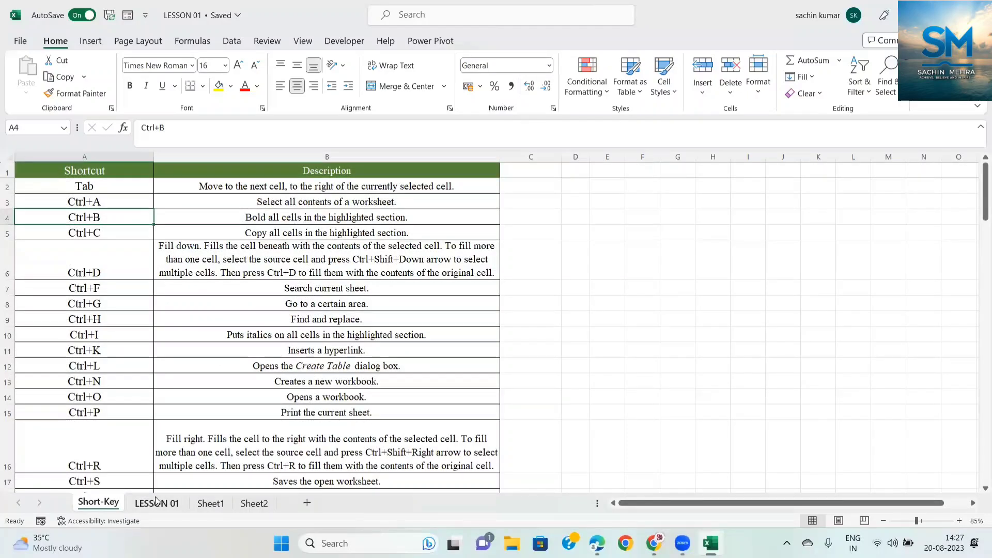
pyautogui.hotkey('ctrl', 'pagedown')
pyautogui.press('Up')
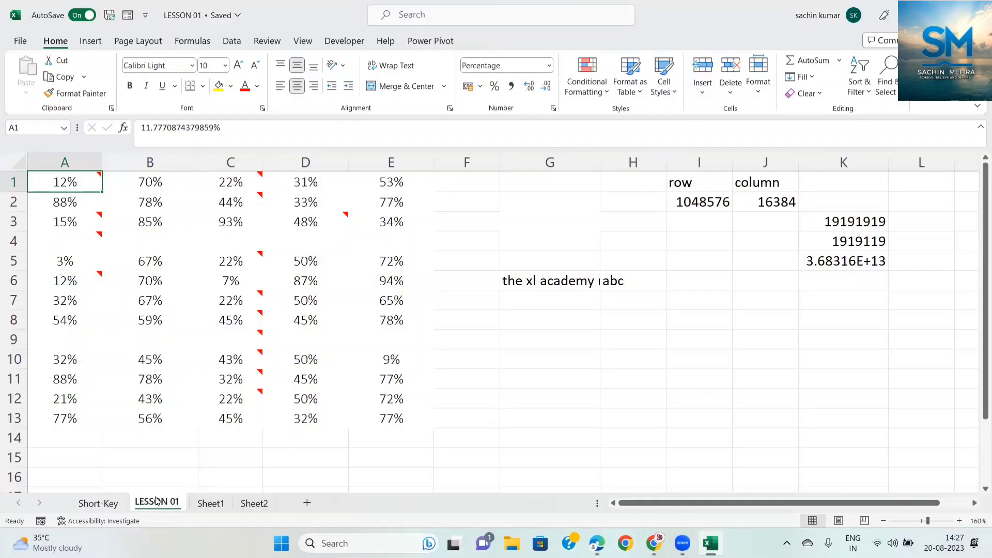
pyautogui.hotkey('ctrl', 'End')
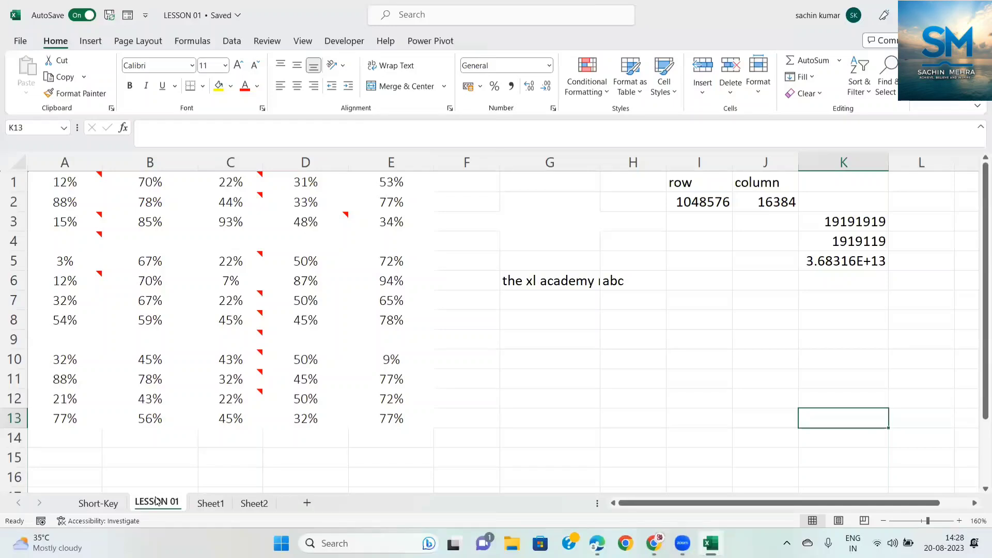
pyautogui.hotkey('ctrl', 'Home')
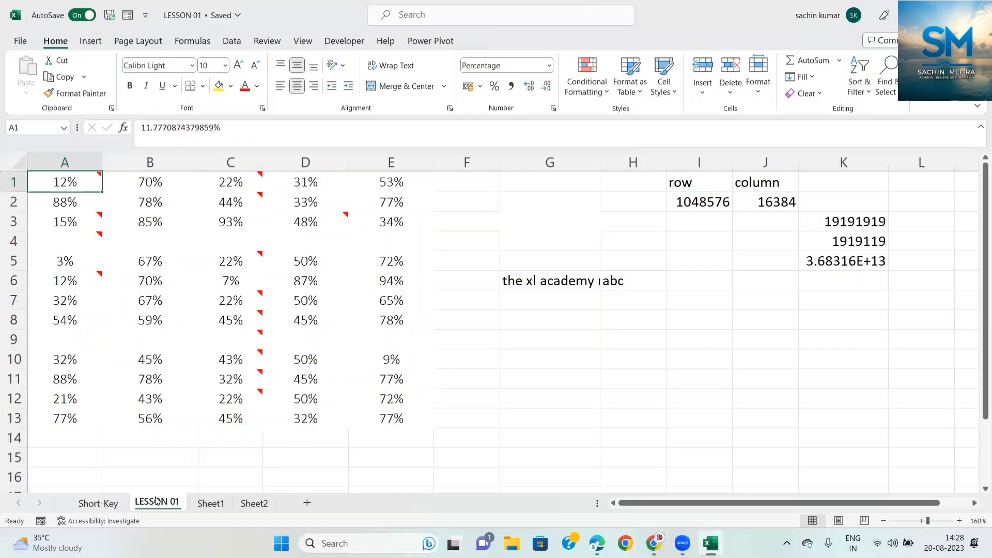
# Add three new blank worksheets after LESSON 01 and return to the LESSON 01 sheet.
pyautogui.click(307, 503)
pyautogui.click(356, 505)
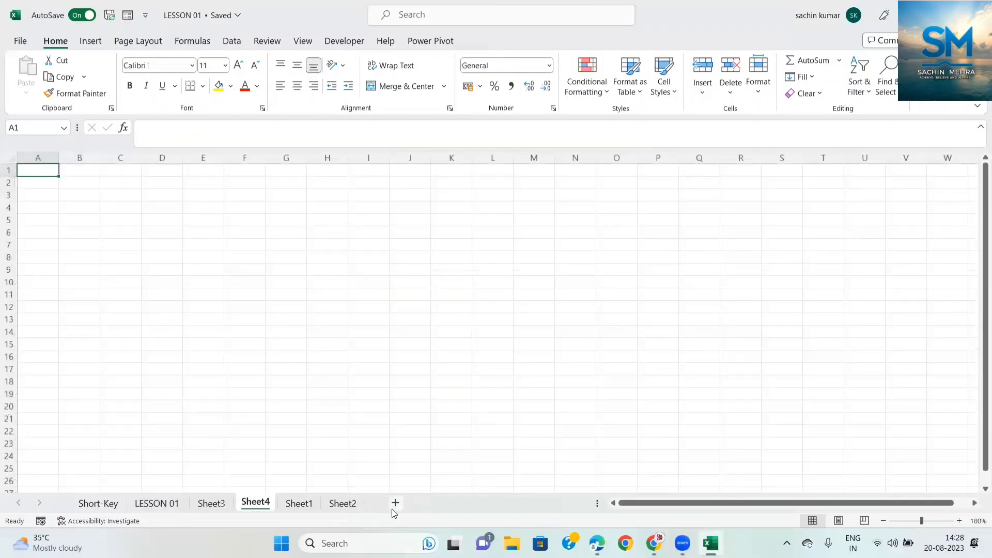
pyautogui.click(393, 508)
pyautogui.click(167, 508)
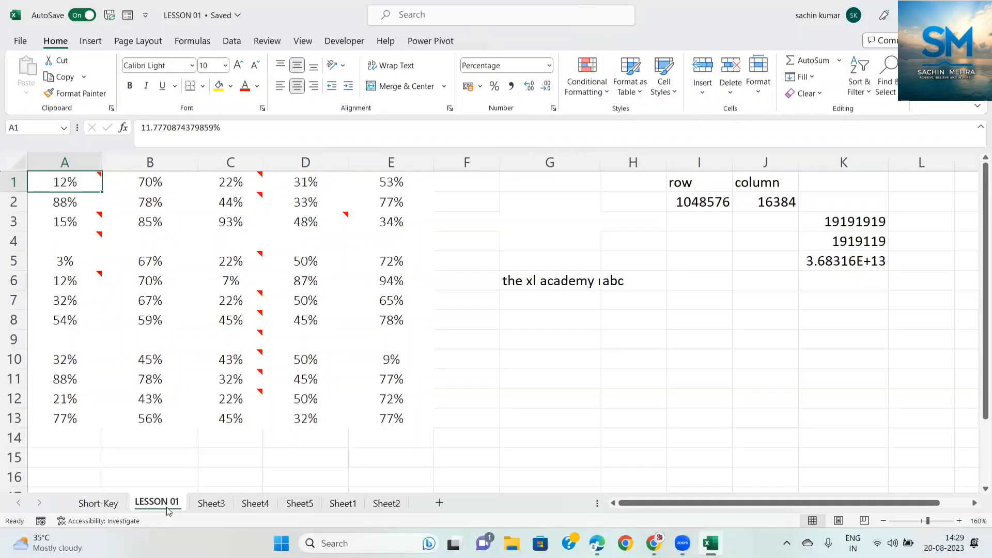
# Step forward through every worksheet from LESSON 01 to Sheet2, then step back to LESSON 01.
pyautogui.hotkey('ctrl', 'pagedown')
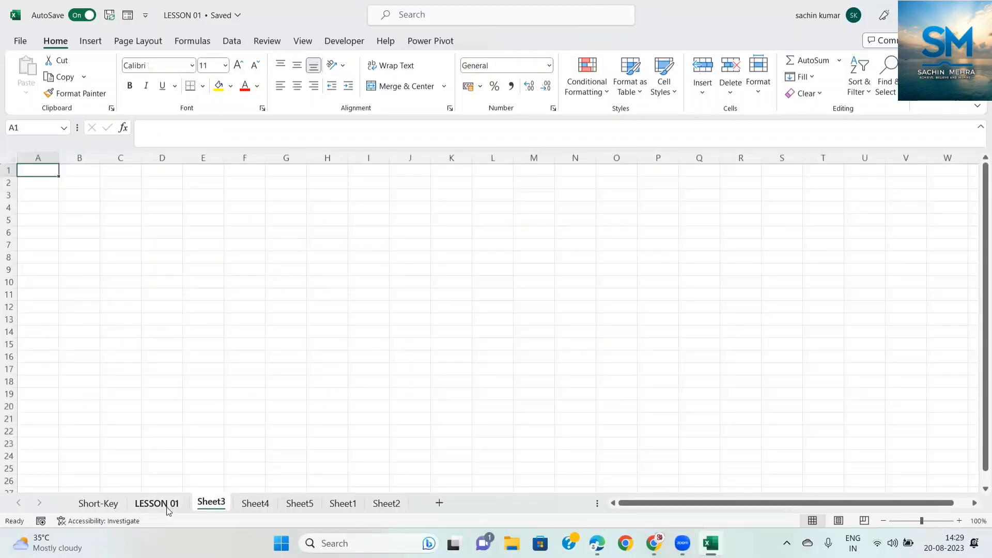
pyautogui.hotkey('ctrl', 'pagedown')
pyautogui.hotkey('ctrl', 'pagedown')
pyautogui.hotkey('ctrl', 'pagedown')
pyautogui.hotkey('ctrl', 'pagedown')
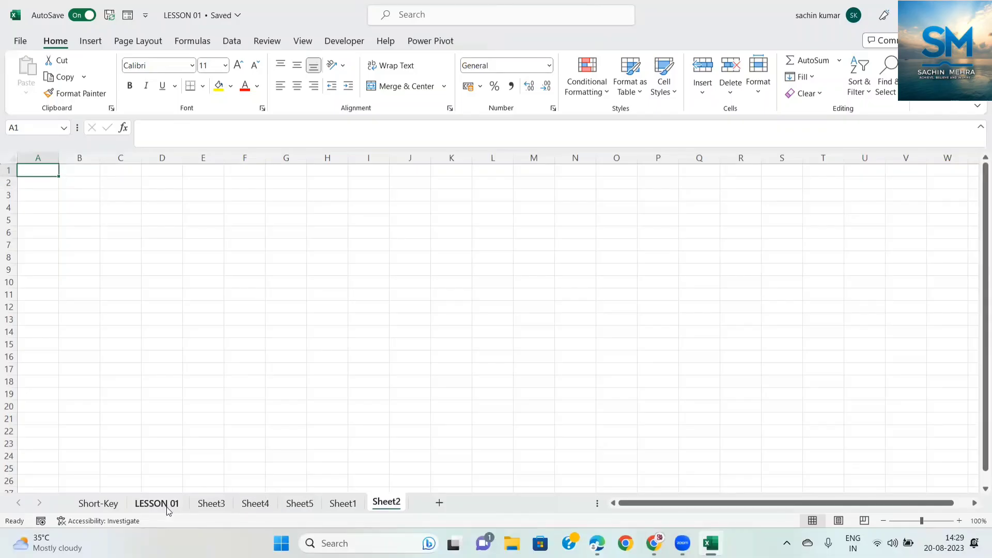
pyautogui.hotkey('ctrl', 'pageup')
pyautogui.hotkey('ctrl', 'pageup')
pyautogui.hotkey('ctrl', 'pageup')
pyautogui.hotkey('ctrl', 'pageup')
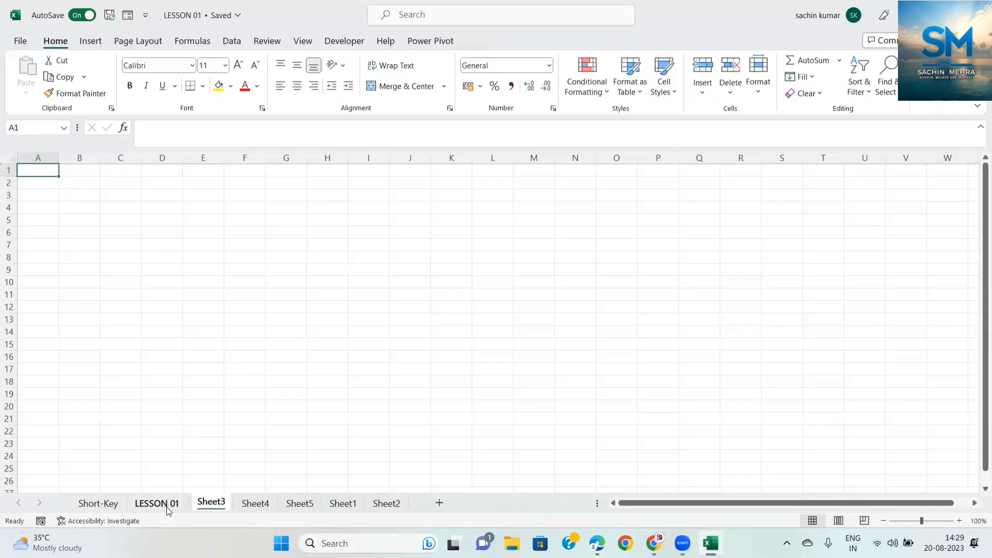
pyautogui.hotkey('ctrl', 'pageup')
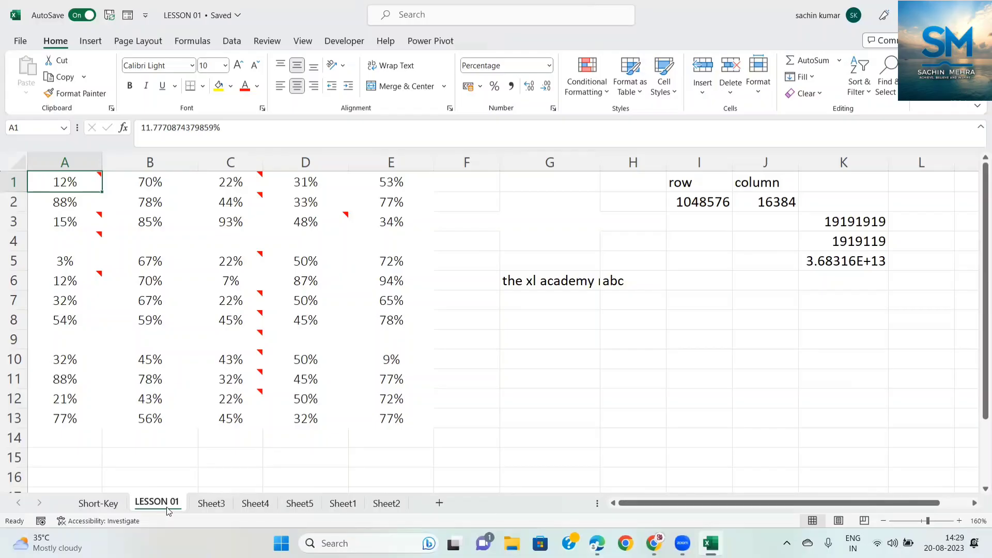
# Step forward through the worksheets to Sheet2 again and go back as far as Sheet3.
pyautogui.hotkey('ctrl', 'pagedown')
pyautogui.hotkey('ctrl', 'pagedown')
pyautogui.hotkey('ctrl', 'pagedown')
pyautogui.hotkey('ctrl', 'pagedown')
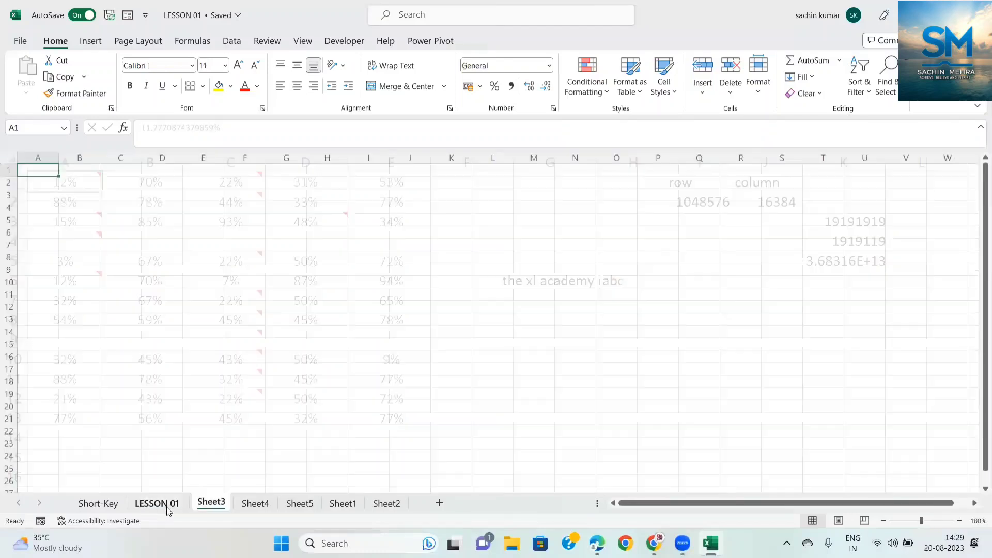
pyautogui.hotkey('ctrl', 'pagedown')
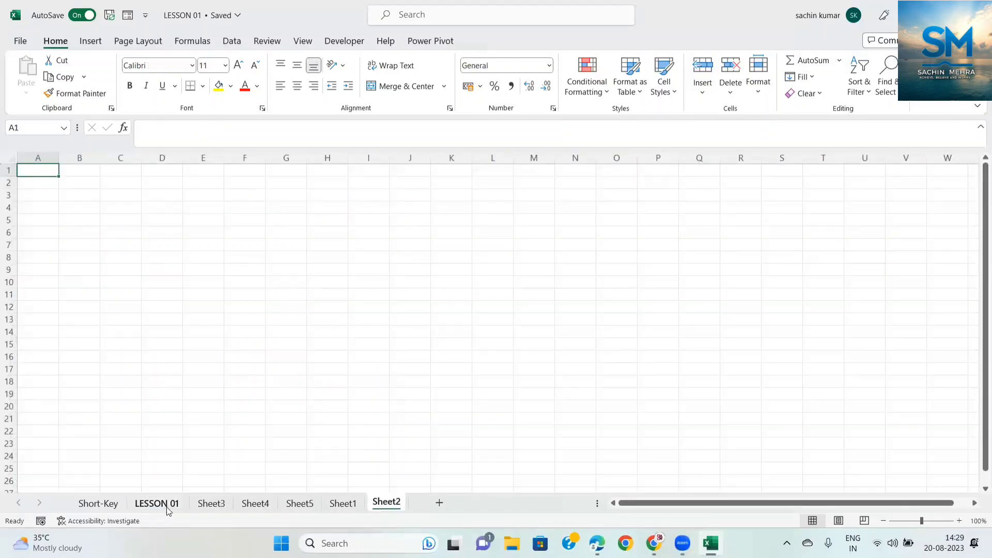
pyautogui.hotkey('ctrl', 'pageup')
pyautogui.hotkey('ctrl', 'pageup')
pyautogui.hotkey('ctrl', 'pageup')
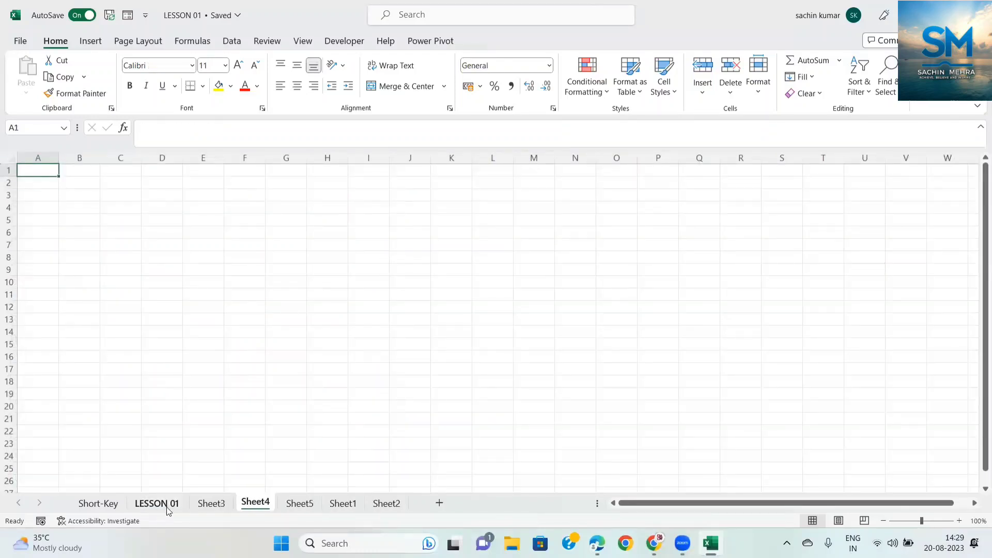
pyautogui.hotkey('ctrl', 'pageup')
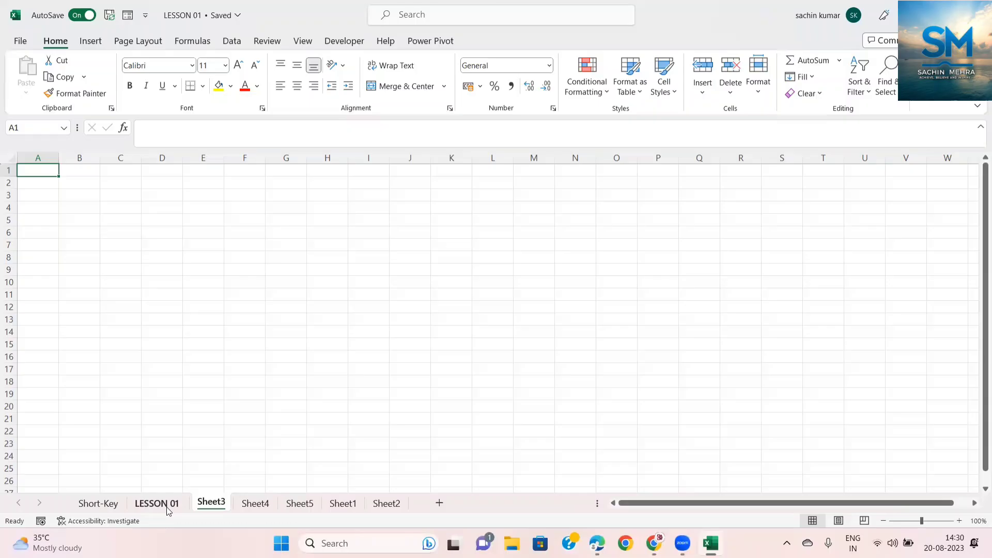
# Delete the Sheet3 worksheet.
pyautogui.press('alt')
pyautogui.press('e')
pyautogui.press('l')
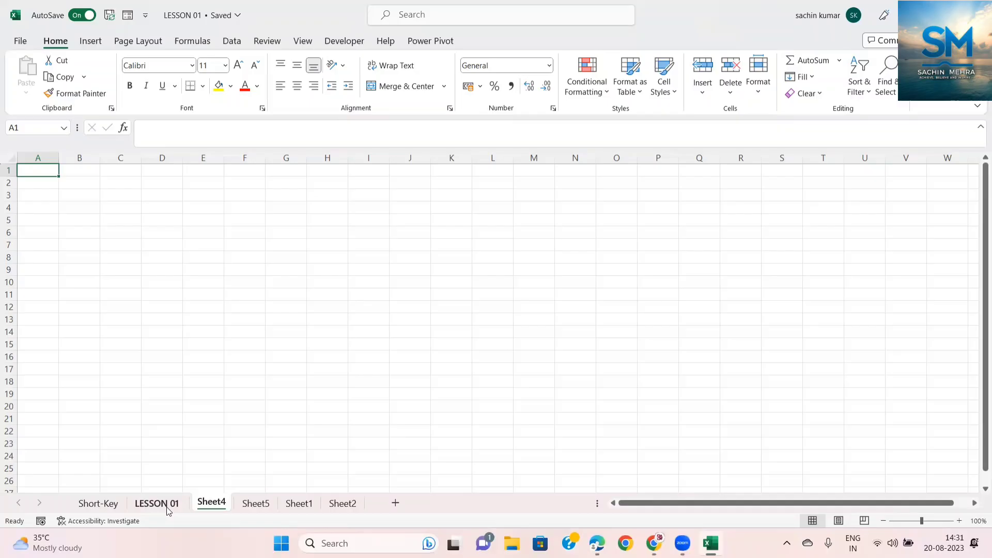
# Group the worksheets Sheet4, Sheet5, Sheet1 and Sheet2 and delete them, leaving LESSON 01 active.
pyautogui.hotkey('ctrl', 'shift', 'pagedown')
pyautogui.hotkey('ctrl', 'shift', 'pagedown')
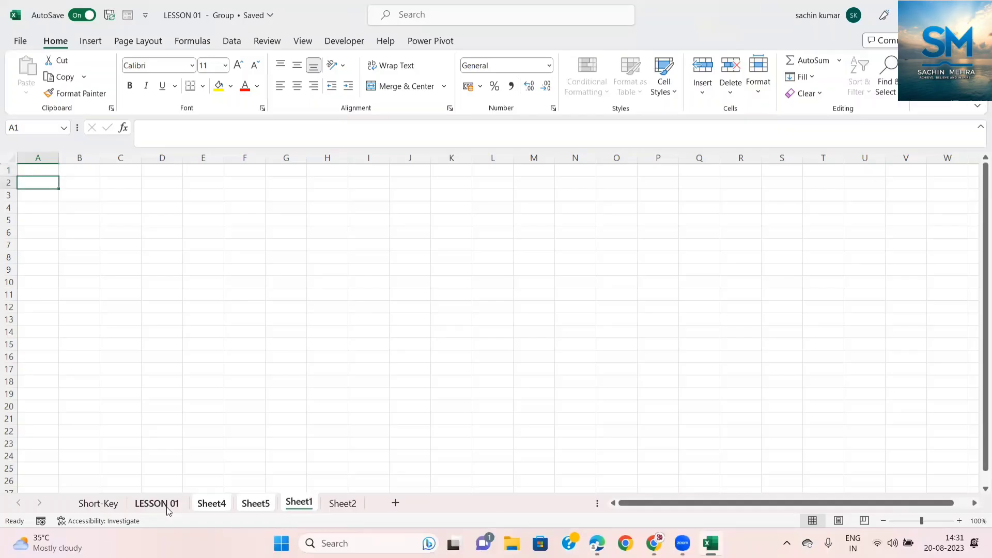
pyautogui.hotkey('ctrl', 'shift', 'pagedown')
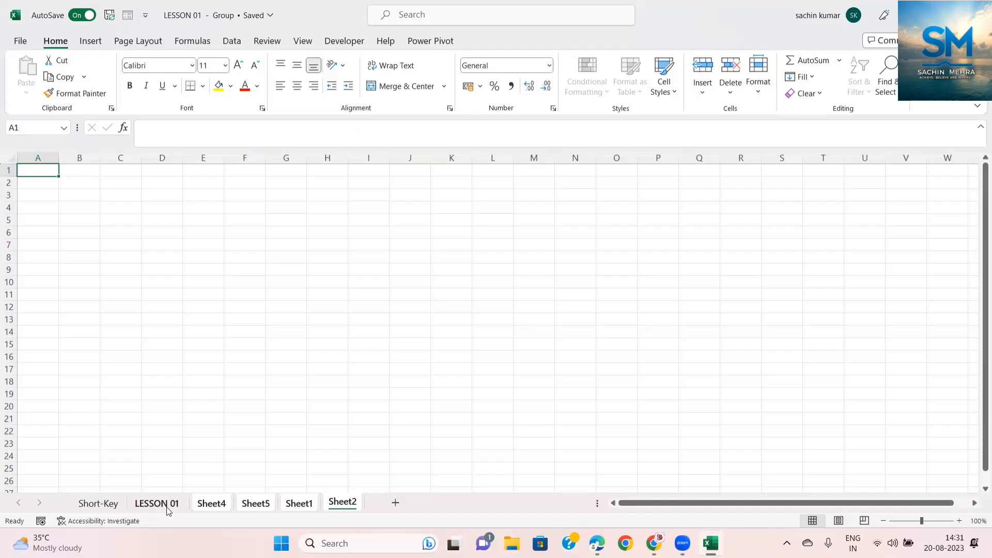
pyautogui.click(156, 504)
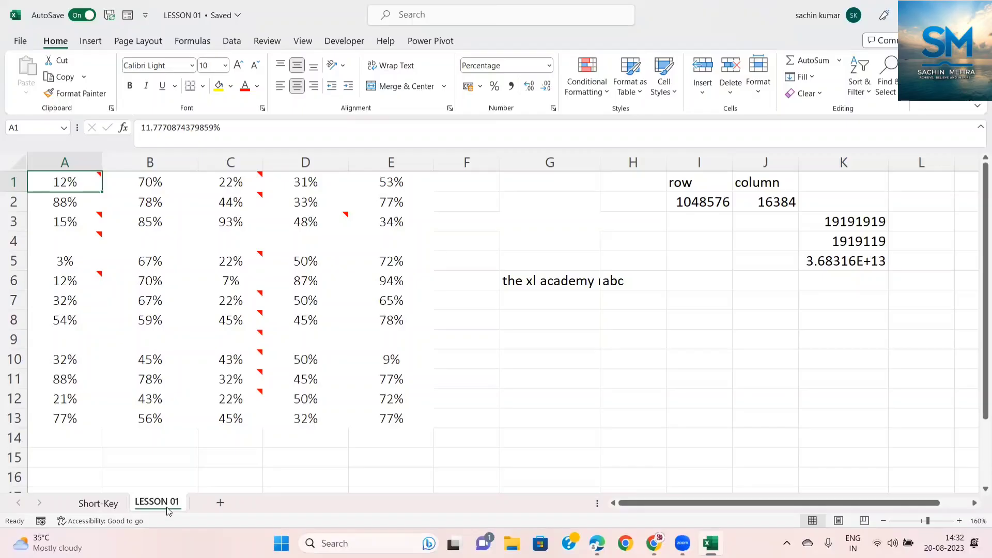
# Switch between the Advance Excel contents PDF in the browser and the Excel workbook to review the Day 1 topics, ending in Excel.
pyautogui.hotkey('alt', 'Tab')
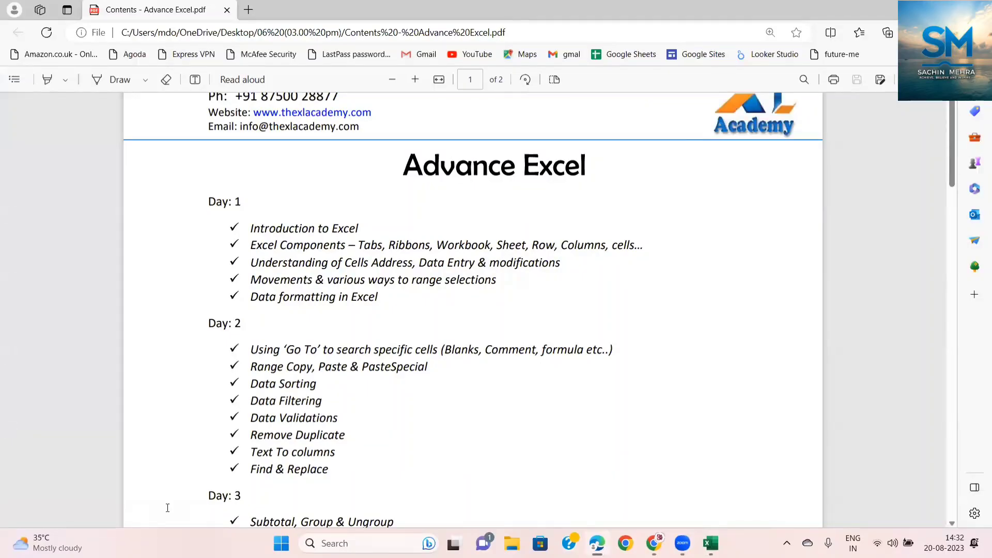
pyautogui.hotkey('alt', 'Tab')
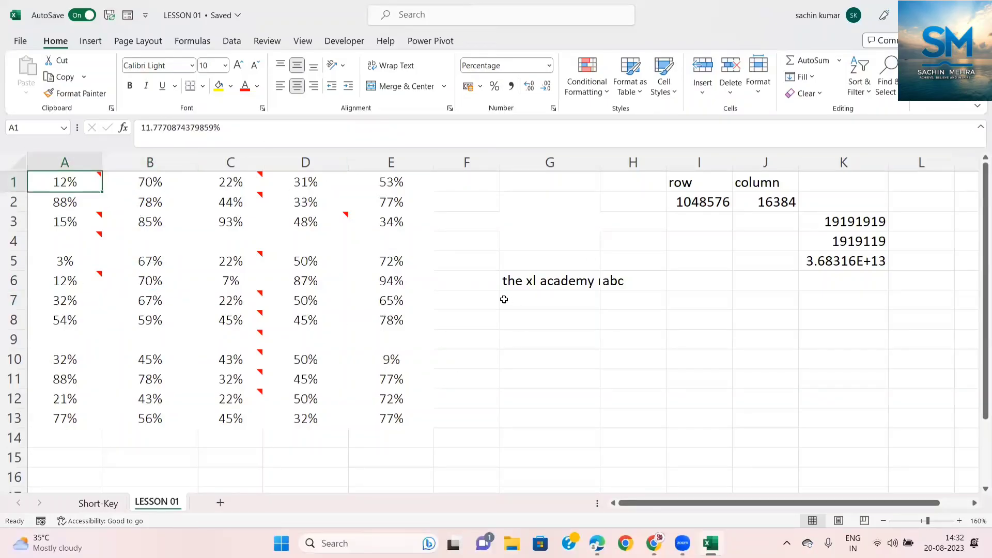
pyautogui.hotkey('alt', 'Tab')
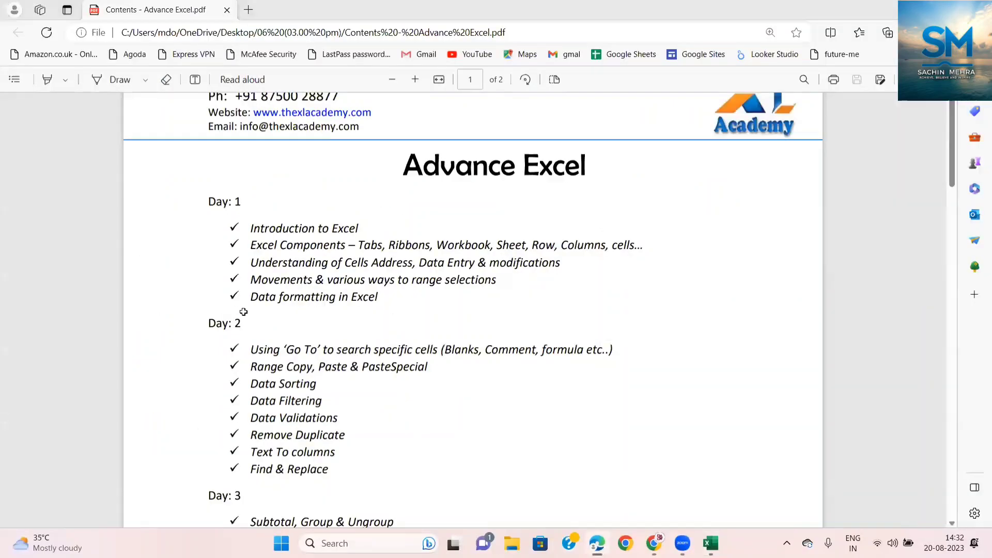
pyautogui.hotkey('alt', 'Tab')
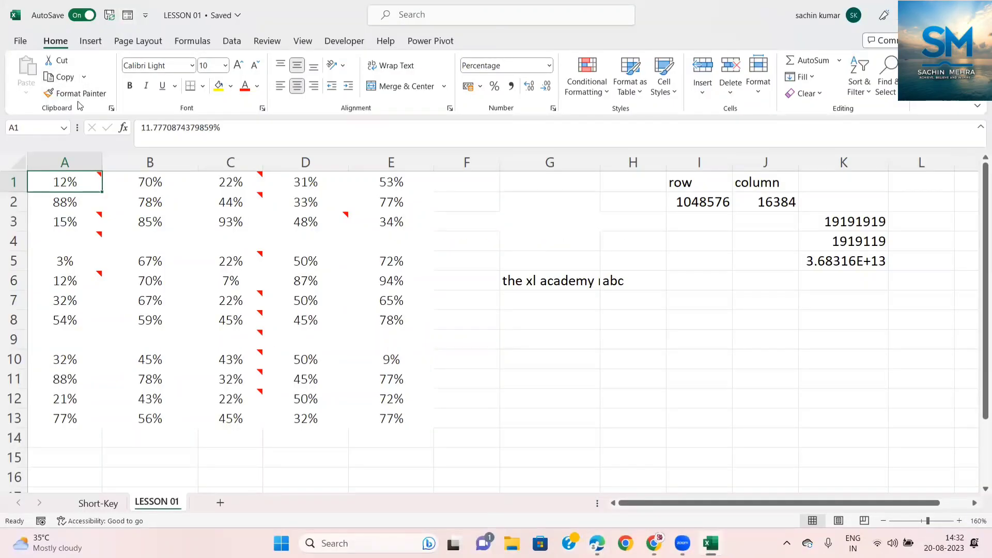
pyautogui.hotkey('alt', 'Tab')
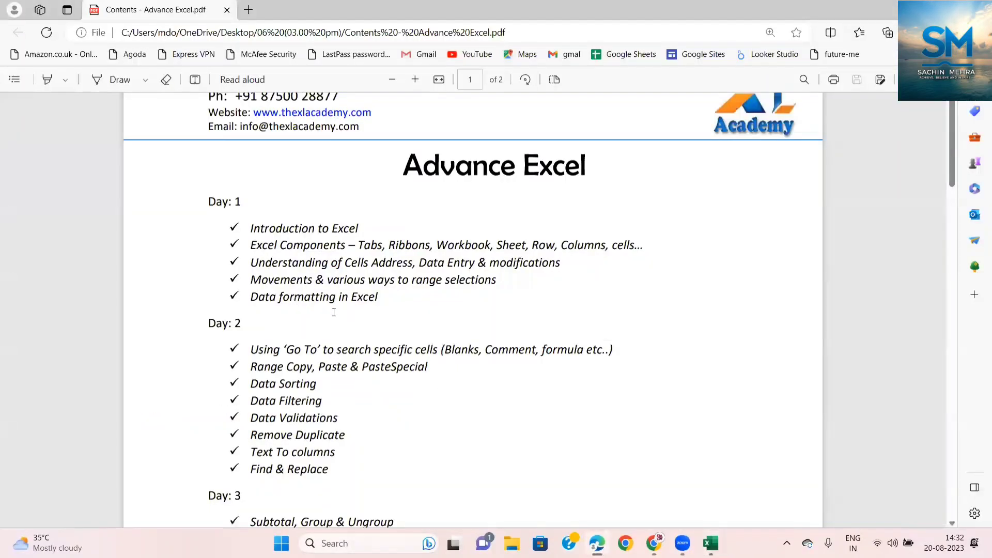
pyautogui.hotkey('alt', 'Tab')
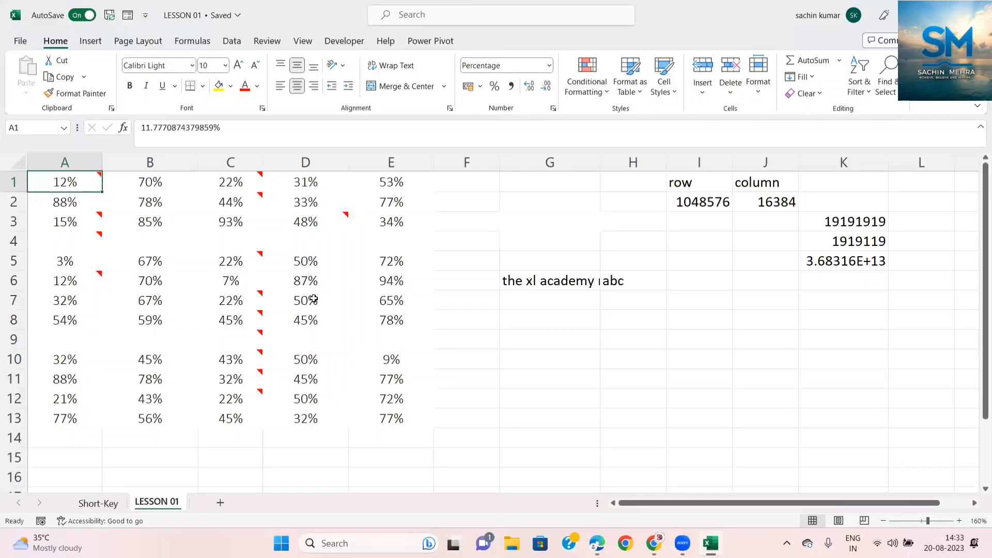
# Lower the system volume to 74.
pyautogui.press('XF86AudioLowerVolume')
pyautogui.press('XF86AudioLowerVolume')
pyautogui.press('XF86AudioLowerVolume')
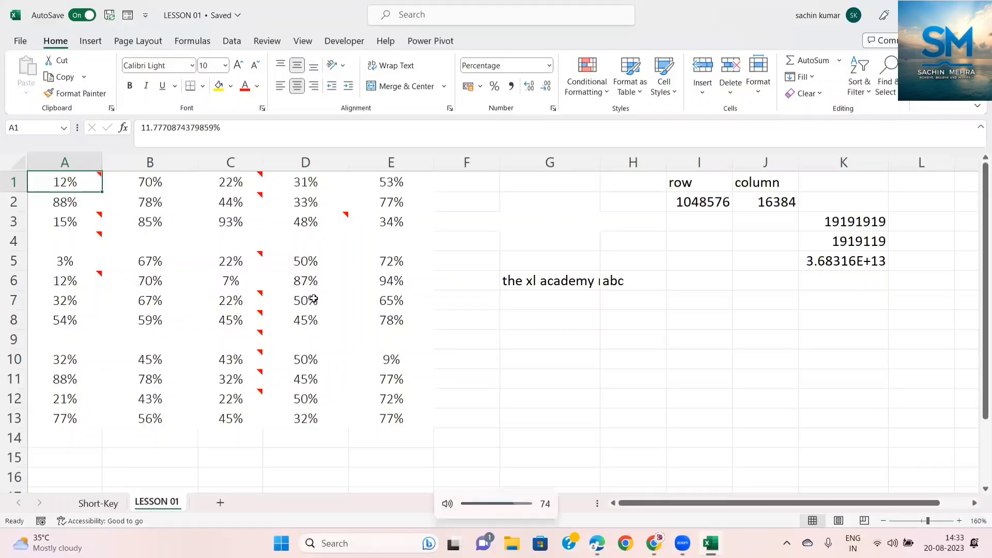
pyautogui.press('XF86AudioLowerVolume')
pyautogui.press('XF86AudioLowerVolume')
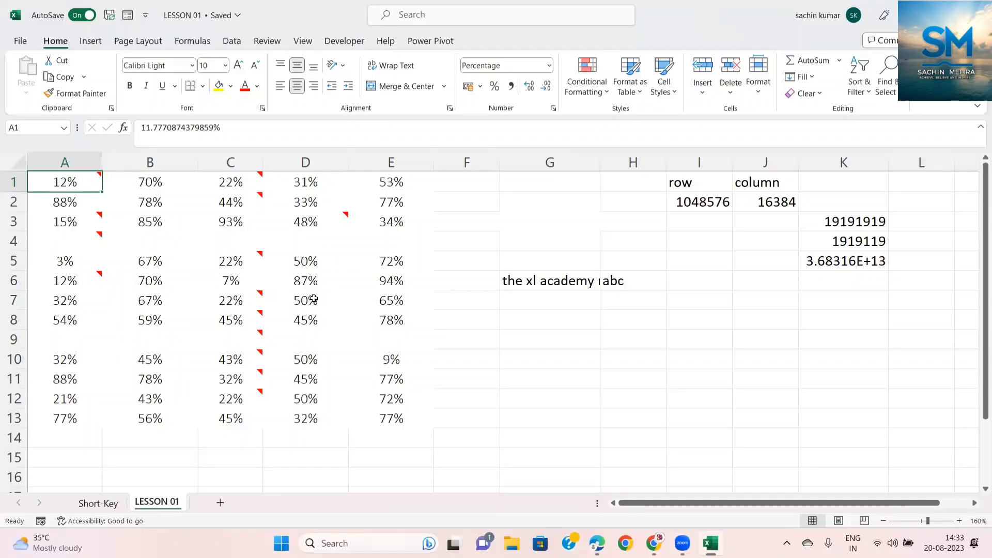
# Select the contiguous data block A1:E3, starting once from A2 and once from A1.
pyautogui.click(69, 242)
pyautogui.click(64, 199)
pyautogui.hotkey('ctrl', 'a')
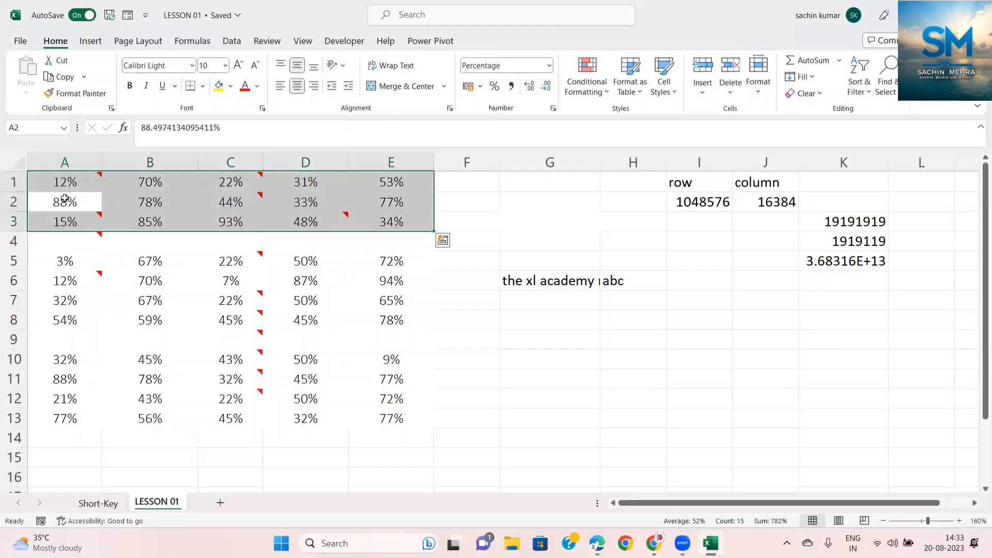
pyautogui.click(110, 190)
pyautogui.click(71, 276)
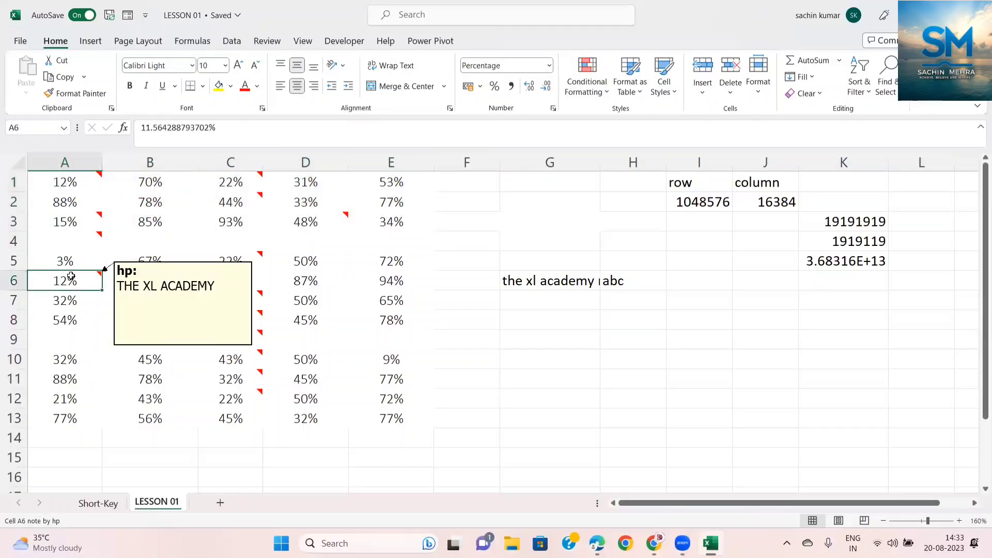
pyautogui.click(57, 190)
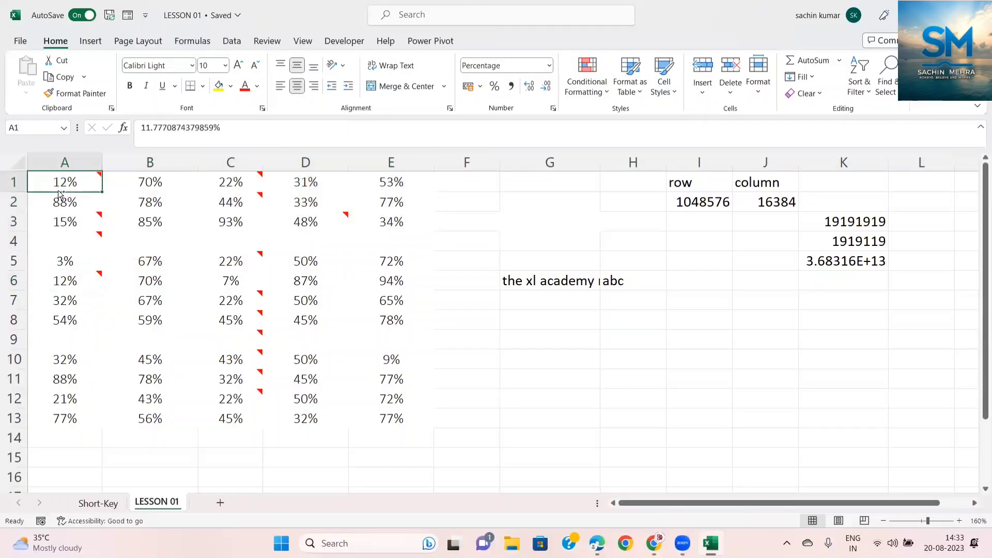
pyautogui.hotkey('ctrl', 'a')
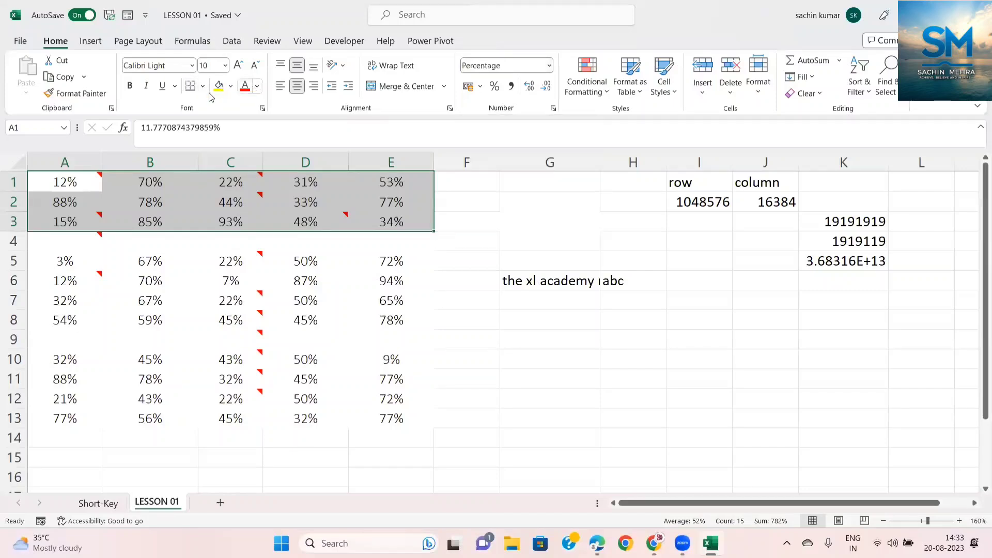
# Insert a blank row above the first data row of the sheet.
pyautogui.click(85, 253)
pyautogui.click(65, 199)
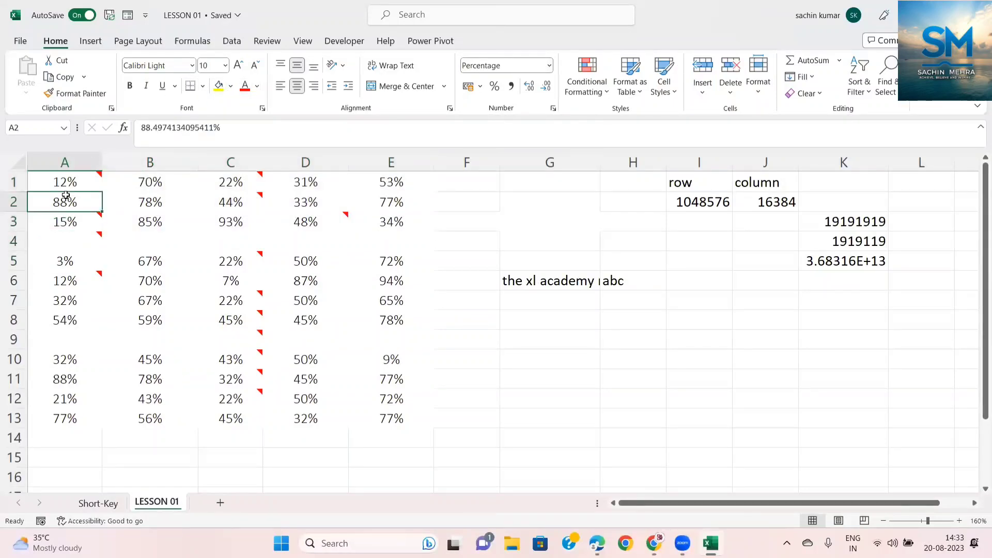
pyautogui.press('Up')
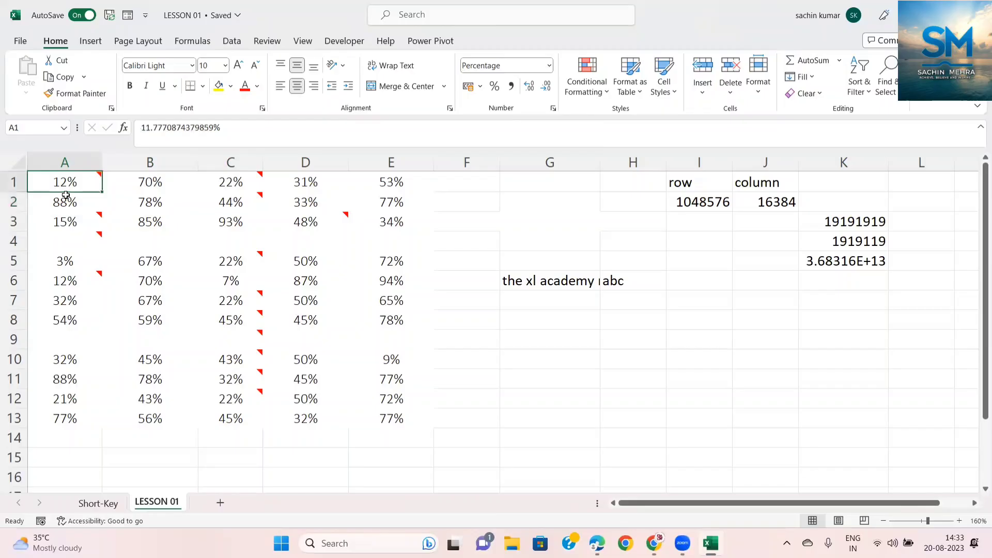
pyautogui.hotkey('shift', 'space')
pyautogui.hotkey('ctrl', 'shift', '+')
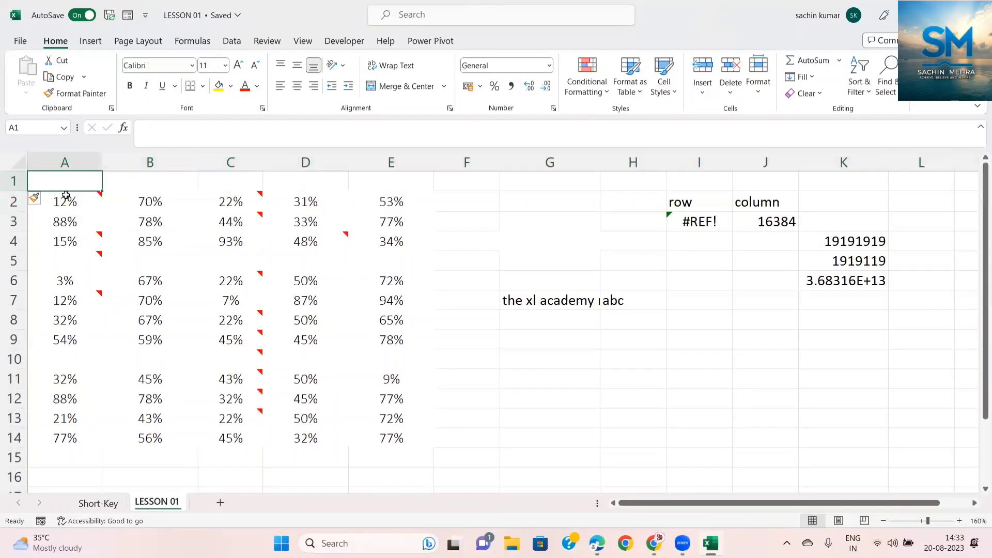
# Enter the column headers A, B, C, D and E in cells A1 through E1.
pyautogui.write('A')
pyautogui.press('Tab')
pyautogui.write('B')
pyautogui.press('Tab')
pyautogui.write('C')
pyautogui.press('Tab')
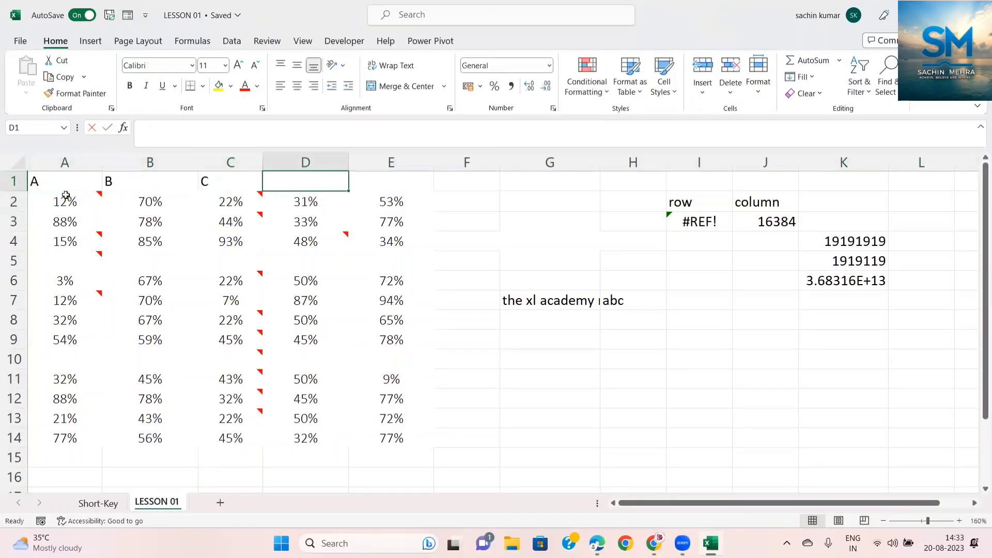
pyautogui.write('D')
pyautogui.press('Down')
pyautogui.press('Up')
pyautogui.press('Right')
pyautogui.write('E')
pyautogui.press('Return')
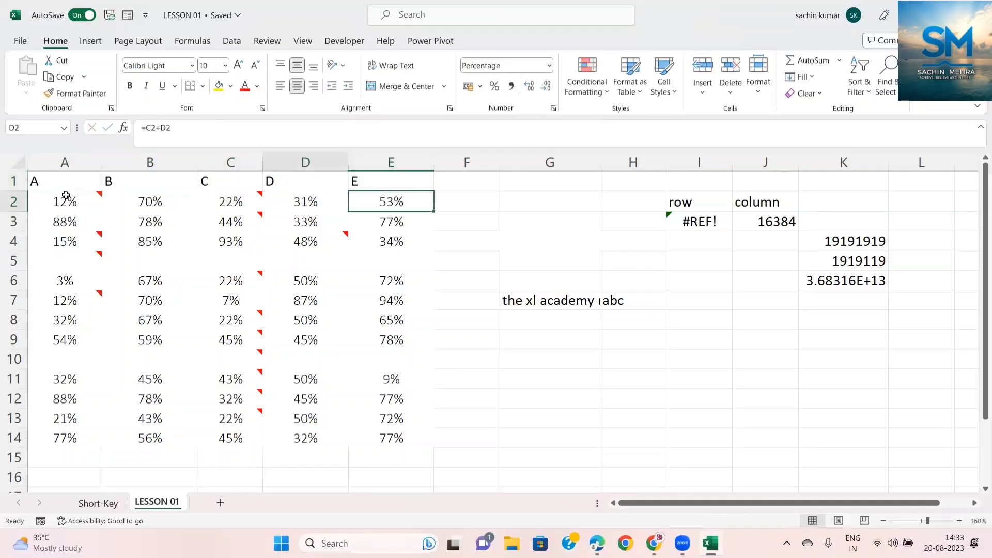
# Select the block A1:E4 and set its font to Algerian, size 8.
pyautogui.click(65, 195)
pyautogui.press('Right')
pyautogui.press('Right')
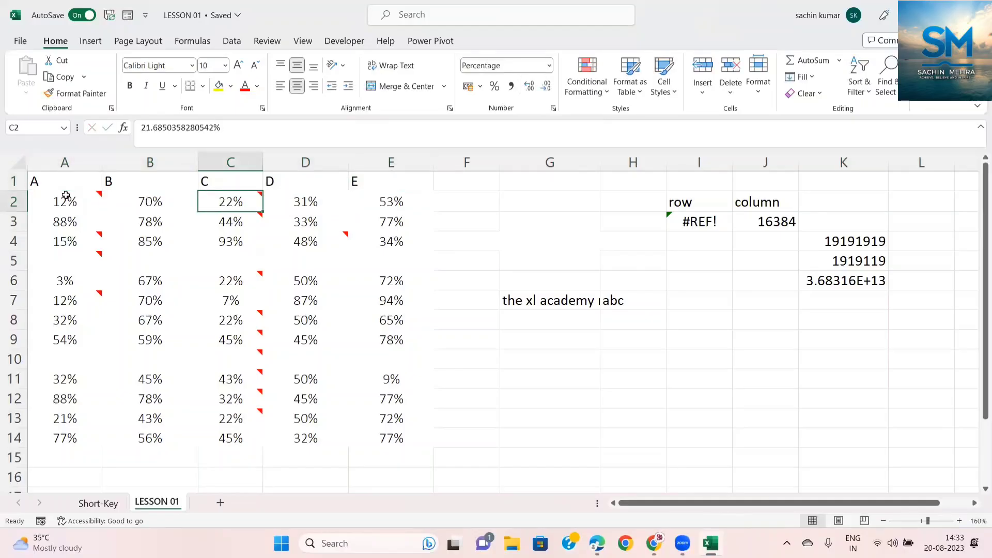
pyautogui.click(66, 196)
pyautogui.hotkey('ctrl', 'a')
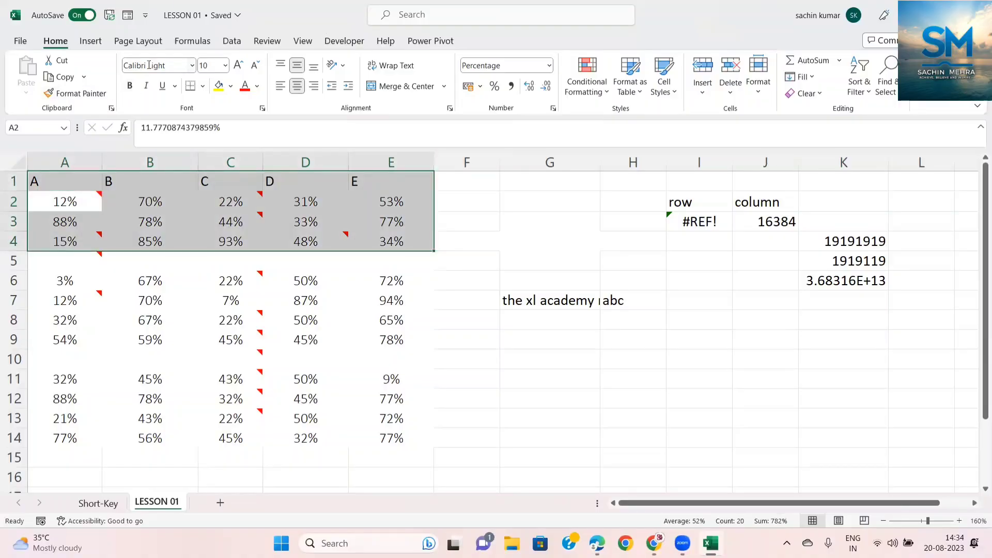
pyautogui.click(192, 66)
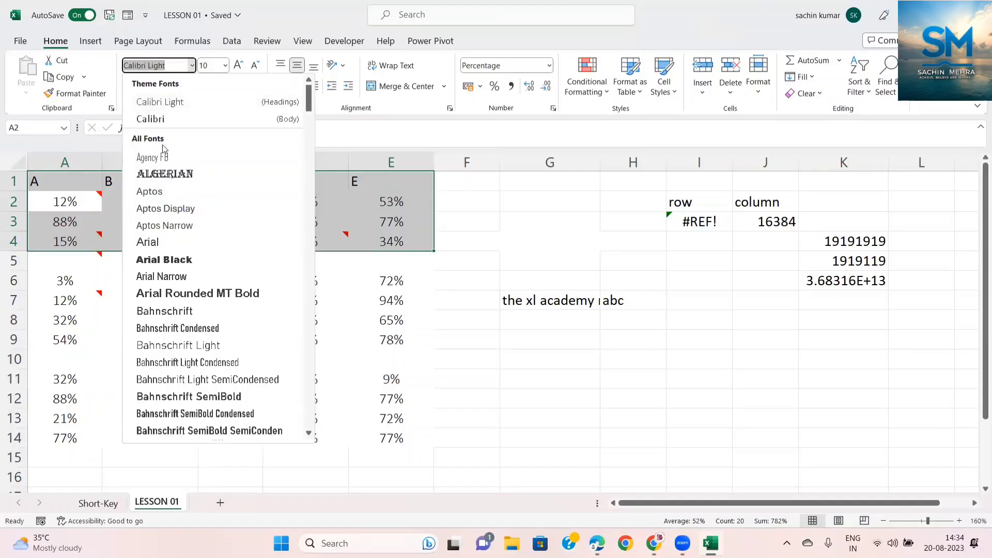
pyautogui.click(163, 174)
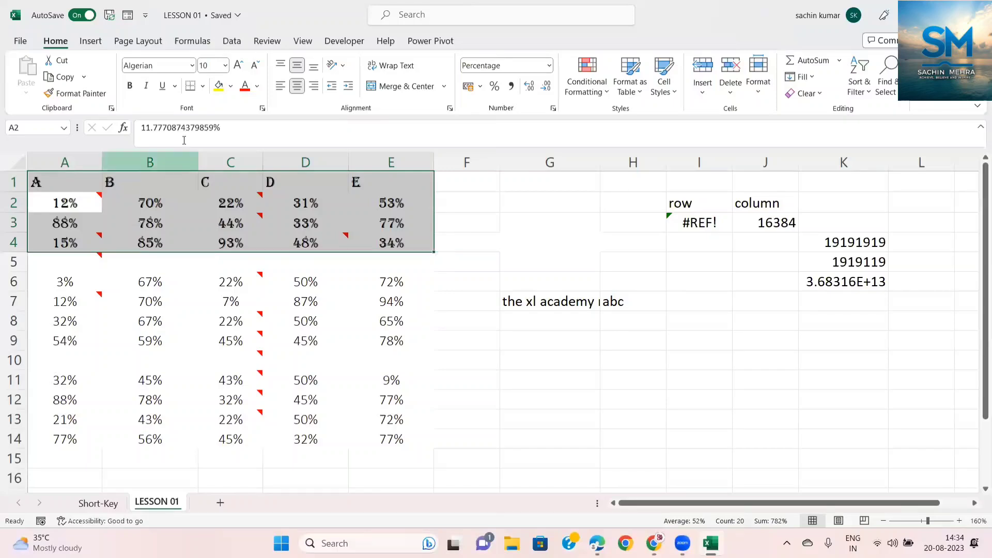
pyautogui.click(225, 66)
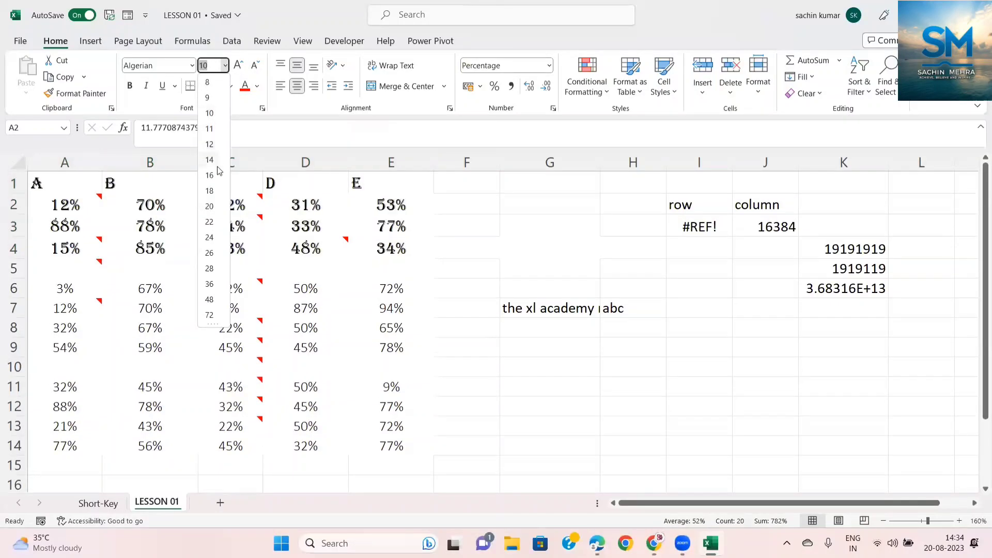
pyautogui.click(213, 84)
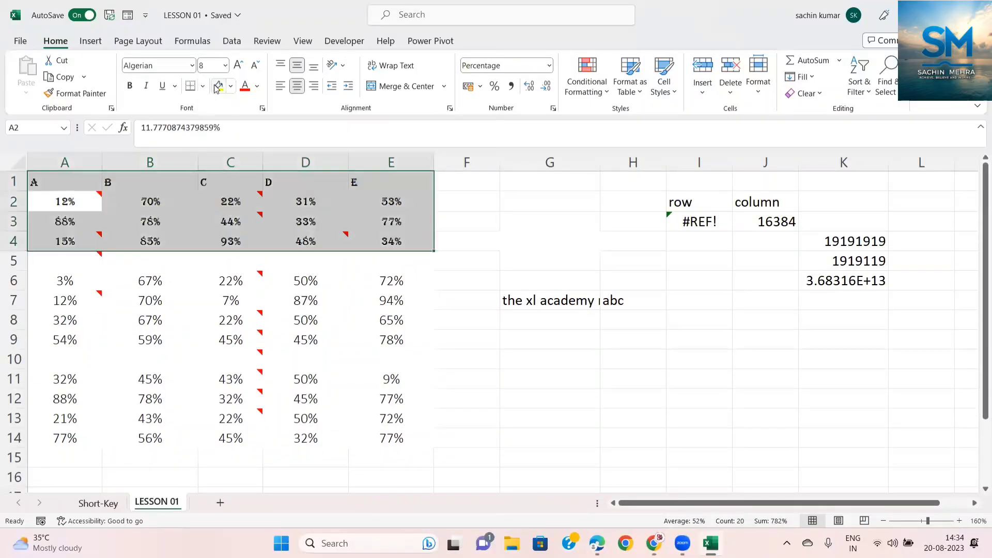
# Make the text of the selected block A1:E4 bold and double-underlined, without italics.
pyautogui.click(129, 89)
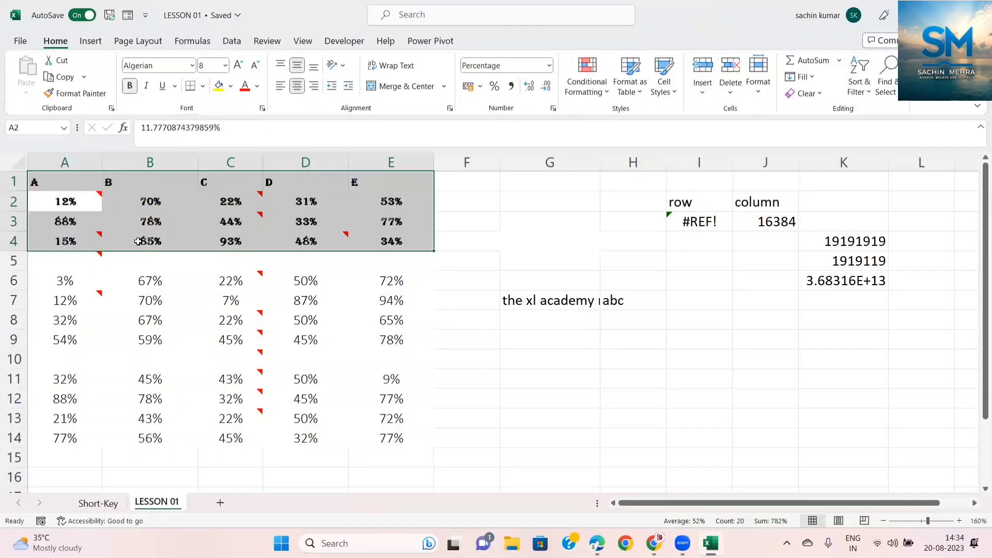
pyautogui.click(148, 85)
pyautogui.click(147, 86)
pyautogui.click(164, 87)
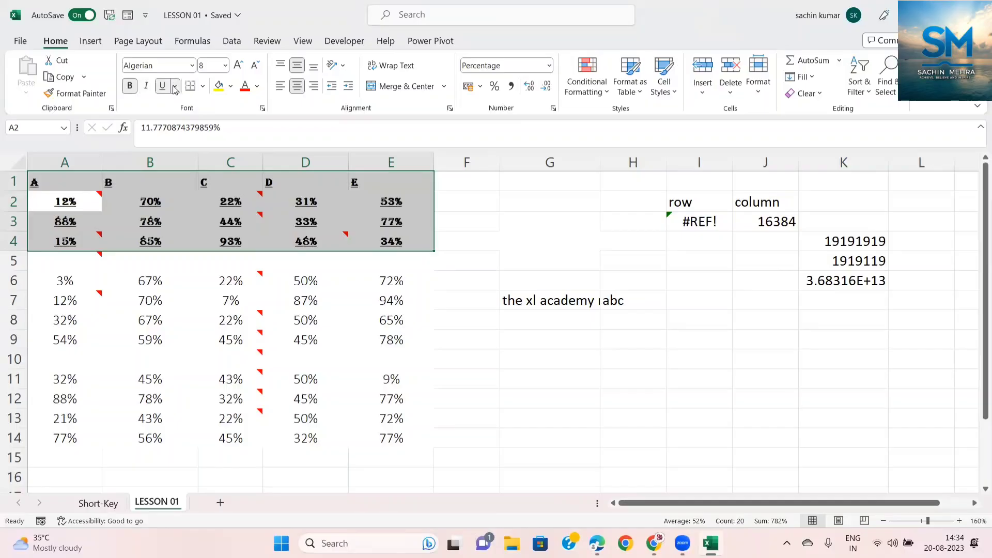
pyautogui.click(175, 87)
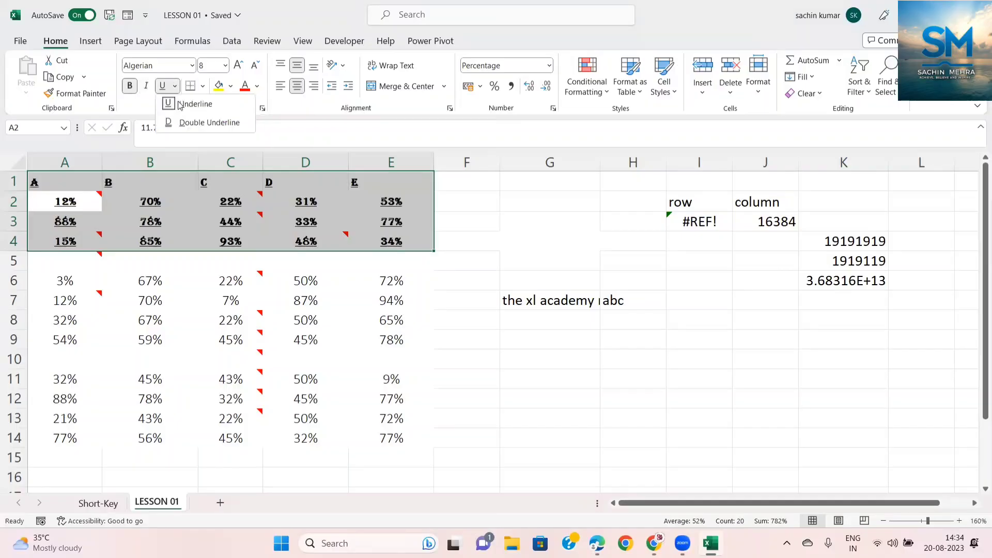
pyautogui.click(195, 123)
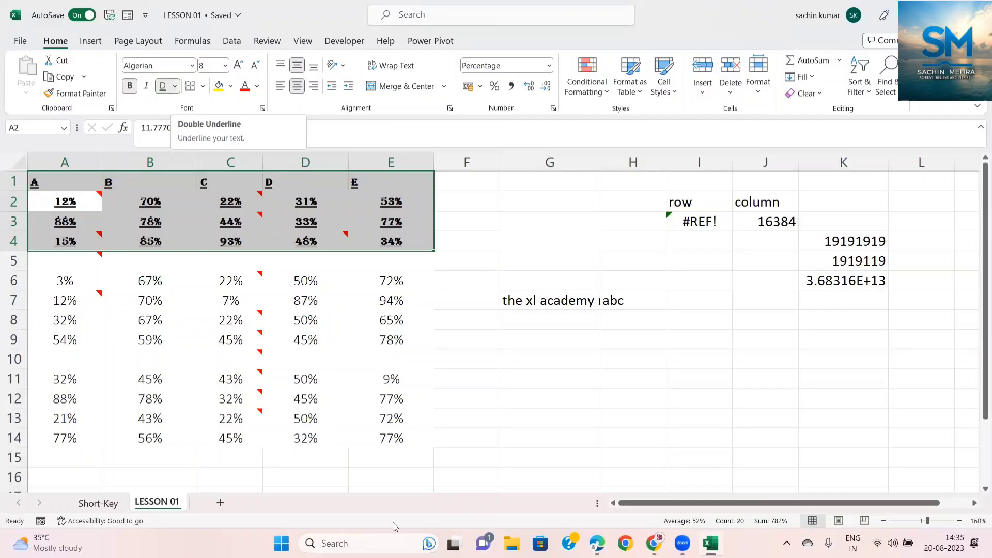
# Reselect the block around C3 (A1:E4) and apply all borders to it.
pyautogui.click(260, 226)
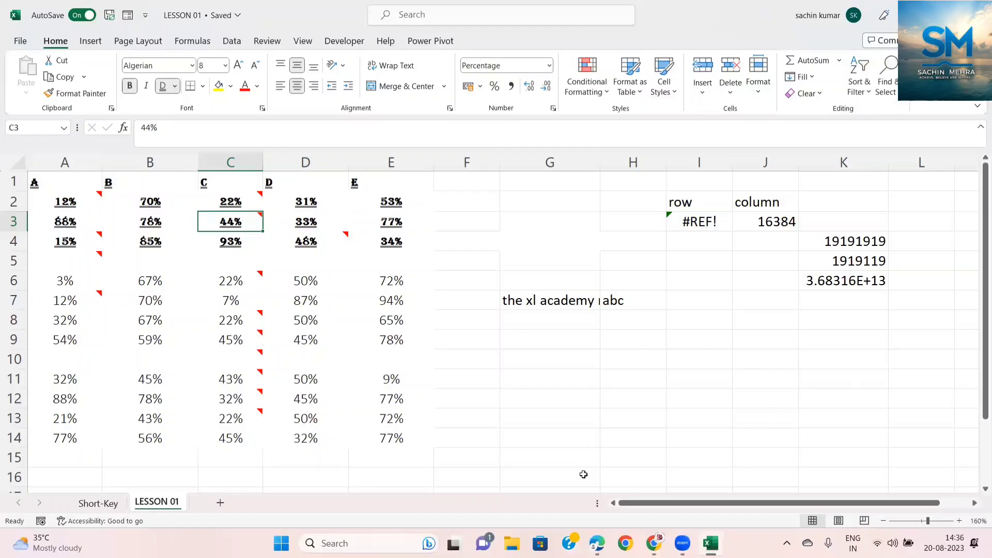
pyautogui.hotkey('ctrl', 'n')
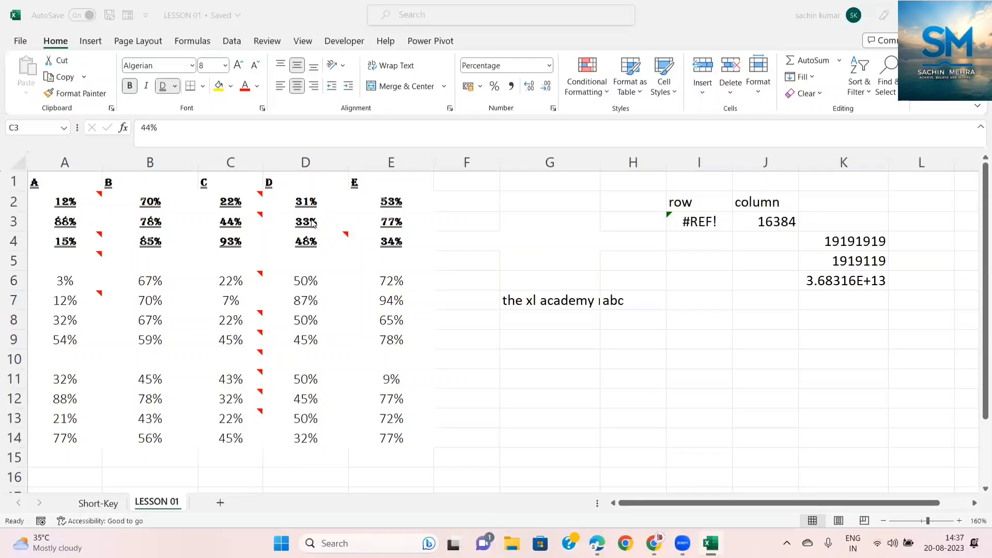
pyautogui.hotkey('ctrl', 'a')
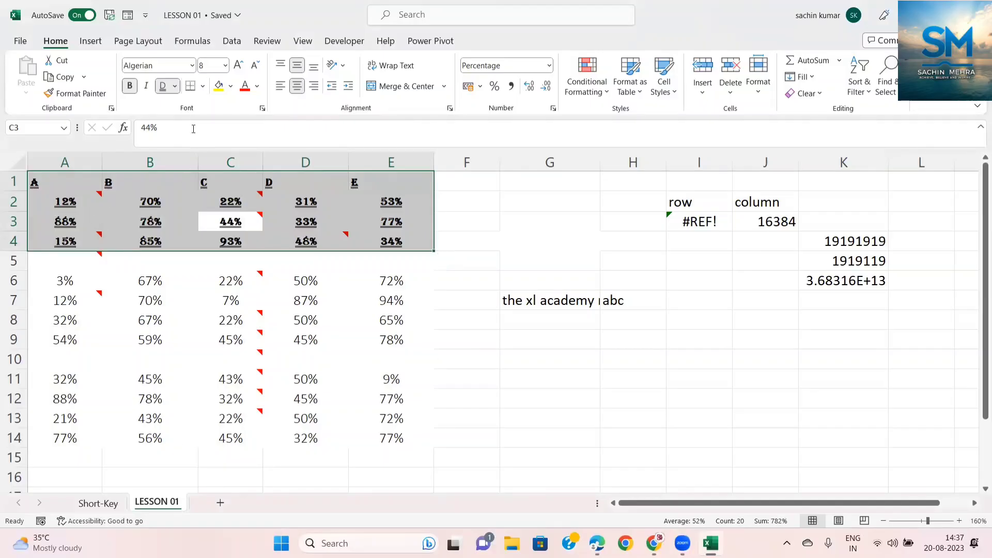
pyautogui.click(202, 87)
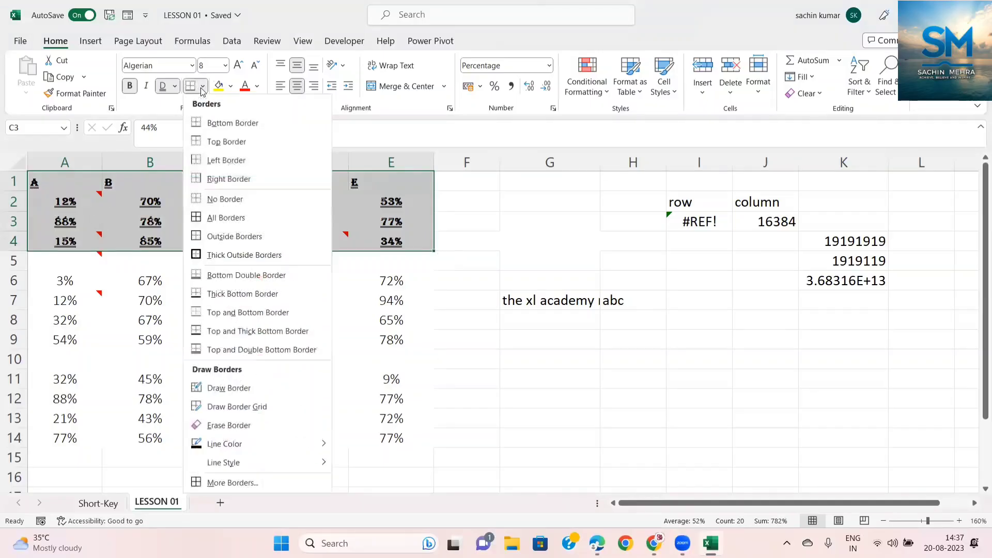
pyautogui.click(227, 220)
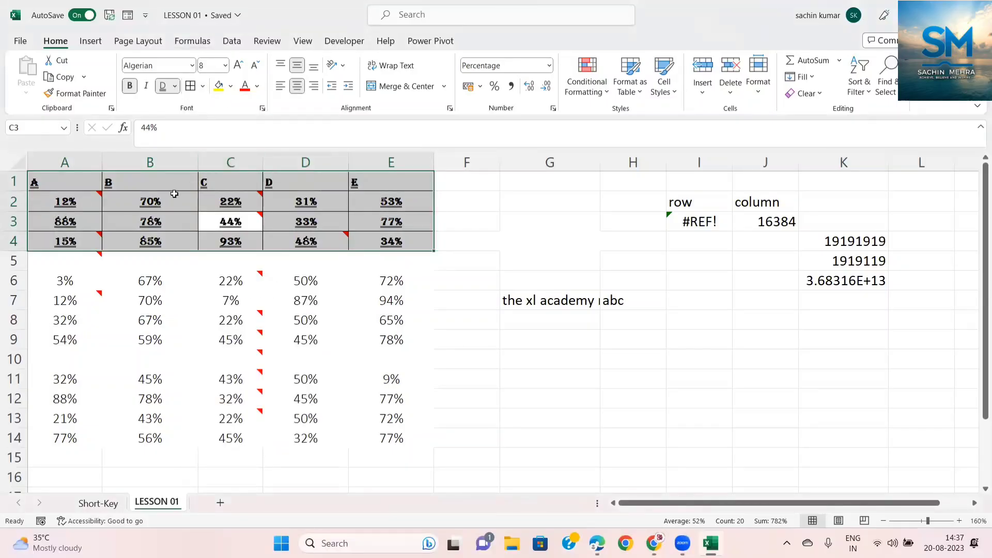
# Fill the selected block A1:E4 with light blue and set its font colour to red.
pyautogui.click(231, 86)
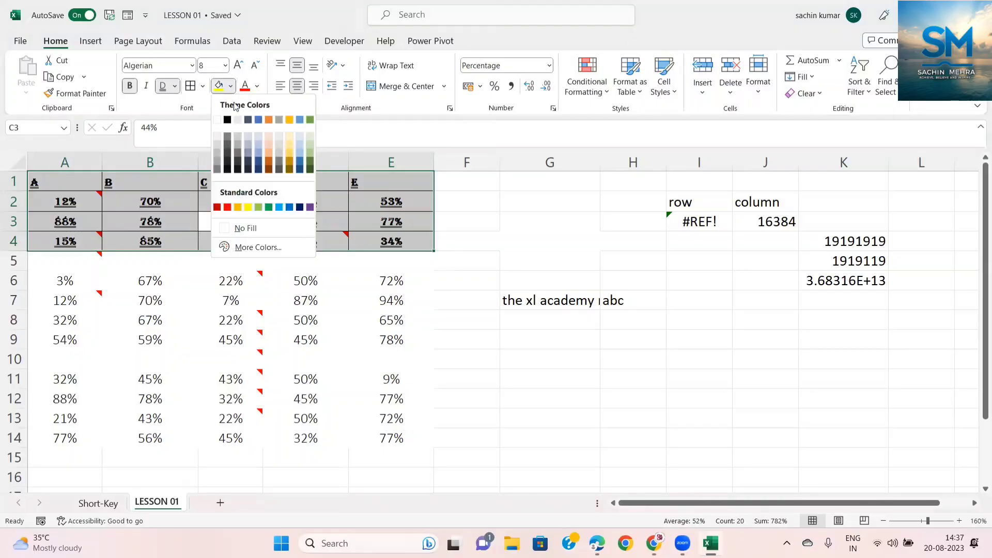
pyautogui.click(261, 144)
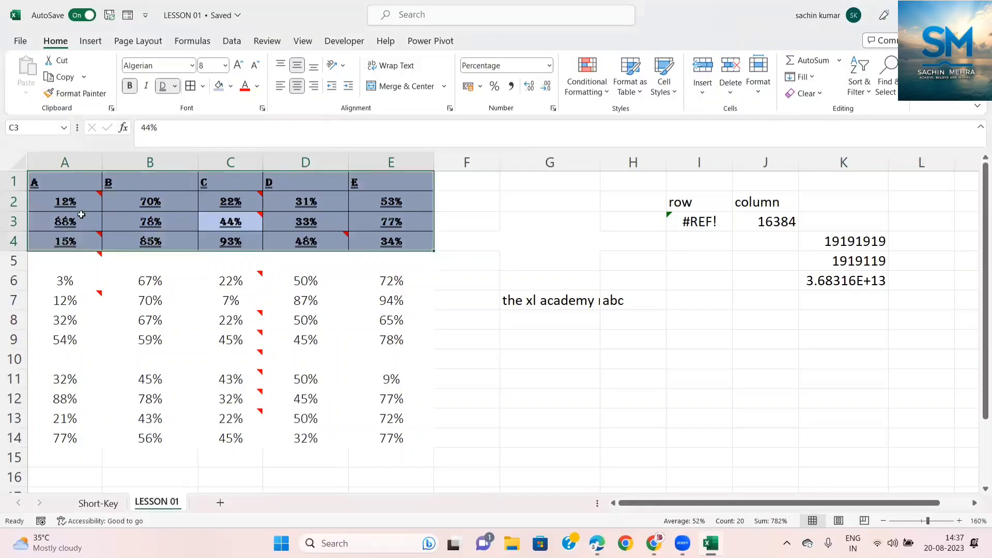
pyautogui.click(257, 86)
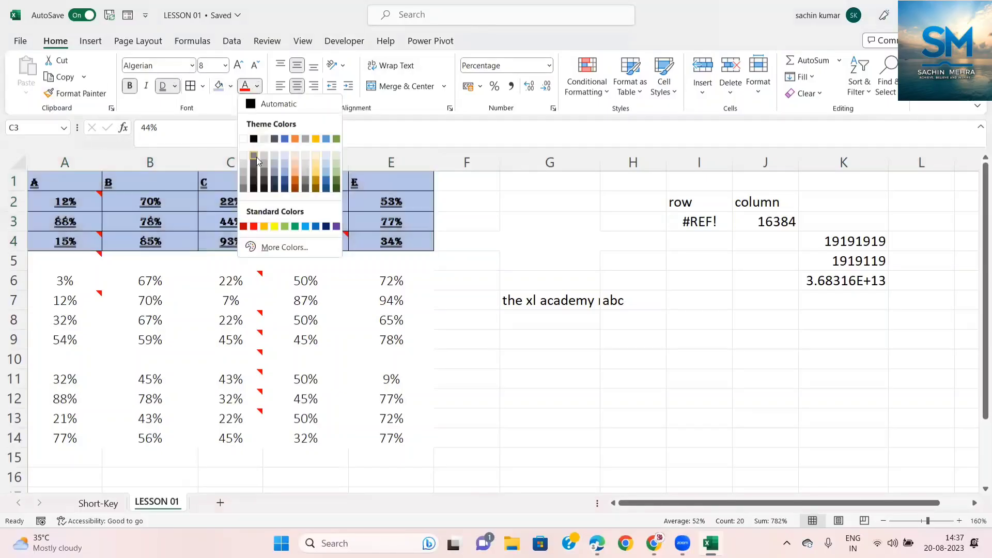
pyautogui.click(253, 227)
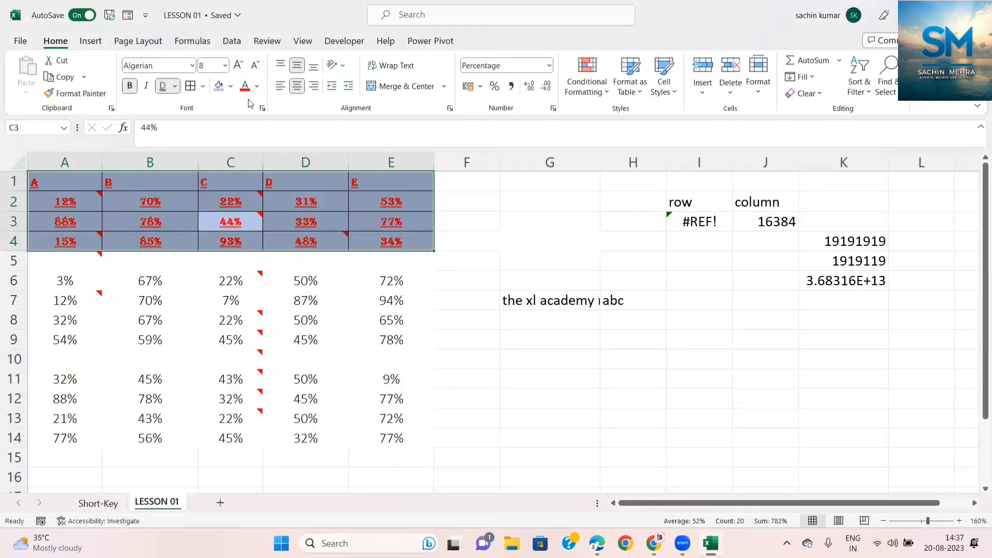
# Center the contents of the block A1:E4 horizontally and keep them middle-aligned vertically.
pyautogui.click(297, 85)
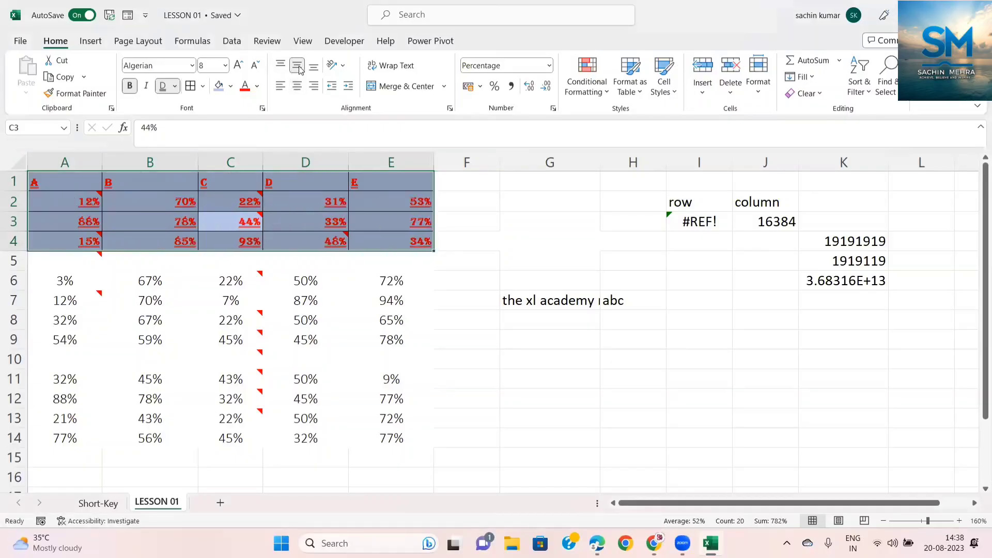
pyautogui.click(299, 65)
pyautogui.click(298, 66)
pyautogui.click(297, 86)
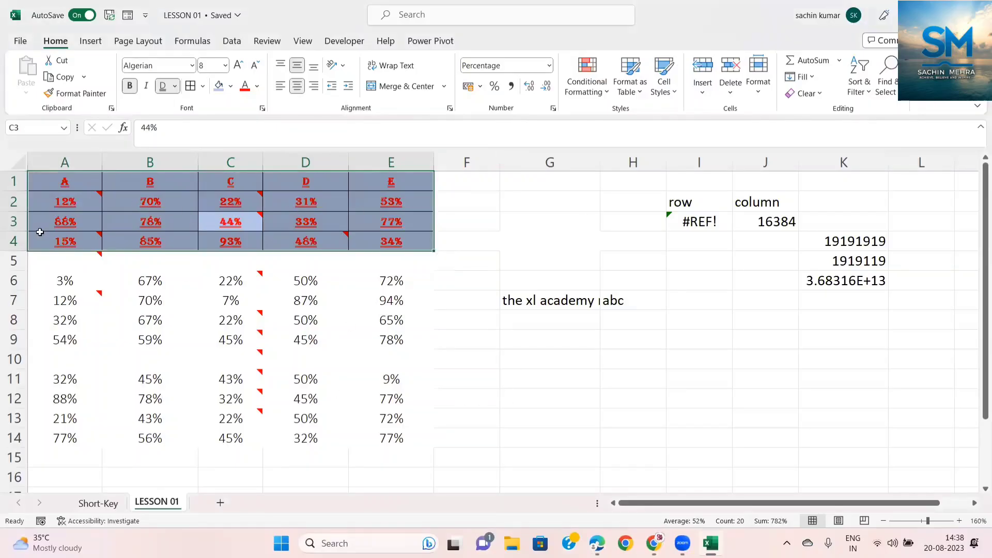
pyautogui.click(66, 200)
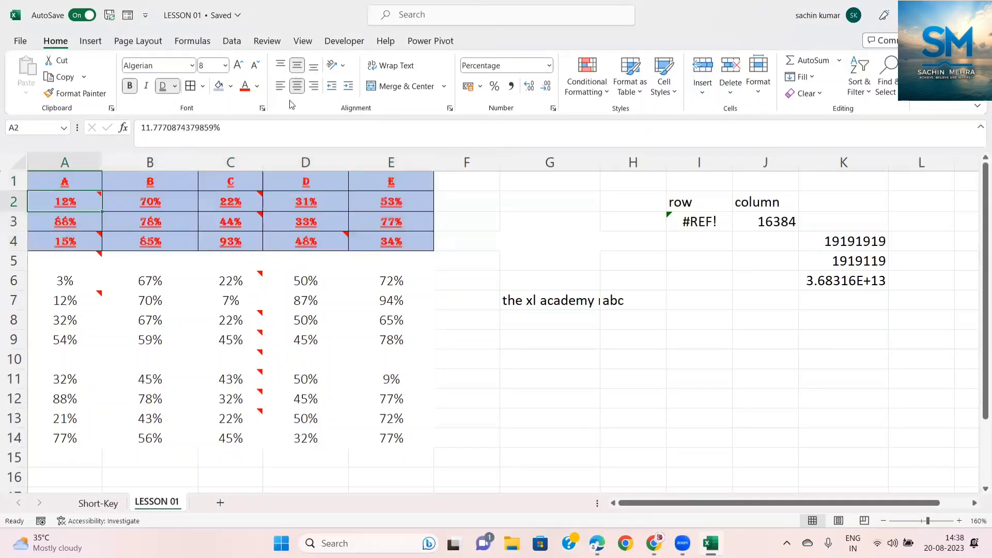
pyautogui.click(298, 71)
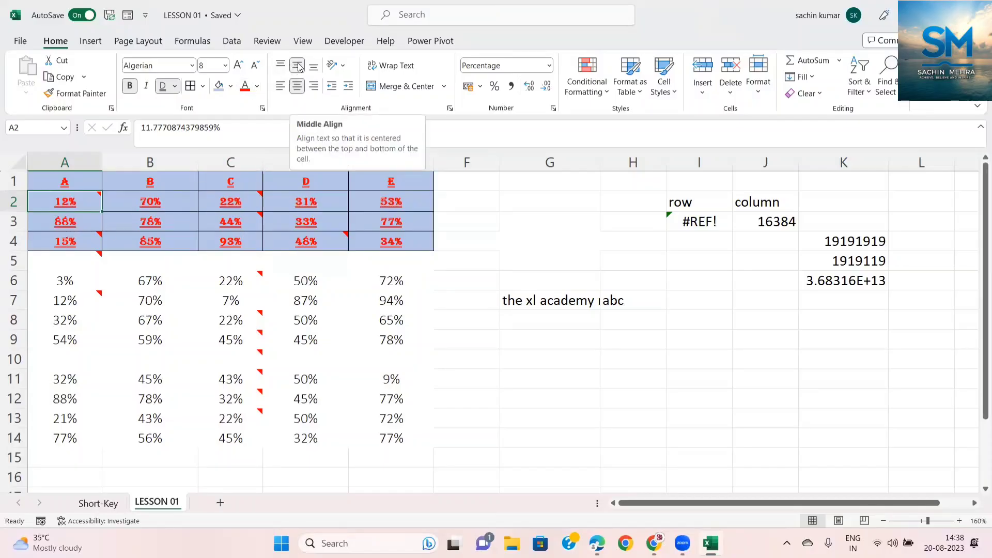
# Clear the contents of the header cells A1:E1.
pyautogui.click(92, 186)
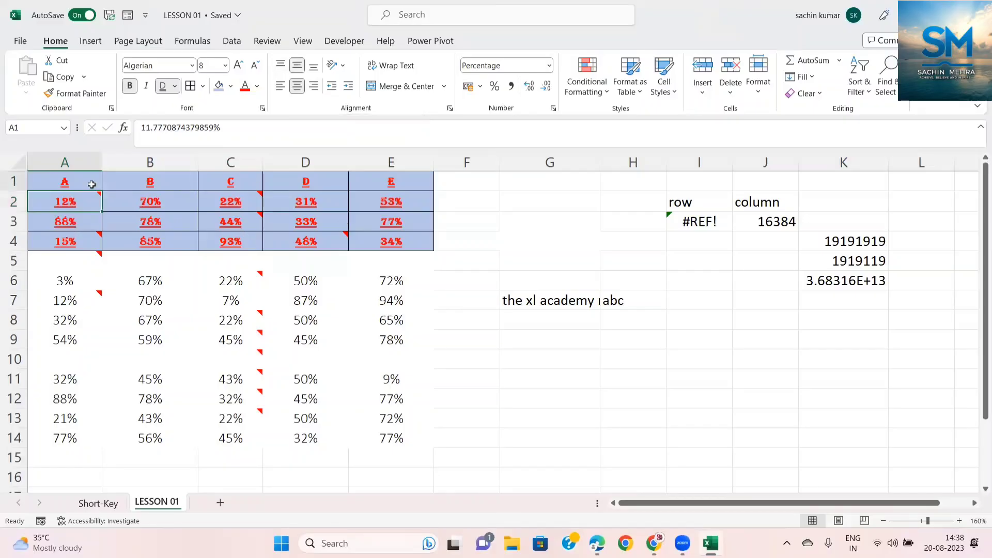
pyautogui.hotkey('shift', 'Right')
pyautogui.hotkey('shift', 'Right')
pyautogui.hotkey('shift', 'Right')
pyautogui.hotkey('shift', 'Right')
pyautogui.press('Delete')
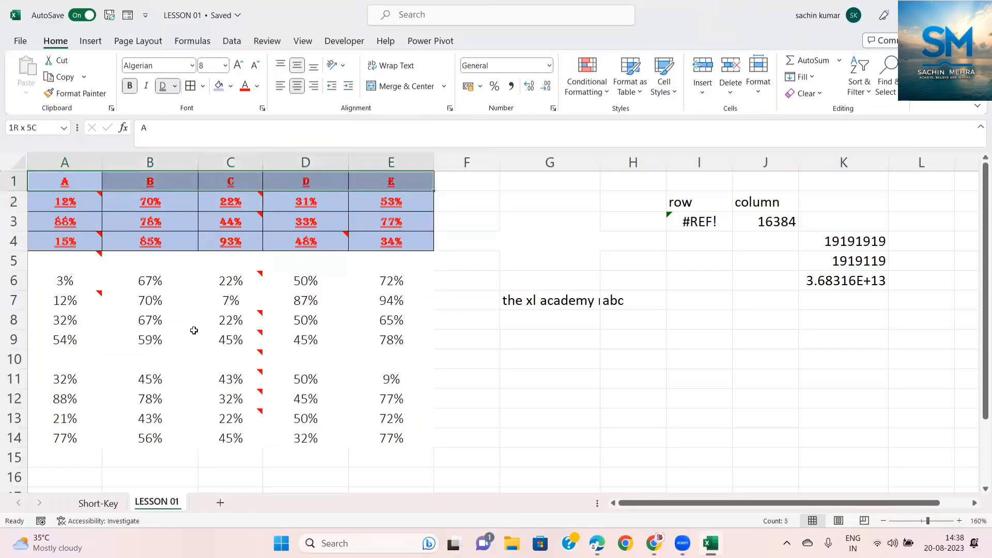
# Select the percentage block A2:E4 below the header row.
pyautogui.press('Down')
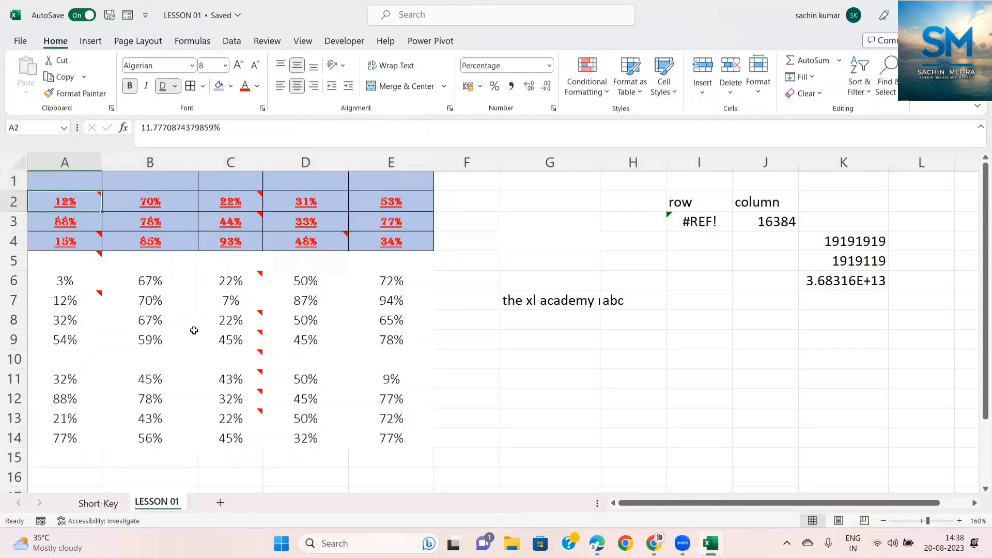
pyautogui.hotkey('shift', 'Down')
pyautogui.hotkey('shift', 'Down')
pyautogui.hotkey('shift', 'Right')
pyautogui.hotkey('shift', 'Right')
pyautogui.hotkey('shift', 'Right')
pyautogui.hotkey('shift', 'Right')
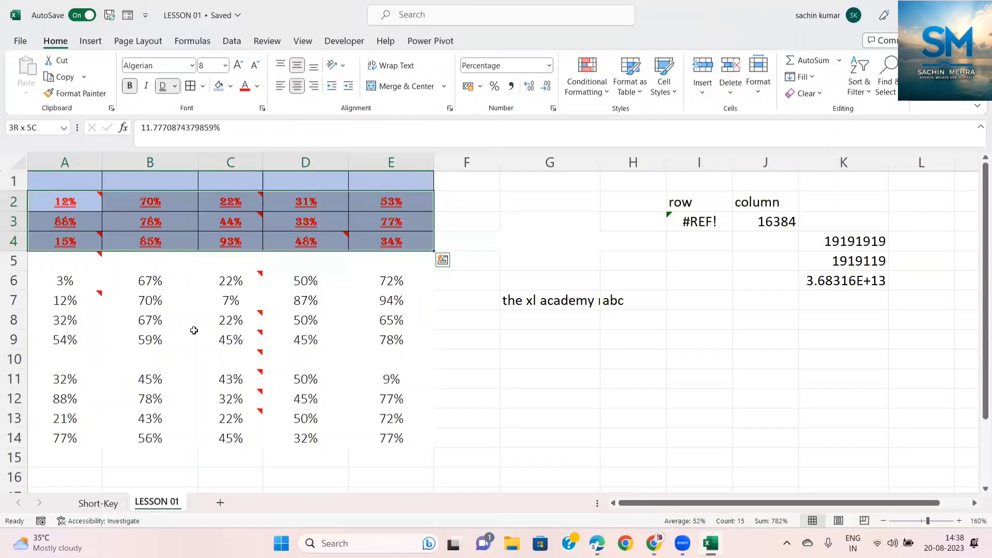
# Copy the text "the xl academy new batch" from cell G7.
pyautogui.press('Down')
pyautogui.press('Down')
pyautogui.press('Down')
pyautogui.press('Down')
pyautogui.press('Right')
pyautogui.press('Right')
pyautogui.press('Right')
pyautogui.press('Right')
pyautogui.press('Right')
pyautogui.press('Right')
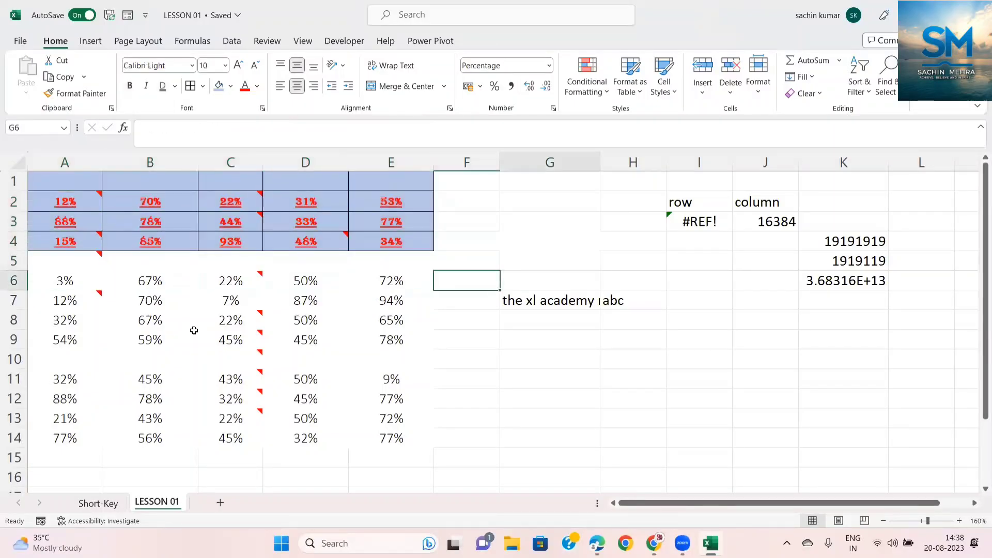
pyautogui.press('Down')
pyautogui.hotkey('ctrl', 'c')
# Paste the copied text into A1 as values only, using Paste Special.
pyautogui.hotkey('ctrl', 'Left')
pyautogui.hotkey('ctrl', 'Left')
pyautogui.hotkey('ctrl', 'Up')
pyautogui.hotkey('ctrl', 'Up')
pyautogui.hotkey('ctrl', 'Up')
pyautogui.hotkey('ctrl', 'Up')
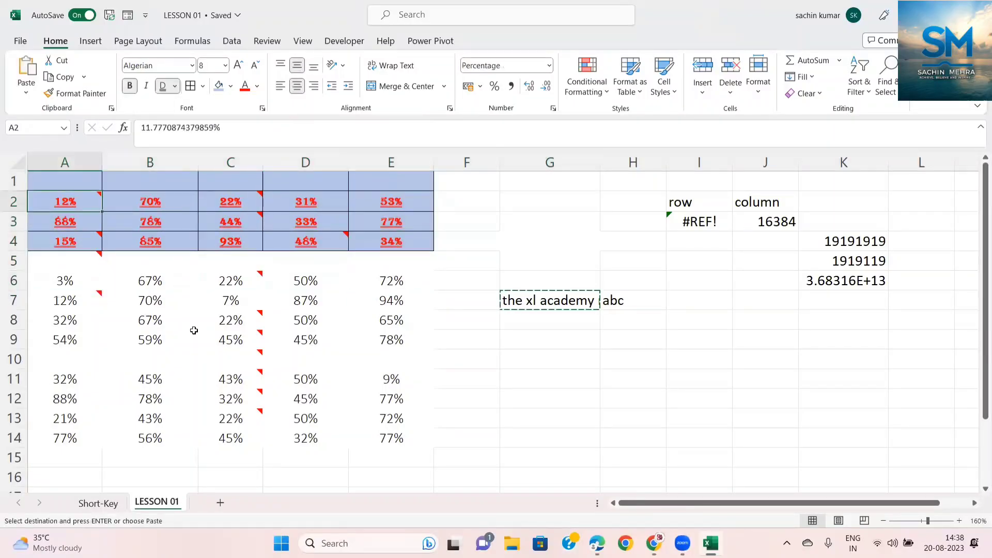
pyautogui.hotkey('alt', 'e')
pyautogui.press('s')
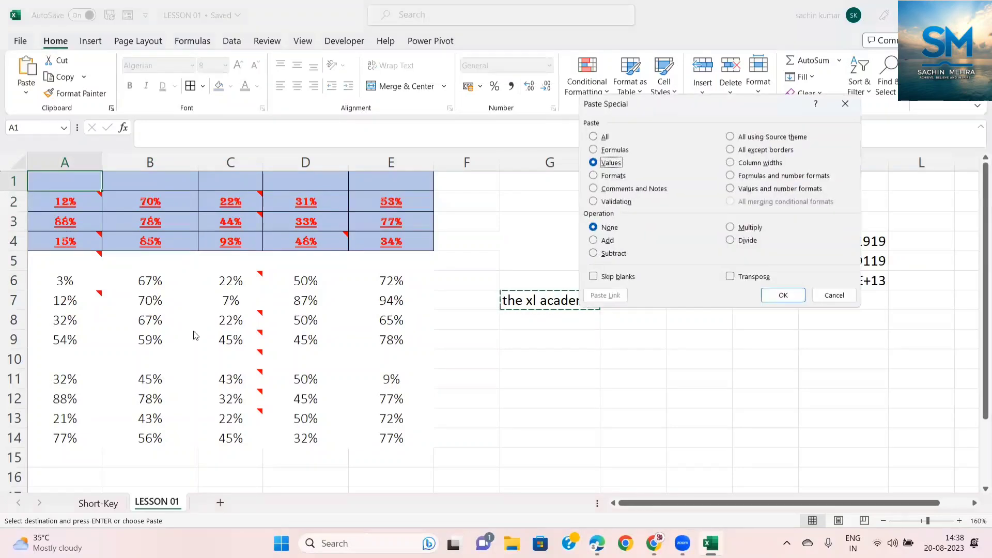
pyautogui.press('v')
pyautogui.press('Return')
pyautogui.press('Escape')
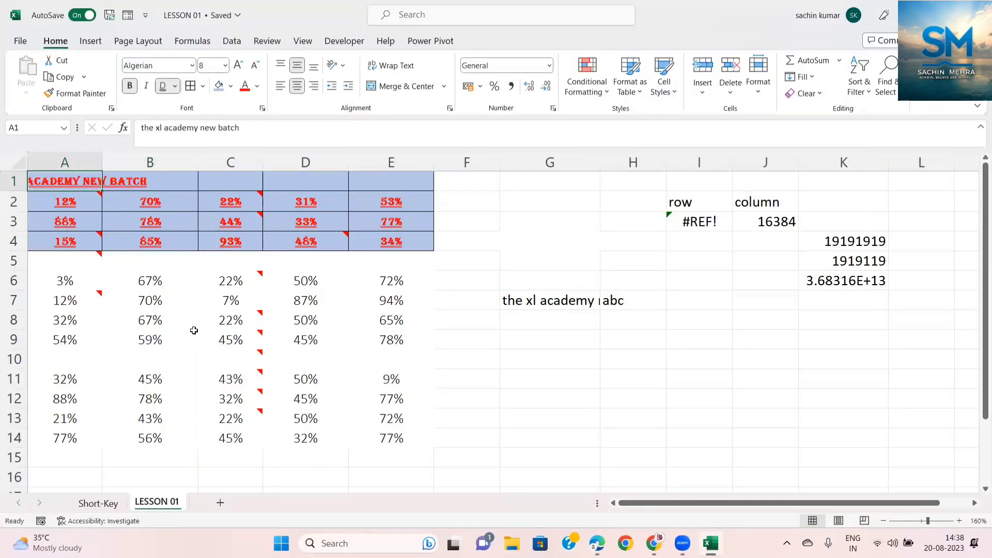
# Merge and center the title across A1:E1 and make row 1 slightly taller.
pyautogui.press('Right')
pyautogui.press('Right')
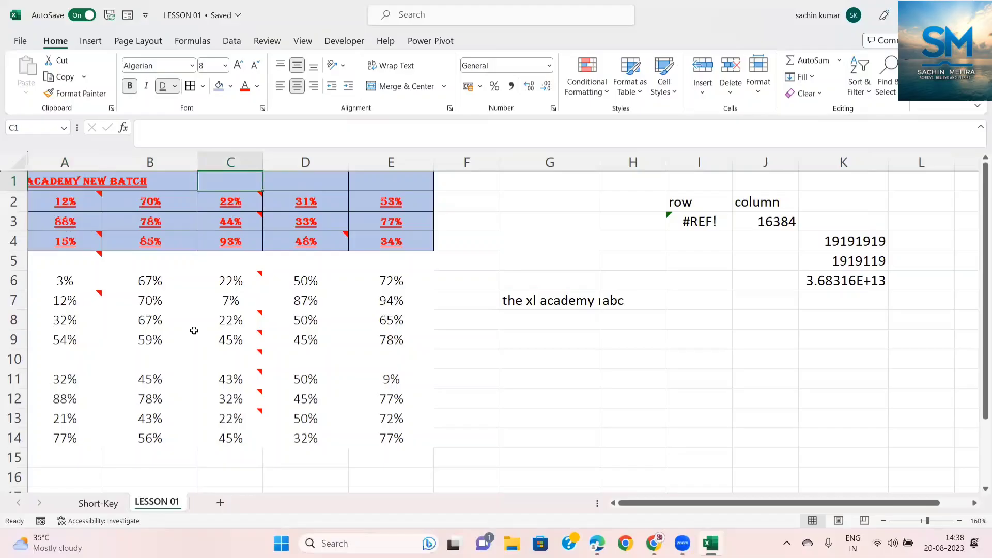
pyautogui.press('Left')
pyautogui.press('Left')
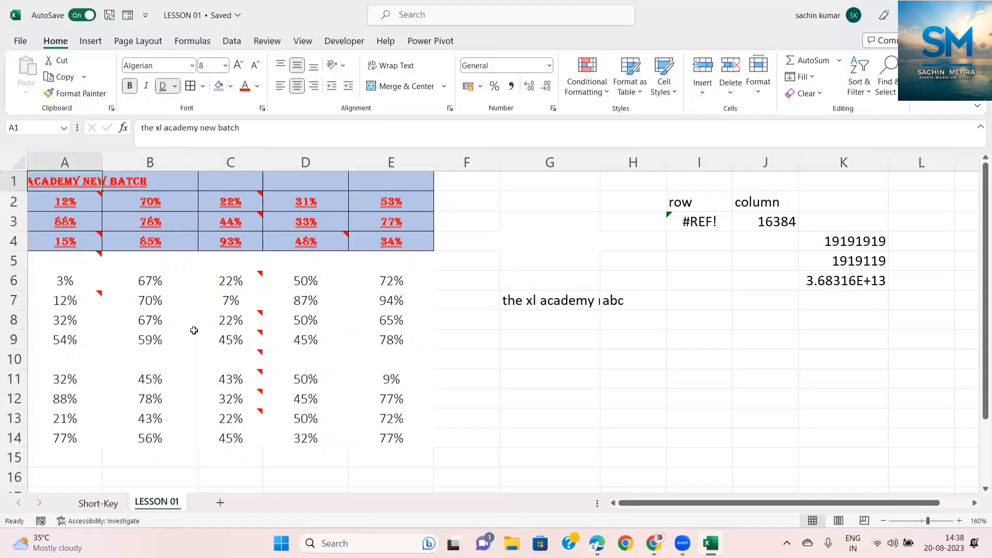
pyautogui.hotkey('shift', 'Right')
pyautogui.hotkey('shift', 'Right')
pyautogui.hotkey('shift', 'Right')
pyautogui.hotkey('shift', 'Right')
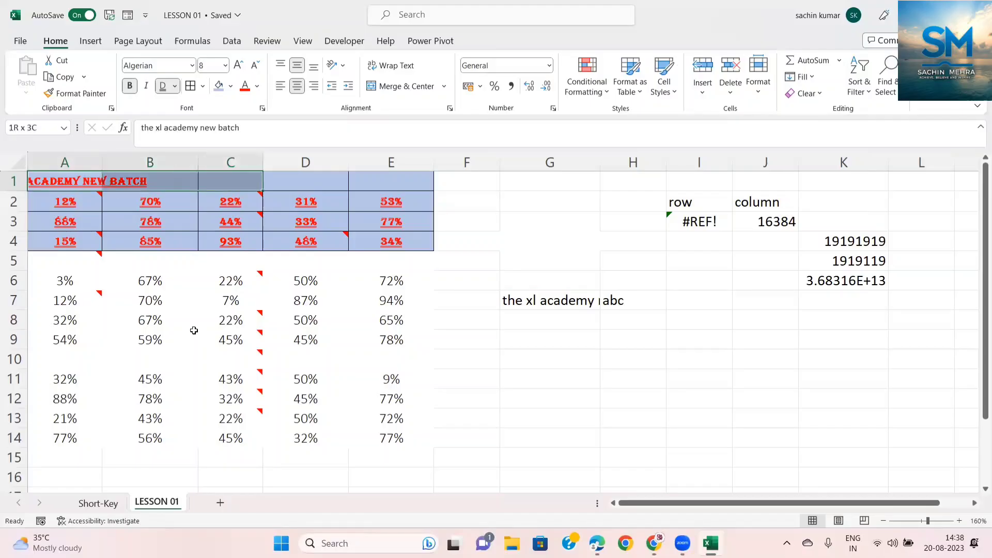
pyautogui.click(393, 89)
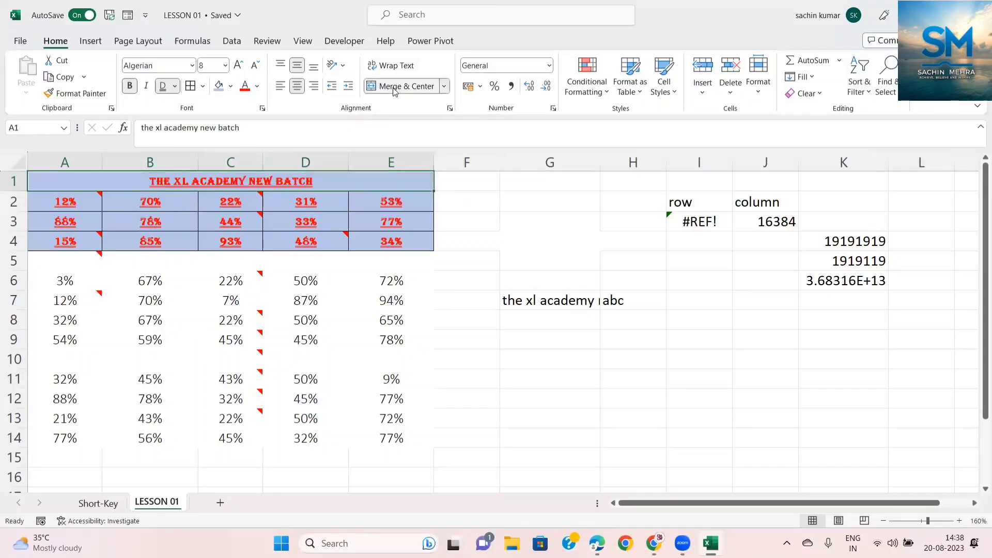
pyautogui.moveTo(202, 210)
pyautogui.moveTo(9, 187); pyautogui.dragTo(9, 194)
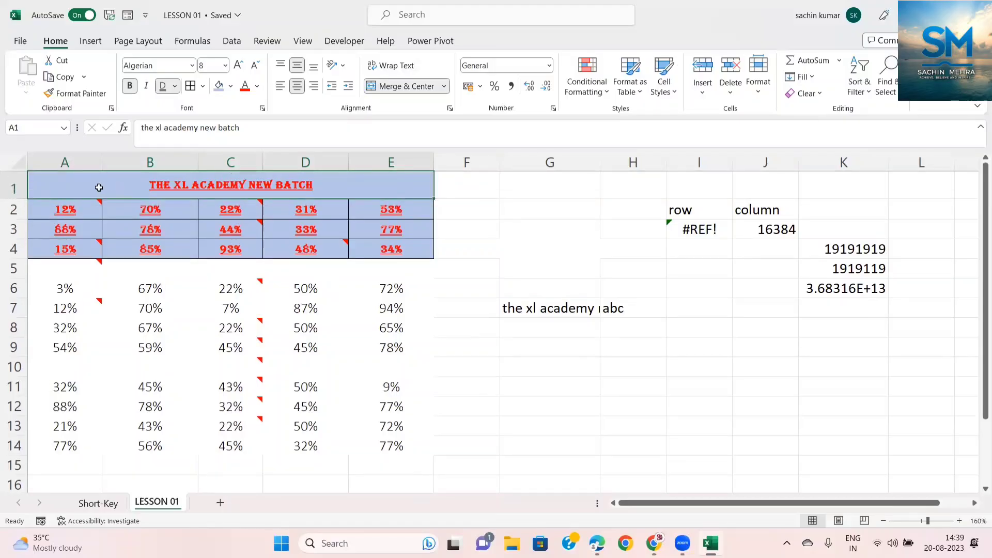
# Unmerge the title in row 1 and apply Merge & Center to A1:E1 again.
pyautogui.click(394, 87)
pyautogui.click(56, 182)
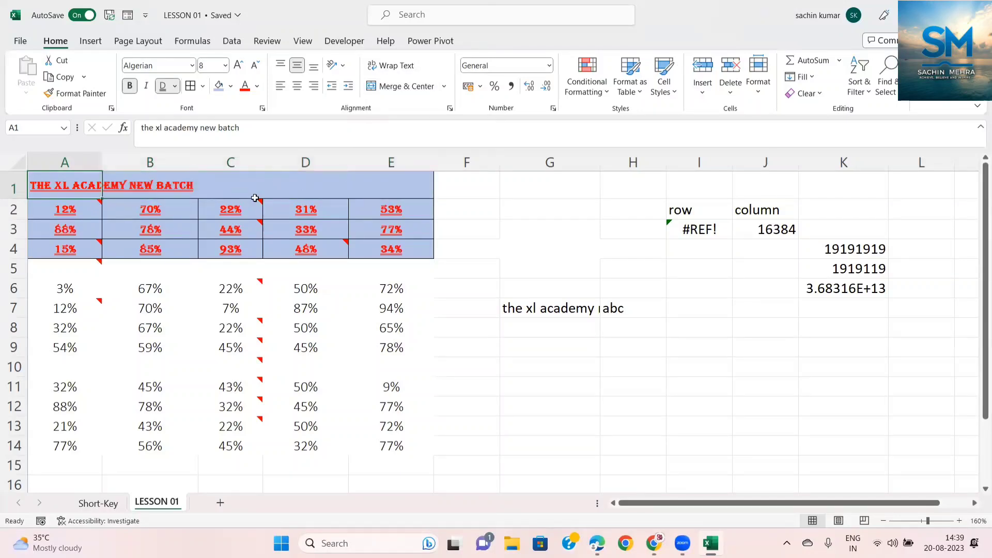
pyautogui.moveTo(253, 199)
pyautogui.hotkey('shift', 'Right')
pyautogui.hotkey('shift', 'Right')
pyautogui.hotkey('shift', 'Right')
pyautogui.hotkey('shift', 'Right')
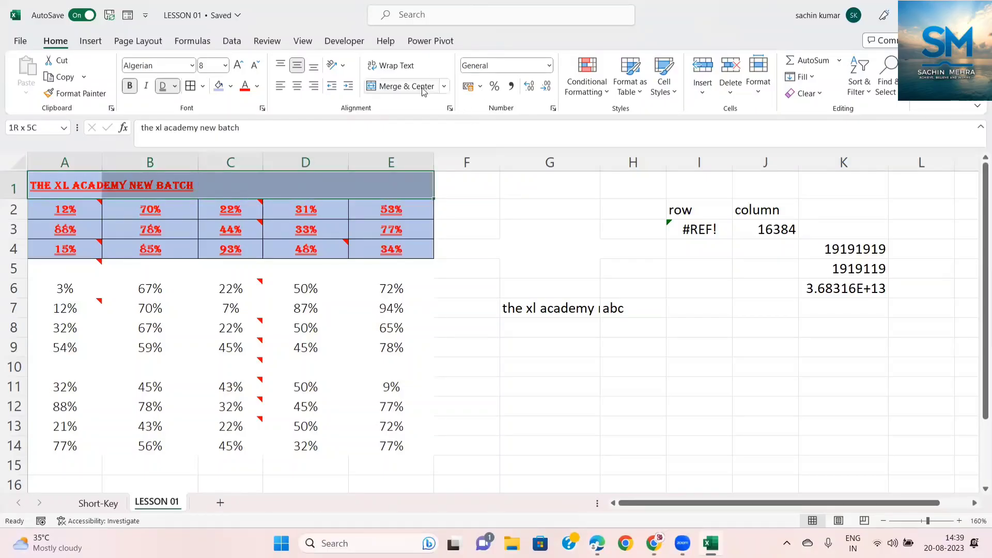
pyautogui.click(399, 86)
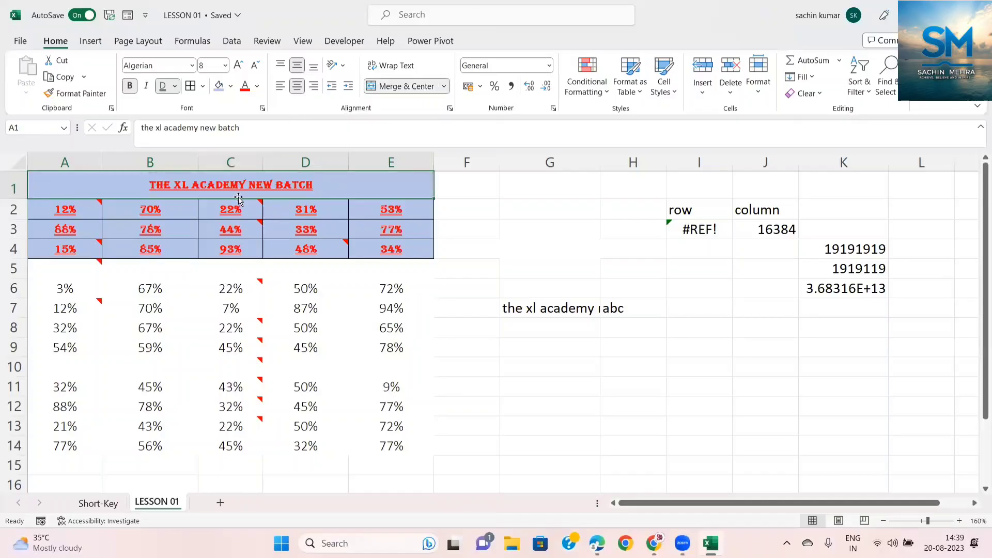
# Fill the merged title cell with the darkest blue-gray theme shade and set its font colour to white.
pyautogui.click(230, 85)
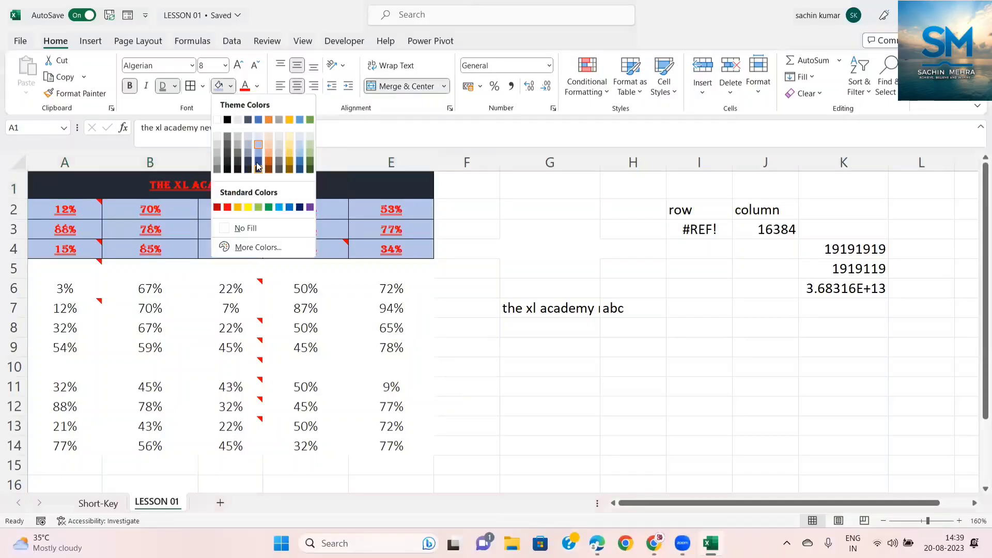
pyautogui.click(249, 170)
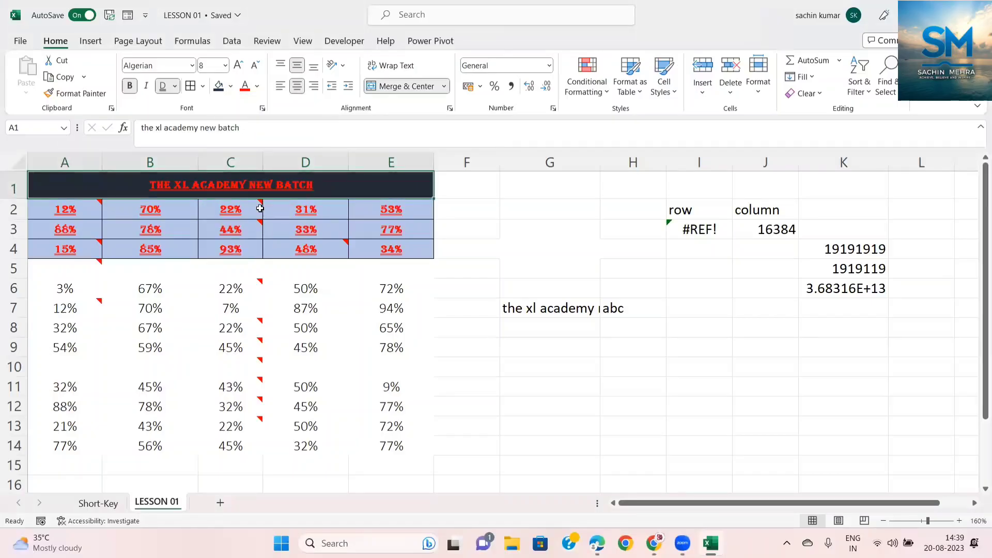
pyautogui.click(257, 86)
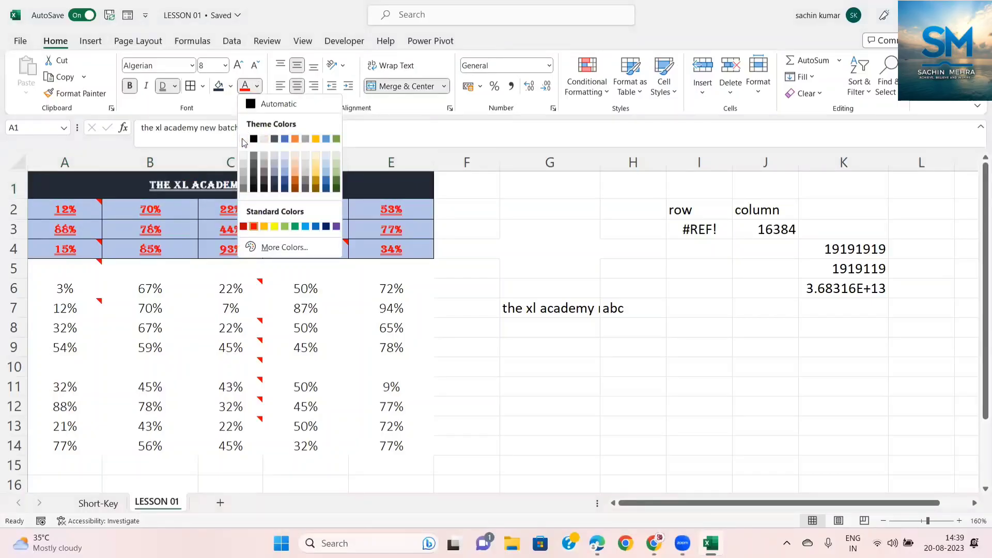
pyautogui.click(264, 138)
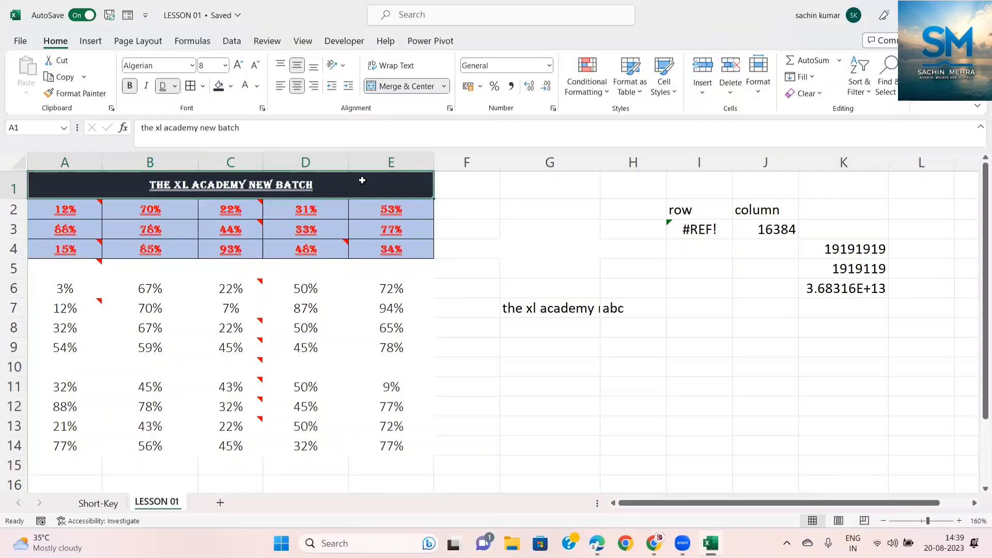
# Examine how the merged title is selected as one cell compared with the separate cells A2:E2.
pyautogui.hotkey('shift', 'Down')
pyautogui.hotkey('shift', 'Down')
pyautogui.hotkey('shift', 'Down')
pyautogui.hotkey('shift', 'Down')
pyautogui.hotkey('shift', 'Up')
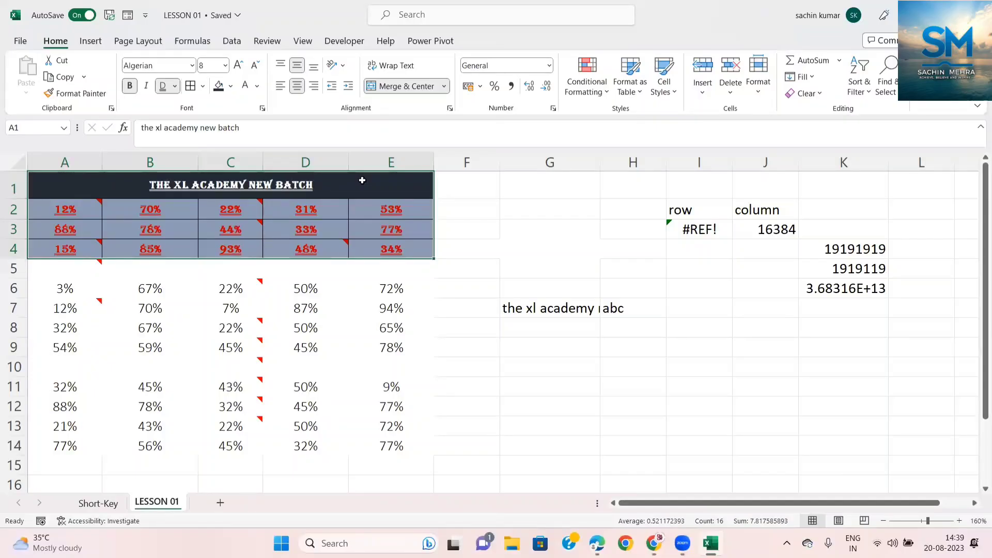
pyautogui.click(558, 218)
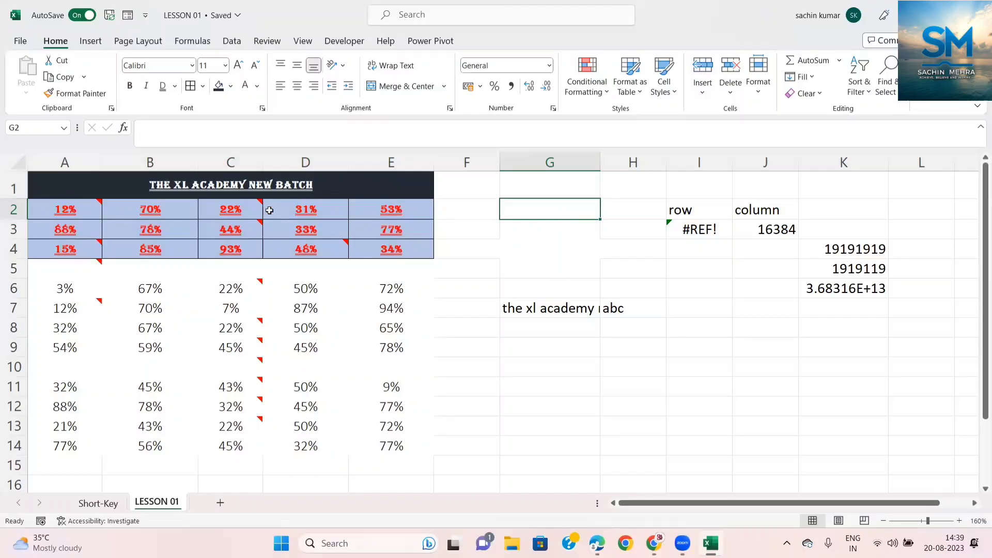
pyautogui.click(114, 184)
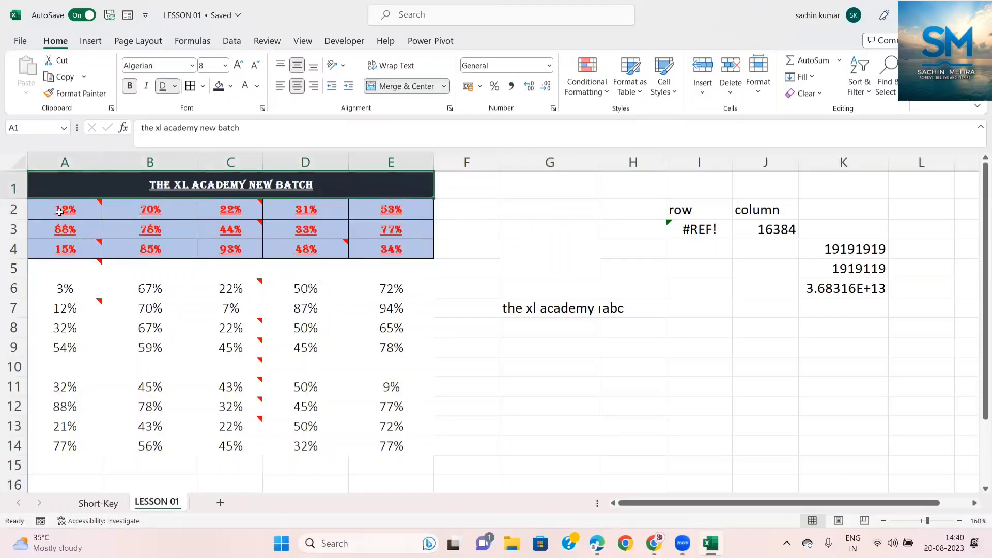
pyautogui.moveTo(60, 210); pyautogui.dragTo(367, 212)
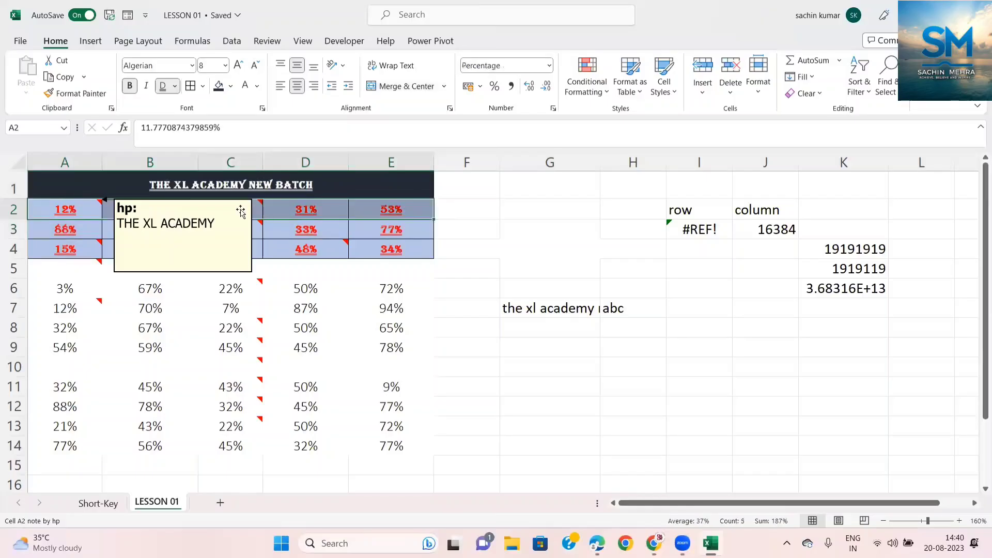
# Unmerge the title cell in row 1.
pyautogui.click(67, 184)
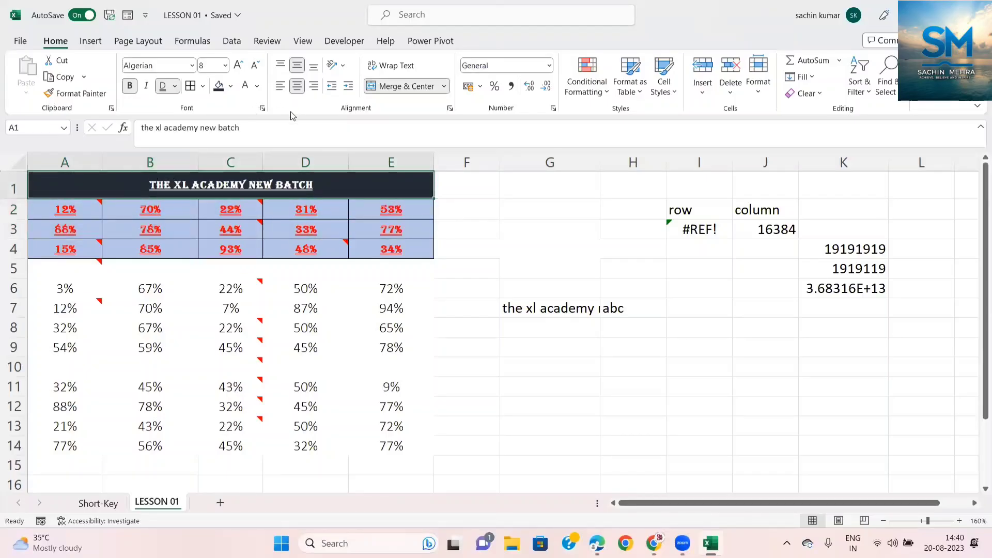
pyautogui.click(376, 83)
pyautogui.press('Right')
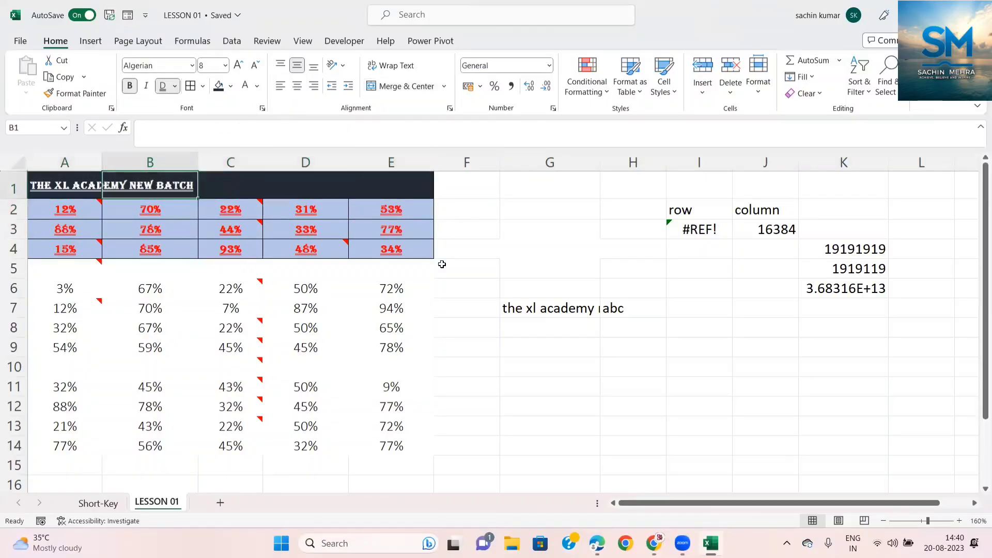
# Copy the title from A1 to C1 and clear the original in A1.
pyautogui.press('Left')
pyautogui.hotkey('ctrl', 'c')
pyautogui.press('Right')
pyautogui.press('Right')
pyautogui.hotkey('ctrl', 'v')
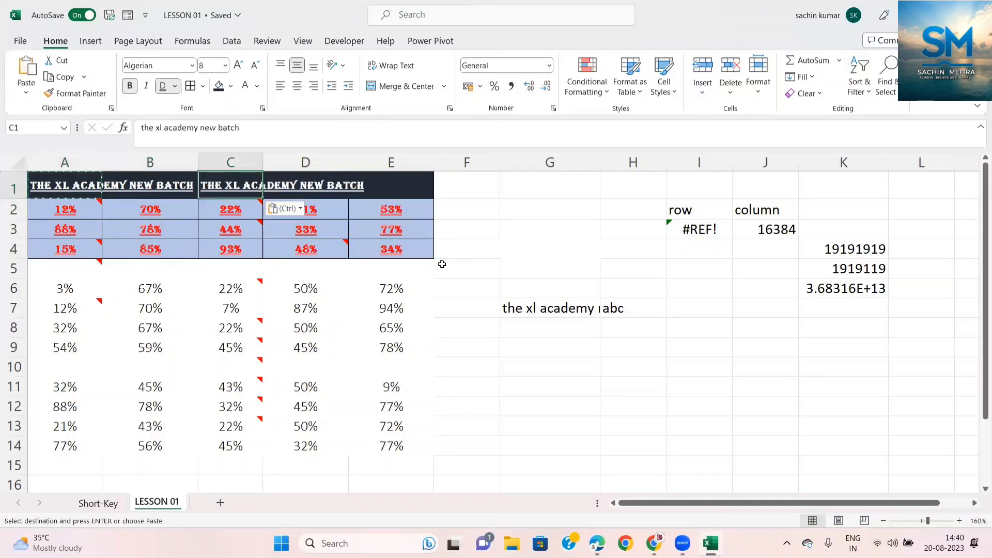
pyautogui.press('Left')
pyautogui.press('Left')
pyautogui.press('Delete')
pyautogui.press('Right')
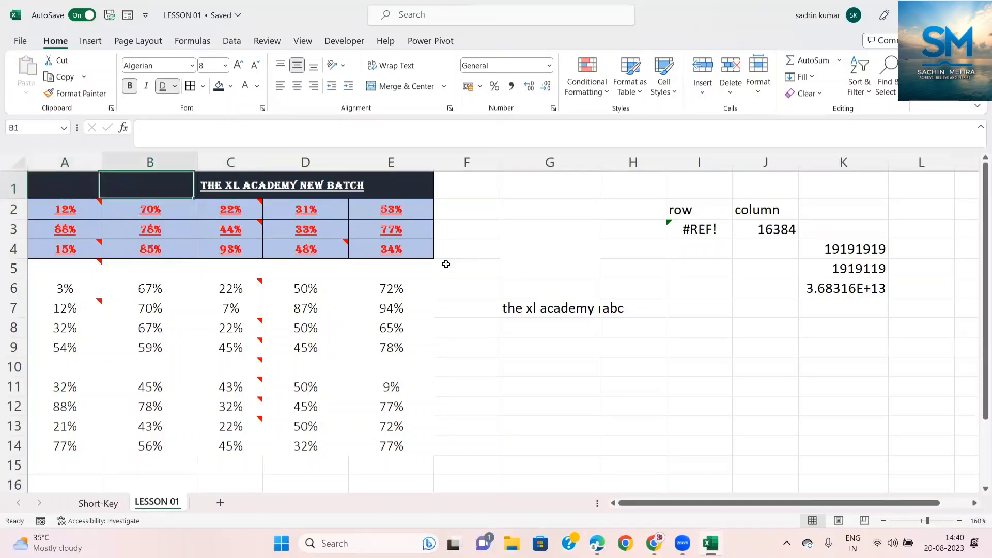
pyautogui.press('Right')
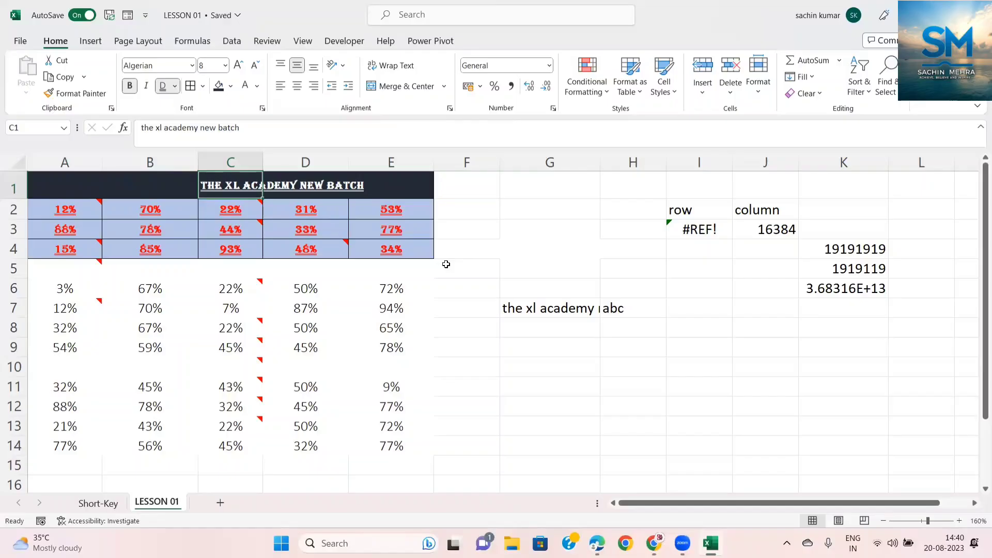
pyautogui.press('Left')
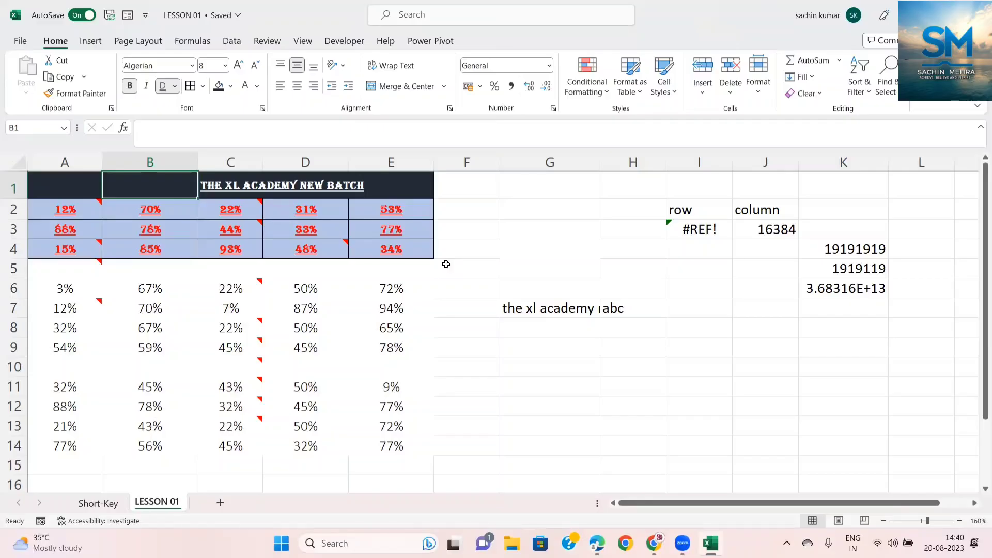
# Copy the title from C1 back to A1 and clear C1.
pyautogui.press('Right')
pyautogui.hotkey('ctrl', 'c')
pyautogui.press('Left')
pyautogui.hotkey('ctrl', 'v')
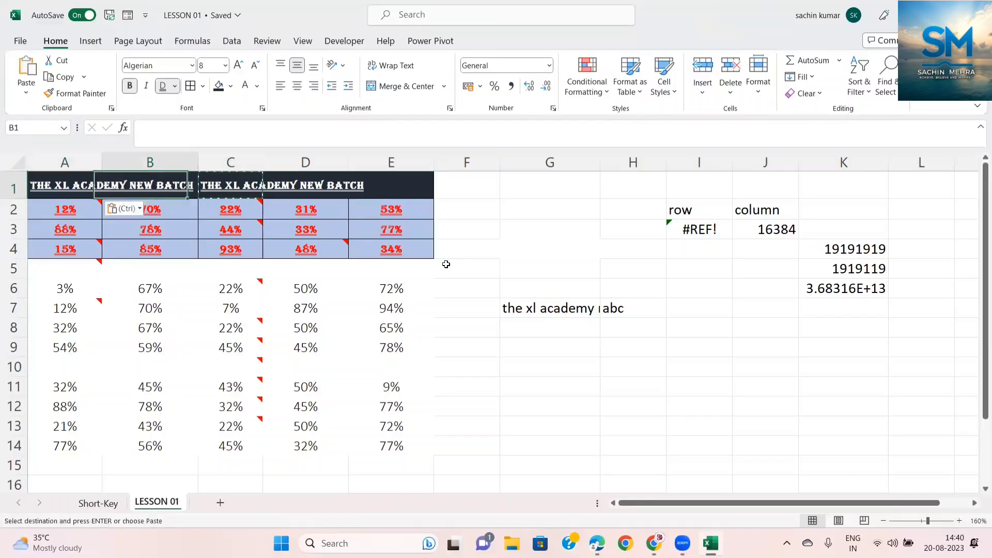
pyautogui.press('Right')
pyautogui.press('Delete')
# Replace the broken formula in I3 with a ROW formula that references the last cell of column I.
pyautogui.press('Right')
pyautogui.press('Right')
pyautogui.press('Right')
pyautogui.press('Right')
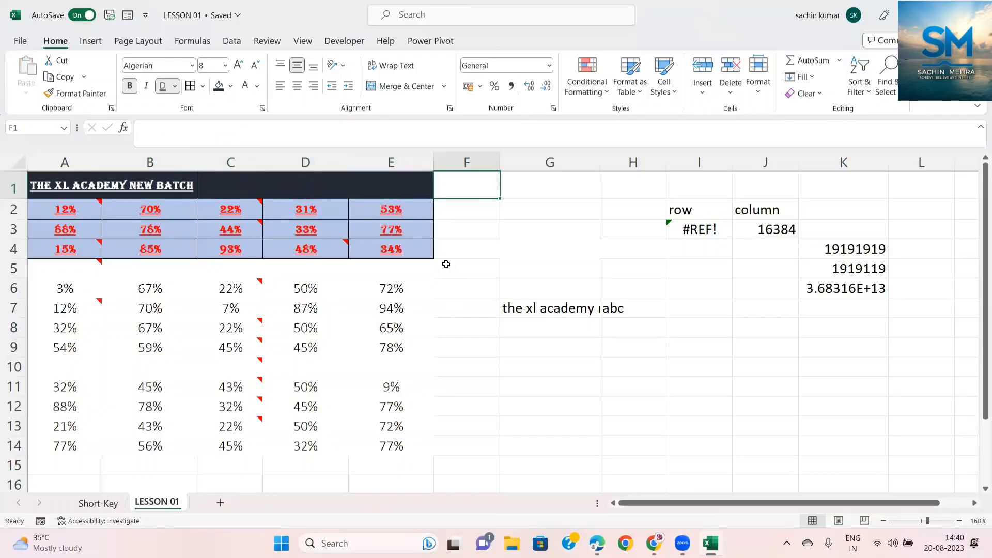
pyautogui.press('Down')
pyautogui.press('Down')
pyautogui.press('Down')
pyautogui.press('Down')
pyautogui.press('Down')
pyautogui.press('Down')
pyautogui.press('Down')
pyautogui.press('Up')
pyautogui.press('Up')
pyautogui.press('Up')
pyautogui.press('Up')
pyautogui.press('Up')
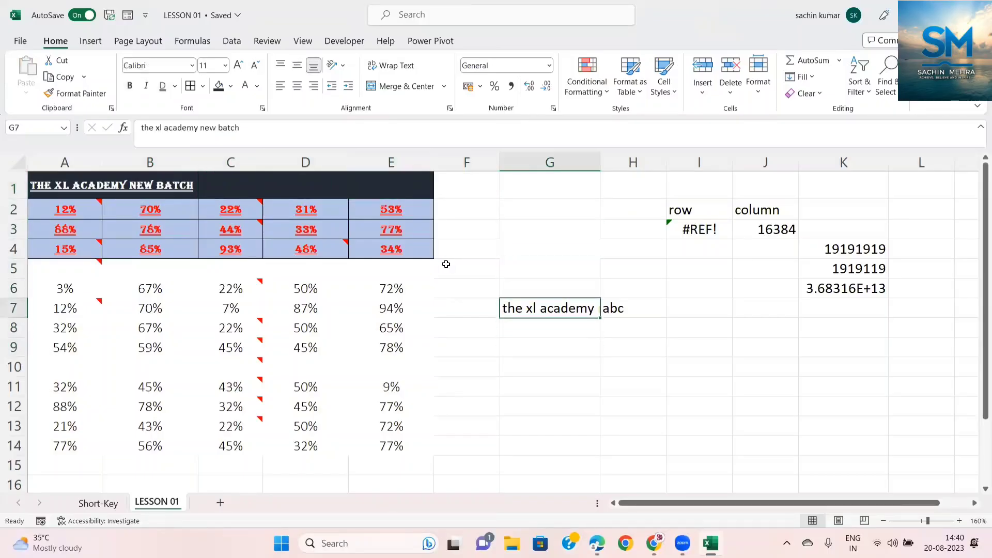
pyautogui.press('Right')
pyautogui.press('Right')
pyautogui.press('F2')
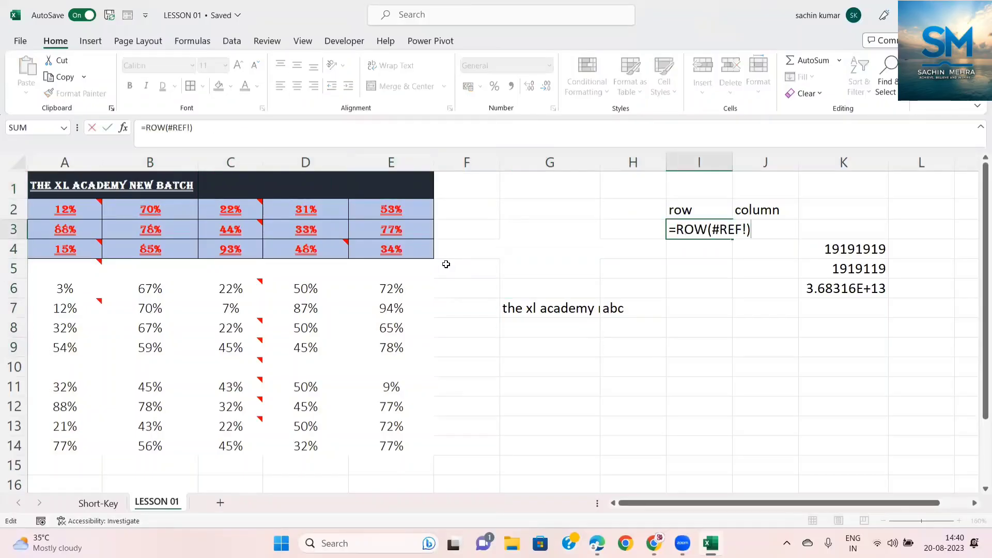
pyautogui.press('Escape')
pyautogui.write('=ROW(')
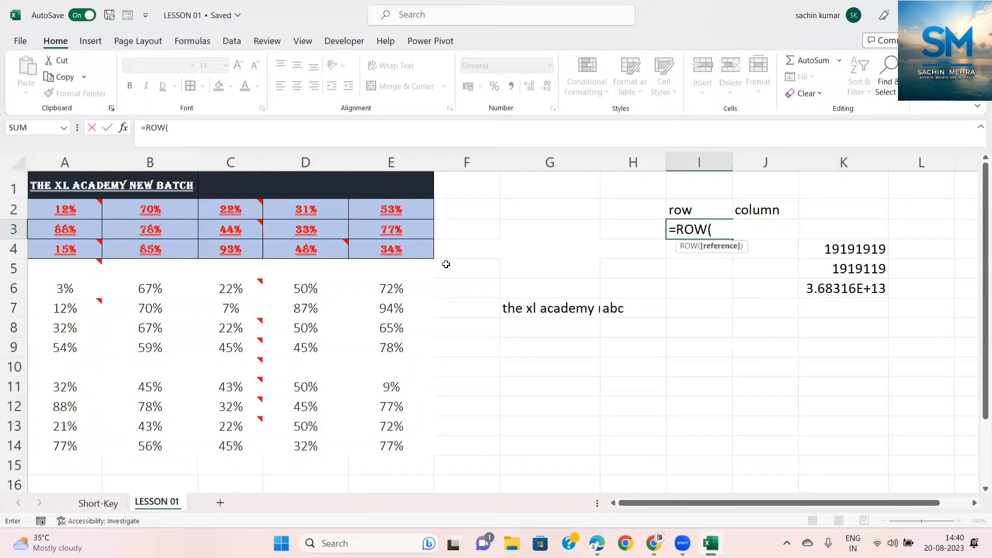
pyautogui.hotkey('ctrl', 'Down')
pyautogui.hotkey('ctrl', 'Return')
pyautogui.scroll(1, 446, 264)
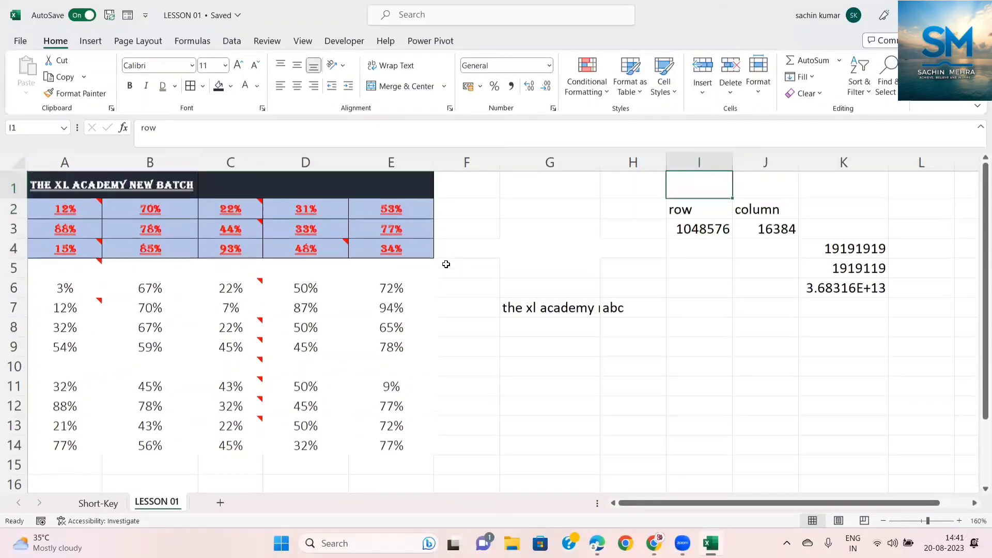
# Enter a short sample name in cell I7.
pyautogui.press('Down')
pyautogui.press('Down')
pyautogui.press('Down')
pyautogui.press('Down')
pyautogui.press('Down')
pyautogui.press('Down')
pyautogui.press('Down')
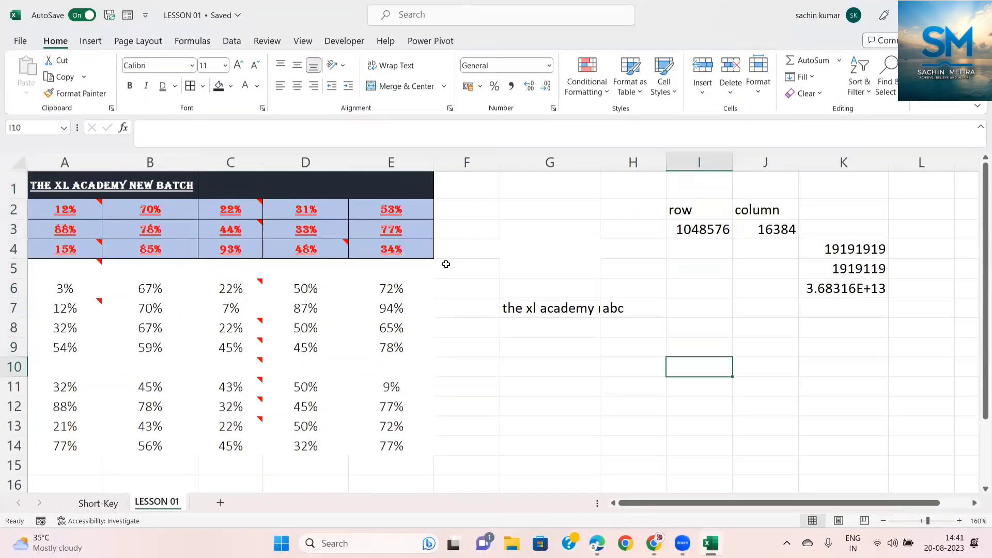
pyautogui.press('Left')
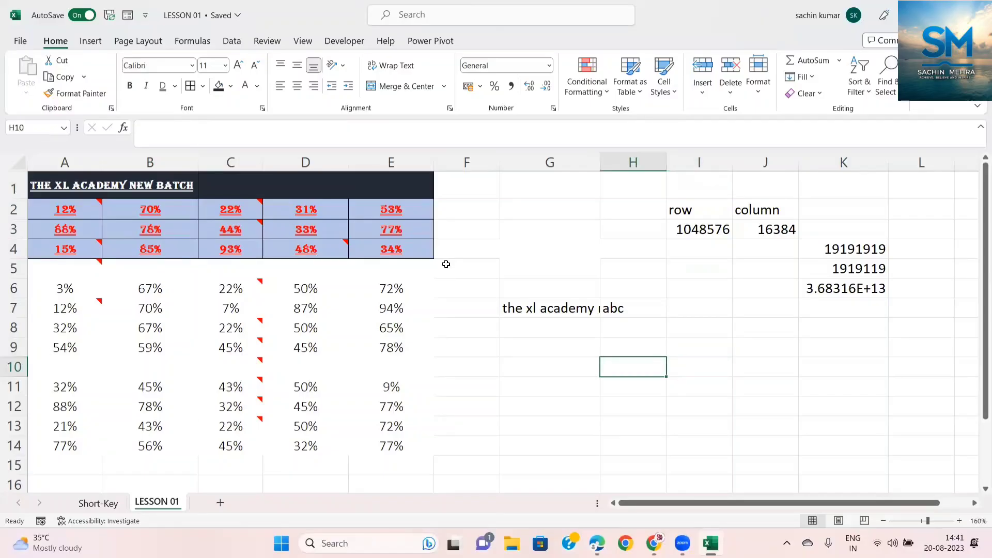
pyautogui.press('Up')
pyautogui.press('Up')
pyautogui.press('Up')
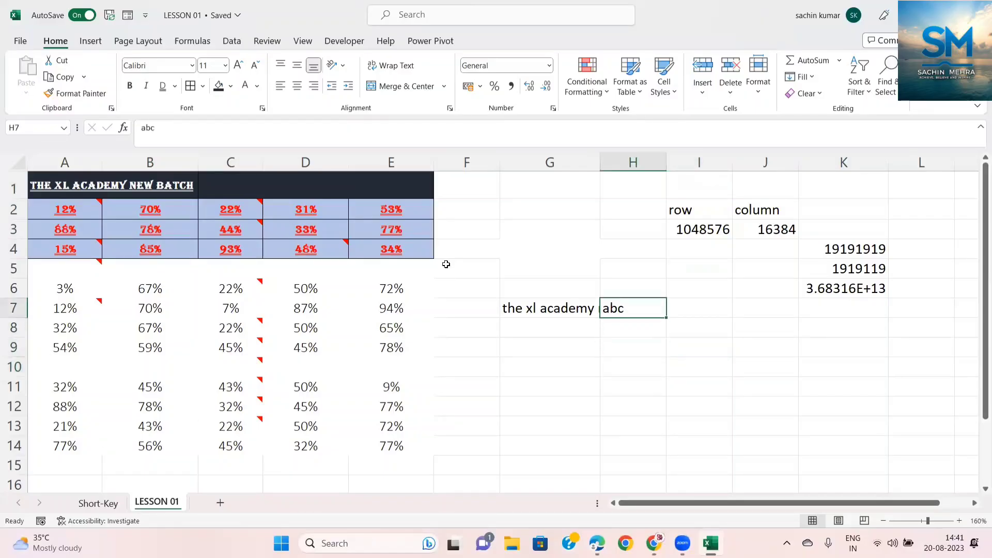
pyautogui.press('Right')
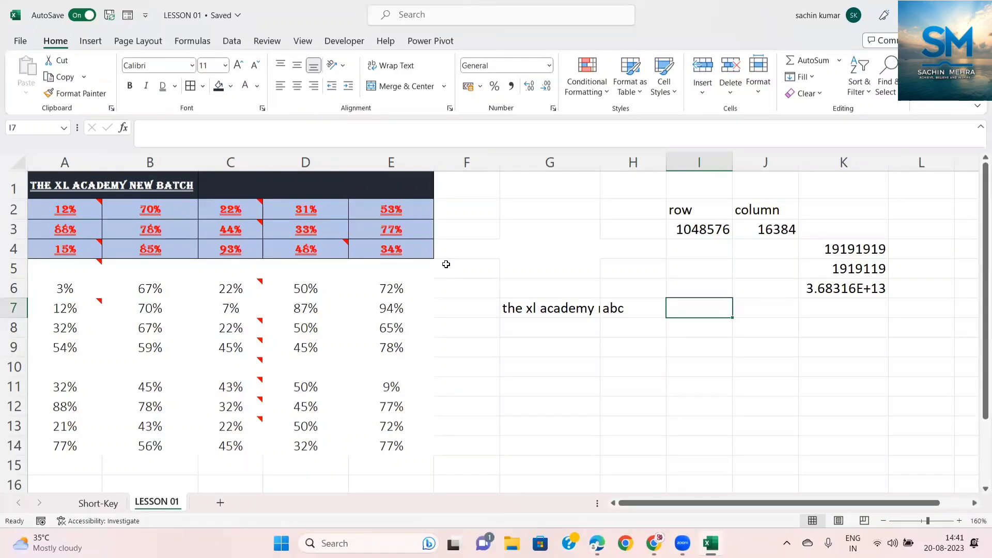
pyautogui.write('SHIV')
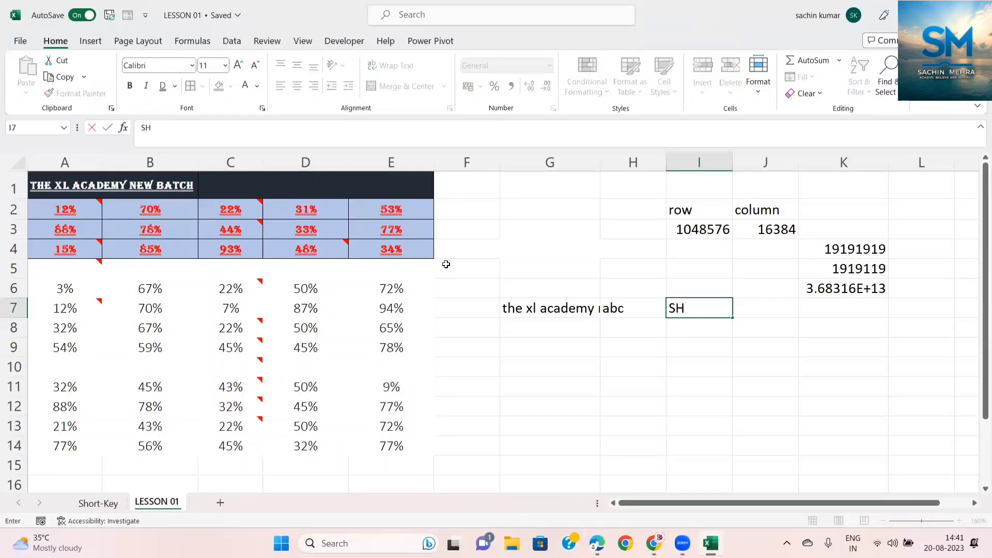
pyautogui.press('Return')
pyautogui.press('Up')
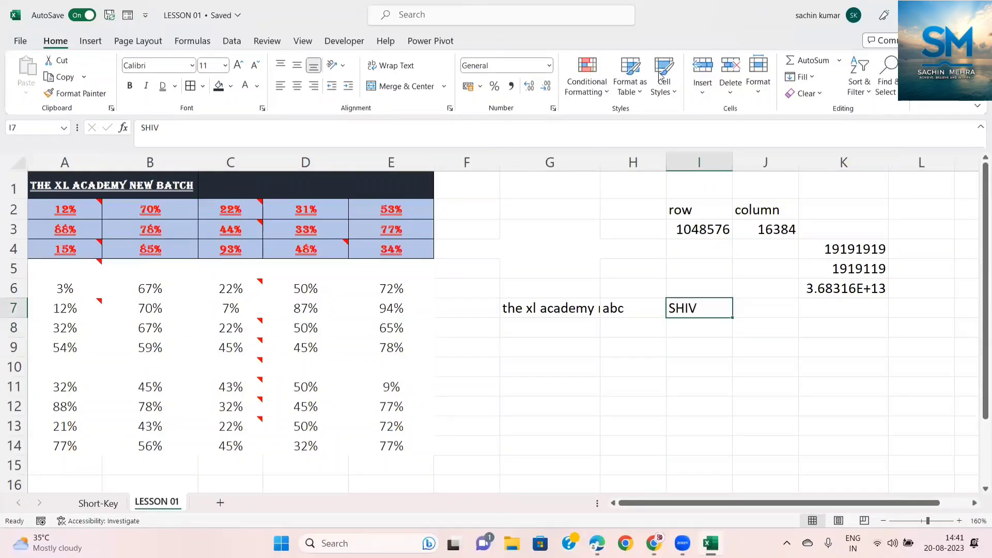
# Widen column I slightly and enter the letters A, B, C and D in cells I7:I10.
pyautogui.moveTo(731, 153); pyautogui.dragTo(743, 155)
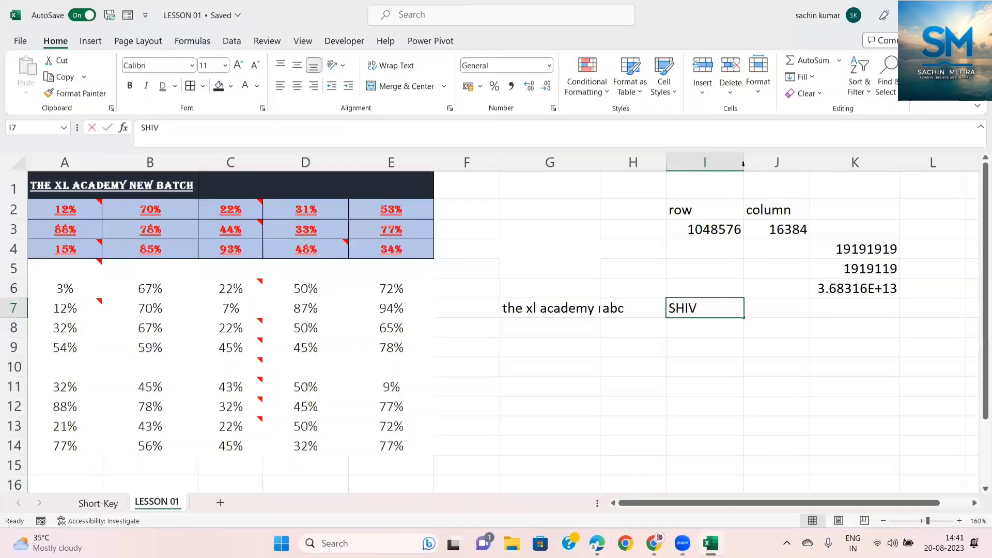
pyautogui.write('AA')
pyautogui.press('BackSpace')
pyautogui.press('Return')
pyautogui.write('B')
pyautogui.press('Return')
pyautogui.press('Return')
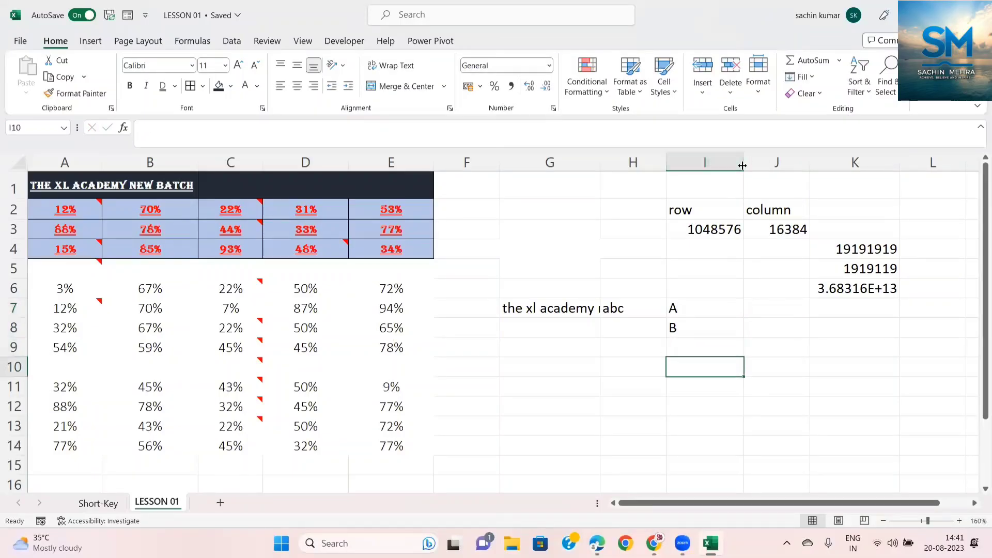
pyautogui.press('Up')
pyautogui.write('C')
pyautogui.press('Return')
pyautogui.write('D')
pyautogui.press('Return')
# Enter the numbers 1, 2, 3 and 4 in cells J7:J10 beside the letters.
pyautogui.press('Up')
pyautogui.press('Up')
pyautogui.press('Up')
pyautogui.press('Up')
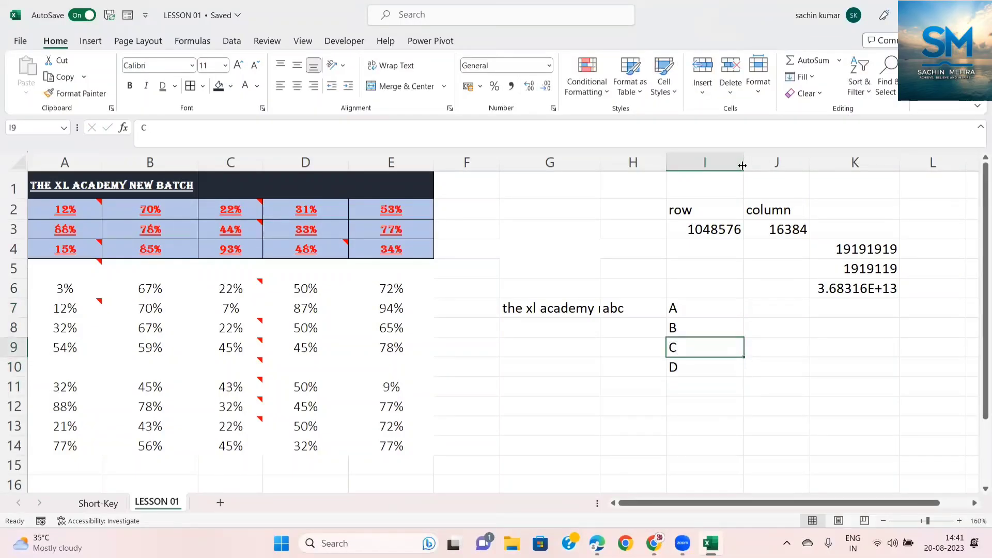
pyautogui.press('Right')
pyautogui.write('1')
pyautogui.press('Return')
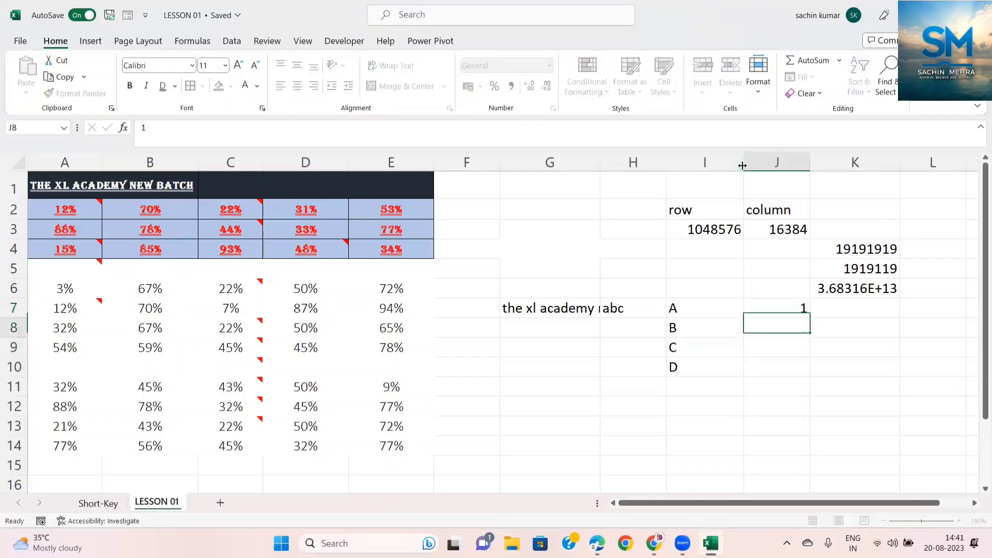
pyautogui.write('2')
pyautogui.press('Return')
pyautogui.write('3')
pyautogui.press('Return')
pyautogui.write('4')
pyautogui.press('Return')
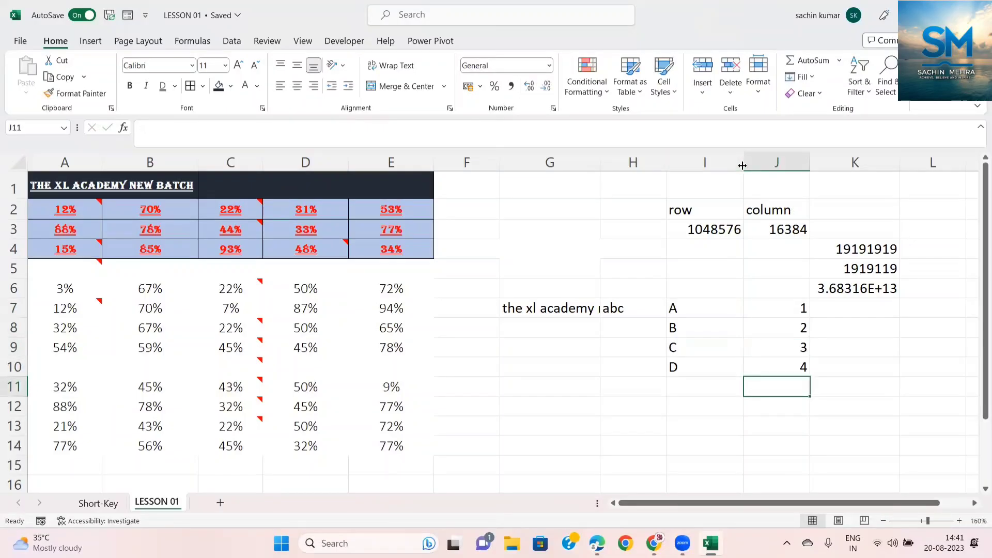
# Enter the formula =TRIM(J7) in cell I11 to turn the first number into text.
pyautogui.press('Up')
pyautogui.press('Up')
pyautogui.press('Up')
pyautogui.press('Up')
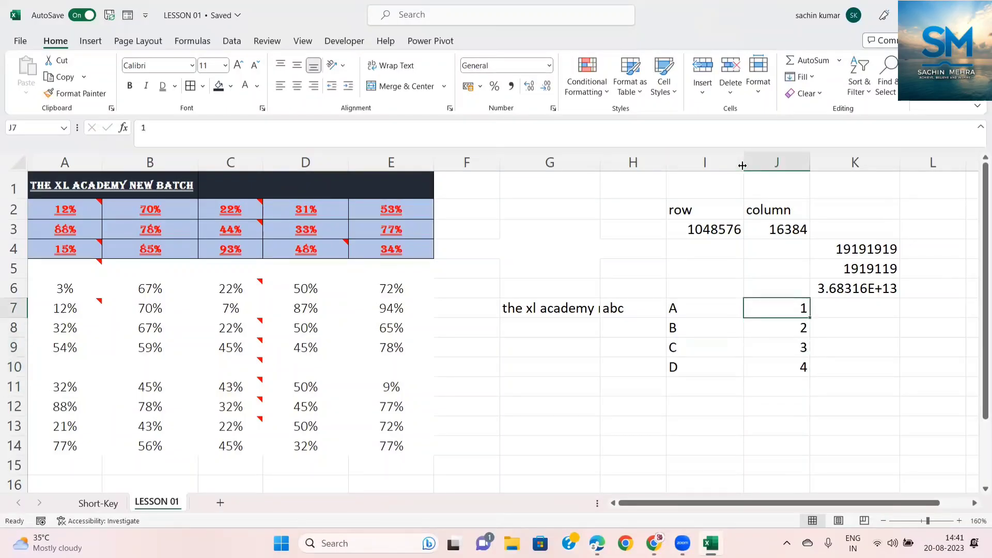
pyautogui.press('Down')
pyautogui.press('Down')
pyautogui.press('Down')
pyautogui.press('Down')
pyautogui.press('Left')
pyautogui.write('=')
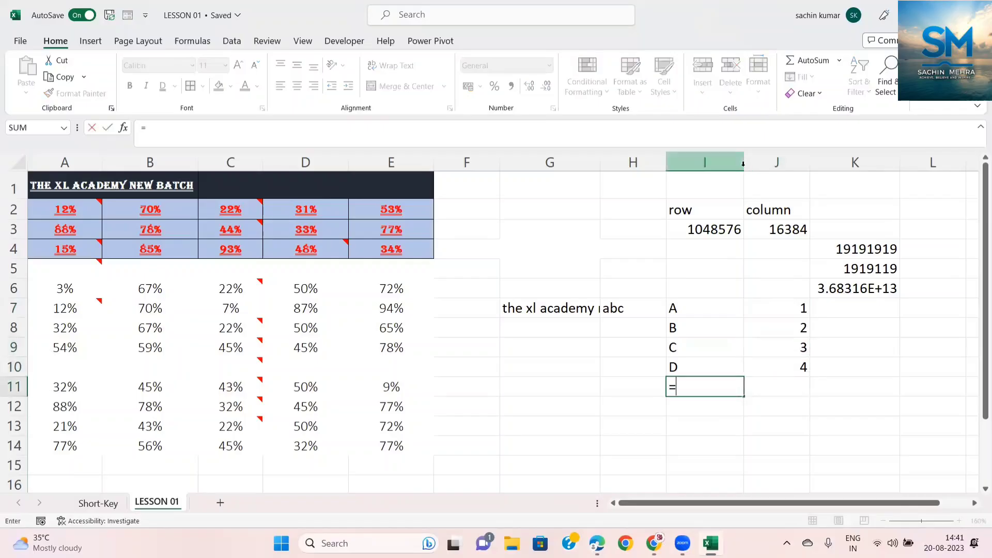
pyautogui.write('TRIM(')
pyautogui.press('Right')
pyautogui.press('Up')
pyautogui.press('Up')
pyautogui.press('Up')
pyautogui.press('Up')
pyautogui.press('Return')
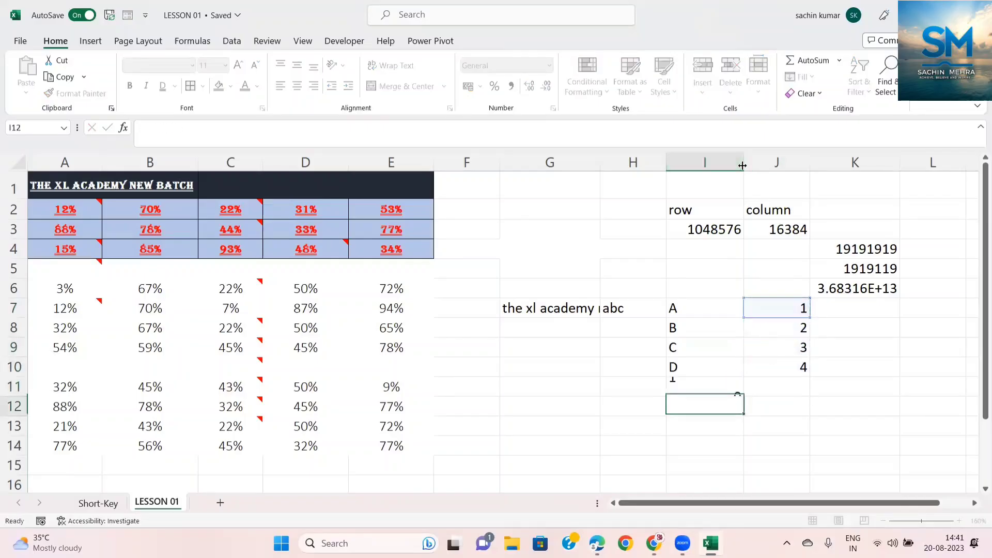
pyautogui.press('Up')
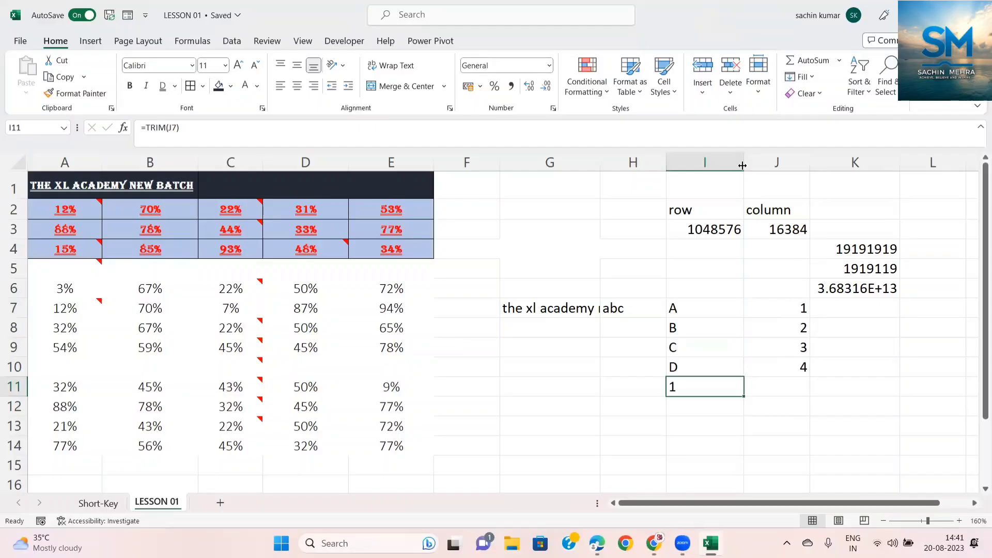
# Examine how the letters in I7:I10 and the TRIM result in I11 align within their cells.
pyautogui.press('Up')
pyautogui.press('Up')
pyautogui.press('Up')
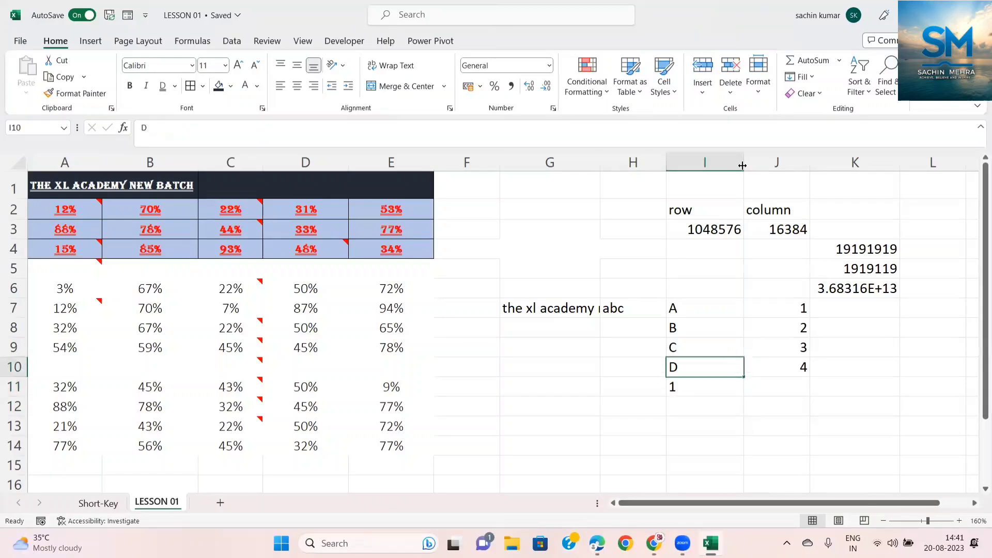
pyautogui.press('Up')
pyautogui.hotkey('shift', 'Down')
pyautogui.hotkey('shift', 'Down')
pyautogui.hotkey('shift', 'Down')
pyautogui.hotkey('shift', 'Down')
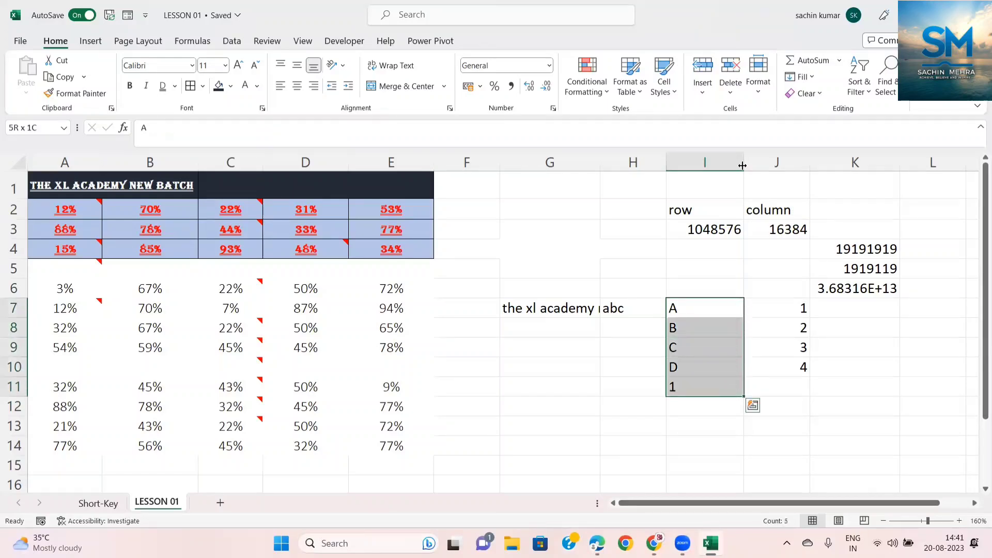
pyautogui.hotkey('ctrl', 'Down')
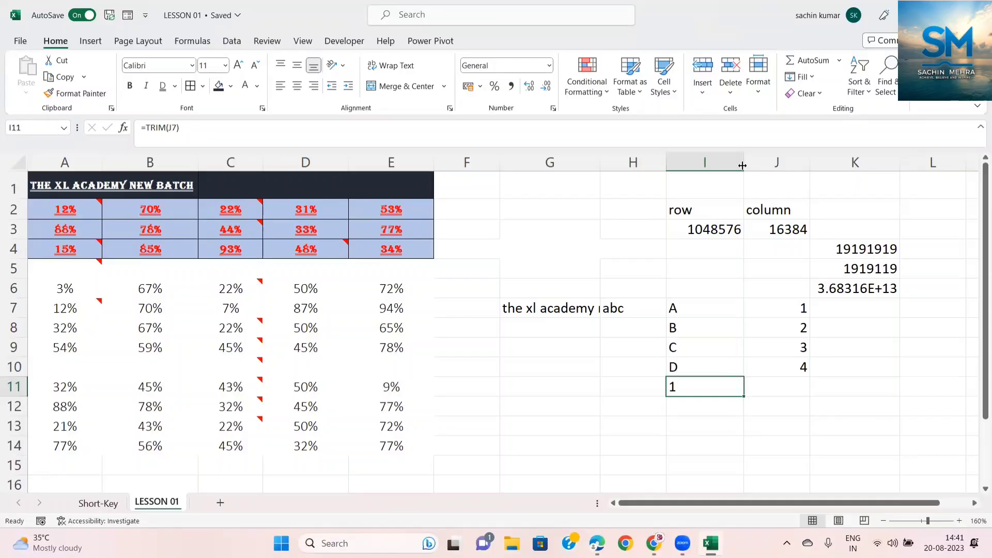
pyautogui.press('Down')
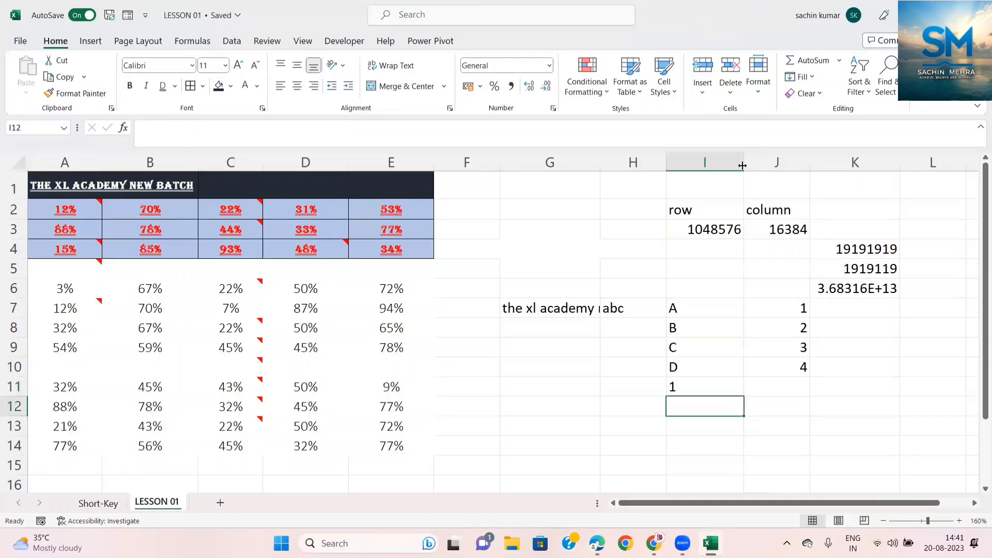
pyautogui.press('Up')
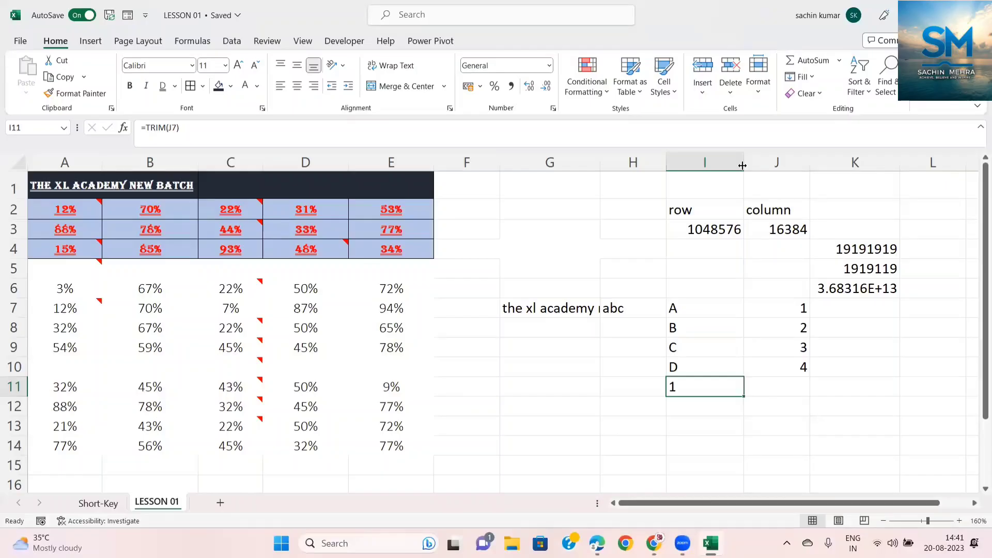
pyautogui.press('Up')
pyautogui.press('Up')
pyautogui.press('Up')
pyautogui.press('Up')
pyautogui.press('Up')
pyautogui.press('Up')
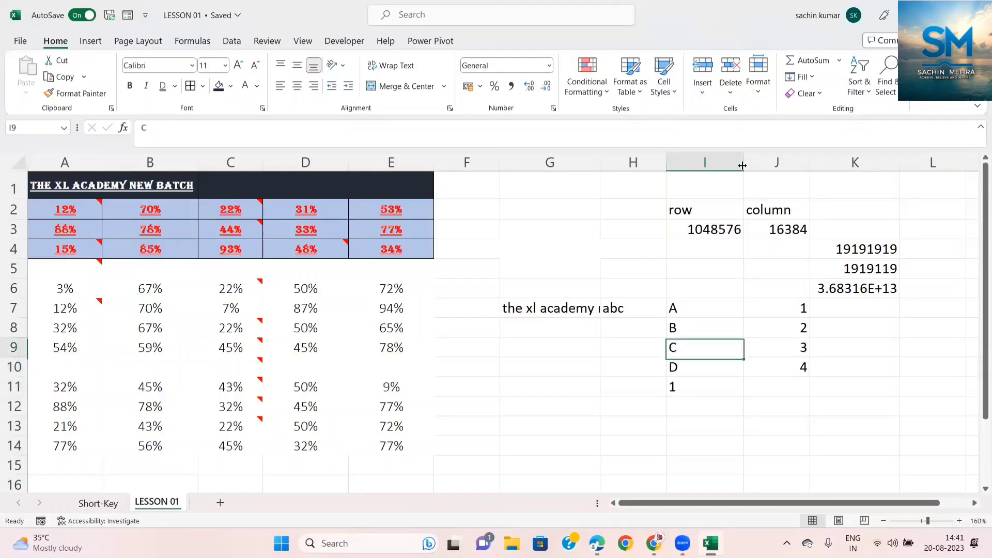
pyautogui.press('Down')
pyautogui.press('Down')
pyautogui.press('Down')
pyautogui.press('Down')
pyautogui.press('Down')
pyautogui.press('Down')
pyautogui.press('Right')
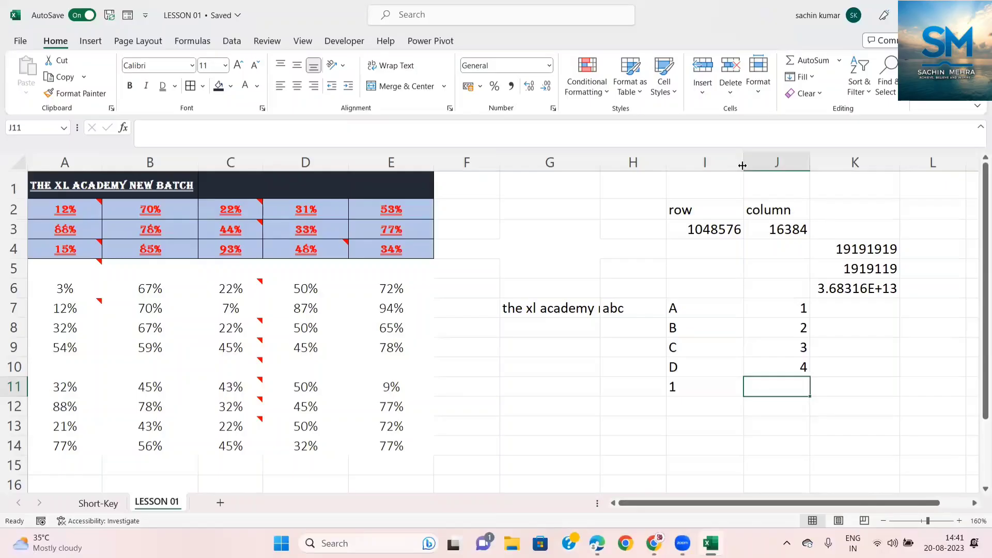
pyautogui.press('Left')
pyautogui.press('Up')
pyautogui.press('Down')
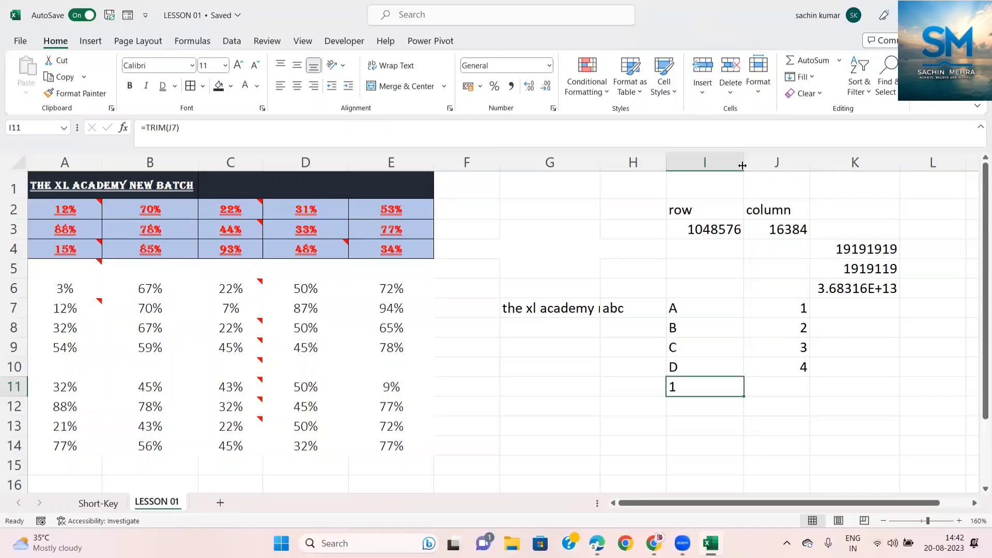
# Clear the TRIM formula from I11, check the letters and numbers above it, and undo the deletion.
pyautogui.press('Delete')
pyautogui.press('Up')
pyautogui.press('Up')
pyautogui.press('Up')
pyautogui.press('Up')
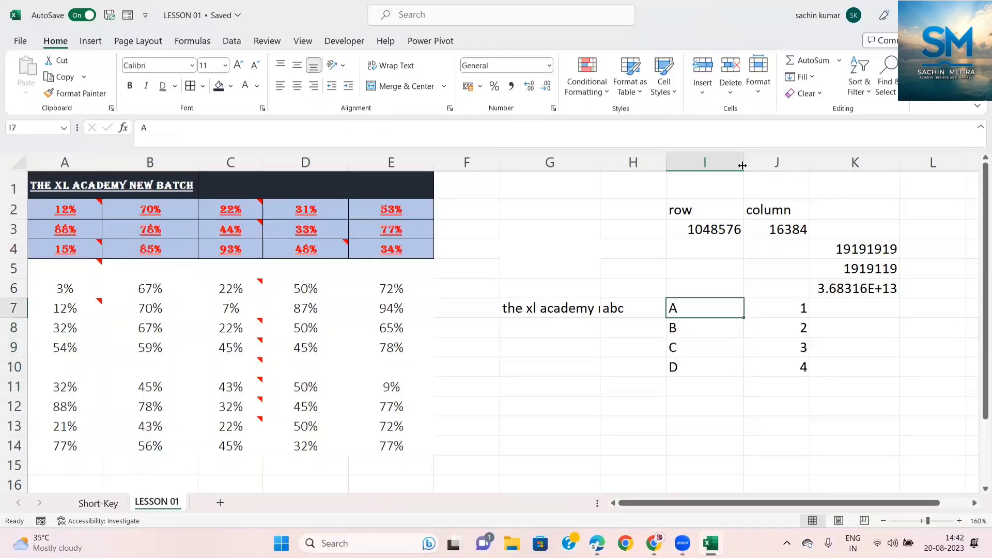
pyautogui.press('Right')
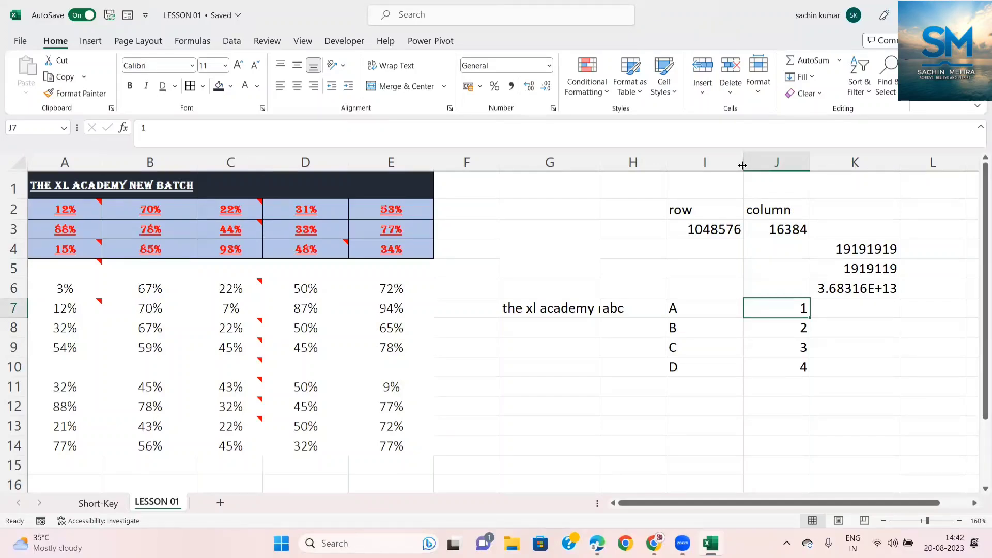
pyautogui.press('Down')
pyautogui.press('Down')
pyautogui.press('Down')
pyautogui.press('Down')
pyautogui.press('Left')
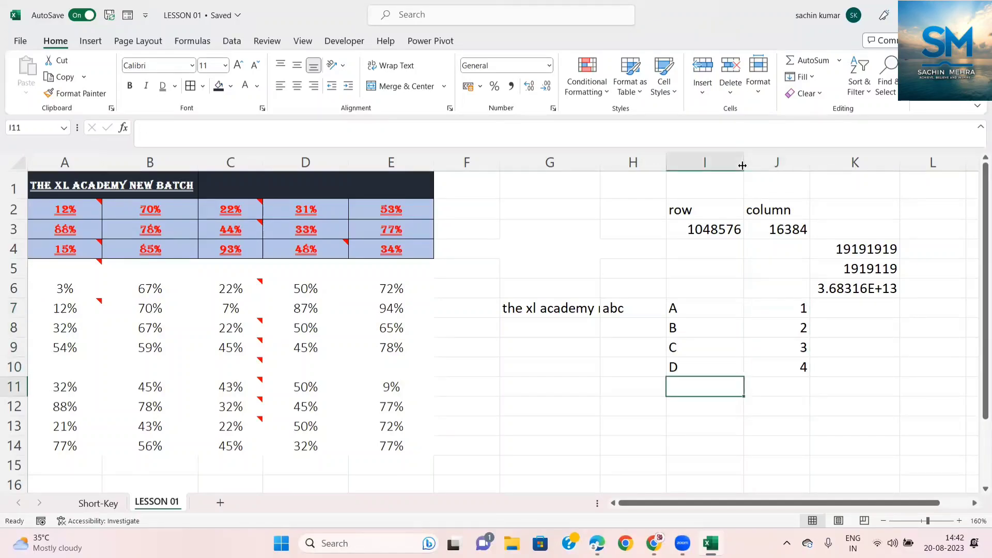
pyautogui.hotkey('ctrl', 'z')
# Enter =ISTEXT(I11) in H11 to test whether the TRIM result is text.
pyautogui.press('Left')
pyautogui.write('=ISTEXT(I11')
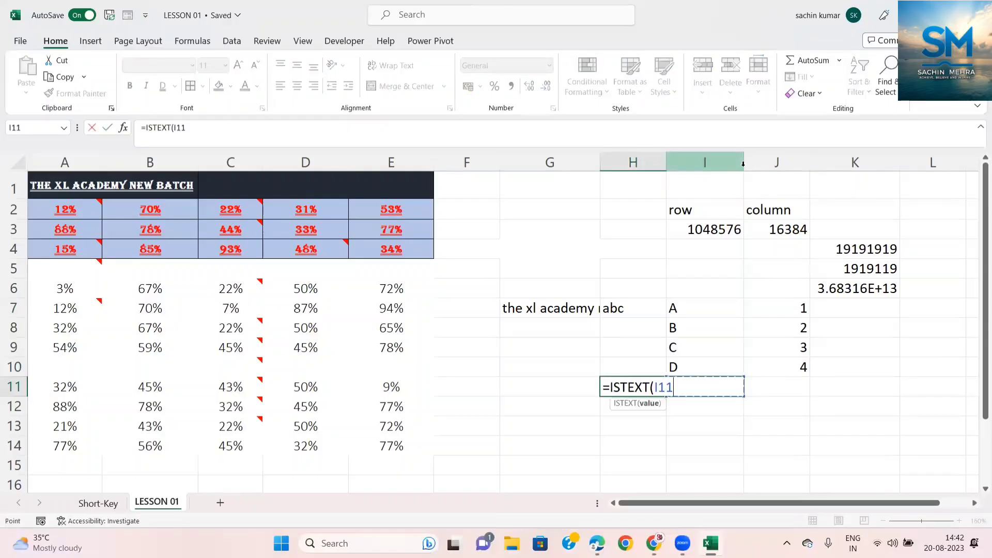
pyautogui.press('Return')
pyautogui.press('Up')
pyautogui.press('Right')
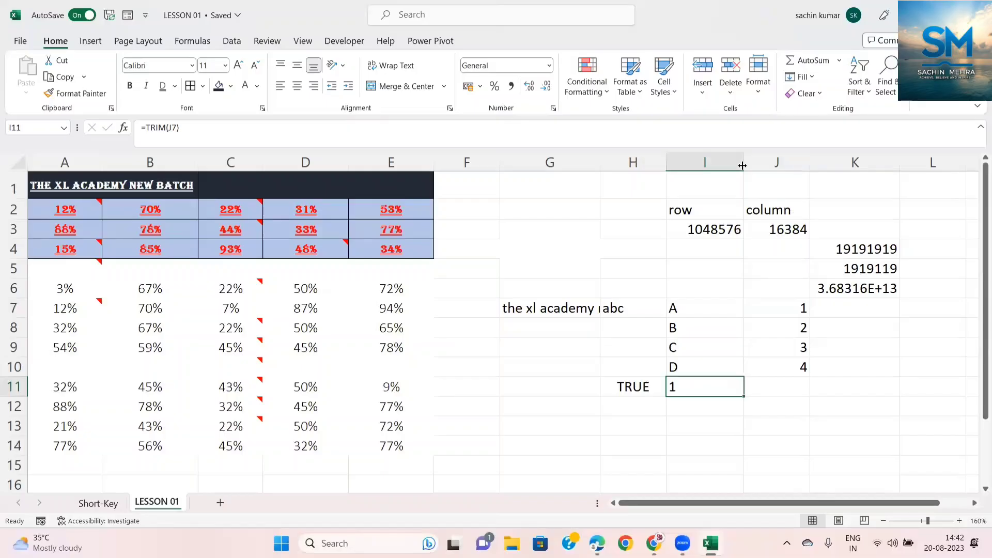
# Replace the formula in H11 with =ISTEXT(J10) to test whether the plain number 4 is text.
pyautogui.press('Left')
pyautogui.write('=ISTEXT(')
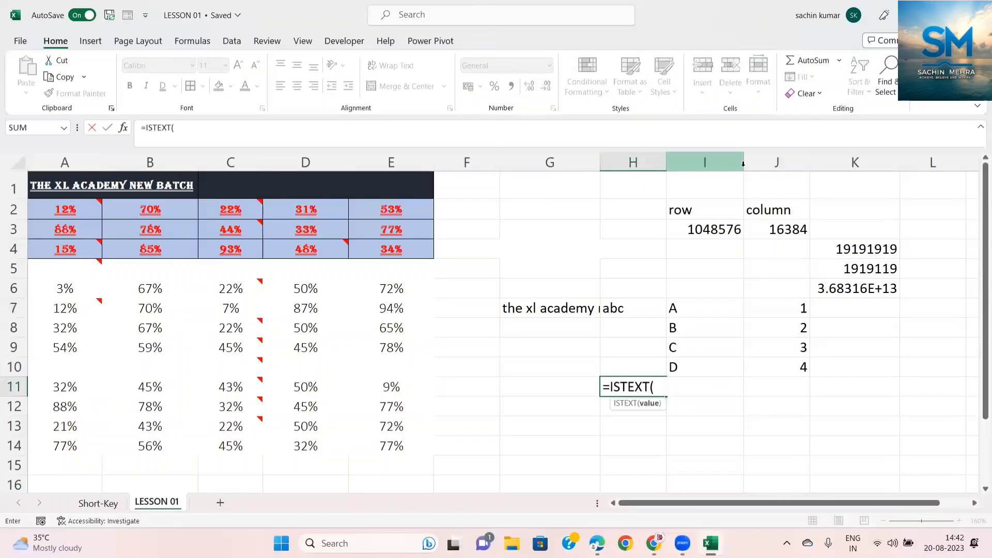
pyautogui.press('Right')
pyautogui.press('Right')
pyautogui.press('Up')
pyautogui.press('Return')
pyautogui.press('Up')
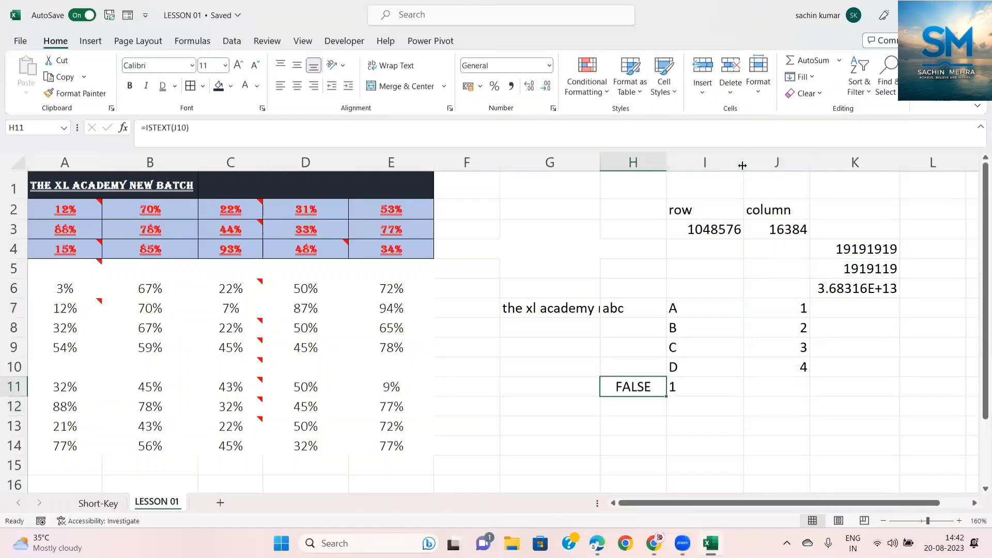
# Clear the ISTEXT formula from H11 and the TRIM formula from I11.
pyautogui.press('Right')
pyautogui.press('Right')
pyautogui.press('Up')
pyautogui.press('Down')
pyautogui.press('Left')
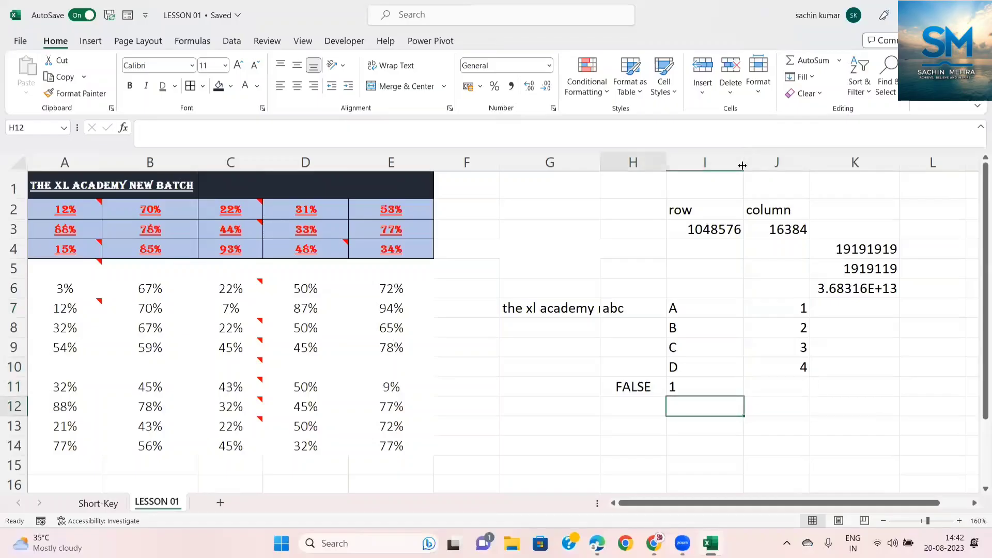
pyautogui.press('Left')
pyautogui.press('Right')
pyautogui.press('Delete')
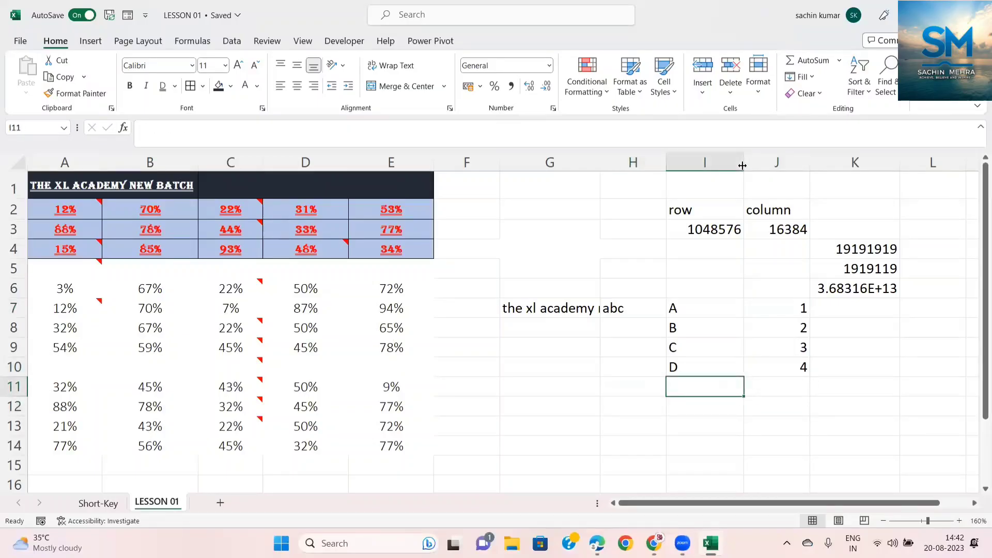
pyautogui.press('Up')
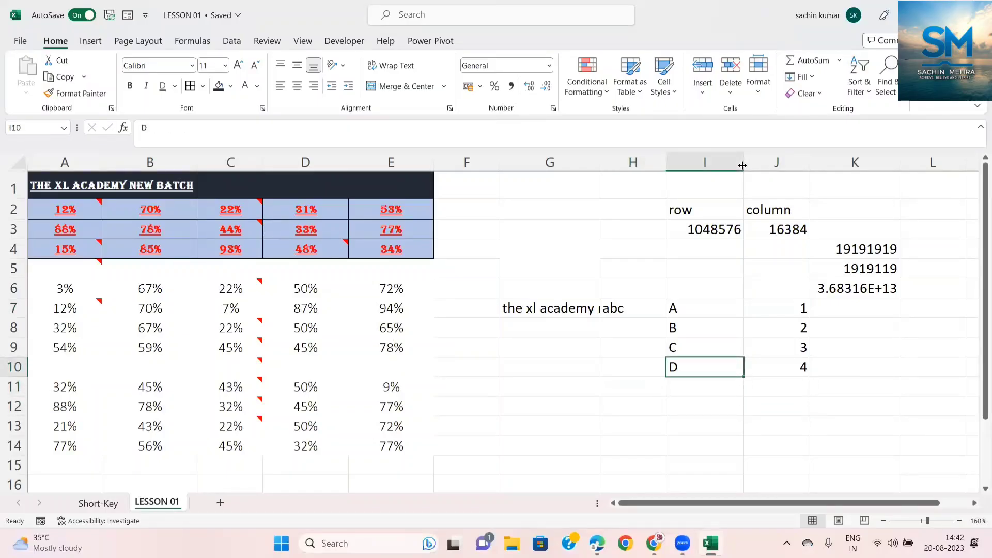
# Wrap the long text in G7 onto multiple lines, and turn the wrapping off again.
pyautogui.press('Left')
pyautogui.press('Left')
pyautogui.press('Up')
pyautogui.press('Up')
pyautogui.press('Up')
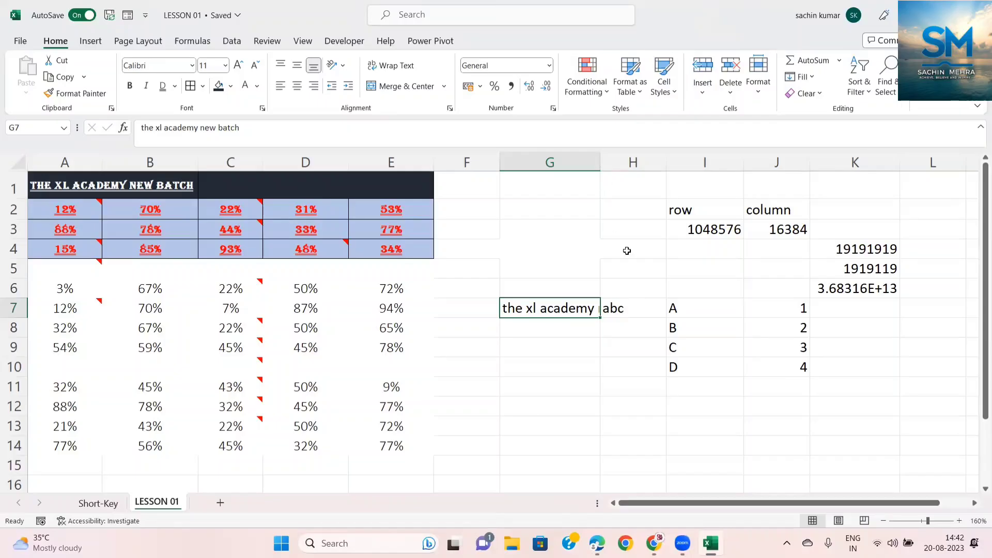
pyautogui.click(382, 67)
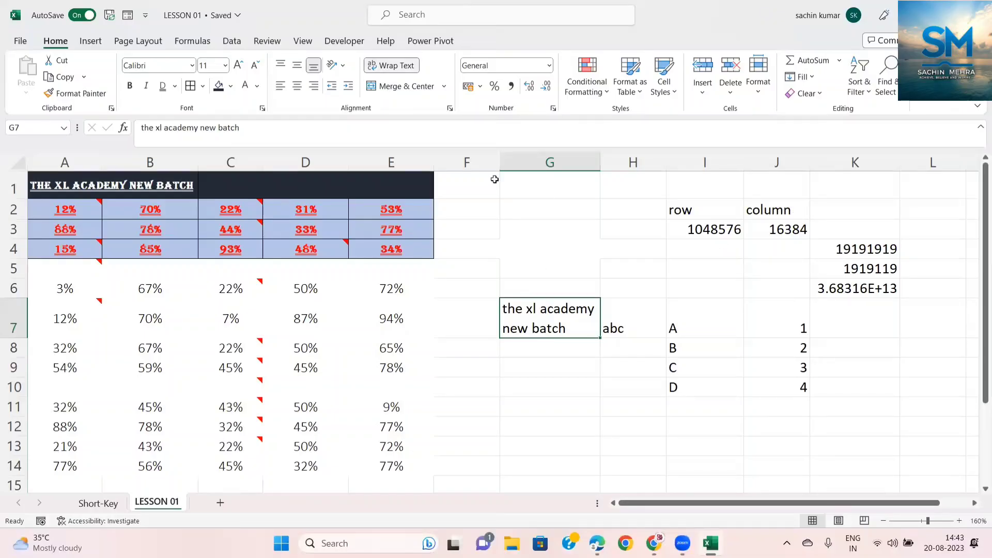
pyautogui.click(389, 69)
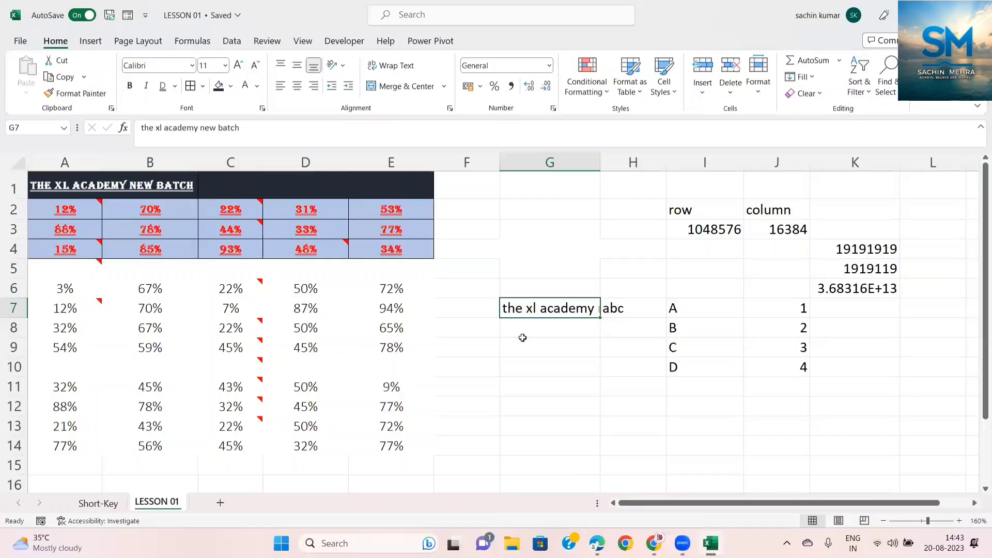
# Apply Shrink to fit to the long text in G7.
pyautogui.hotkey('ctrl', '1')
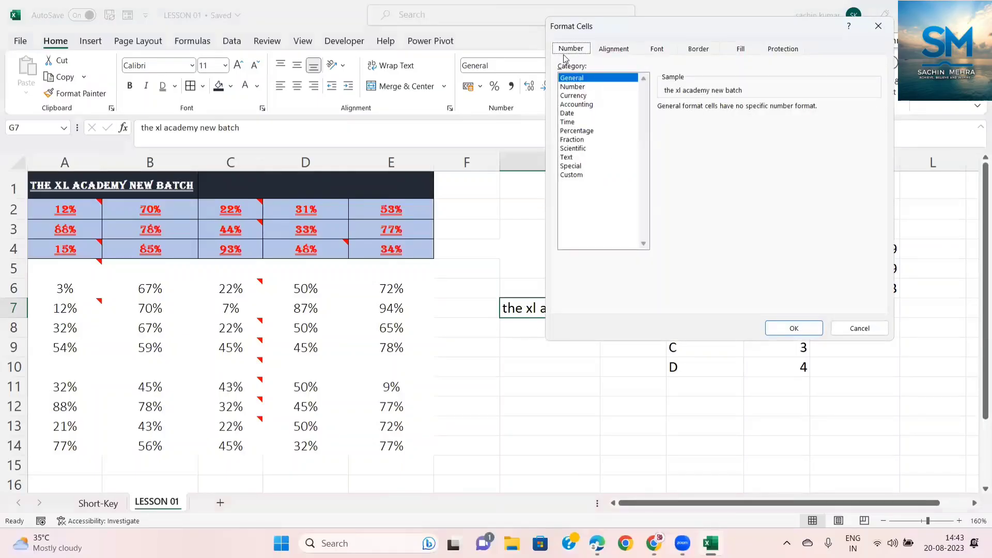
pyautogui.click(622, 54)
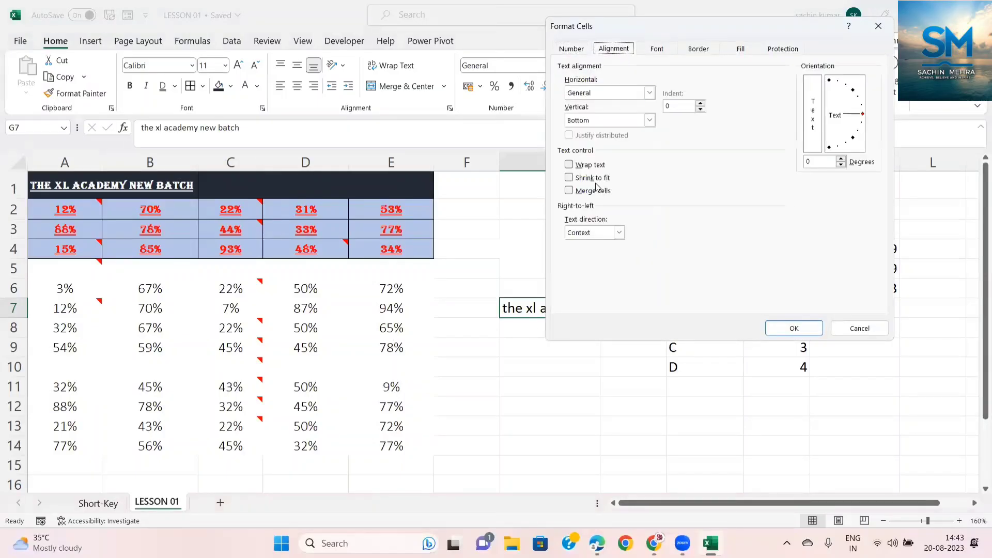
pyautogui.click(570, 178)
pyautogui.click(785, 330)
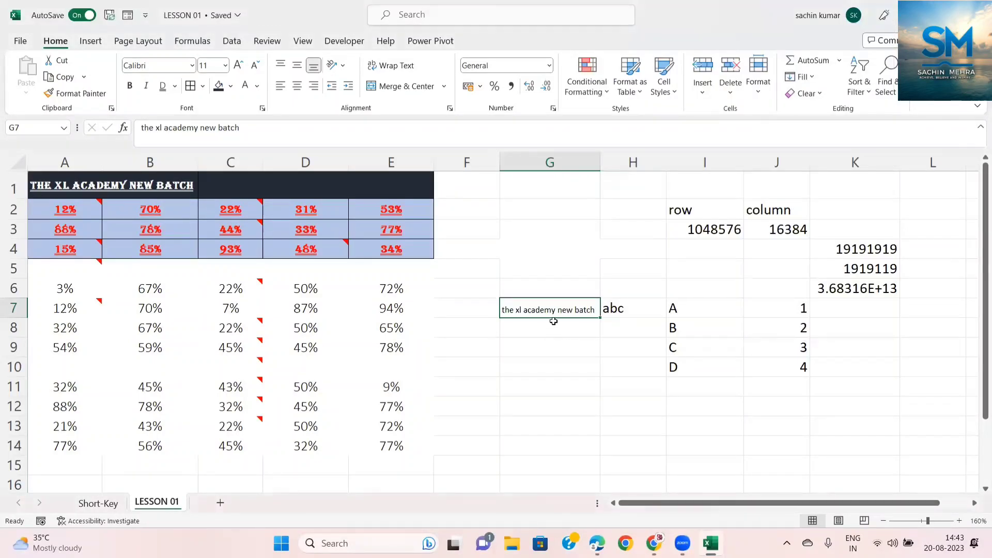
# Autofit column G to its text, and narrow the column below the text's full width.
pyautogui.doubleClick(621, 163)
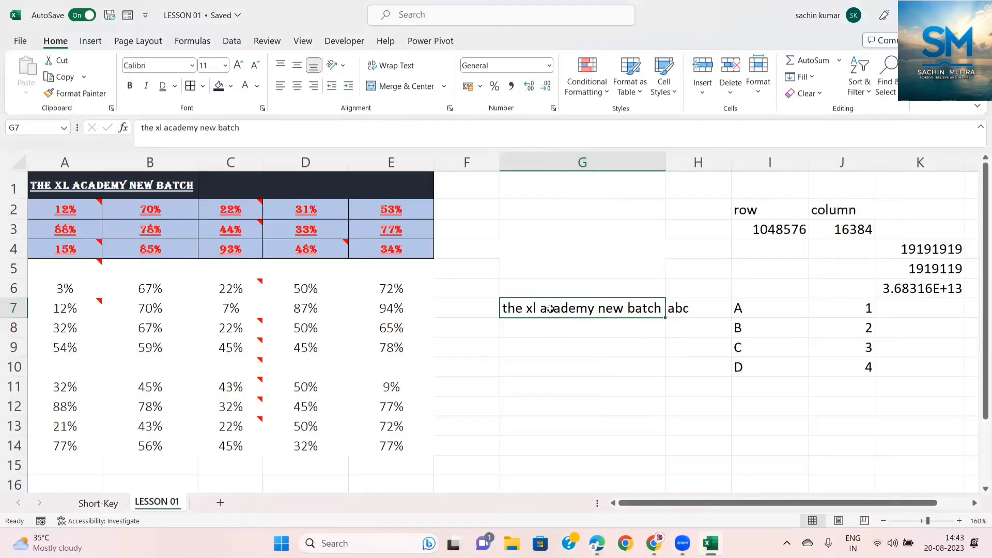
pyautogui.moveTo(665, 162); pyautogui.dragTo(578, 157)
pyautogui.moveTo(578, 157)
pyautogui.mouseDown()
pyautogui.moveTo(563, 157)
pyautogui.moveTo(582, 158)
pyautogui.mouseUp()
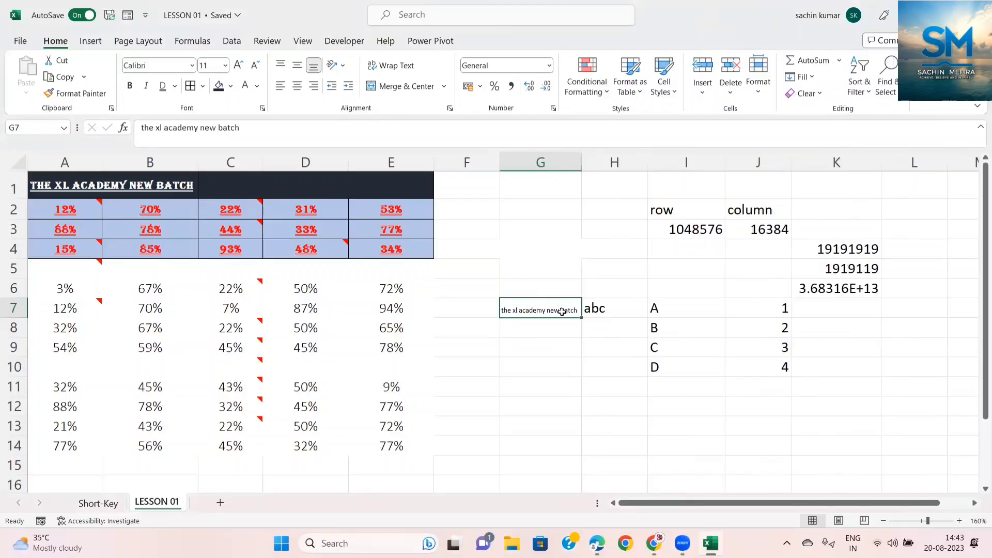
# Turn off Shrink to fit for the text in G7.
pyautogui.hotkey('ctrl', '1')
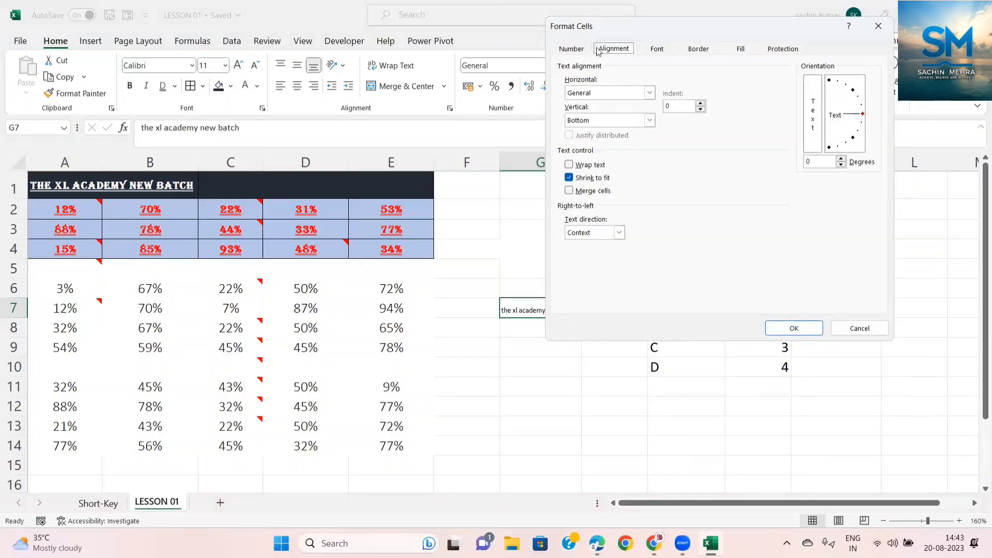
pyautogui.moveTo(603, 33); pyautogui.dragTo(615, 69)
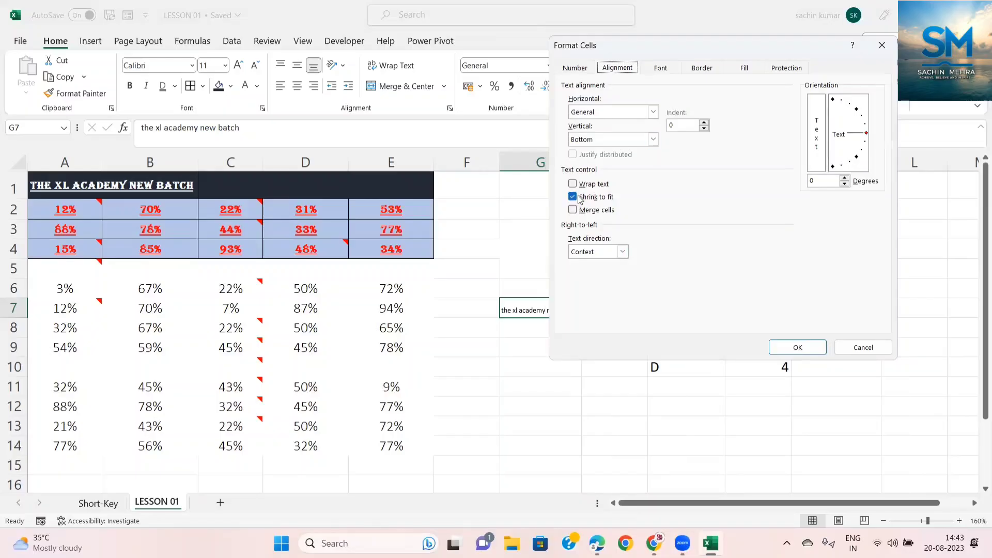
pyautogui.click(797, 348)
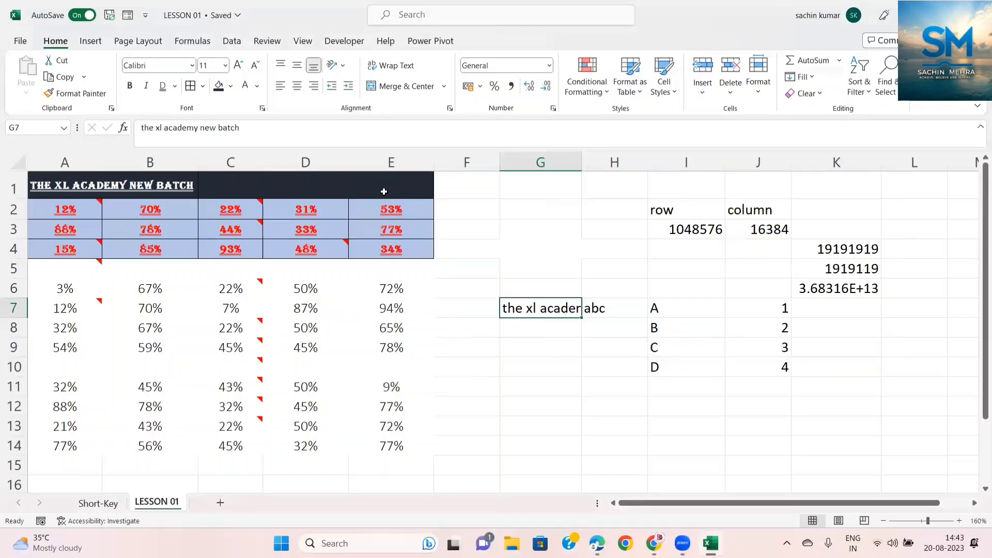
# Widen columns E and F together, and undo the width change.
pyautogui.click(392, 163)
pyautogui.moveTo(457, 161); pyautogui.dragTo(480, 165)
pyautogui.click(413, 290)
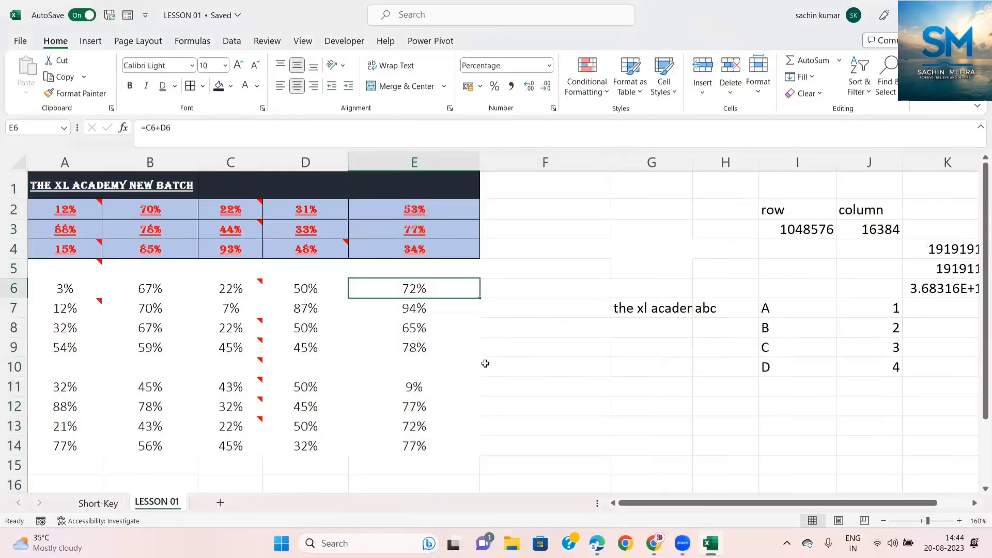
pyautogui.hotkey('ctrl', 'z')
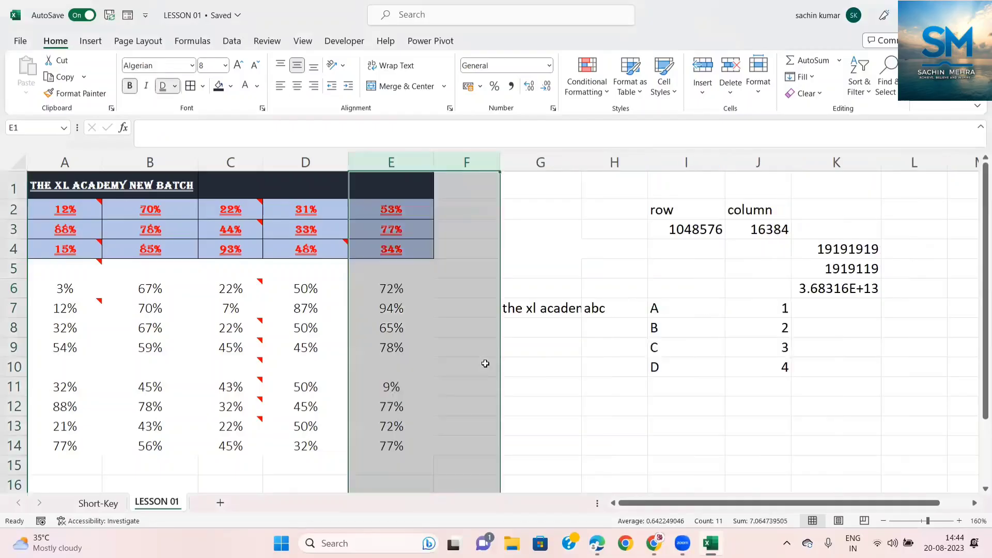
pyautogui.click(495, 302)
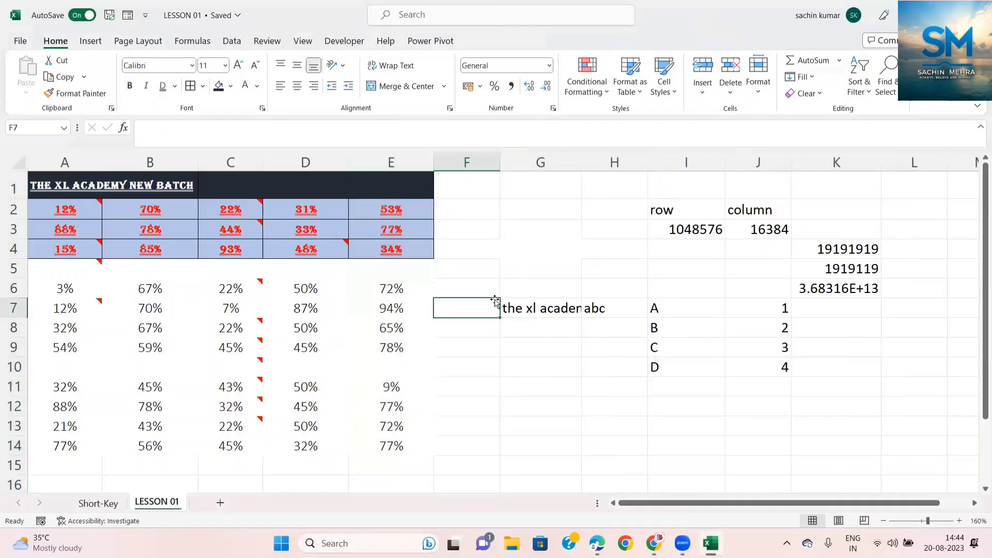
# Select the percentage data starting at A2, and widen only column E to well over its original width.
pyautogui.click(42, 209)
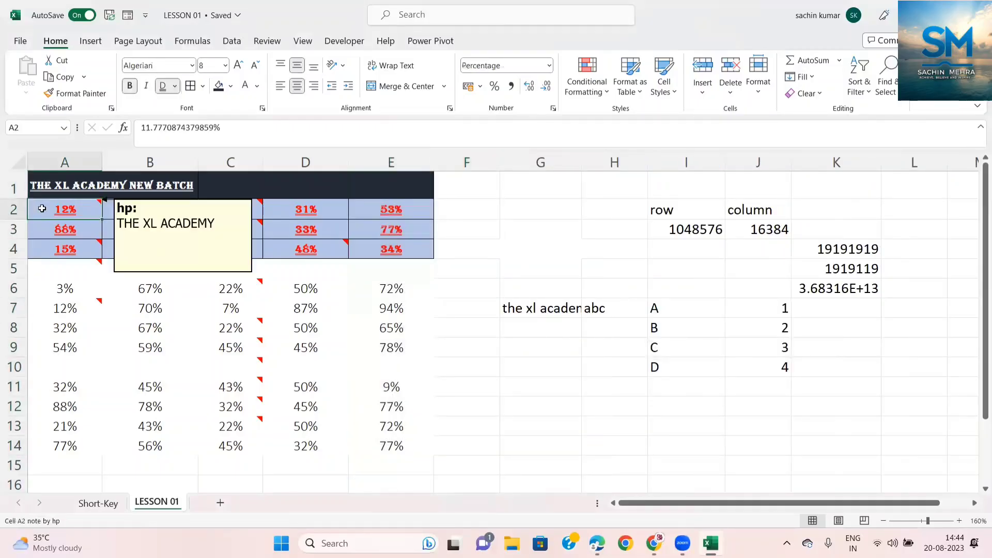
pyautogui.hotkey('ctrl', 'shift', 'Down')
pyautogui.hotkey('ctrl', 'shift', 'Right')
pyautogui.click(424, 180)
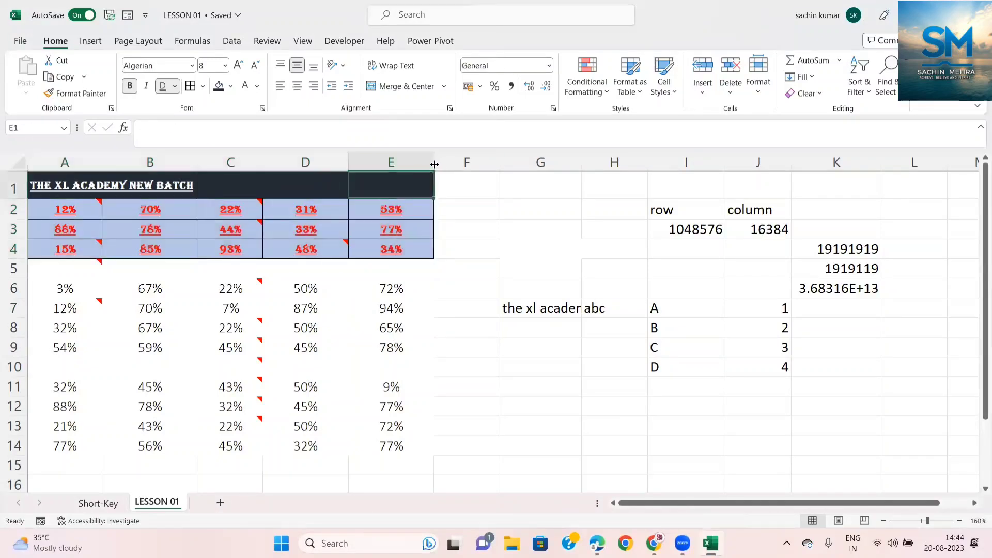
pyautogui.moveTo(434, 164); pyautogui.dragTo(568, 164)
# Select the percentage range A2:E4.
pyautogui.click(61, 209)
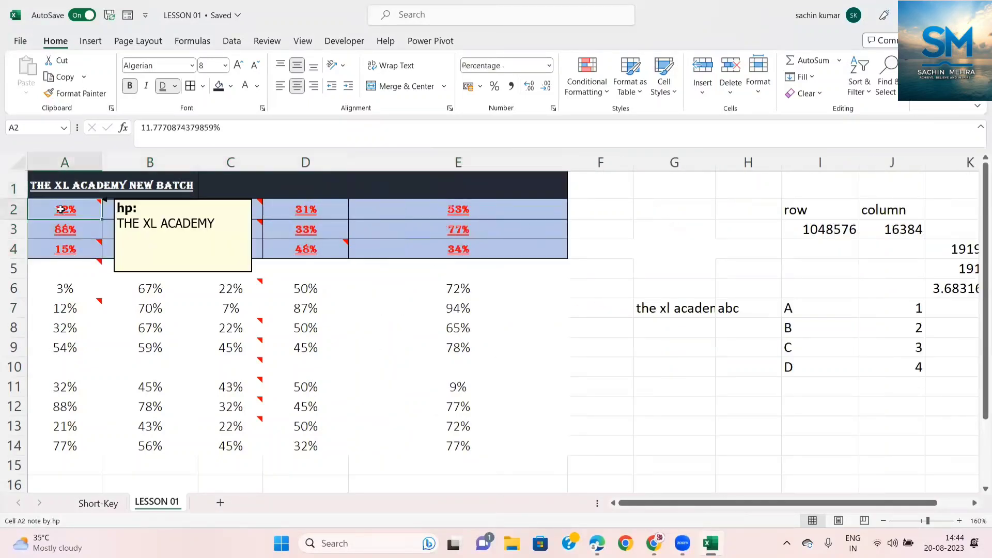
pyautogui.hotkey('ctrl', 'shift', 'Down')
pyautogui.hotkey('ctrl', 'shift', 'Right')
pyautogui.hotkey('ctrl', 'shift', 'Left')
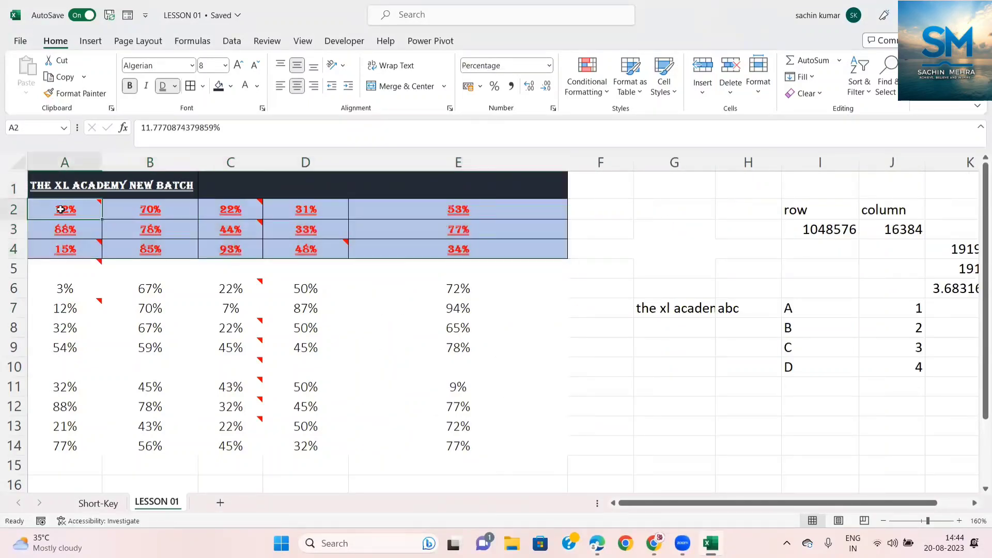
pyautogui.hotkey('shift', 'Right')
pyautogui.hotkey('shift', 'Right')
pyautogui.hotkey('shift', 'Right')
pyautogui.hotkey('shift', 'Right')
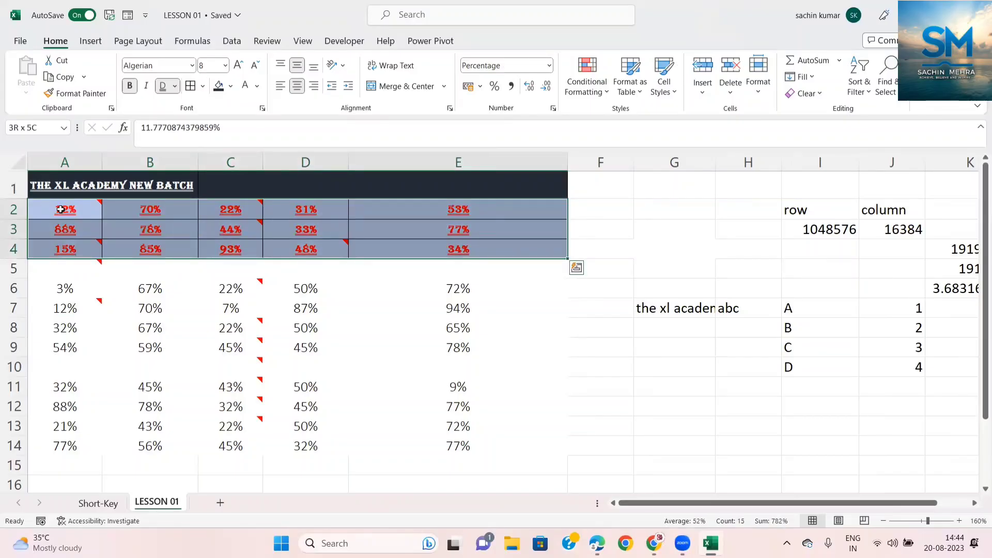
# Move to E2 and undo the widening of column E.
pyautogui.press('Right')
pyautogui.press('Right')
pyautogui.press('Right')
pyautogui.press('Right')
pyautogui.hotkey('ctrl', 'z')
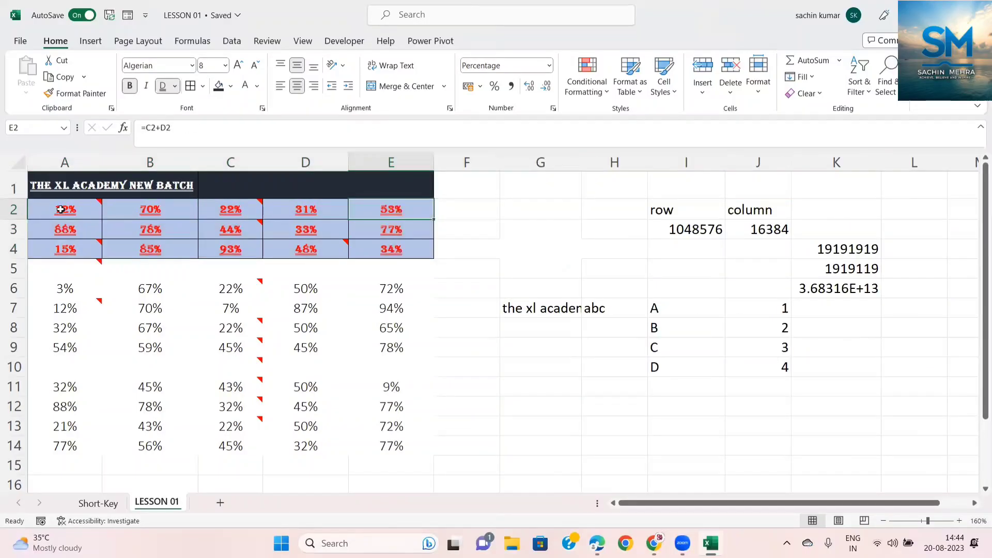
pyautogui.press('Down')
pyautogui.press('Down')
pyautogui.press('Down')
pyautogui.press('Down')
pyautogui.press('Down')
pyautogui.press('Down')
pyautogui.press('Right')
pyautogui.press('Right')
pyautogui.press('Up')
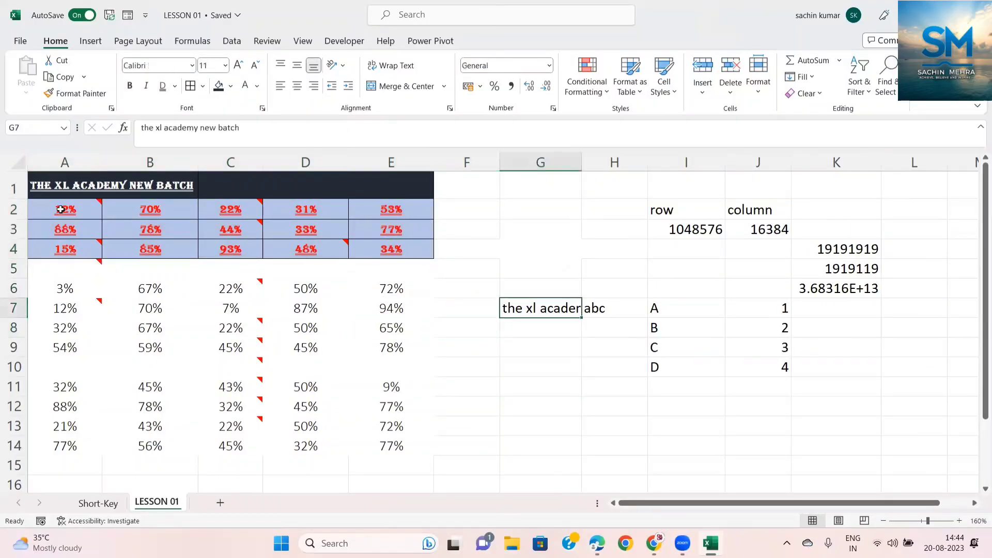
pyautogui.hotkey('ctrl', 'Up')
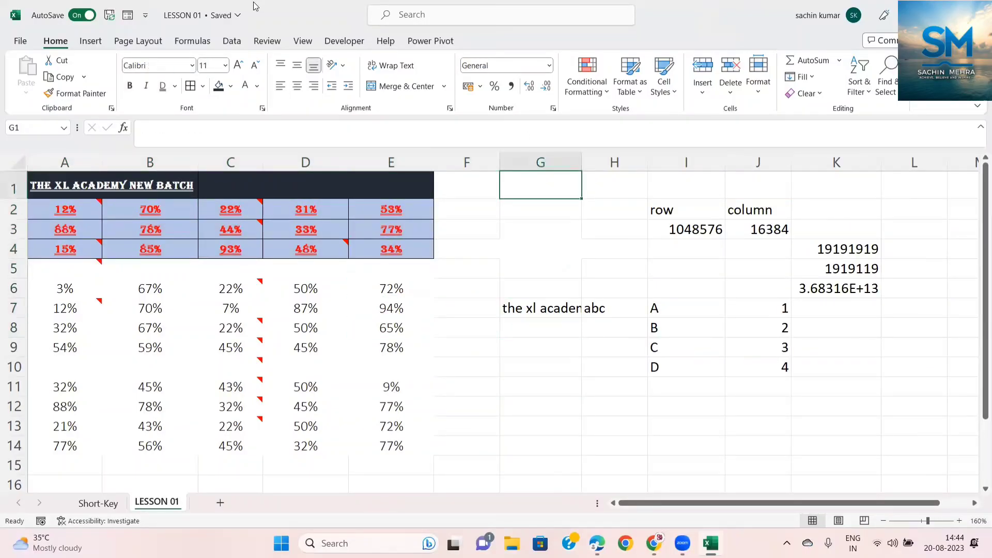
# Enter =TODAY() in I12 to insert the current date.
pyautogui.click(699, 407)
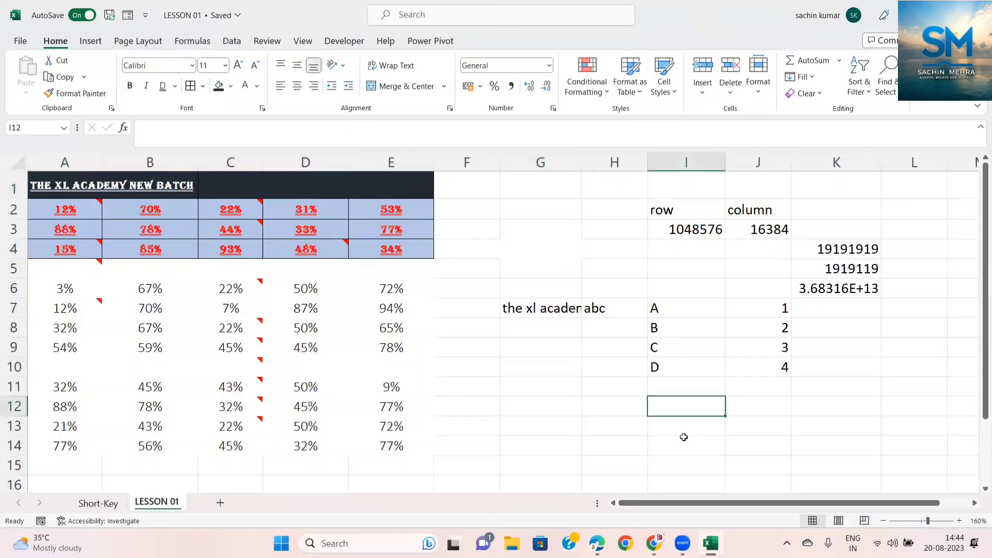
pyautogui.write('=')
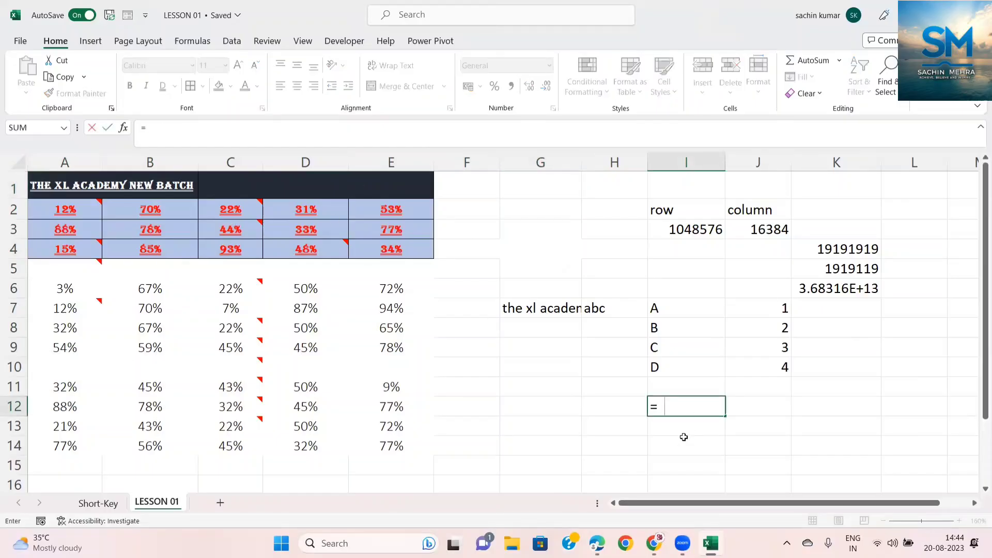
pyautogui.write('TODAY(')
pyautogui.press('Return')
pyautogui.press('Up')
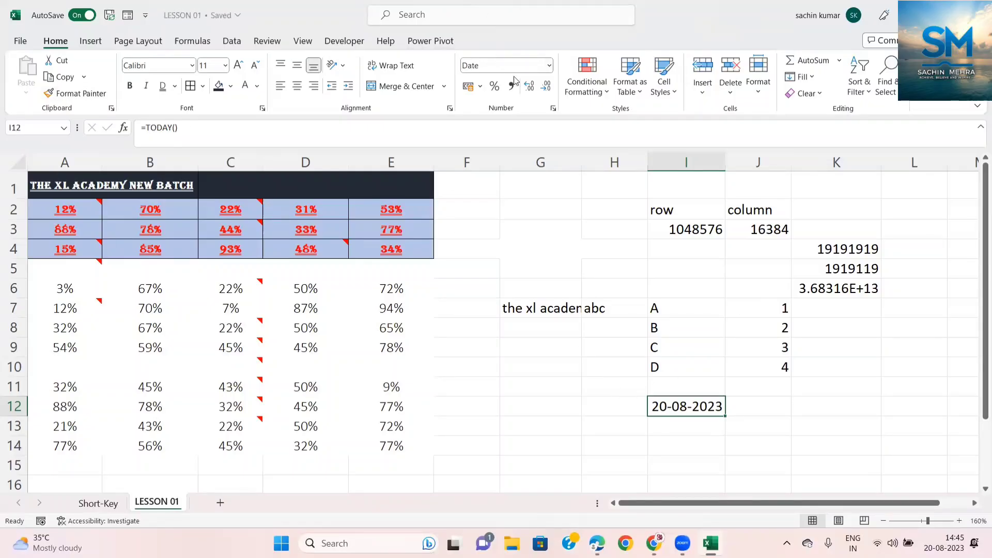
# Apply the General, Number and Currency formats in turn to the TODAY result in I12.
pyautogui.click(549, 66)
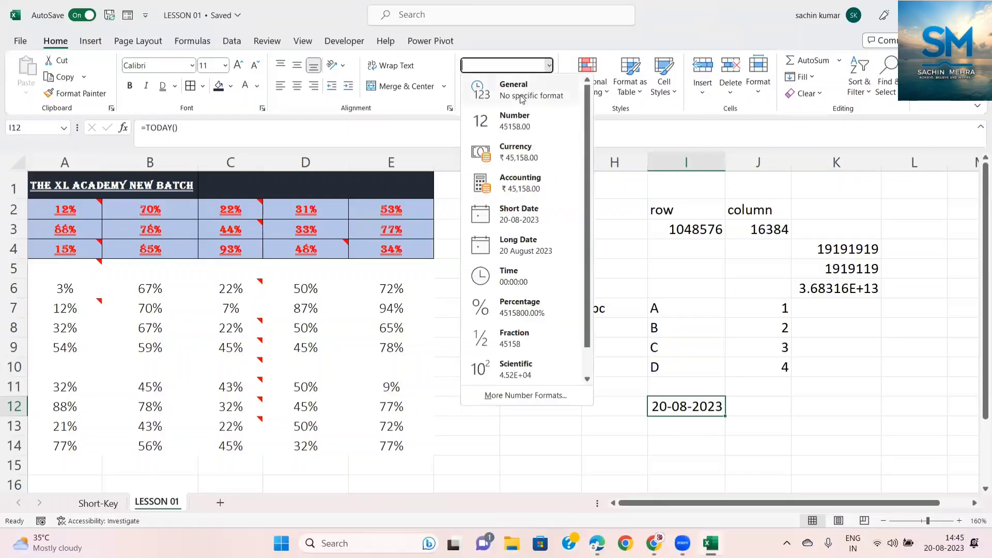
pyautogui.click(518, 97)
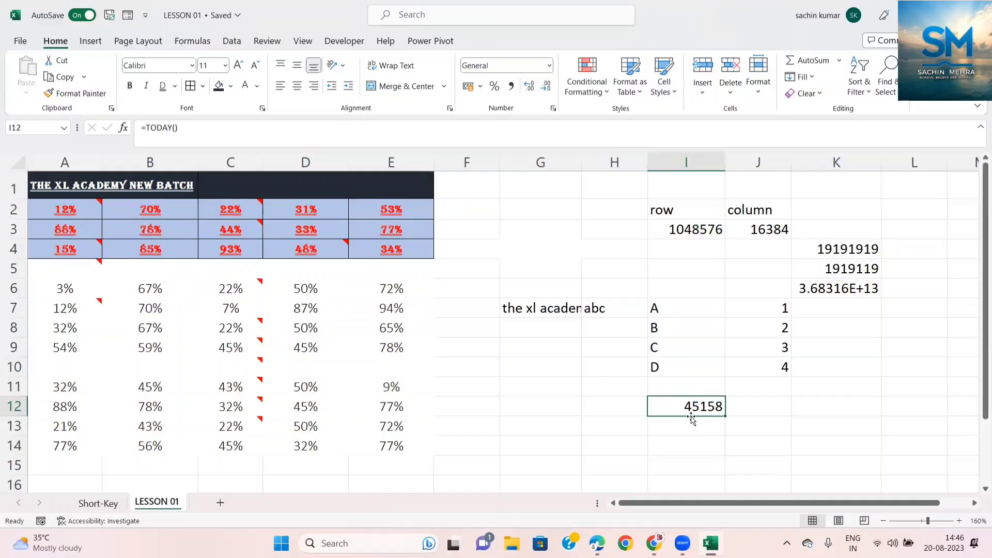
pyautogui.click(549, 66)
pyautogui.click(515, 120)
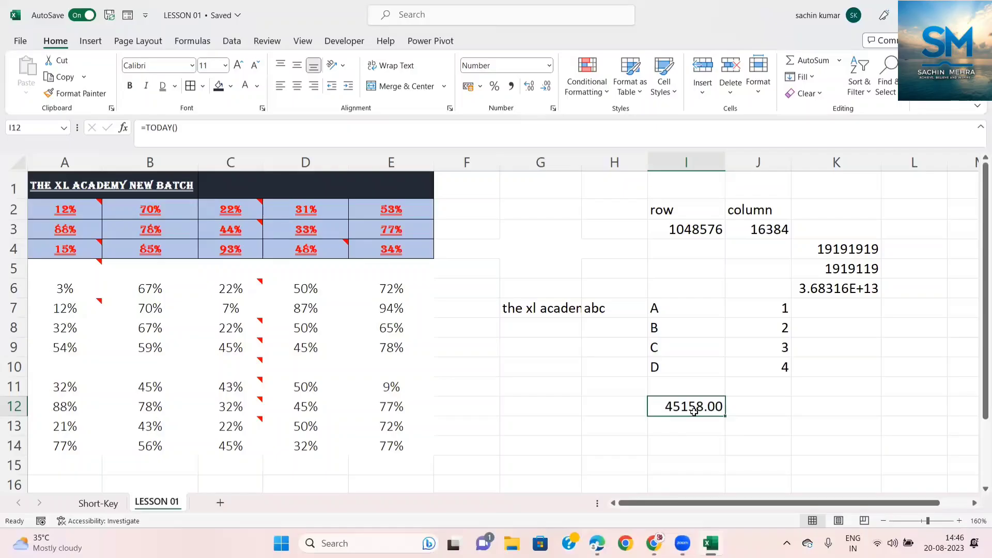
pyautogui.click(550, 66)
pyautogui.click(538, 151)
# Format I12 as Accounting and autofit column I to its contents.
pyautogui.click(550, 66)
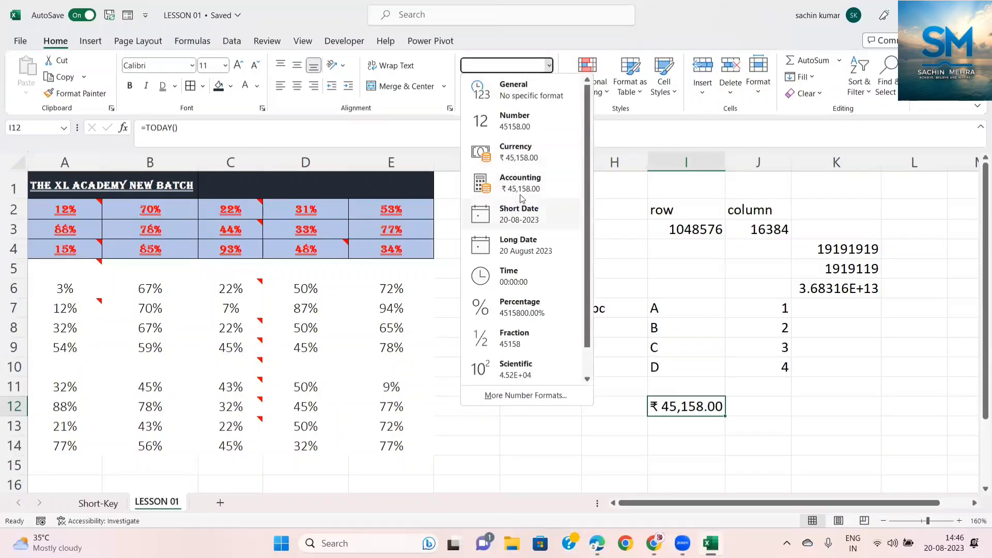
pyautogui.click(516, 186)
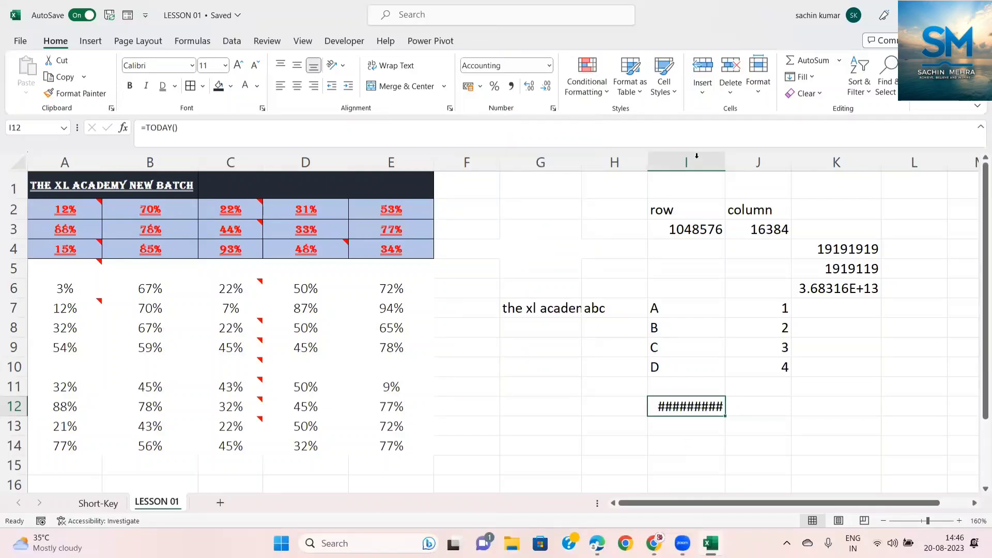
pyautogui.doubleClick(726, 162)
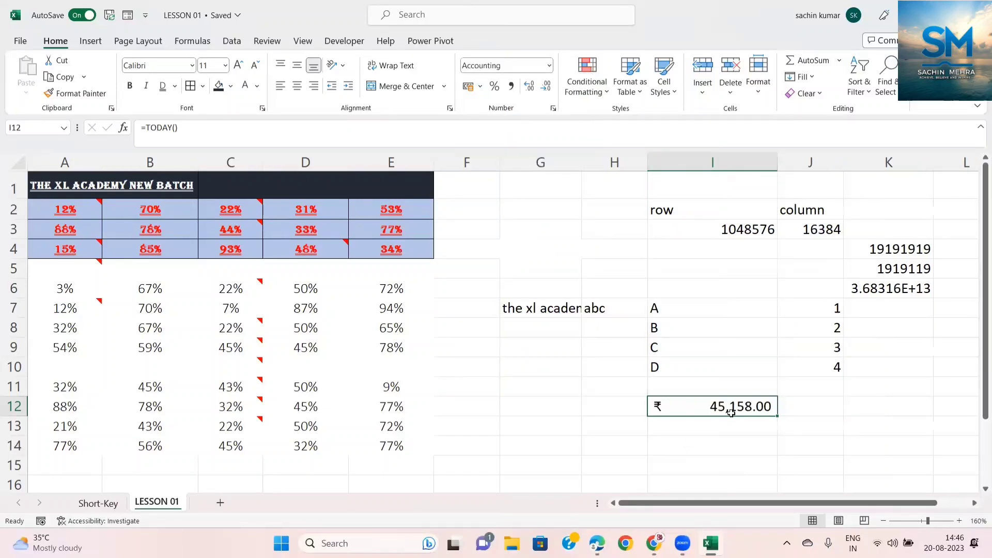
# Format I12 as Short Date.
pyautogui.click(548, 66)
pyautogui.click(534, 228)
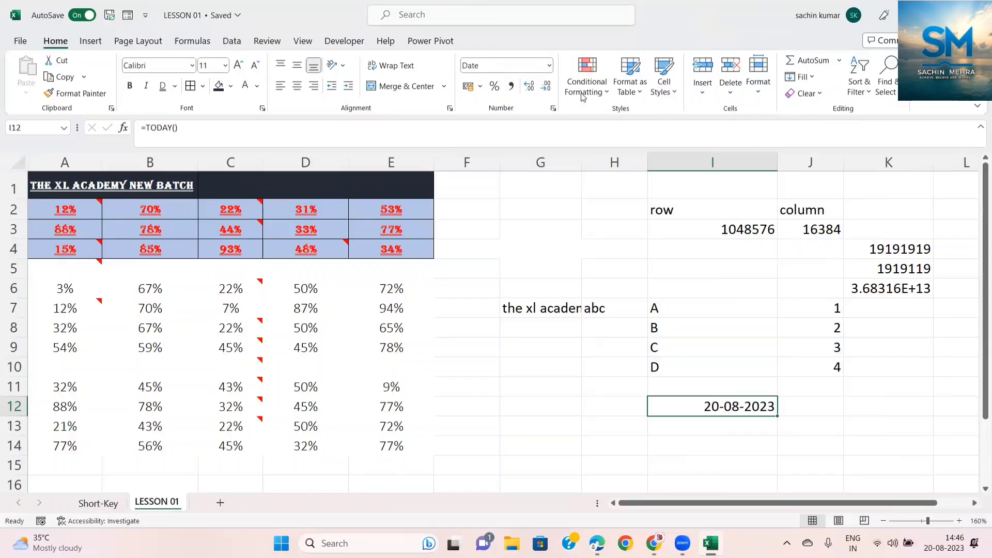
# Apply the Long Date, Time, Percentage and Fraction formats in turn to the TODAY result in I12.
pyautogui.click(549, 65)
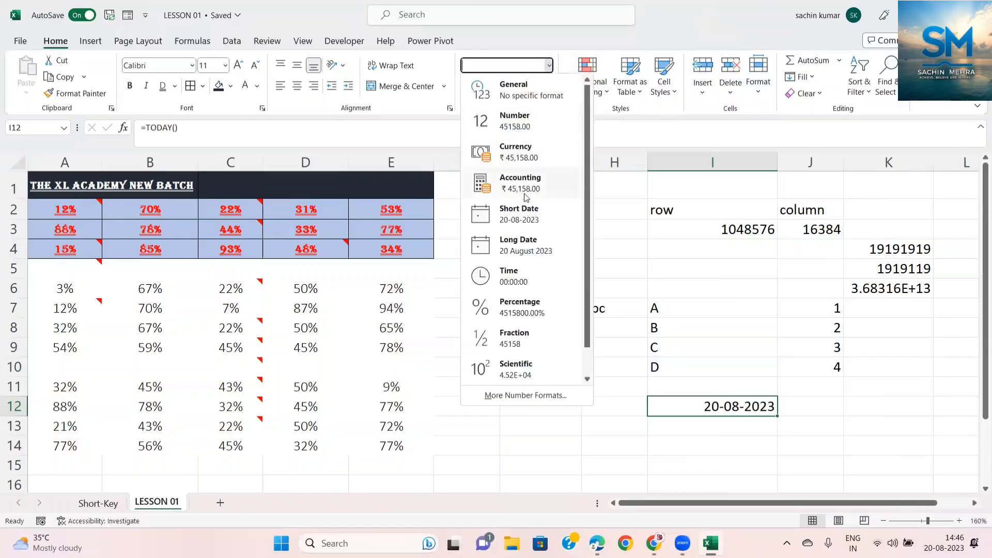
pyautogui.click(536, 246)
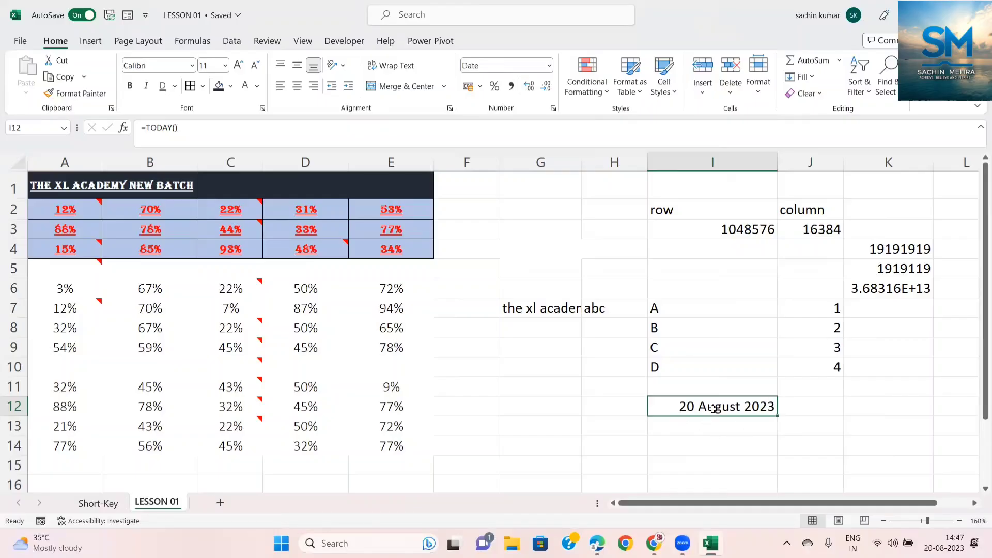
pyautogui.click(548, 66)
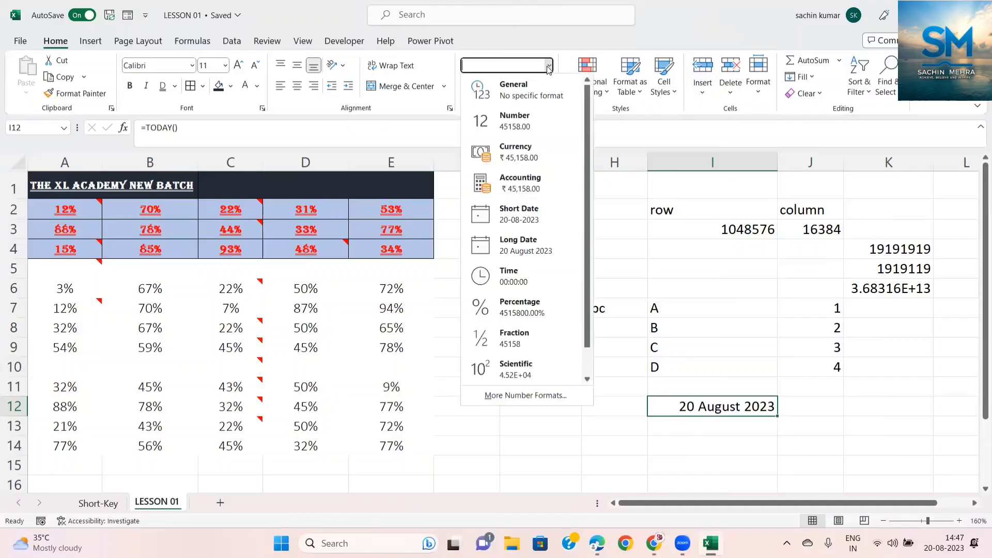
pyautogui.click(514, 279)
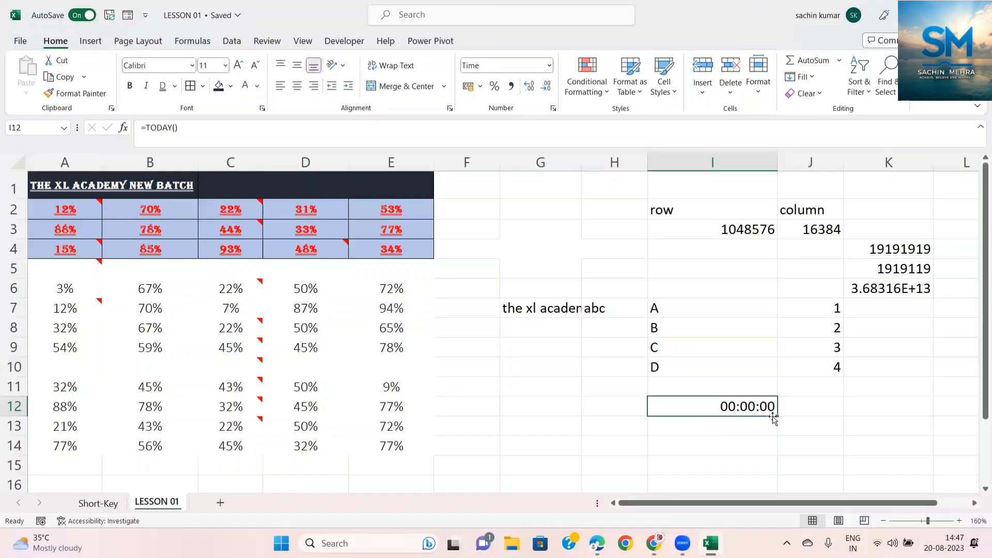
pyautogui.click(549, 65)
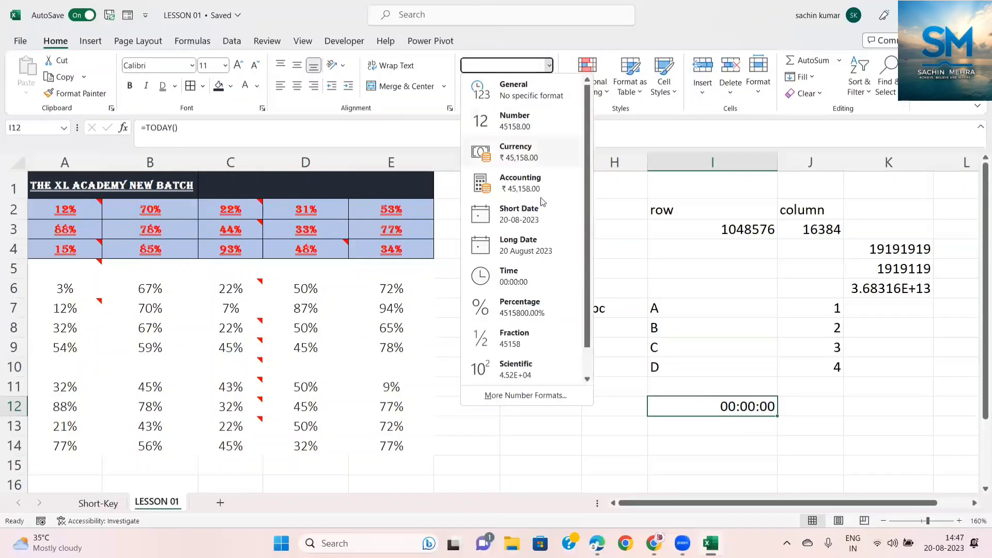
pyautogui.click(538, 310)
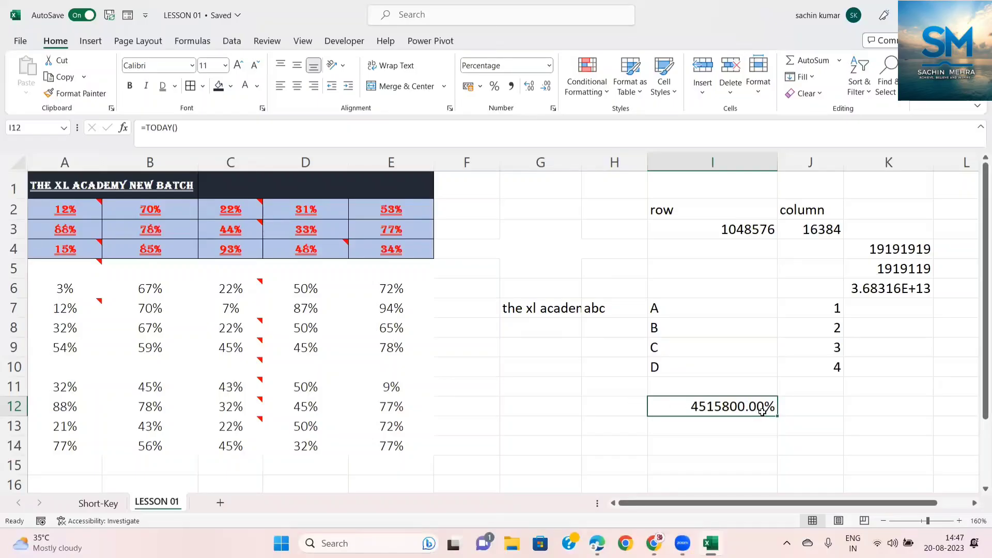
pyautogui.click(548, 68)
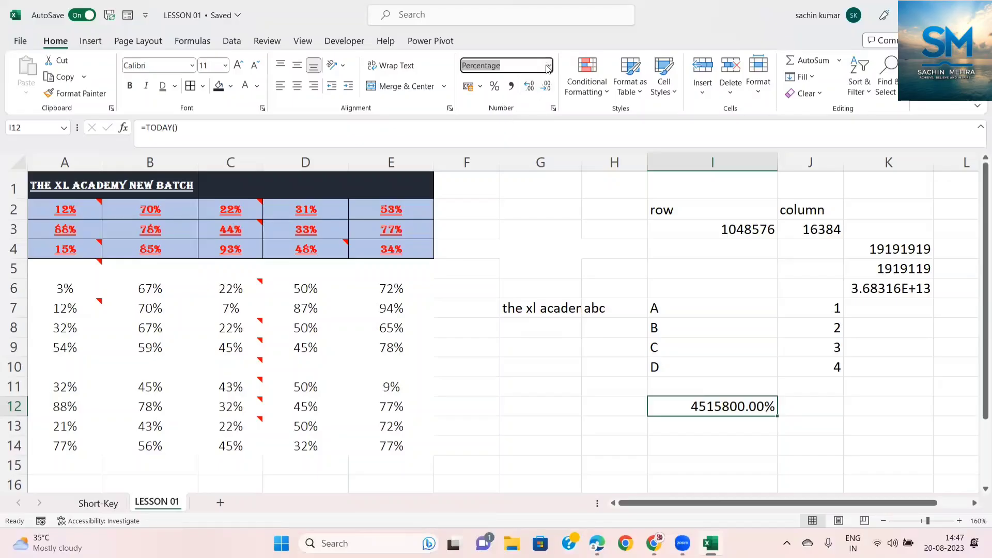
pyautogui.click(511, 338)
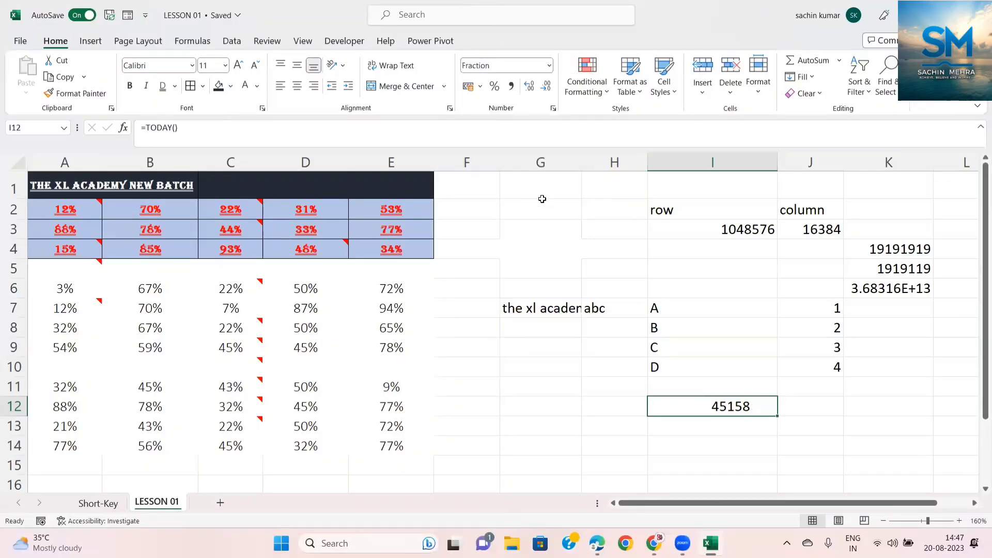
# Apply the Scientific and Text formats in turn to I12, and set it back to Short Date.
pyautogui.click(548, 65)
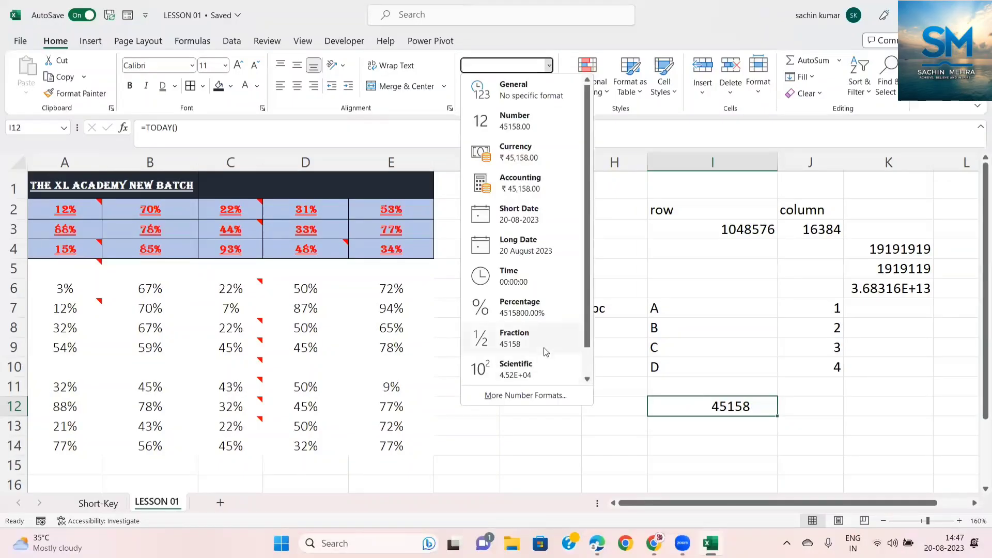
pyautogui.click(523, 373)
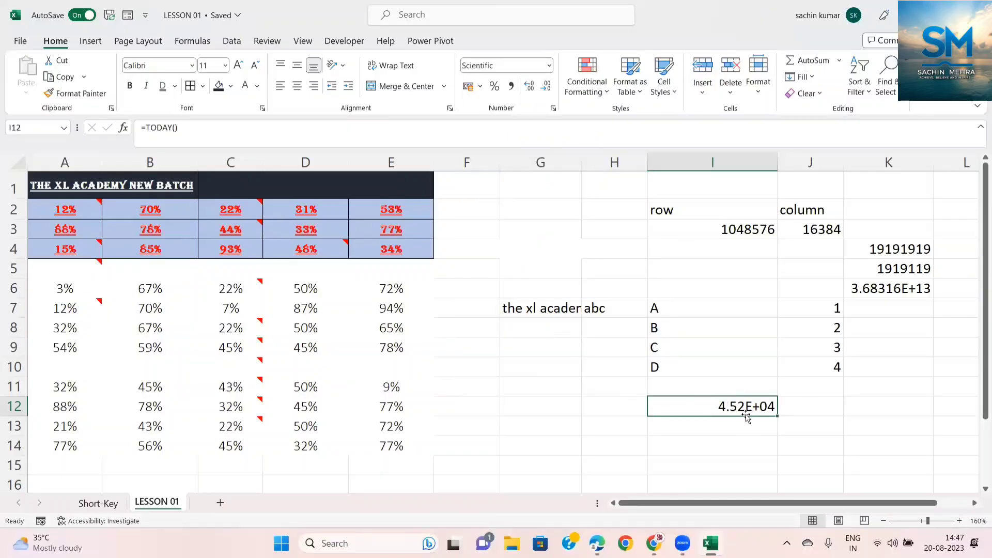
pyautogui.click(549, 66)
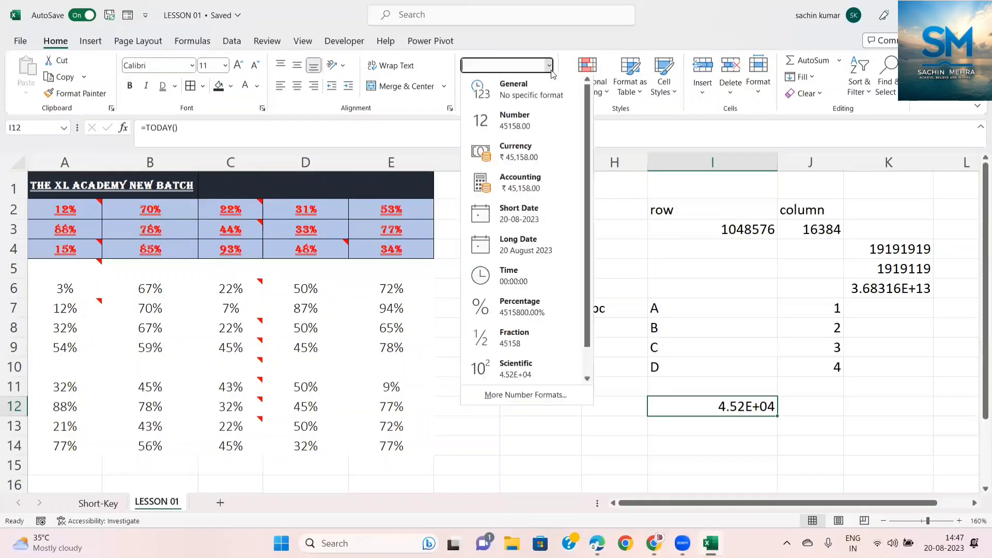
pyautogui.scroll(-1, 511, 252)
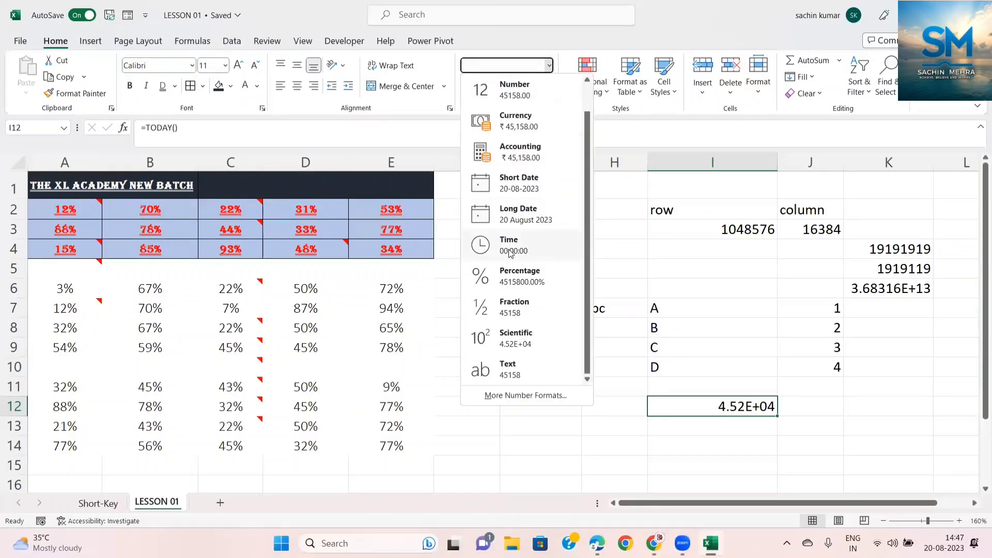
pyautogui.click(515, 373)
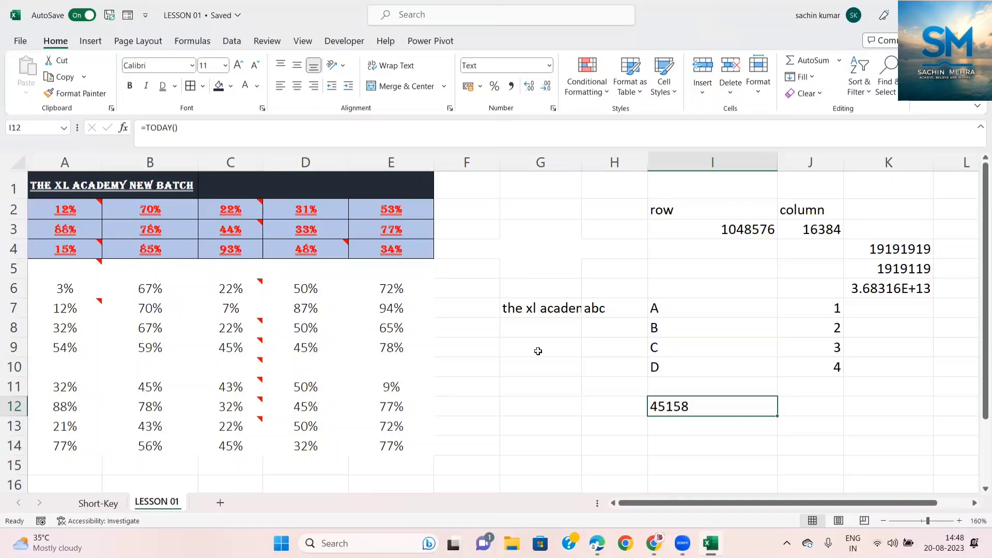
pyautogui.click(549, 66)
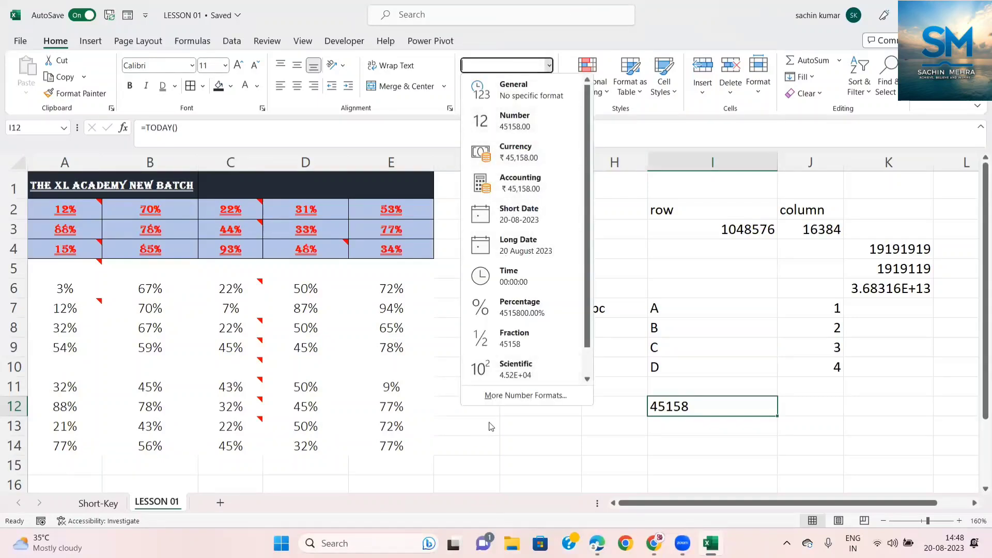
pyautogui.click(518, 214)
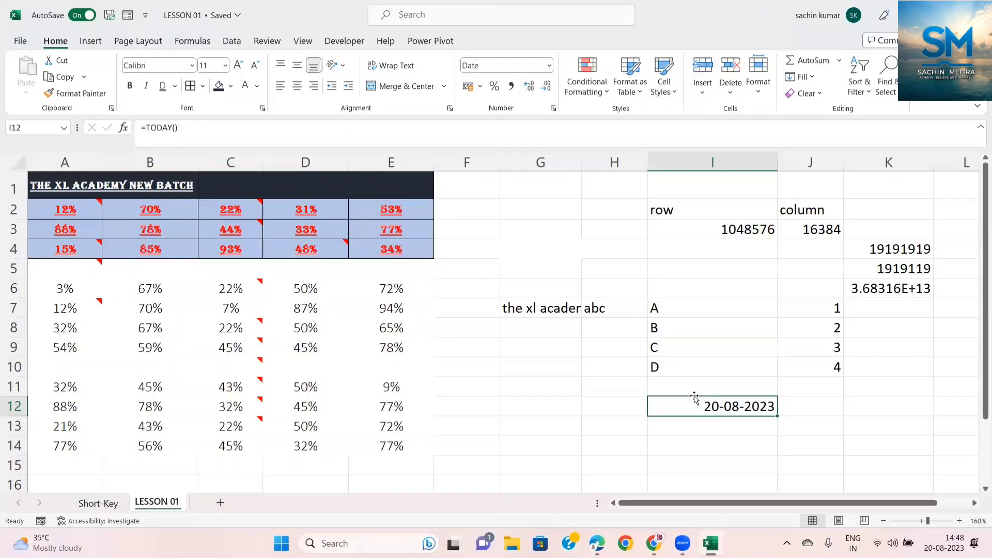
# Select A2, narrow columns I, J and K, and slightly widen column L.
pyautogui.press('Home')
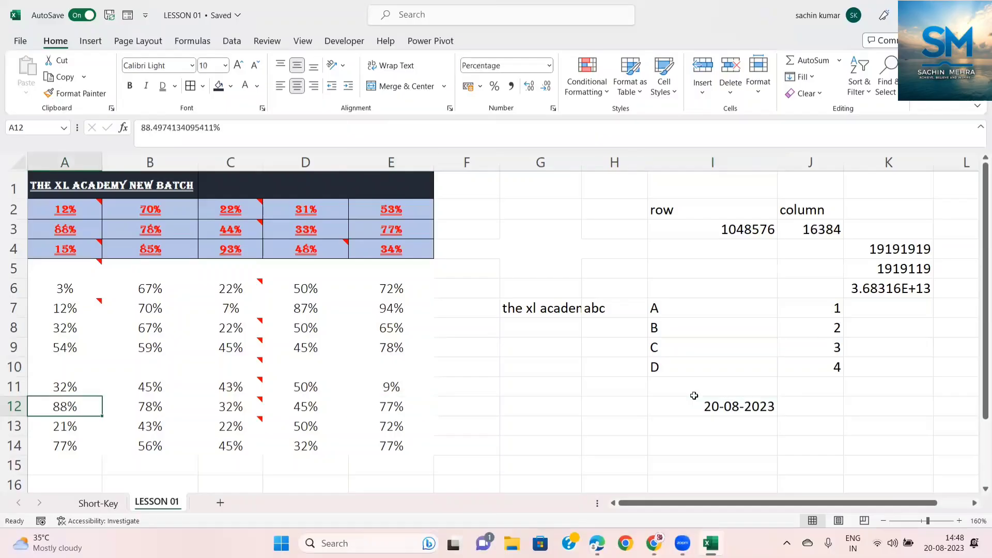
pyautogui.hotkey('ctrl', 'Up')
pyautogui.hotkey('ctrl', 'Up')
pyautogui.hotkey('ctrl', 'Up')
pyautogui.hotkey('ctrl', 'Up')
pyautogui.hotkey('ctrl', 'Up')
pyautogui.press('Down')
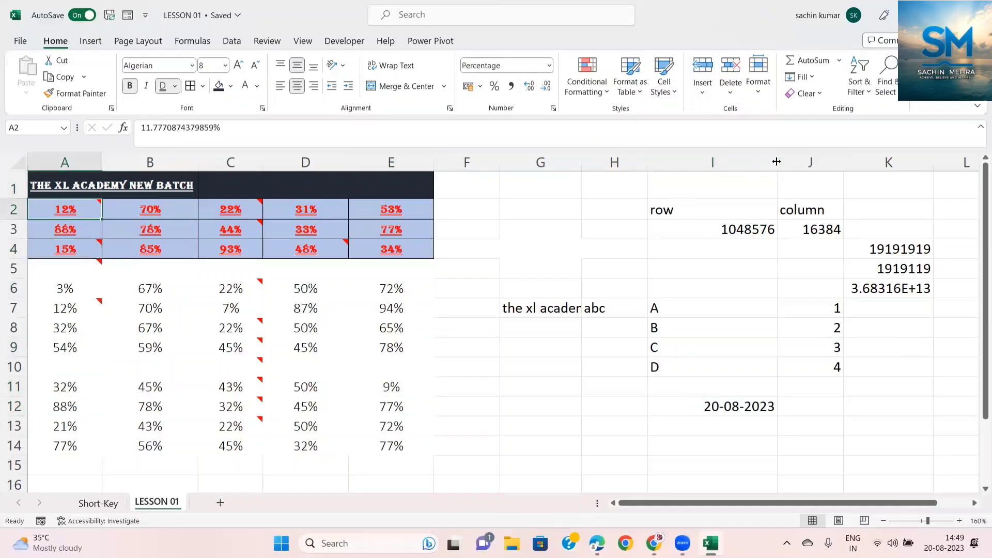
pyautogui.moveTo(778, 162); pyautogui.dragTo(730, 157)
pyautogui.moveTo(798, 158); pyautogui.dragTo(762, 156)
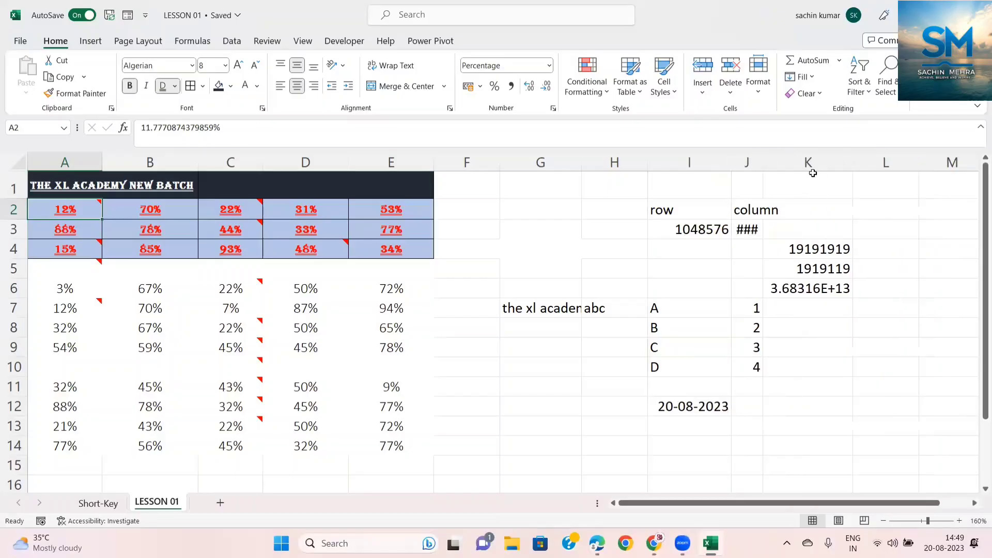
pyautogui.moveTo(856, 157); pyautogui.dragTo(777, 159)
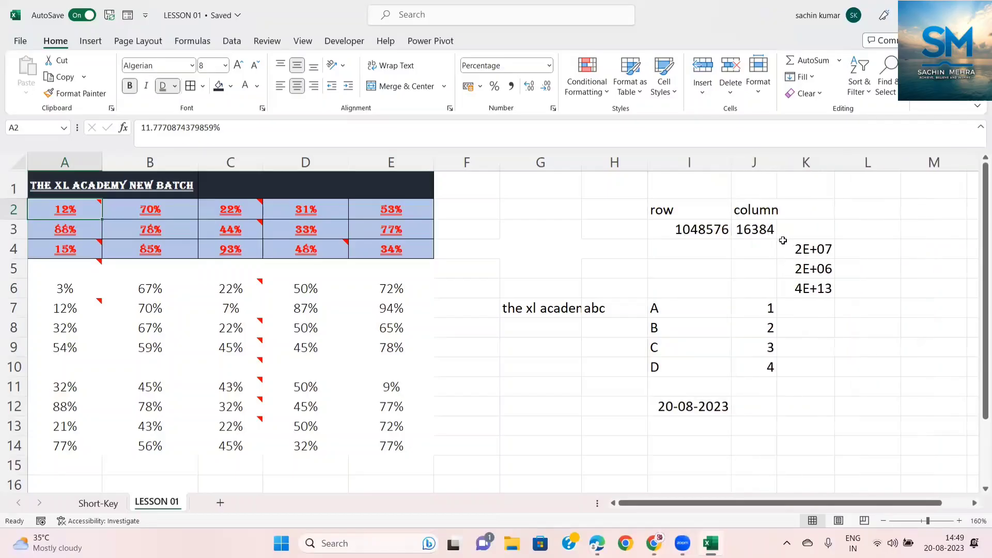
pyautogui.moveTo(900, 161); pyautogui.dragTo(919, 161)
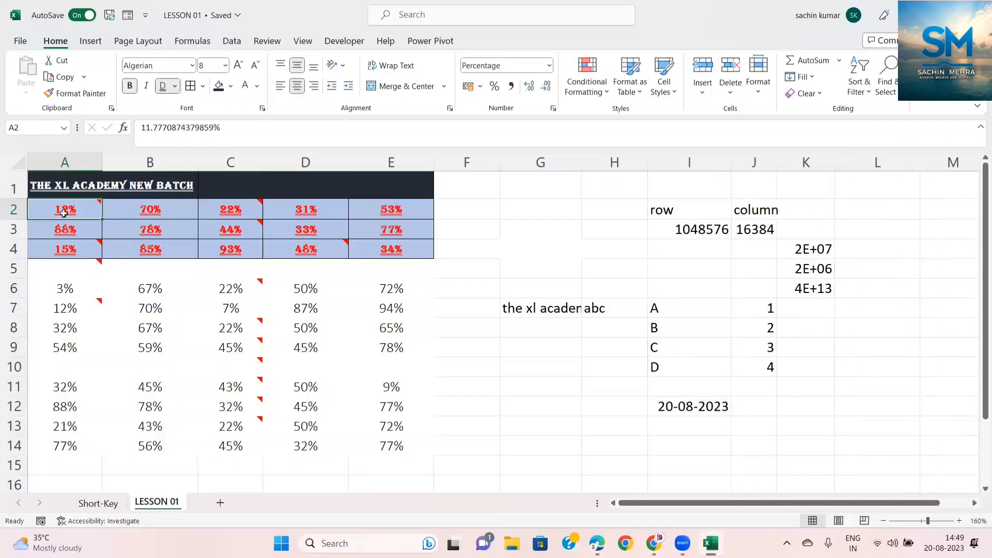
# Copy the percentage block in A2:A4 and paste it into column L starting at L2.
pyautogui.moveTo(64, 213)
pyautogui.hotkey('ctrl', 'c')
pyautogui.press('Right')
pyautogui.press('Right')
pyautogui.press('Right')
pyautogui.press('Right')
pyautogui.press('Right')
pyautogui.press('Right')
pyautogui.press('Right')
pyautogui.press('Right')
pyautogui.press('Right')
pyautogui.press('Right')
pyautogui.press('Right')
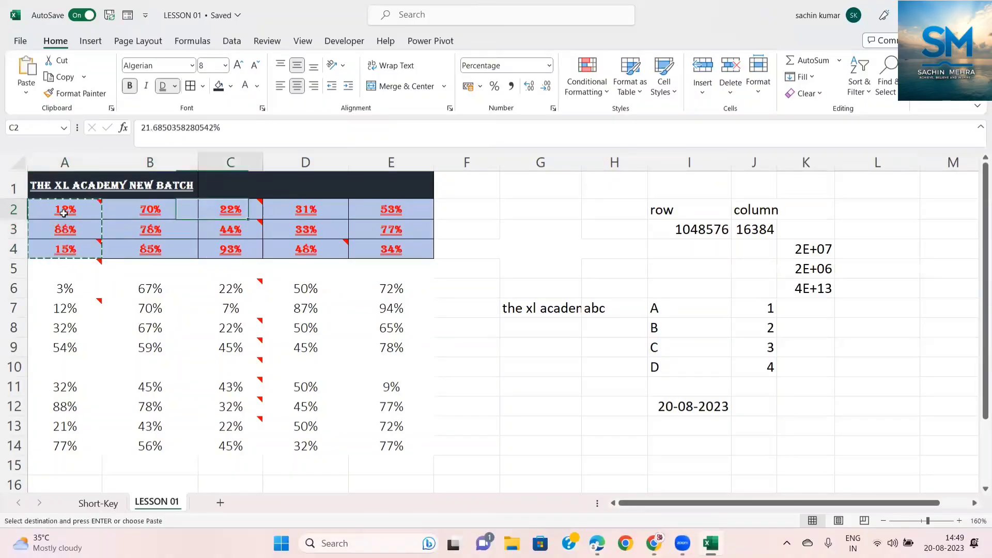
pyautogui.hotkey('ctrl', 'v')
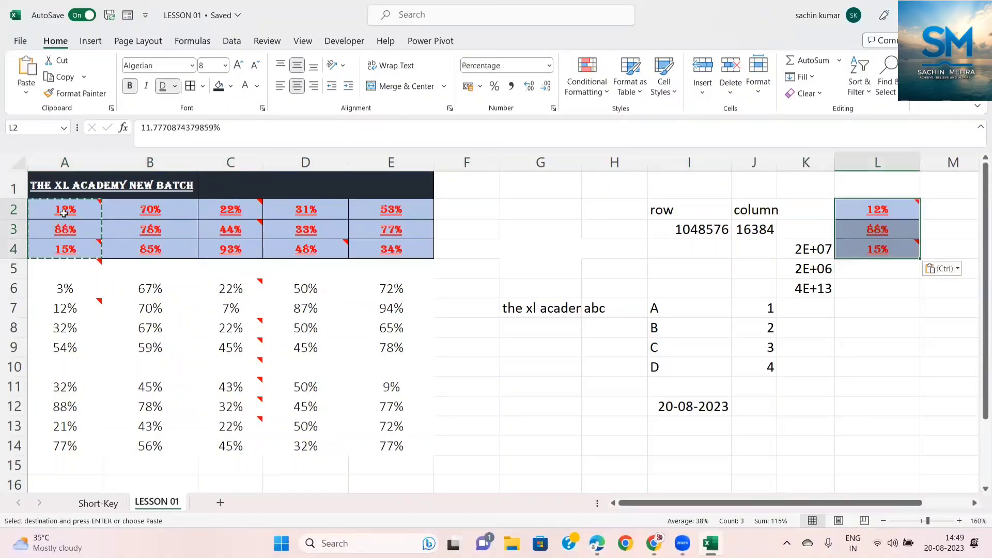
# Format the empty cells M2:M5 beside the pasted block as Short Date.
pyautogui.press('Right')
pyautogui.hotkey('shift', 'Down')
pyautogui.hotkey('shift', 'Down')
pyautogui.hotkey('shift', 'Down')
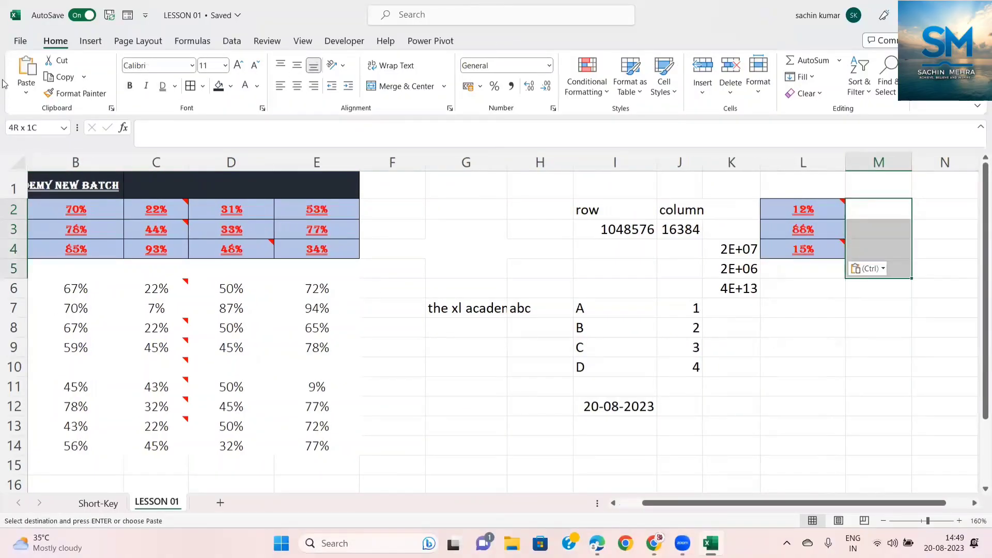
pyautogui.click(548, 66)
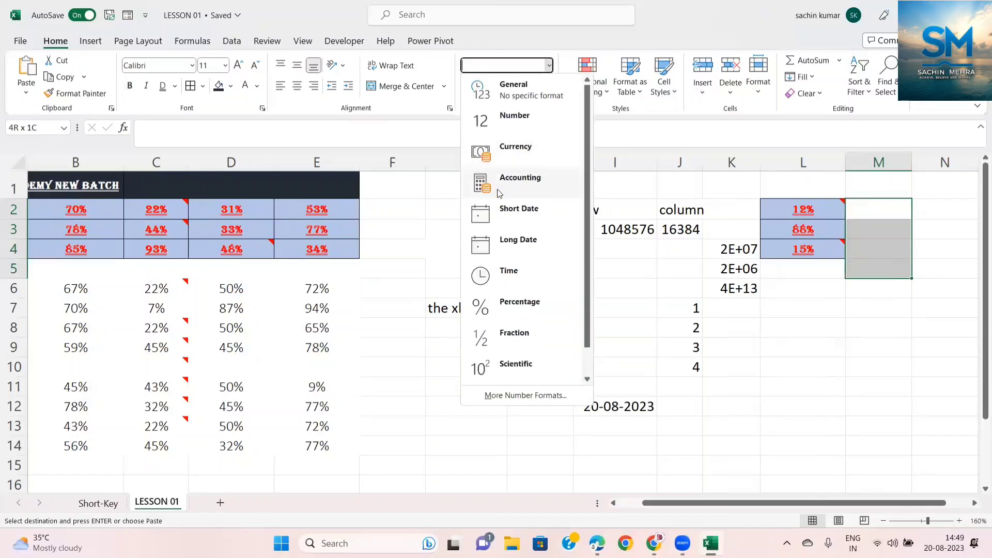
pyautogui.click(506, 223)
# Enter =VLOOKUP(L2,$A$2:$B$4,2,0) in M2 to look up the pasted percentage in the original table.
pyautogui.click(78, 211)
pyautogui.press('Left')
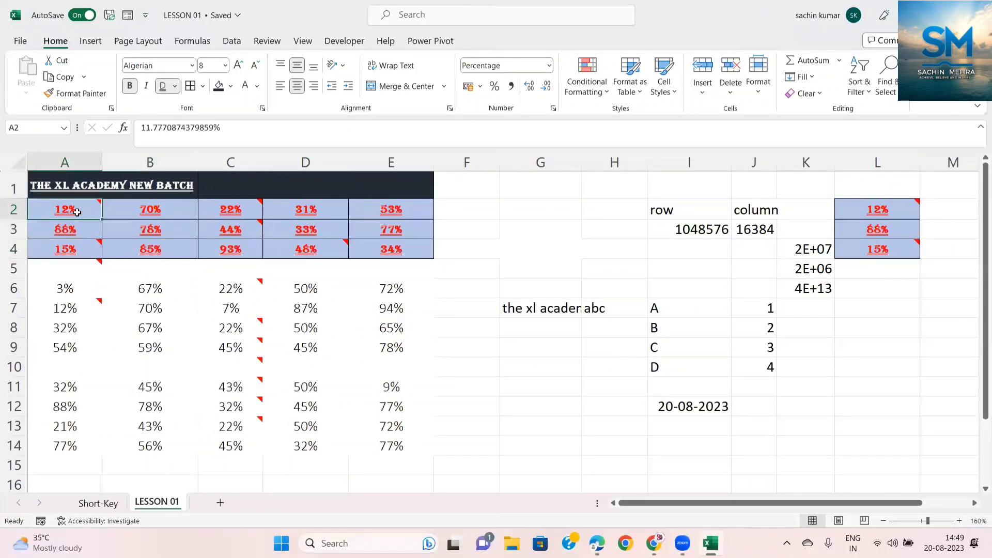
pyautogui.press('Right')
pyautogui.press('Down')
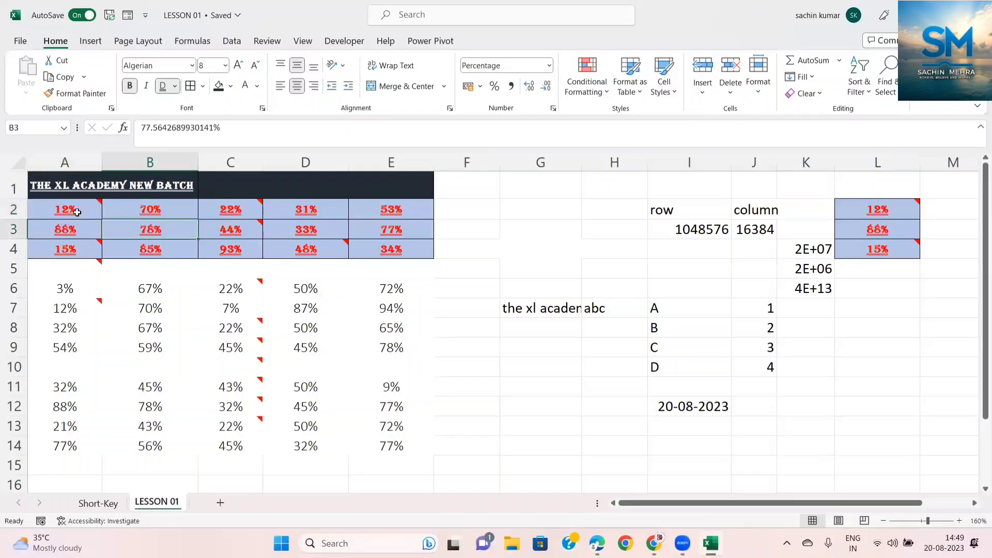
pyautogui.press('Up')
pyautogui.press('Right')
pyautogui.press('Right')
pyautogui.press('Right')
pyautogui.press('Right')
pyautogui.press('Right')
pyautogui.press('Right')
pyautogui.press('Right')
pyautogui.press('Right')
pyautogui.press('Right')
pyautogui.press('Right')
pyautogui.press('Right')
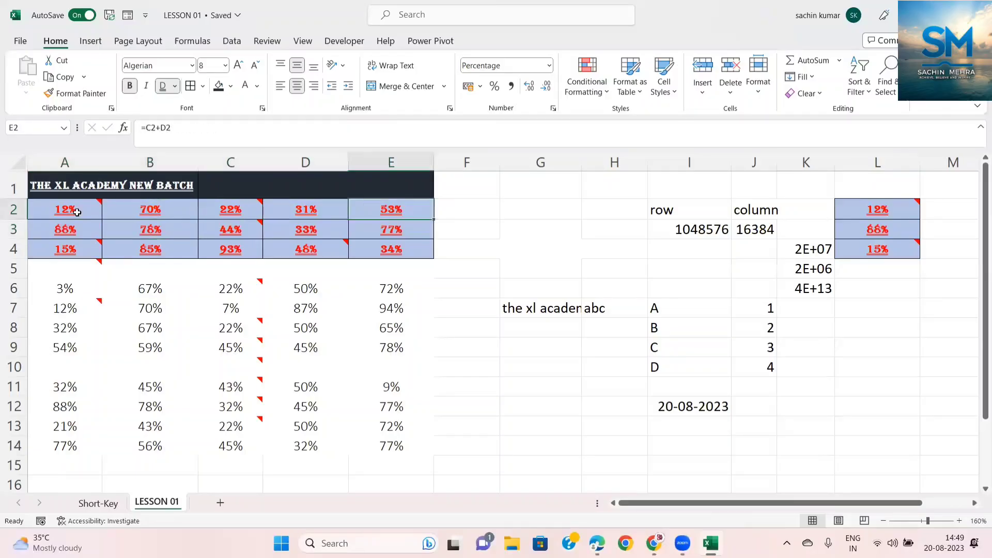
pyautogui.write('=V')
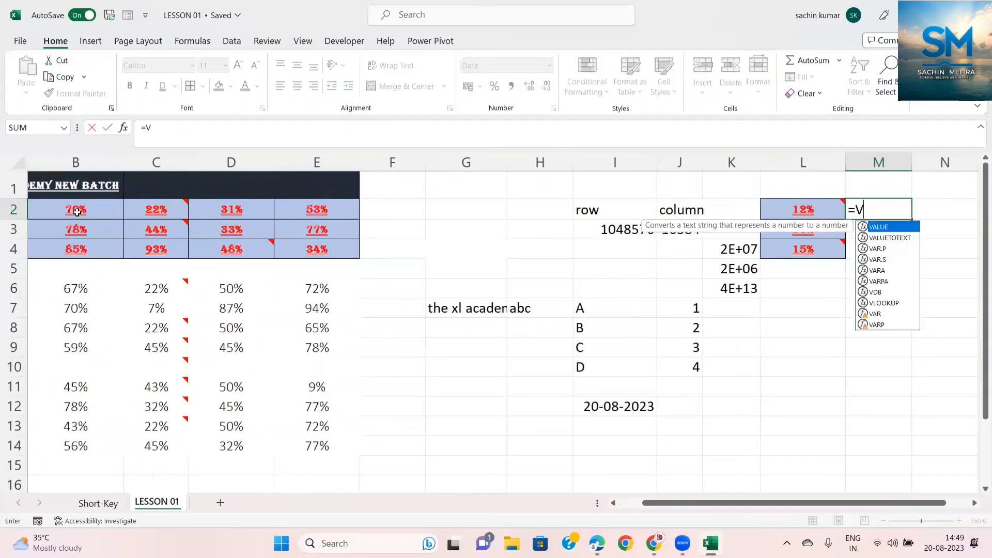
pyautogui.press('Tab')
pyautogui.press('Left')
pyautogui.write(',')
pyautogui.hotkey('ctrl', 'Left')
pyautogui.hotkey('ctrl', 'Left')
pyautogui.hotkey('ctrl', 'Left')
pyautogui.hotkey('ctrl', 'Left')
pyautogui.hotkey('ctrl', 'Left')
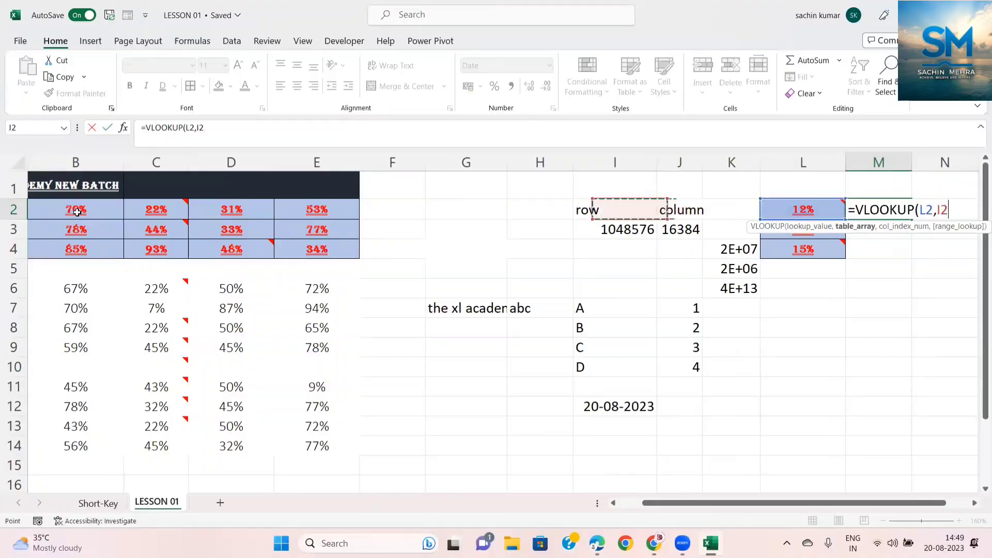
pyautogui.hotkey('shift', 'Right')
pyautogui.hotkey('shift', 'Down')
pyautogui.hotkey('shift', 'Down')
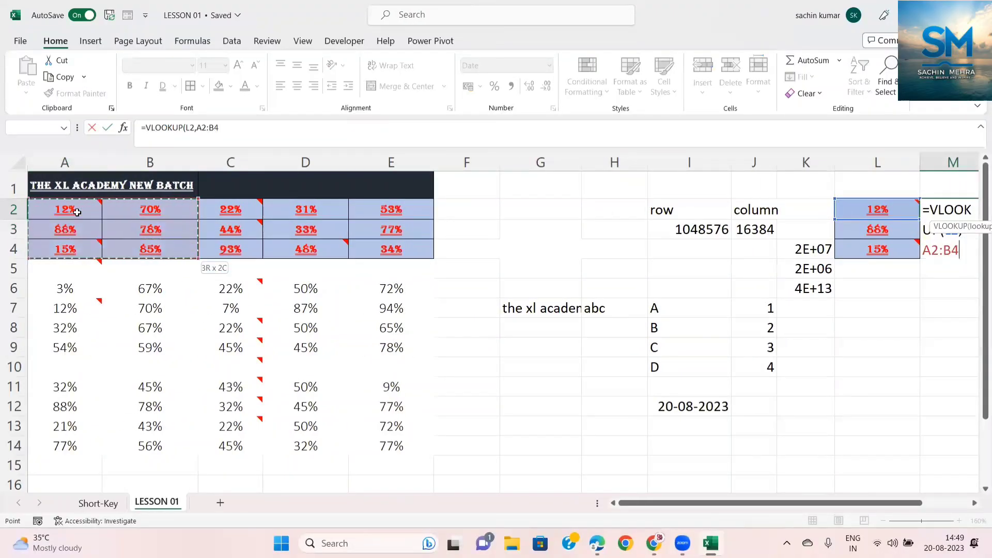
pyautogui.press('F4')
pyautogui.write(',2,')
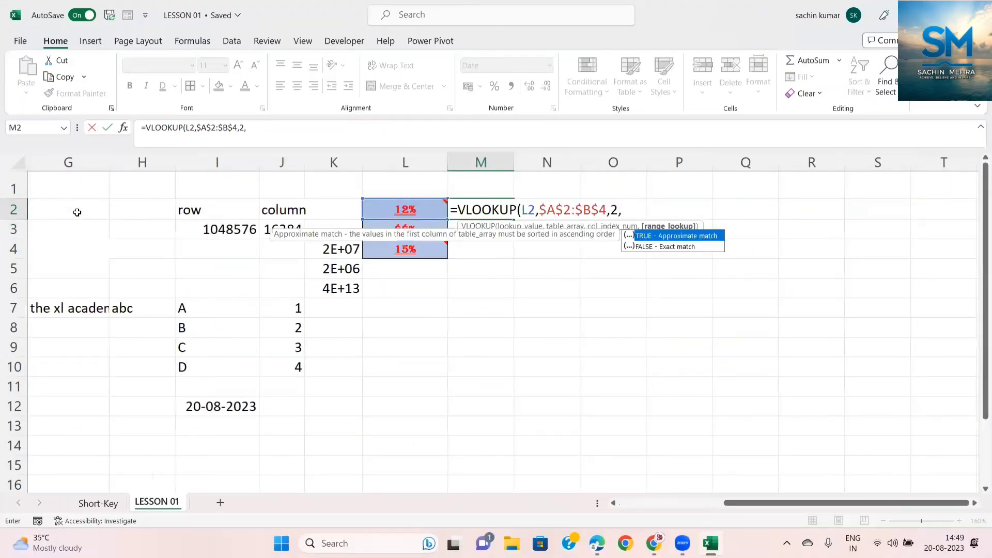
pyautogui.write('0')
pyautogui.press('Return')
# Fill the VLOOKUP formula from M2 down to M4 and slightly widen column M.
pyautogui.press('Return')
pyautogui.hotkey('shift', 'Up')
pyautogui.hotkey('shift', 'Up')
pyautogui.hotkey('ctrl', 'd')
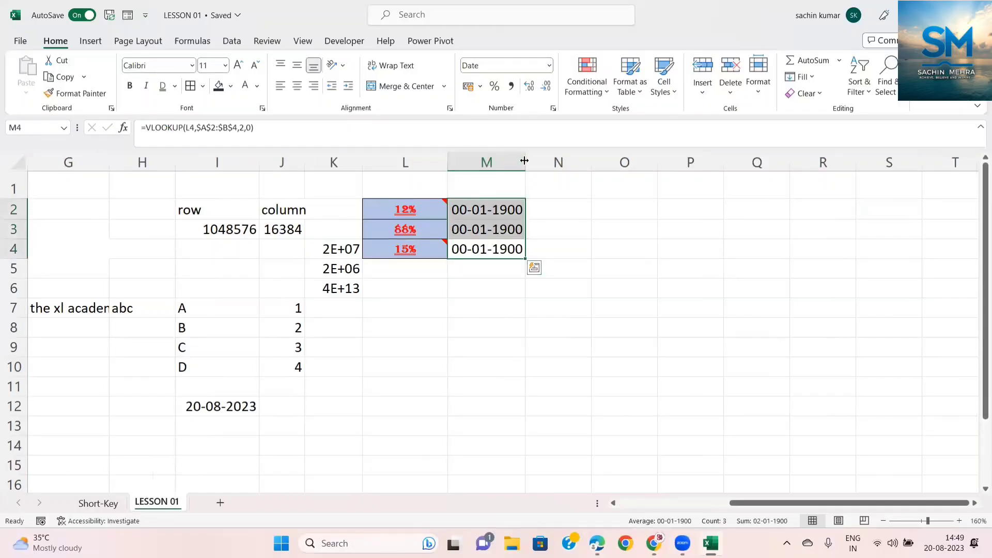
pyautogui.moveTo(525, 163); pyautogui.dragTo(546, 163)
# Select G2 and narrow columns F and G to bring the lookup results closer to the table.
pyautogui.click(497, 214)
pyautogui.hotkey('ctrl', 'Left')
pyautogui.hotkey('ctrl', 'Left')
pyautogui.hotkey('ctrl', 'Left')
pyautogui.hotkey('ctrl', 'Left')
pyautogui.hotkey('ctrl', 'Left')
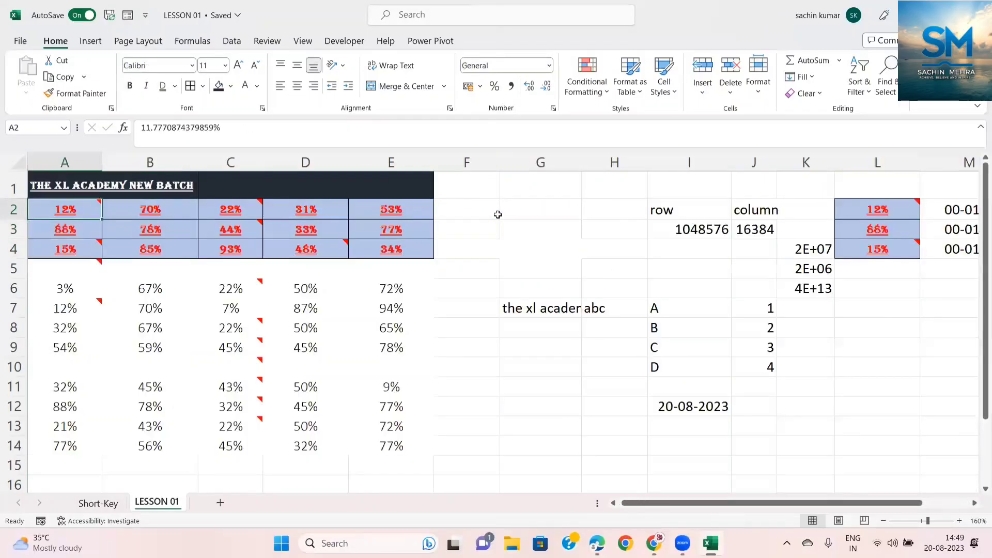
pyautogui.press('Right')
pyautogui.press('Right')
pyautogui.press('Right')
pyautogui.press('Right')
pyautogui.press('Right')
pyautogui.press('Right')
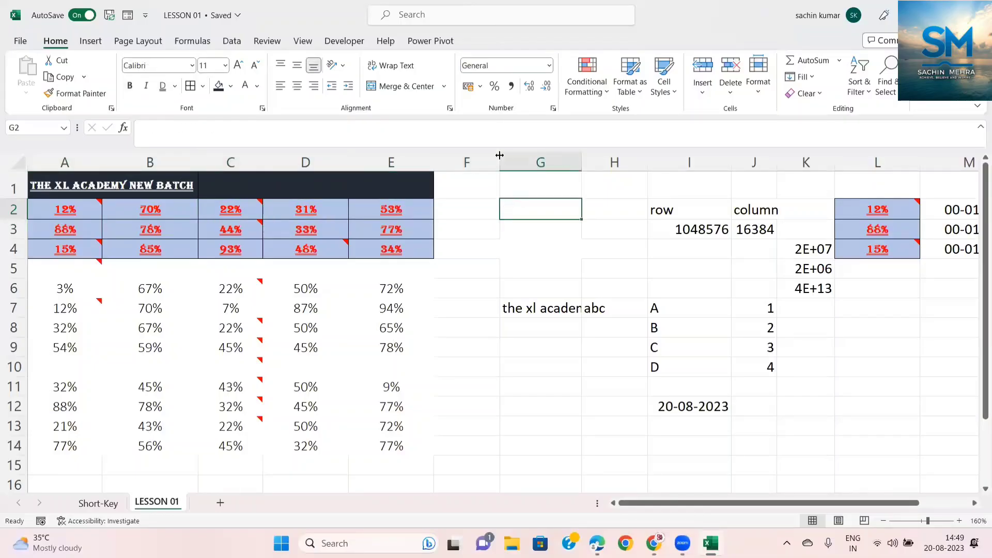
pyautogui.moveTo(500, 160); pyautogui.dragTo(477, 159)
pyautogui.moveTo(558, 162); pyautogui.dragTo(515, 162)
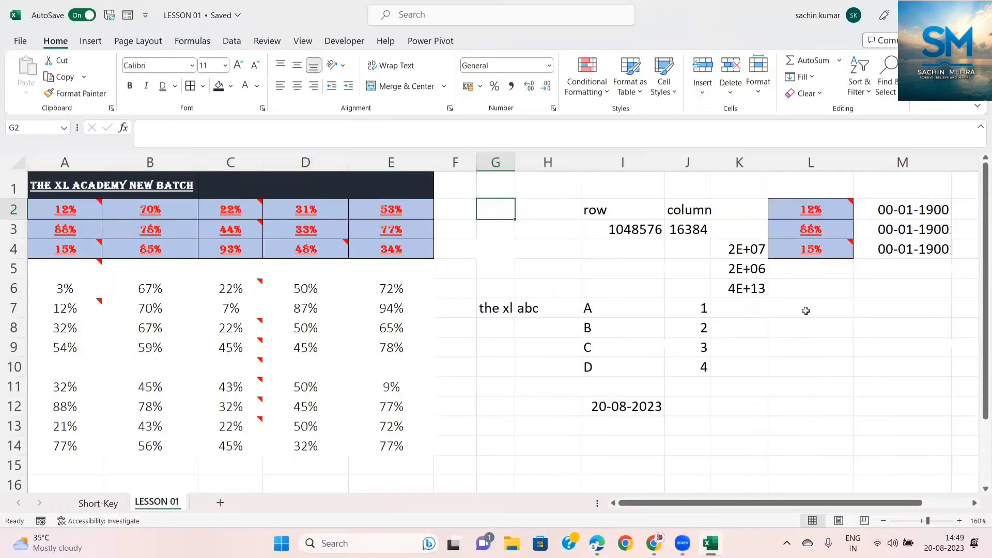
# Format the VLOOKUP results in M2:M4 as Percentage to match the source column B.
pyautogui.hotkey('ctrl', 'Right')
pyautogui.hotkey('ctrl', 'Right')
pyautogui.hotkey('ctrl', 'Right')
pyautogui.hotkey('ctrl', 'Right')
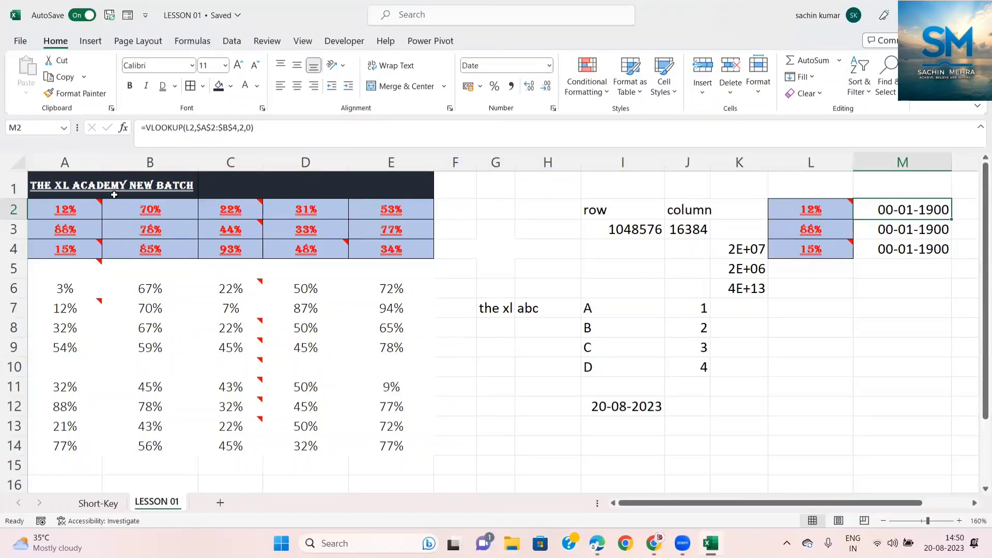
pyautogui.click(124, 209)
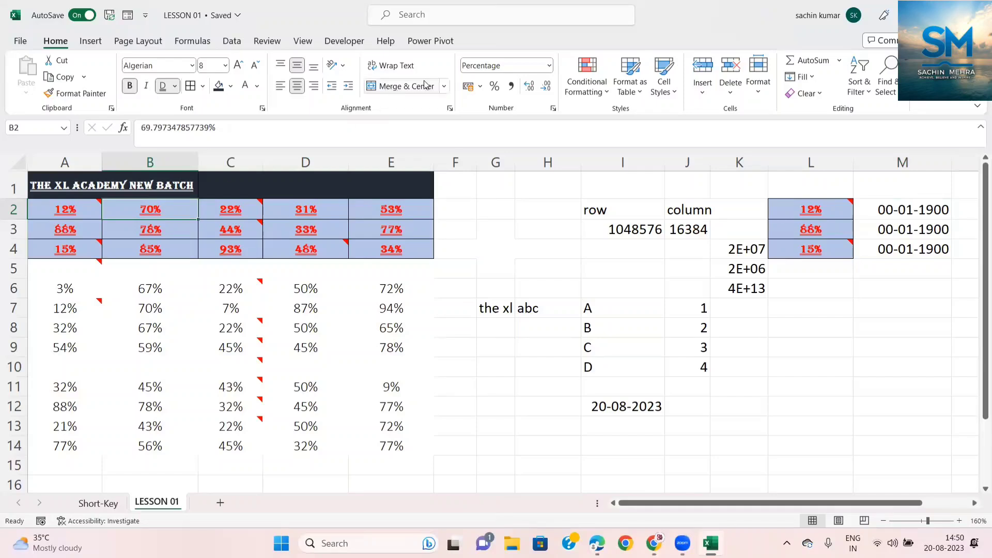
pyautogui.moveTo(878, 208); pyautogui.dragTo(898, 252)
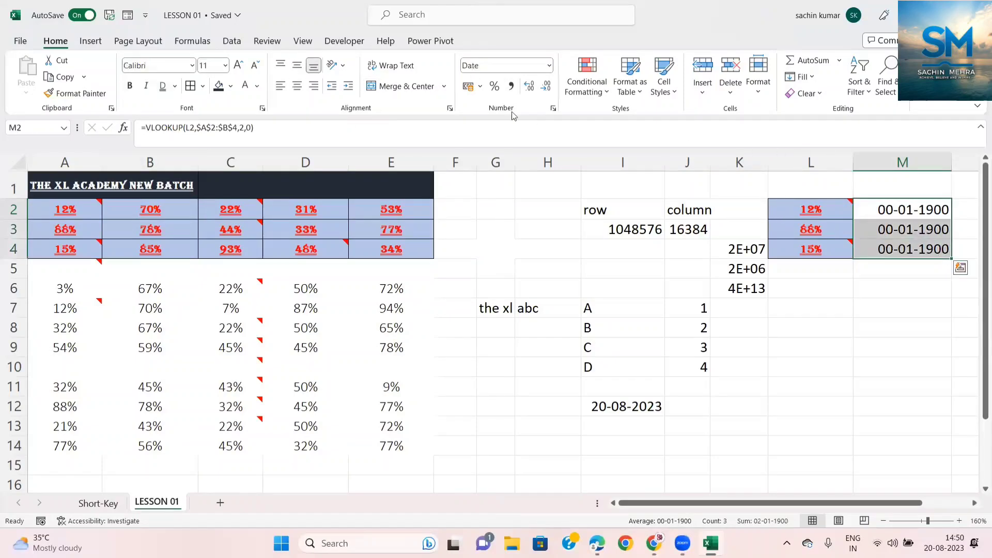
pyautogui.click(548, 66)
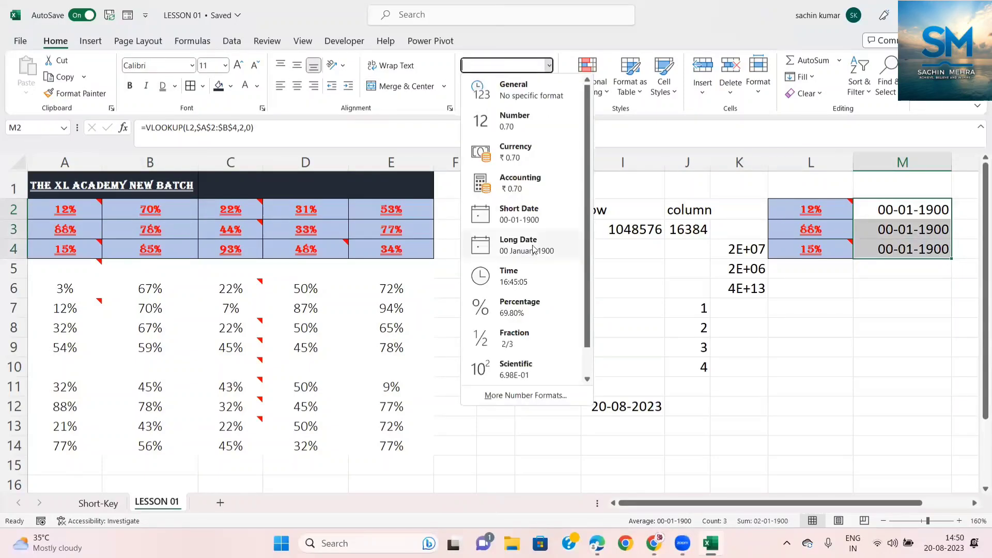
pyautogui.click(518, 306)
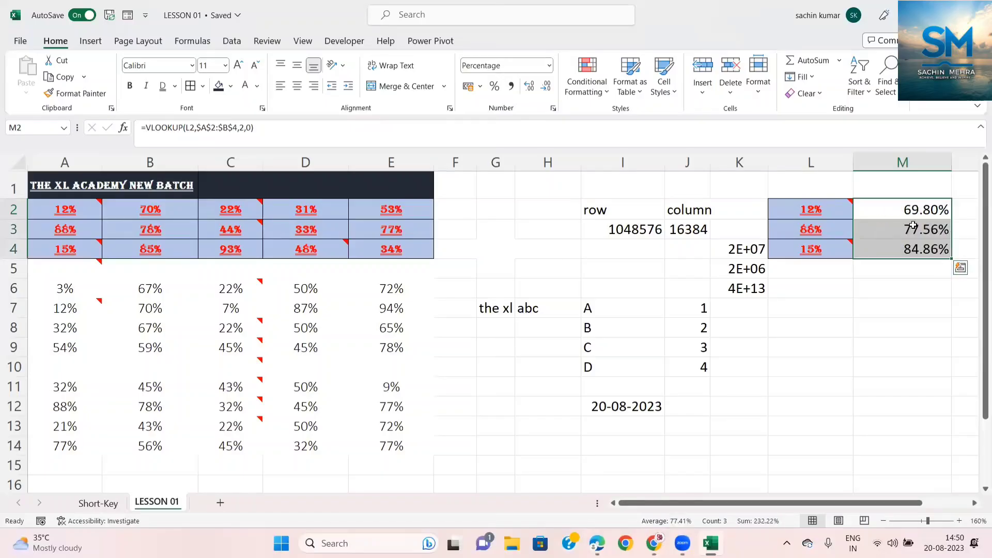
# Reduce the percentages in M2:M4 to zero decimal places.
pyautogui.click(529, 87)
pyautogui.click(545, 87)
pyautogui.click(545, 87)
pyautogui.click(545, 87)
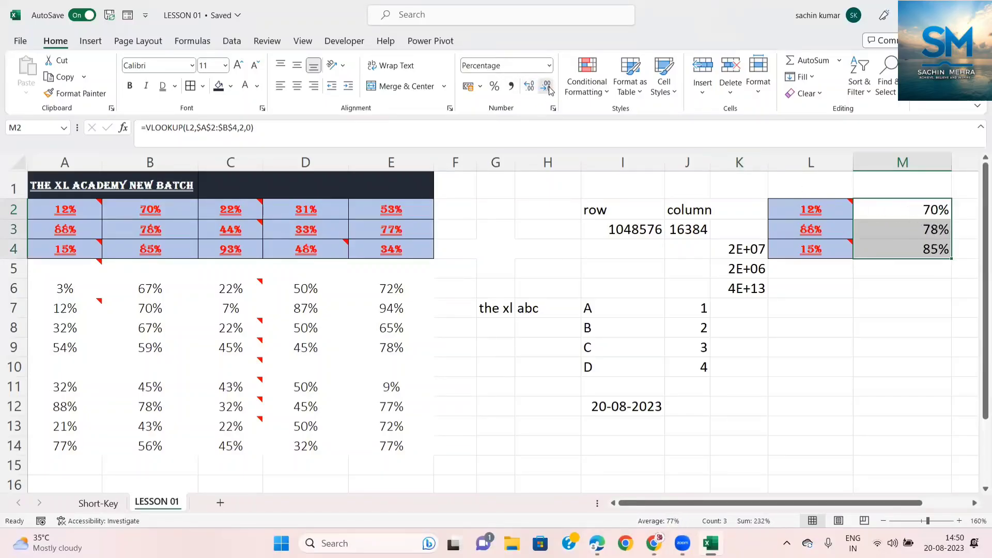
# Convert the lookup values in L2:L3 to the Text format with Text to Columns.
pyautogui.click(885, 211)
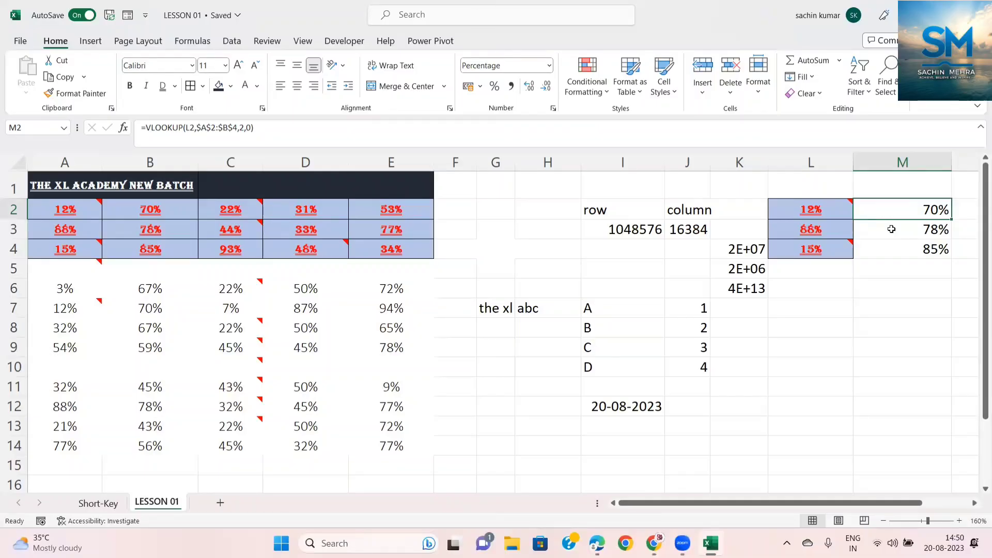
pyautogui.press('Left')
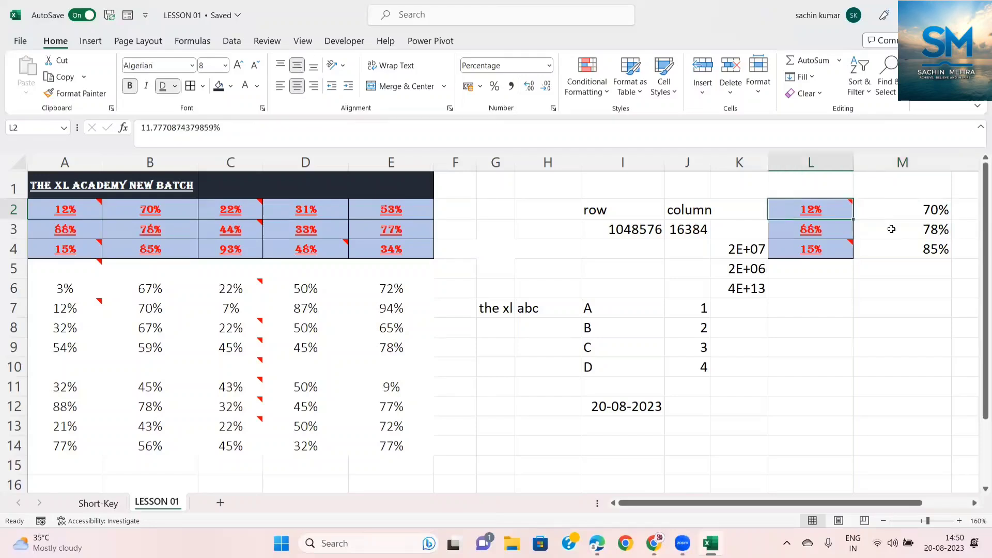
pyautogui.hotkey('shift', 'Down')
pyautogui.hotkey('alt', 'a')
pyautogui.press('e')
pyautogui.hotkey('alt', 'n')
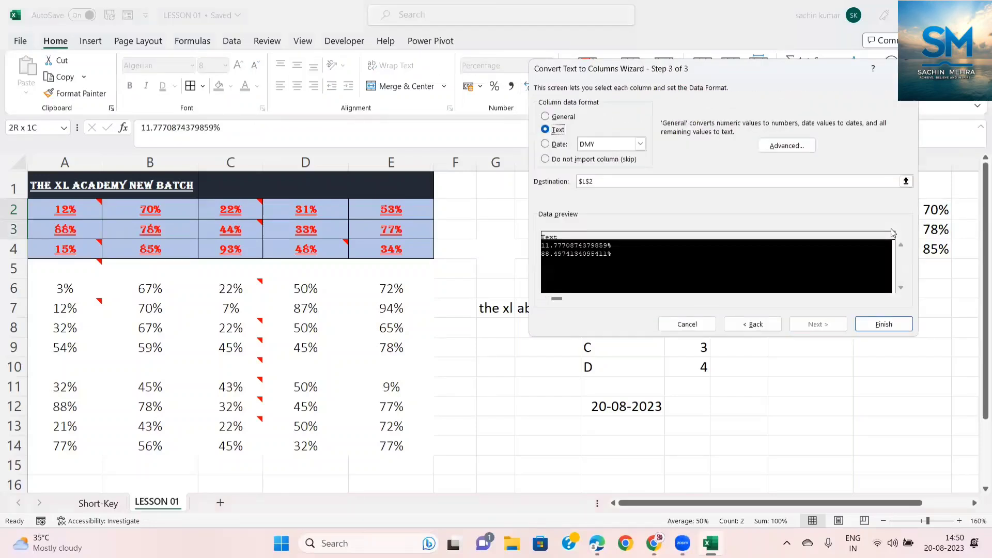
pyautogui.hotkey('alt', 'f')
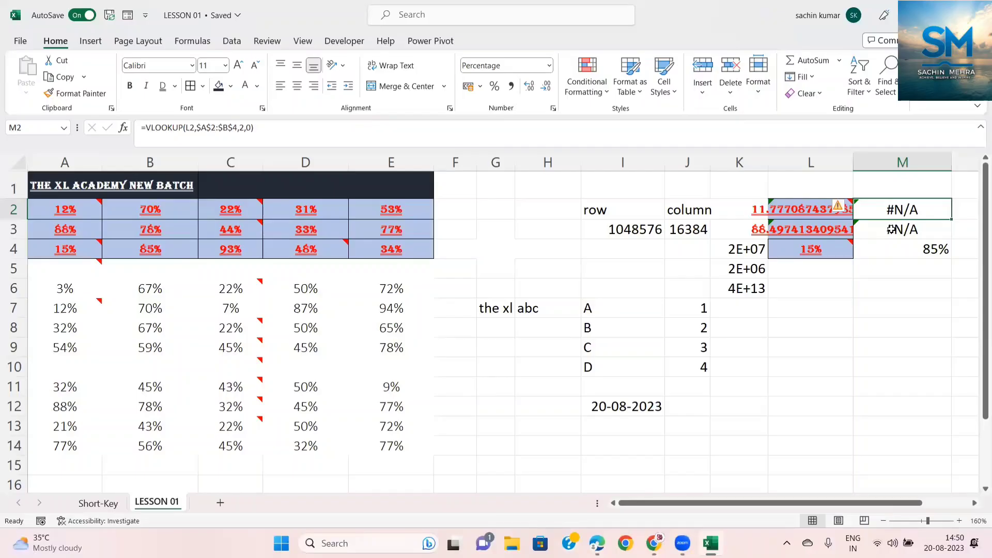
# Check the converted values in L2:L3 against the lookup formulas in column M, and undo the text conversion.
pyautogui.press('Left')
pyautogui.press('Down')
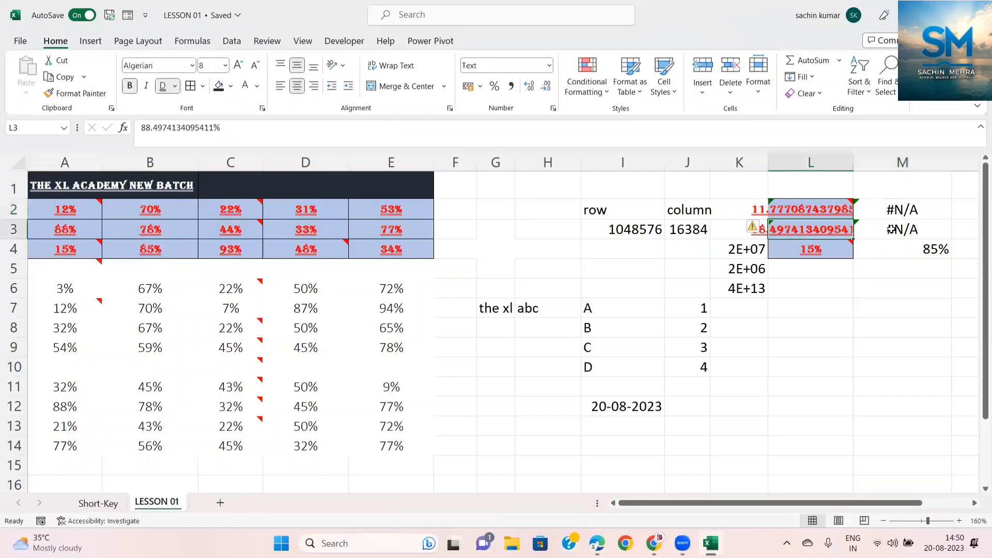
pyautogui.press('Up')
pyautogui.press('Down')
pyautogui.press('Right')
pyautogui.press('Up')
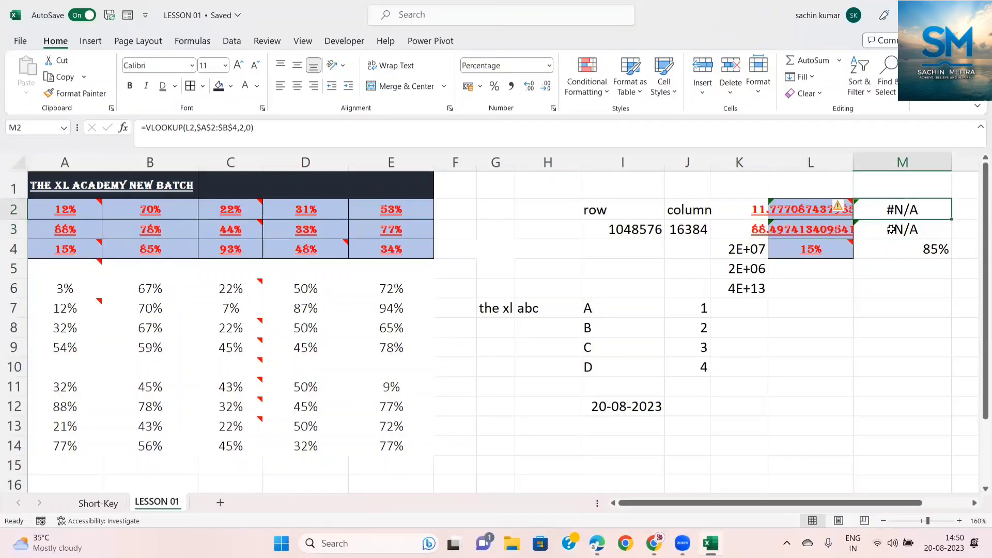
pyautogui.hotkey('ctrl', 'z')
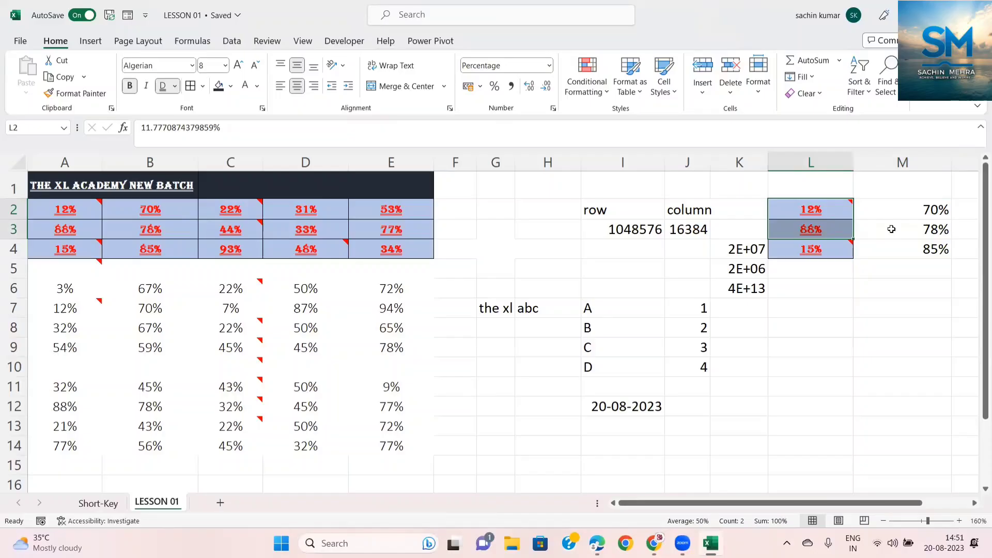
pyautogui.press('Right')
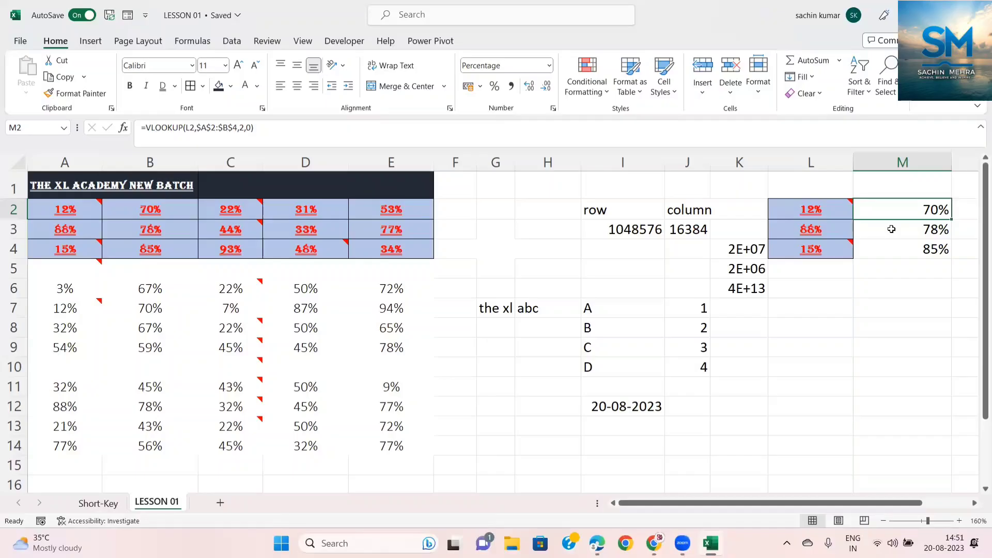
pyautogui.press('Left')
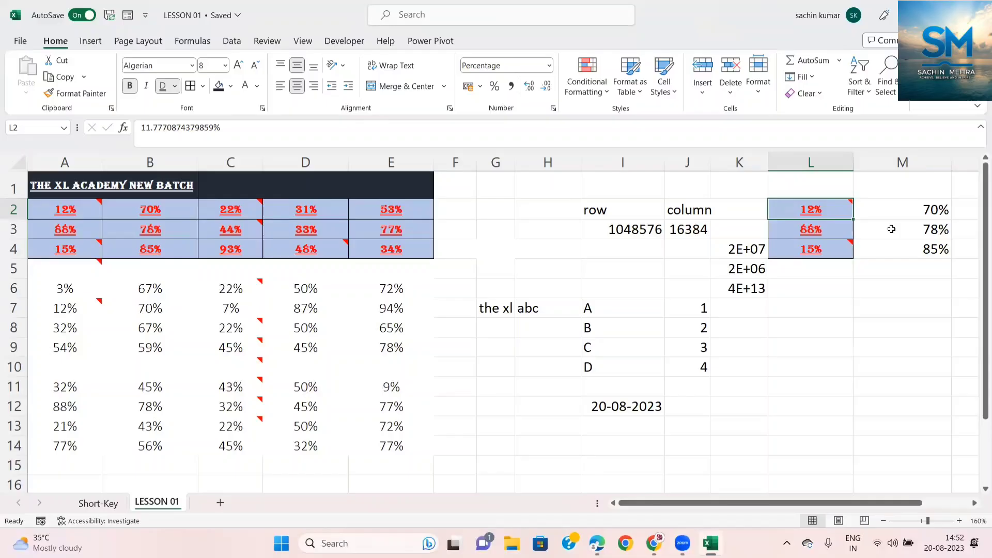
pyautogui.press('Left')
pyautogui.press('Left')
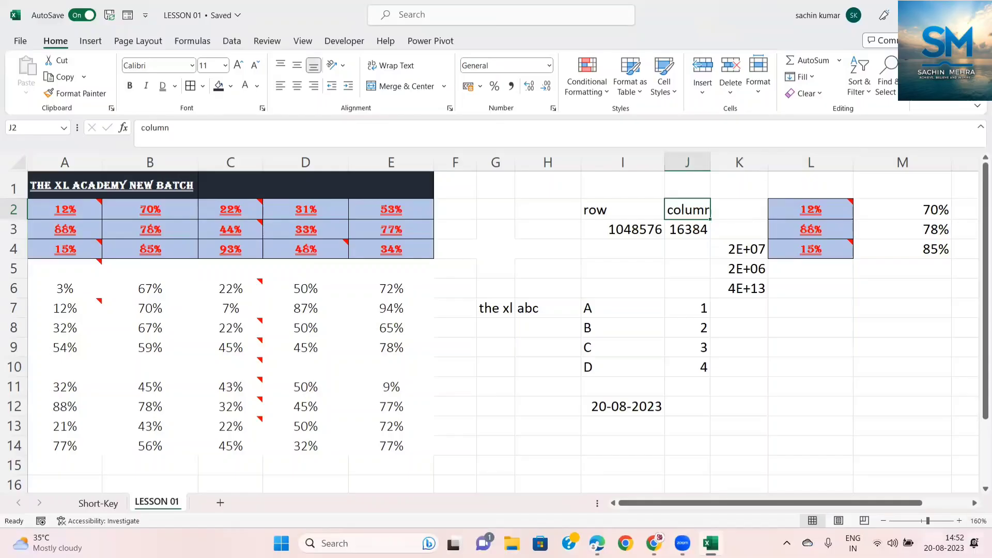
pyautogui.click(741, 136)
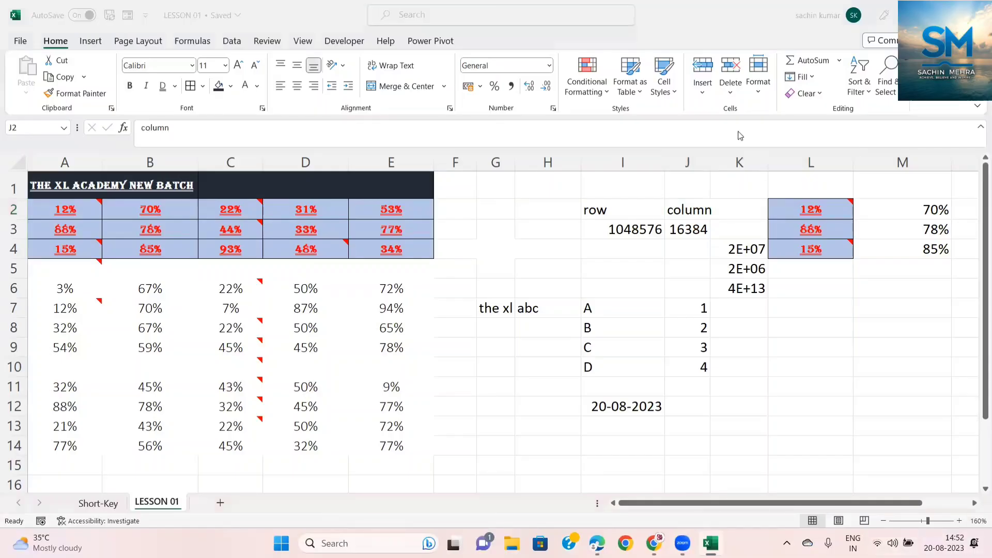
pyautogui.click(609, 231)
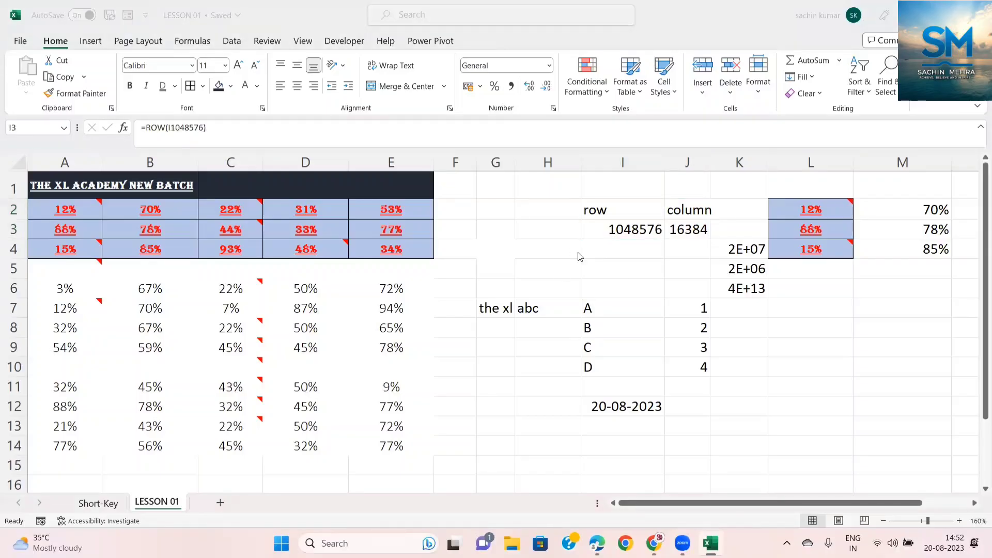
# Check the Day 1 topics in the Advance Excel contents PDF, and return to the LESSON 01 workbook.
pyautogui.hotkey('alt', 'Tab')
pyautogui.hotkey('alt', 'Tab')
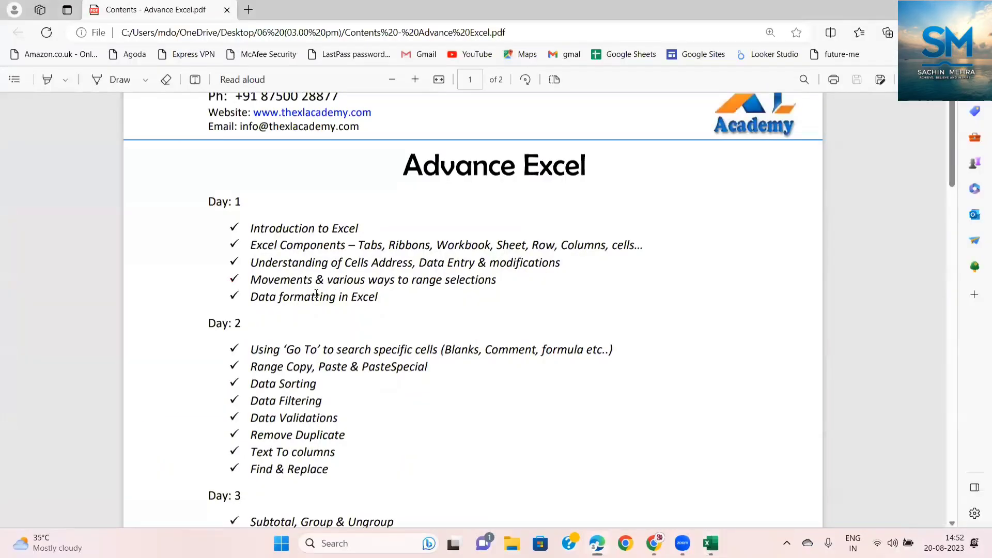
pyautogui.hotkey('alt', 'Tab')
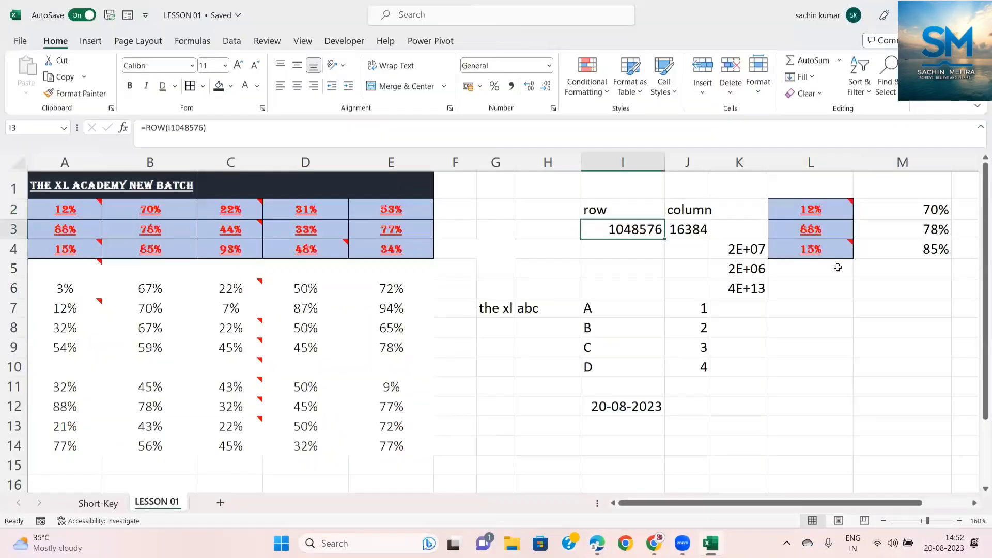
# Review the number formats, accounting currency formats and Format Cells number categories available for cell M2 without changing its format.
pyautogui.click(903, 206)
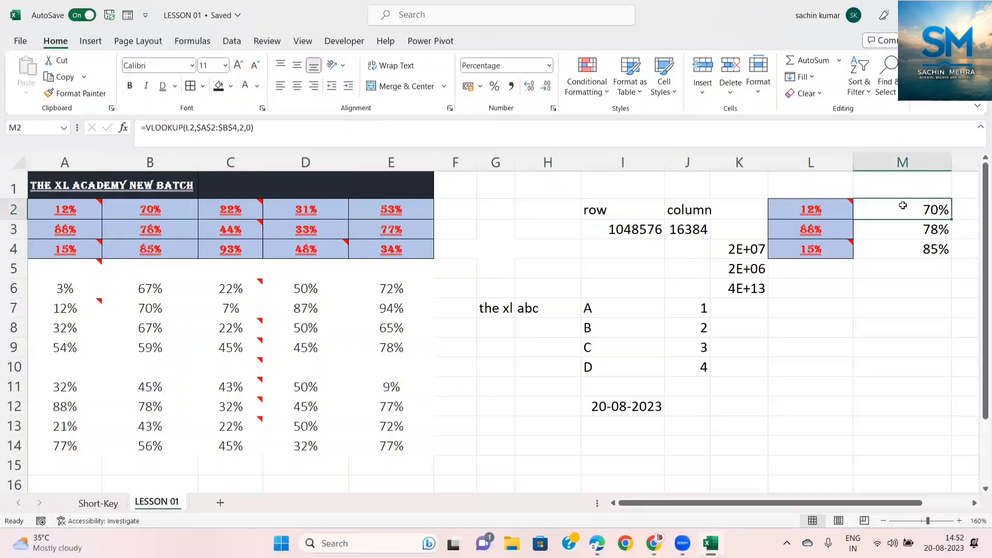
pyautogui.click(508, 65)
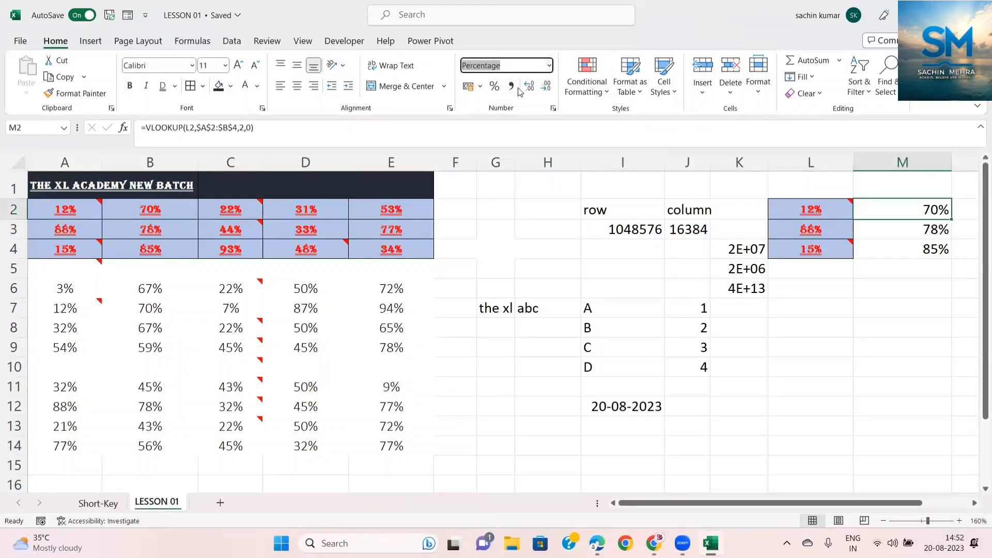
pyautogui.click(549, 66)
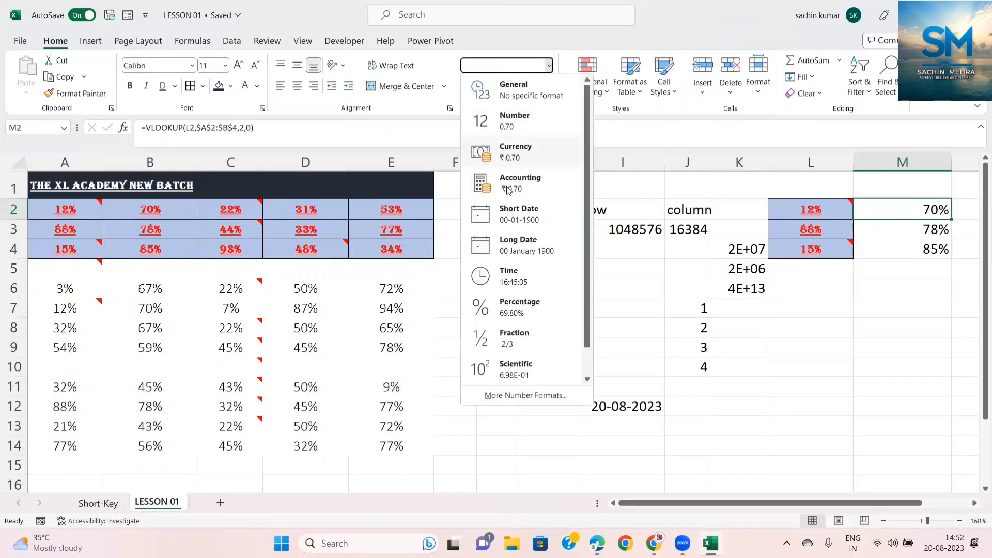
pyautogui.click(425, 140)
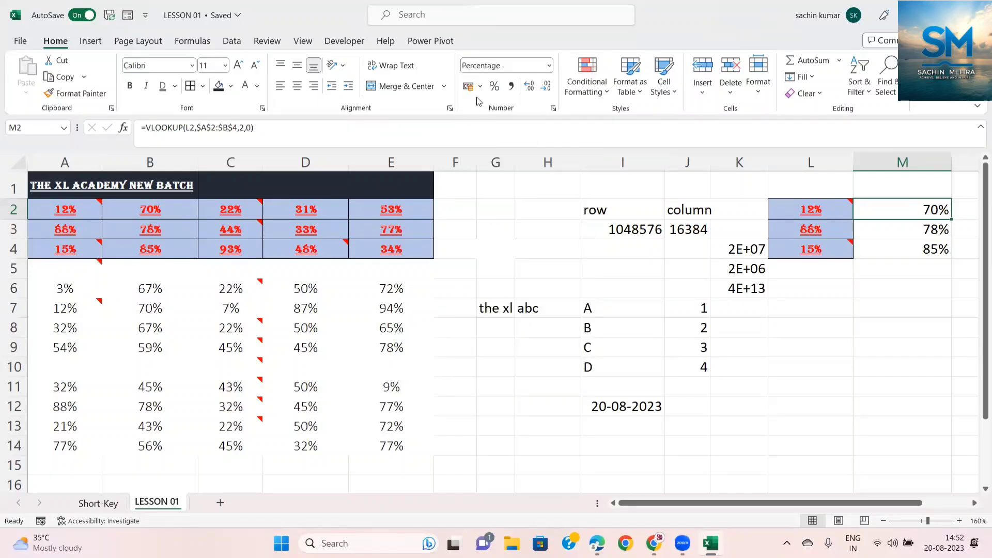
pyautogui.click(480, 86)
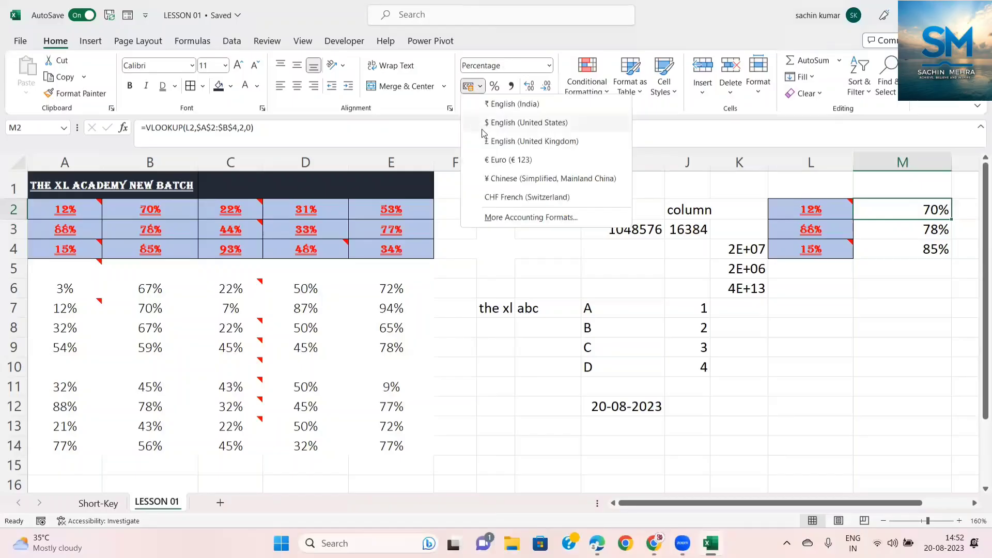
pyautogui.click(399, 146)
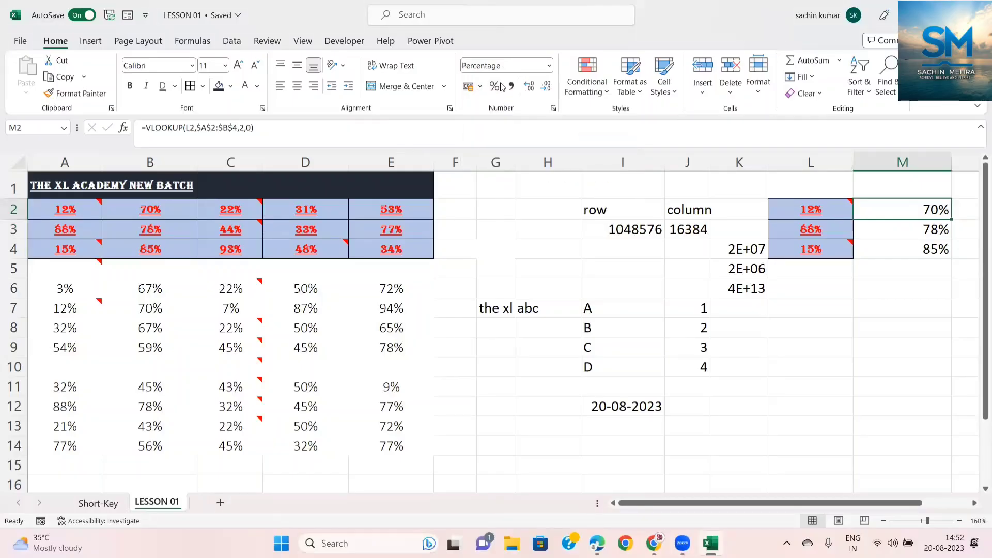
pyautogui.click(553, 109)
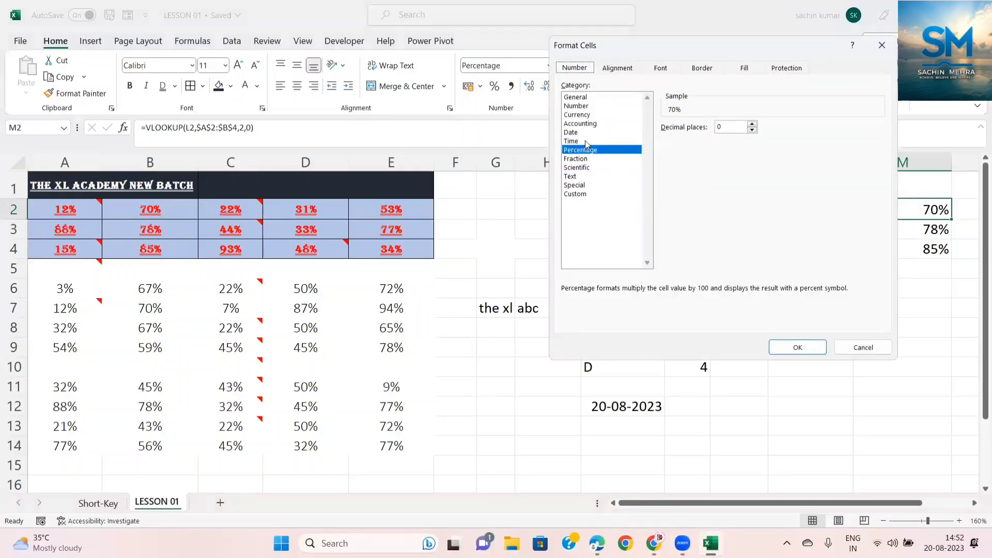
pyautogui.click(875, 347)
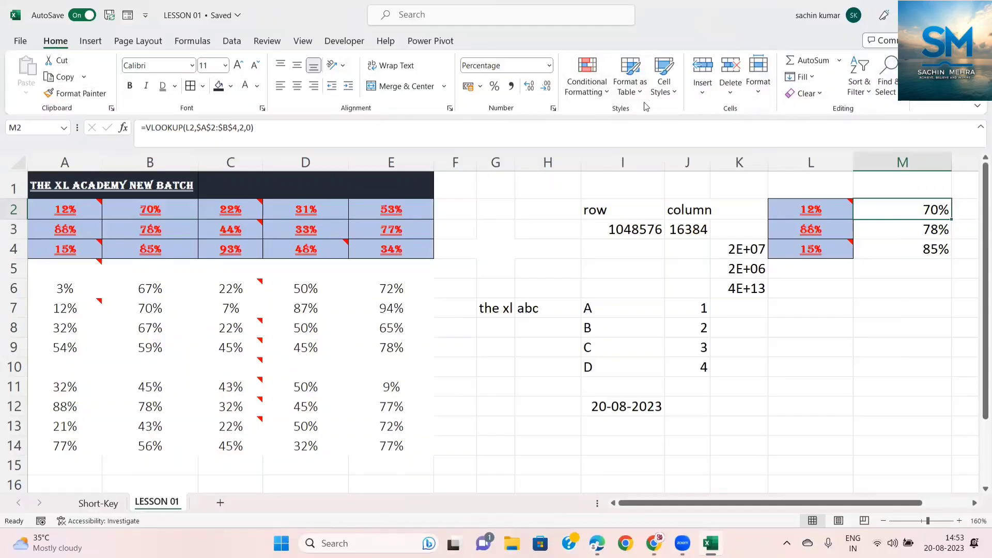
pyautogui.click(560, 303)
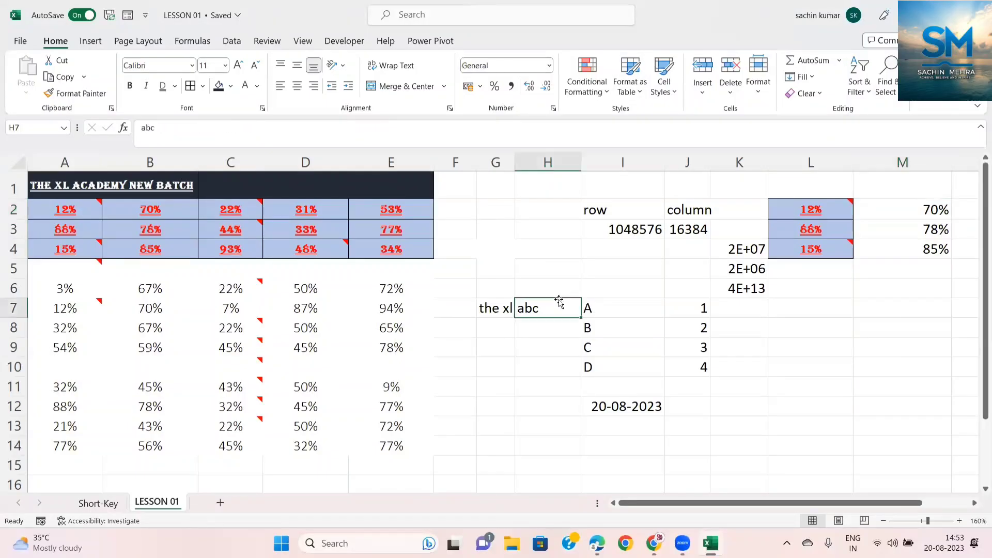
# Highlight the Day 2 topic on using 'Go To' in the Advance Excel contents PDF, and return to the Excel workbook.
pyautogui.hotkey('alt', 'Tab')
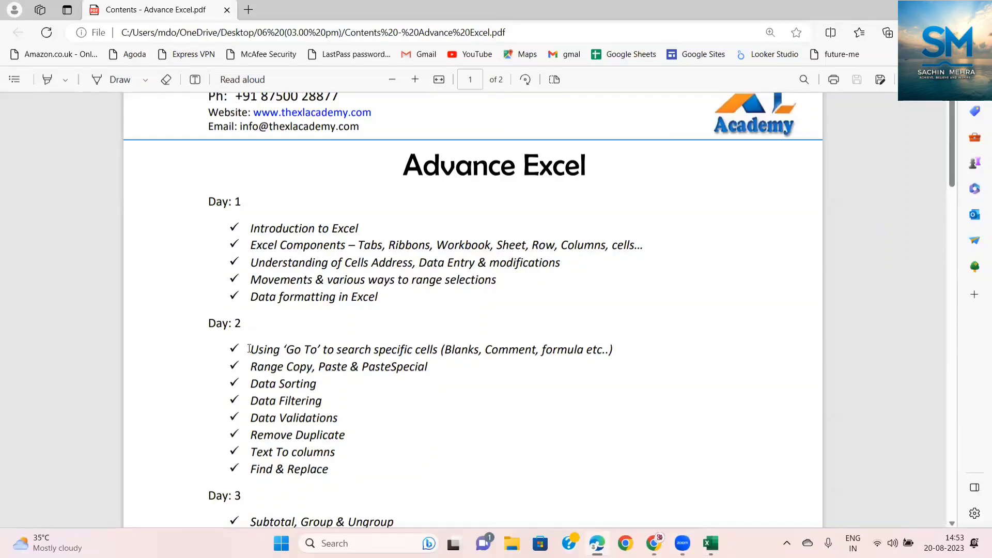
pyautogui.moveTo(249, 349); pyautogui.dragTo(358, 482)
pyautogui.click(262, 356)
pyautogui.moveTo(253, 354); pyautogui.dragTo(621, 383)
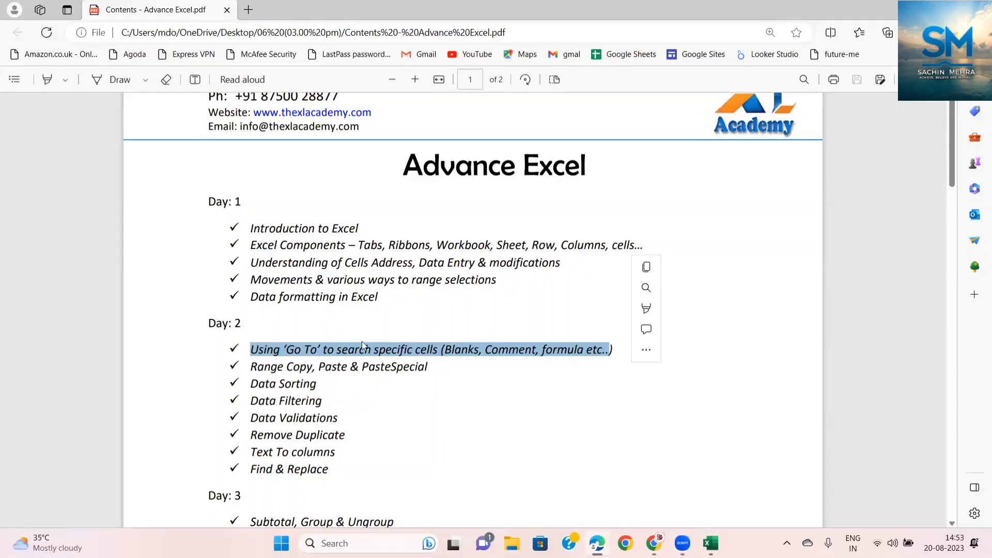
pyautogui.click(277, 305)
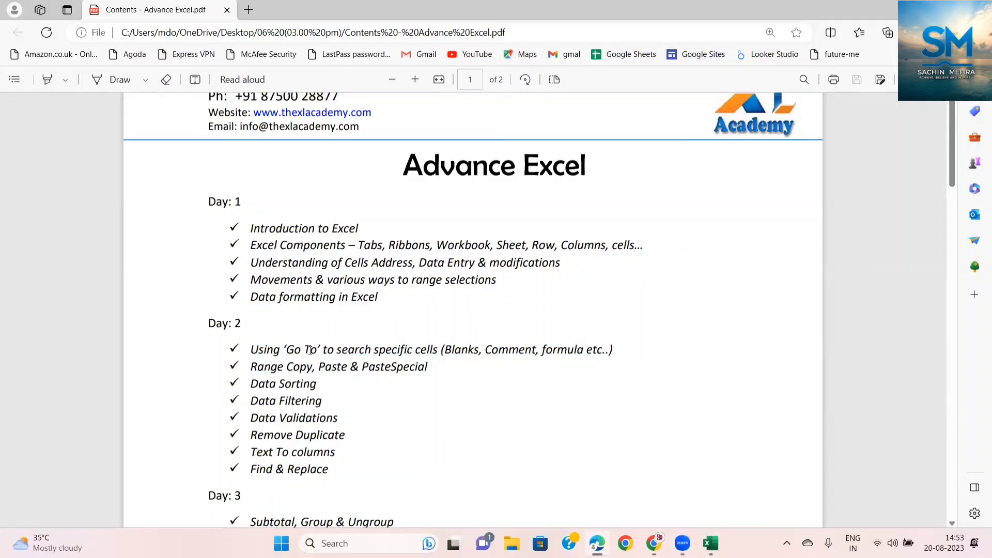
pyautogui.hotkey('alt', 'Tab')
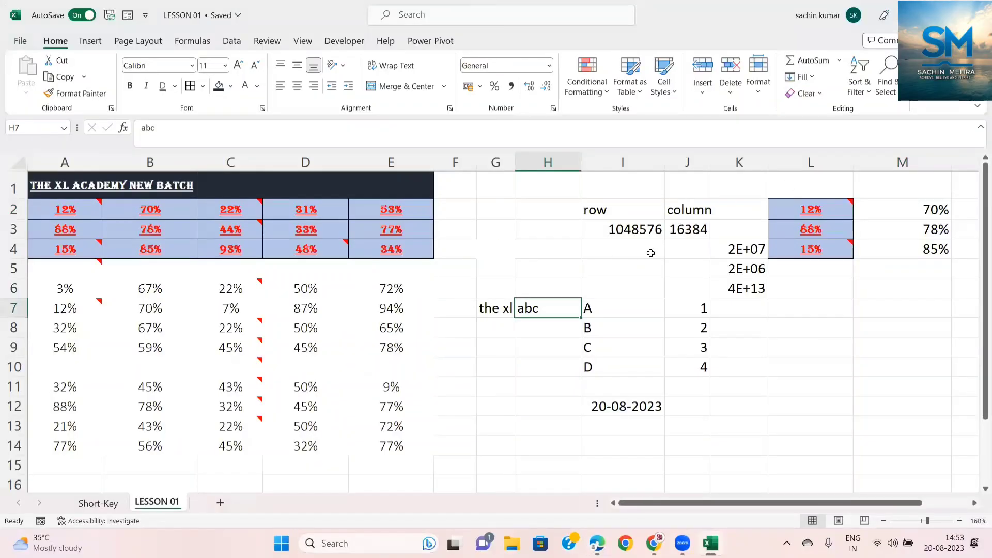
# Copy the plain-formatted range A6:F6 on the LESSON 01 sheet.
pyautogui.click(391, 288)
pyautogui.hotkey('ctrl', 'Left')
pyautogui.hotkey('ctrl', 'Up')
pyautogui.hotkey('ctrl', 'Up')
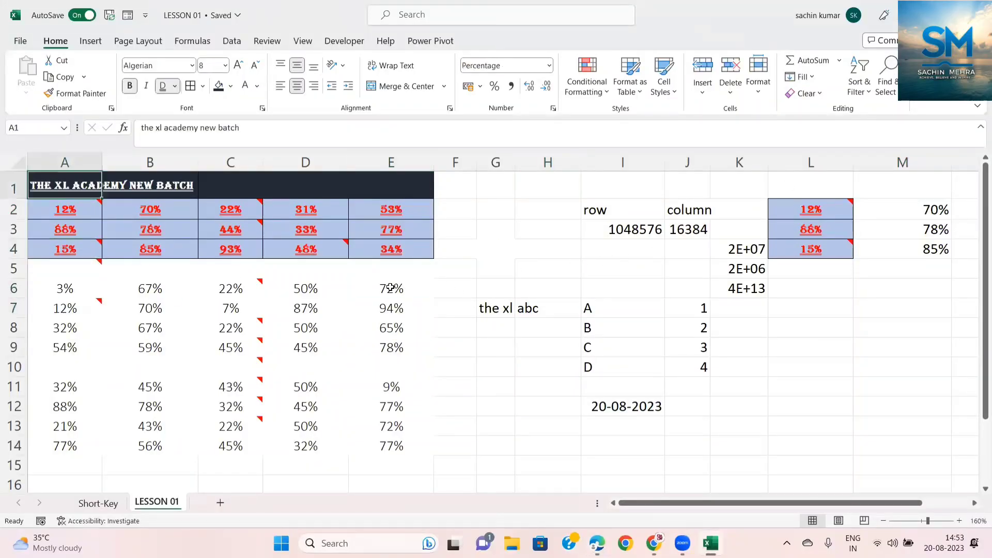
pyautogui.press('Down')
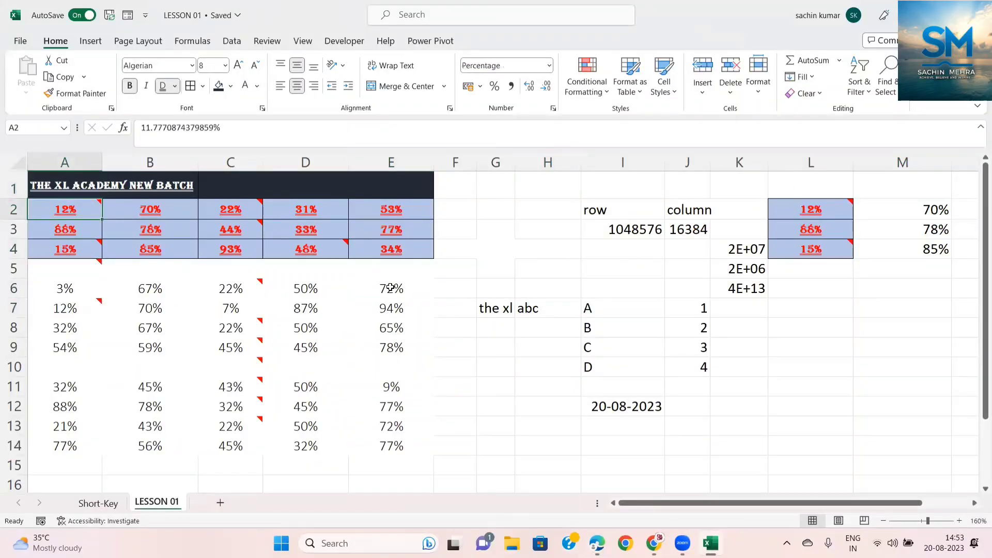
pyautogui.press('Up')
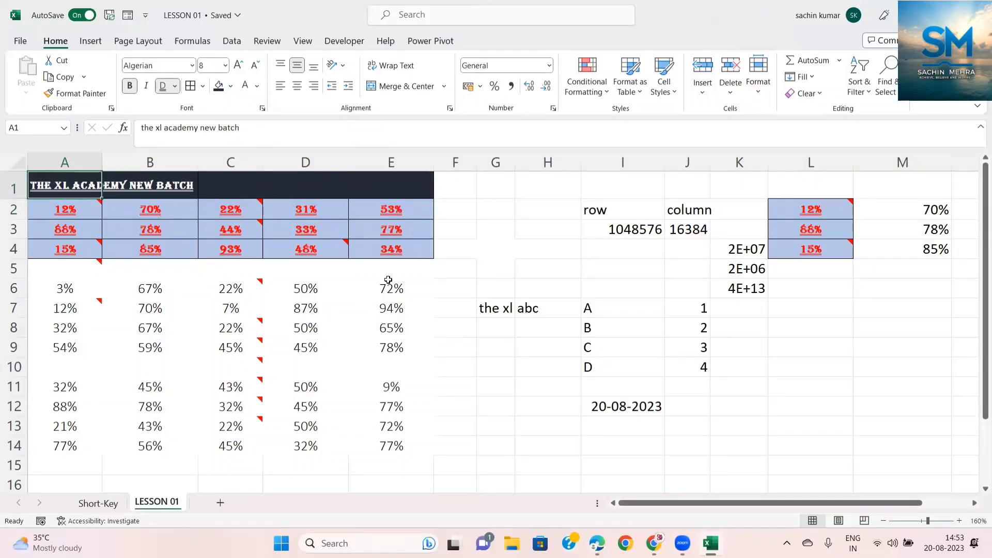
pyautogui.press('Down')
pyautogui.press('Down')
pyautogui.press('Down')
pyautogui.press('Down')
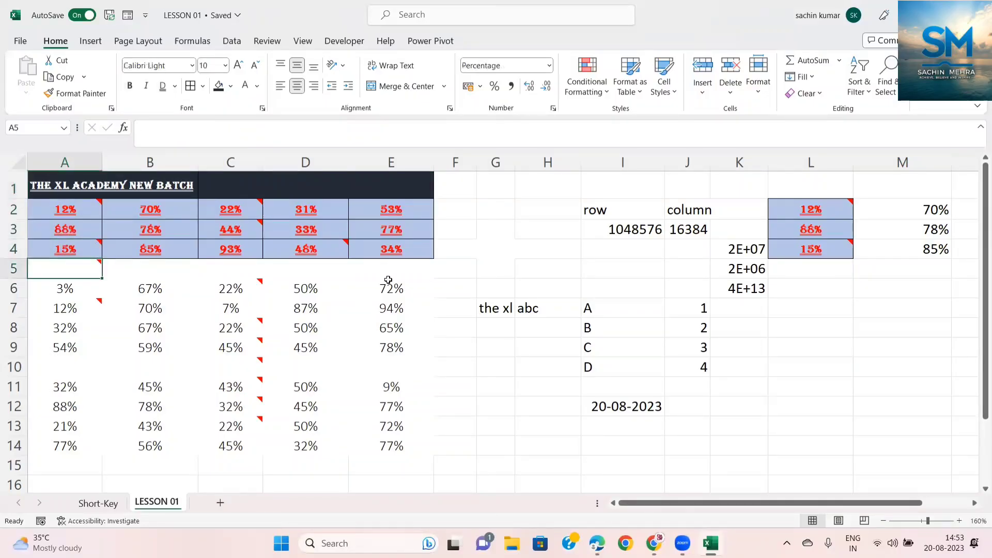
pyautogui.press('Down')
pyautogui.hotkey('shift', 'Right')
pyautogui.hotkey('shift', 'Right')
pyautogui.hotkey('shift', 'Right')
pyautogui.hotkey('shift', 'Right')
pyautogui.hotkey('shift', 'Right')
pyautogui.hotkey('ctrl', 'c')
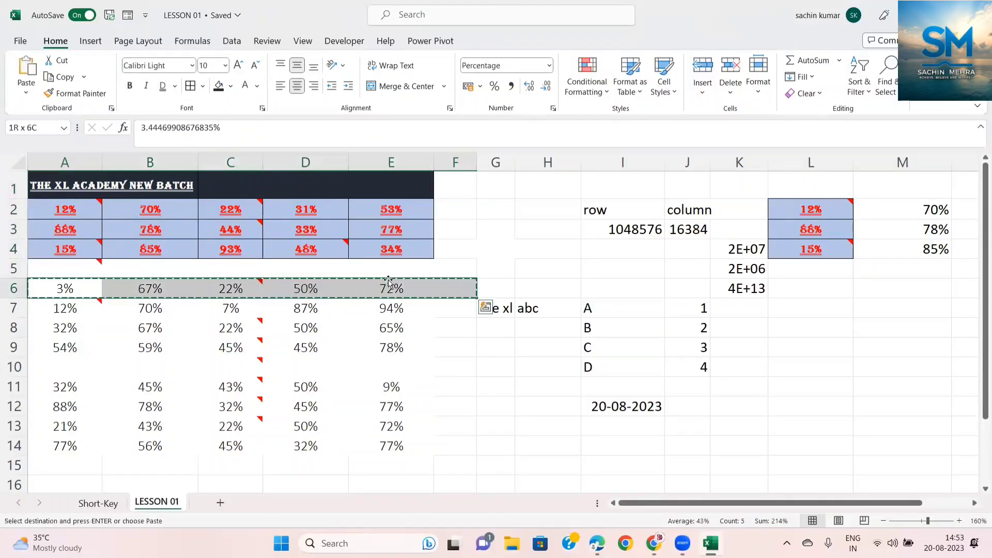
# Paste only the copied formats onto A1:F6 with Paste Special, replacing the heading and coloured table styling.
pyautogui.hotkey('shift', 'Up')
pyautogui.hotkey('shift', 'Up')
pyautogui.hotkey('shift', 'Up')
pyautogui.hotkey('shift', 'Up')
pyautogui.hotkey('shift', 'Up')
pyautogui.hotkey('alt', 'e')
pyautogui.press('s')
pyautogui.press('t')
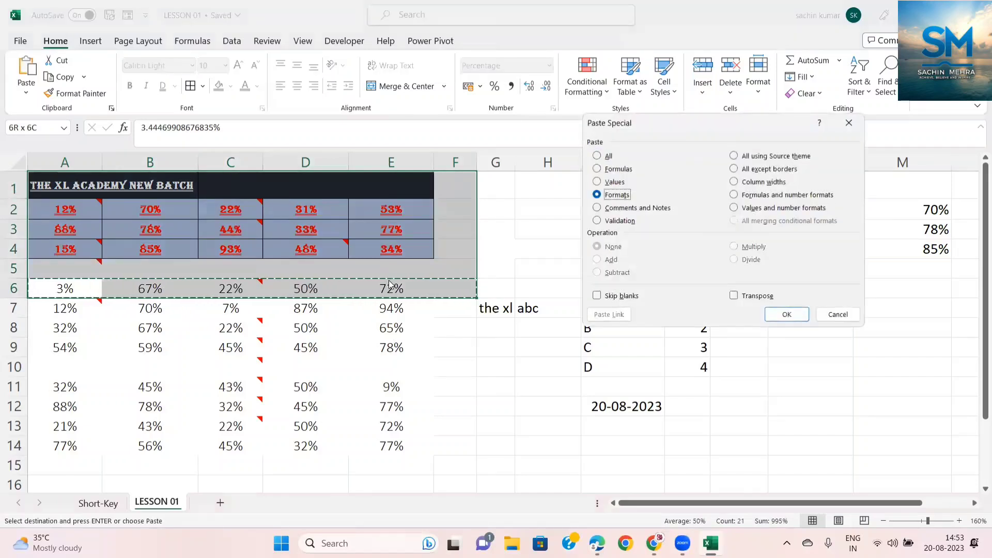
pyautogui.press('Return')
pyautogui.press('Escape')
pyautogui.hotkey('ctrl', 'Home')
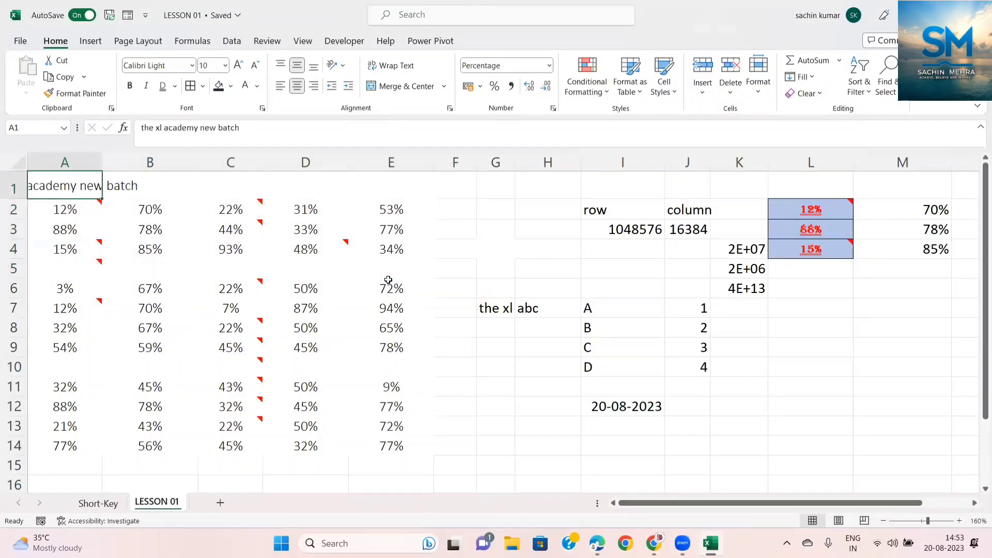
# Copy the values in A3:E3 and paste them over the title row starting at A1.
pyautogui.press('Down')
pyautogui.press('Down')
pyautogui.hotkey('shift', 'Right')
pyautogui.hotkey('shift', 'Right')
pyautogui.hotkey('shift', 'Right')
pyautogui.hotkey('shift', 'Right')
pyautogui.hotkey('ctrl', 'c')
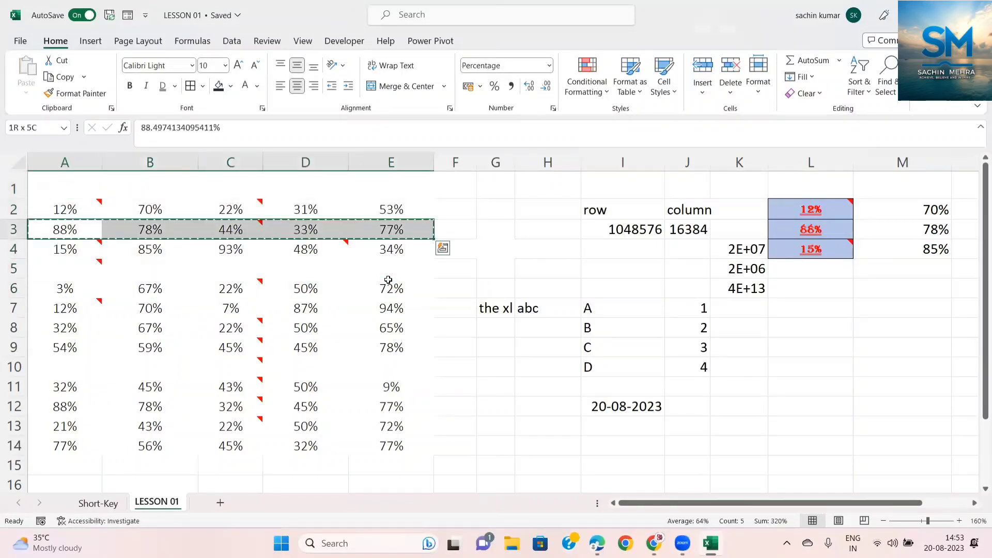
pyautogui.hotkey('ctrl', 'Home')
pyautogui.hotkey('ctrl', 'v')
pyautogui.press('Escape')
pyautogui.press('Down')
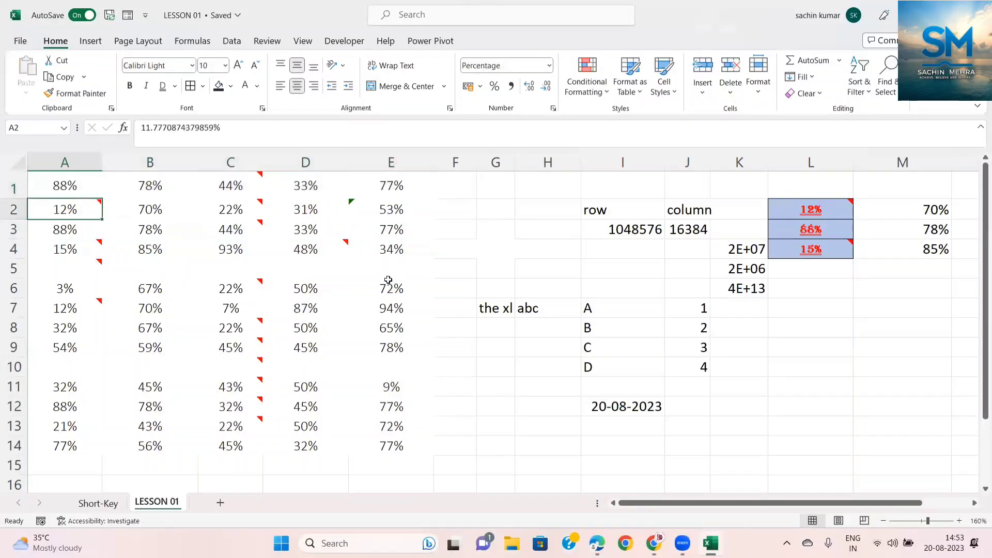
pyautogui.press('Down')
pyautogui.press('Down')
pyautogui.press('Down')
pyautogui.press('Down')
pyautogui.press('Up')
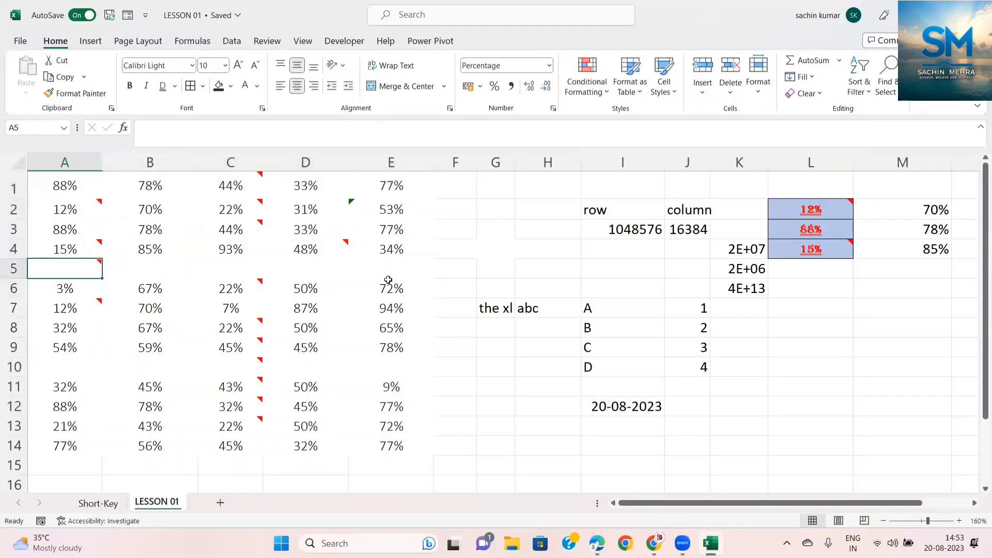
pyautogui.press('Down')
pyautogui.press('Down')
pyautogui.press('Down')
pyautogui.hotkey('shift', 'Right')
pyautogui.hotkey('shift', 'Right')
pyautogui.hotkey('shift', 'Right')
pyautogui.hotkey('shift', 'Right')
pyautogui.hotkey('ctrl', 'c')
pyautogui.press('Up')
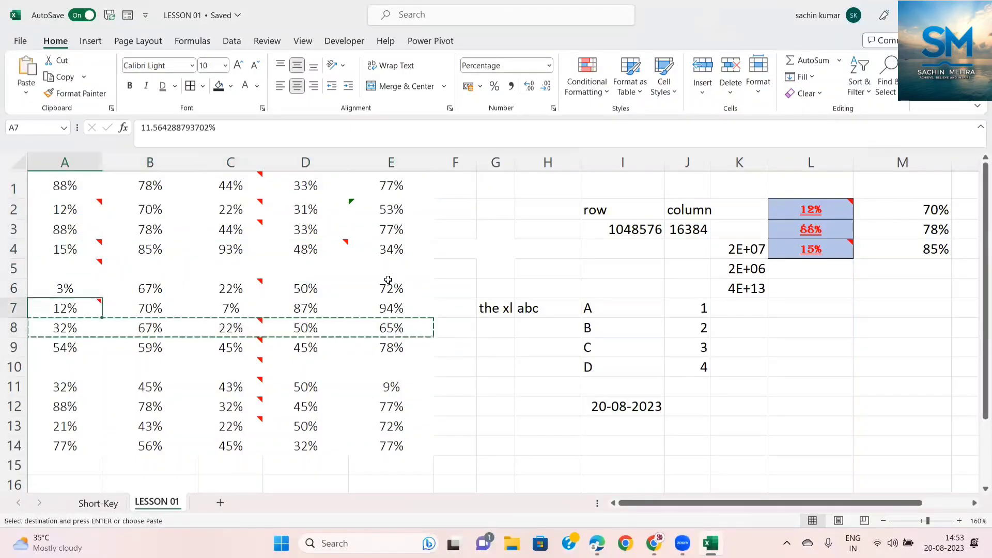
pyautogui.press('Up')
pyautogui.press('Up')
pyautogui.press('Escape')
pyautogui.press('Up')
pyautogui.press('Up')
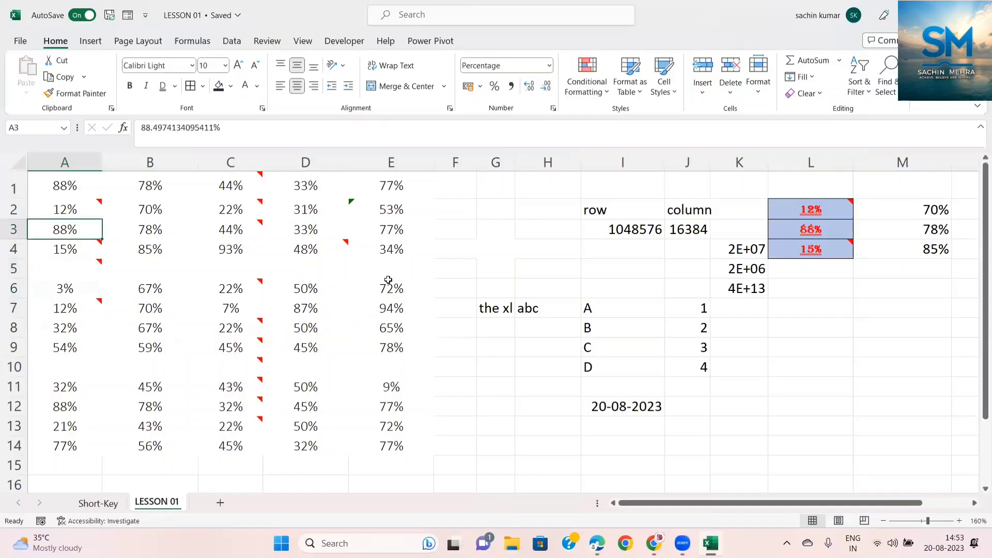
# Copy A8:E8 and paste it into the blank row 5 starting at A5.
pyautogui.press('Down')
pyautogui.press('Down')
pyautogui.press('Down')
pyautogui.press('Down')
pyautogui.press('Down')
pyautogui.hotkey('shift', 'Right')
pyautogui.hotkey('shift', 'Right')
pyautogui.hotkey('shift', 'Right')
pyautogui.hotkey('shift', 'Right')
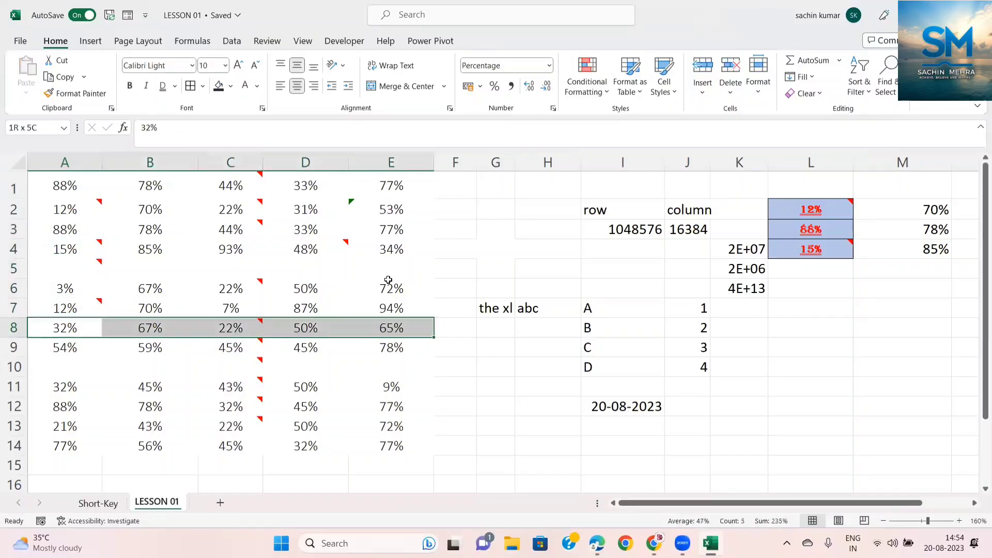
pyautogui.hotkey('ctrl', 'c')
pyautogui.press('Up')
pyautogui.press('Up')
pyautogui.press('Up')
pyautogui.press('Up')
pyautogui.press('Down')
pyautogui.hotkey('ctrl', 'v')
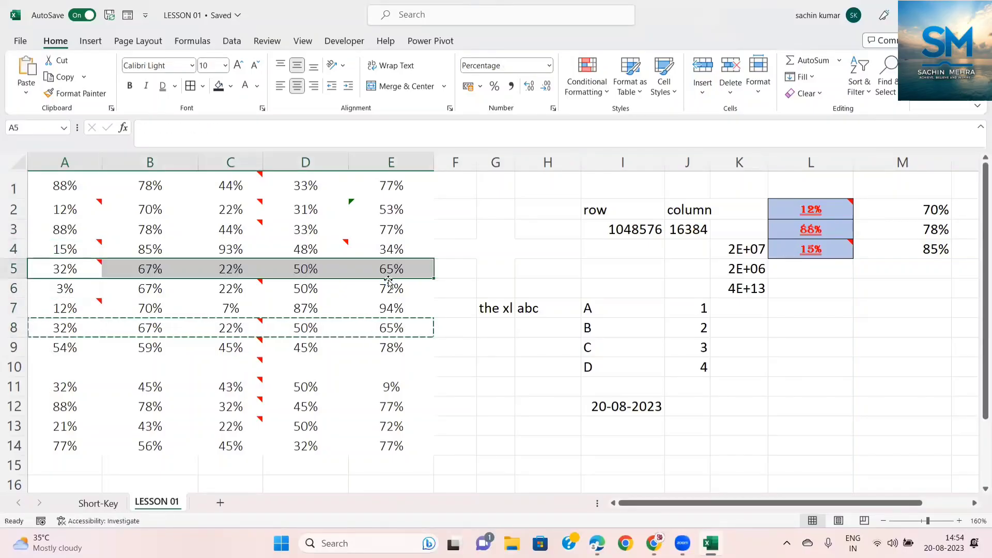
# Paste the copied A8:E8 data into the blank row 10 starting at A10, and end copy mode.
pyautogui.press('Down')
pyautogui.press('Down')
pyautogui.press('Down')
pyautogui.press('Down')
pyautogui.press('Down')
pyautogui.hotkey('ctrl', 'v')
pyautogui.hotkey('ctrl', 'Home')
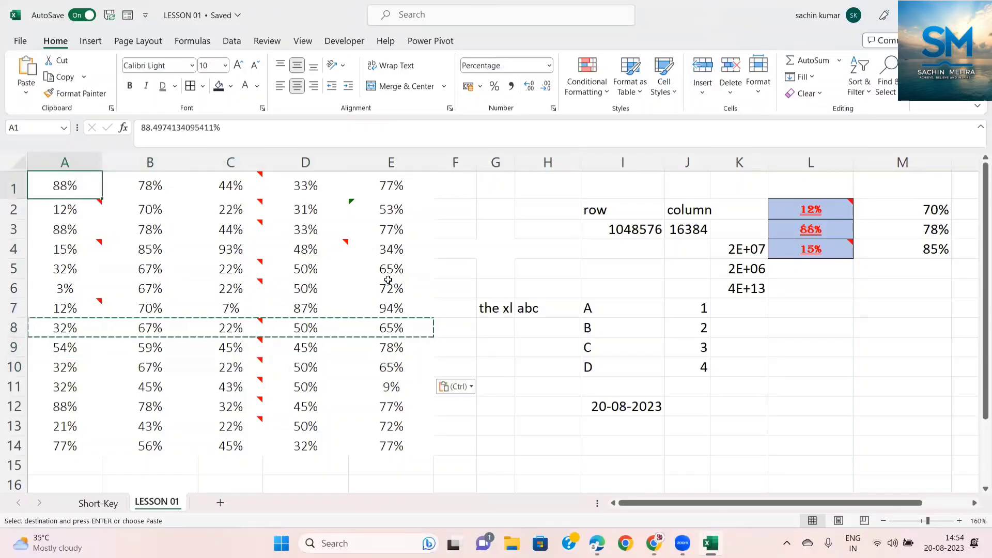
pyautogui.press('Escape')
# Auto-fit the width of column K to its contents.
pyautogui.press('Down')
pyautogui.press('Up')
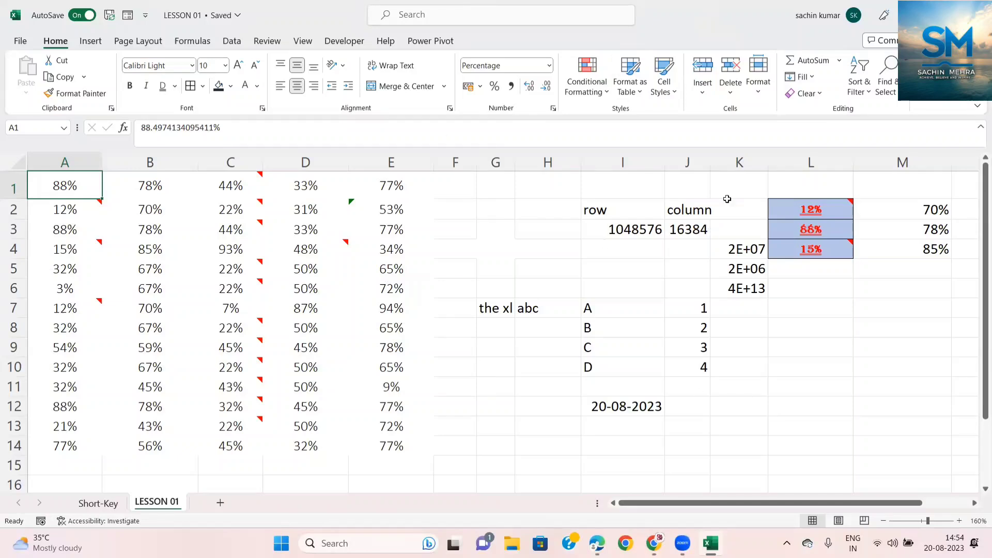
pyautogui.doubleClick(765, 160)
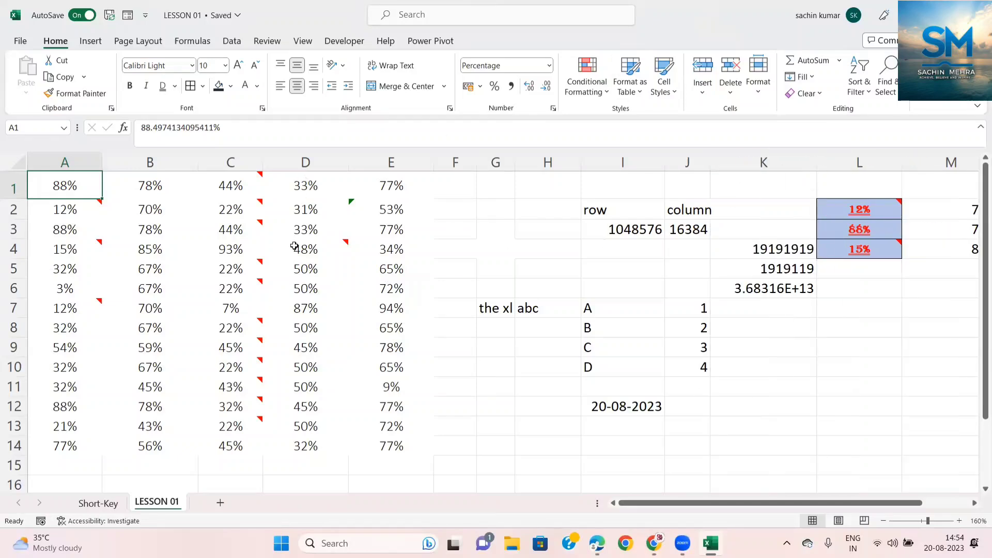
pyautogui.click(284, 226)
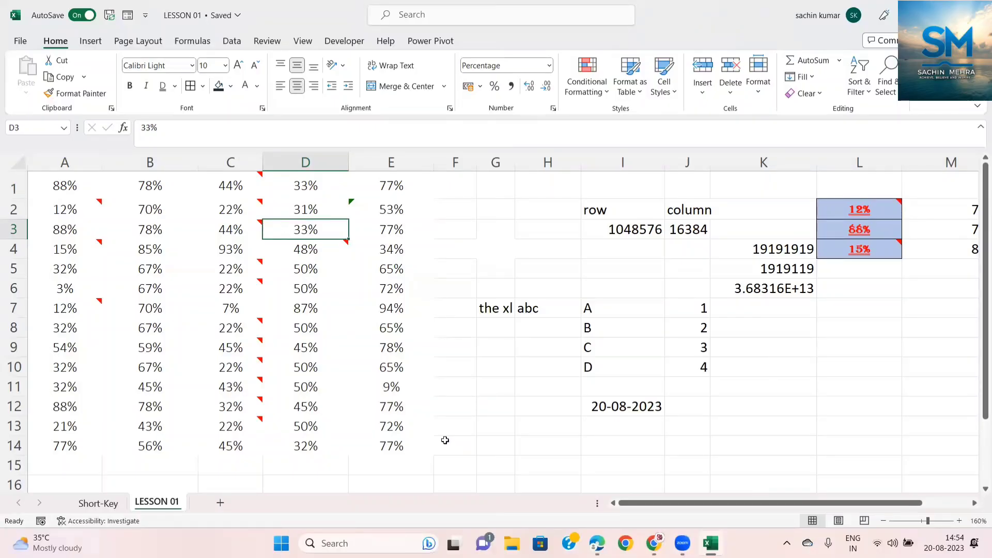
pyautogui.hotkey('ctrl', 'n')
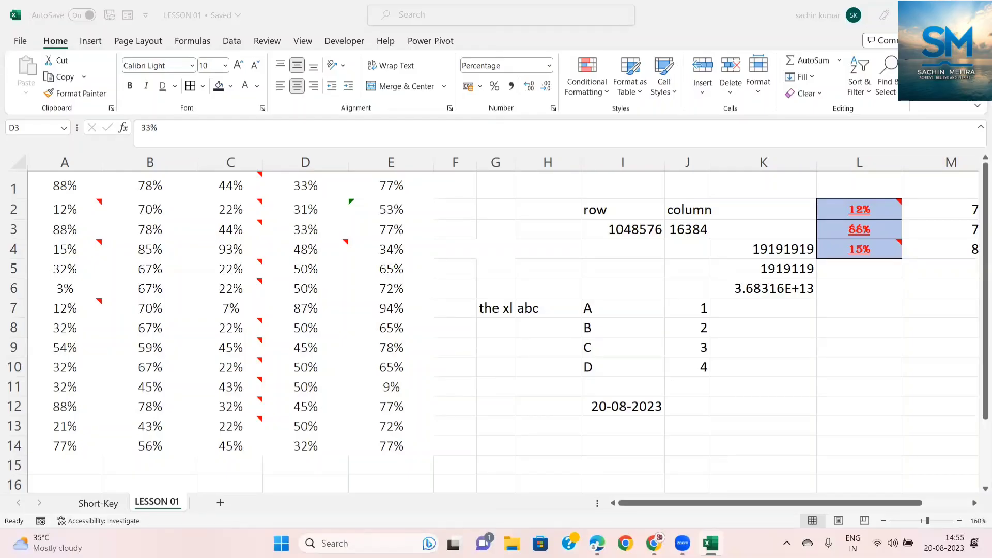
pyautogui.click(294, 309)
pyautogui.press('Home')
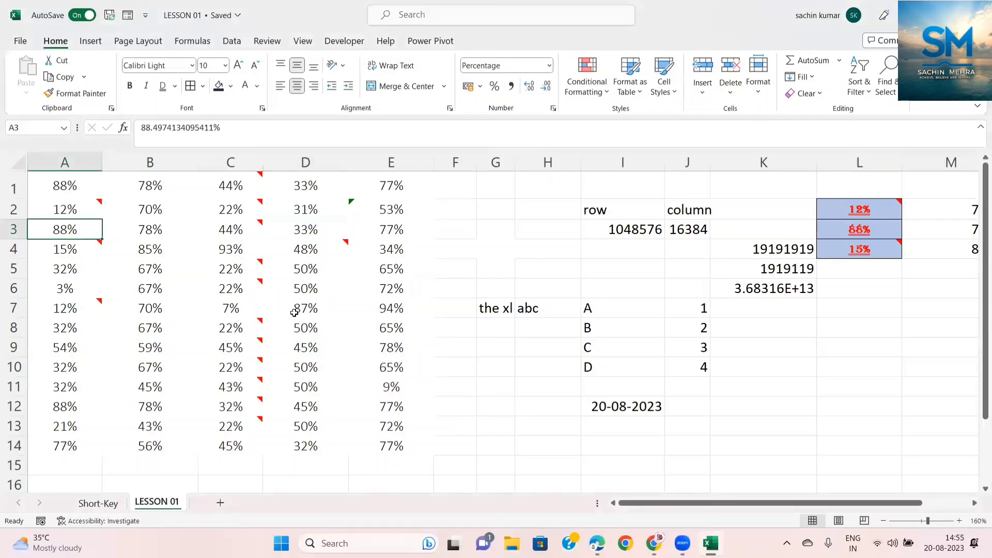
# Use Go To Special to select every cell with a note, and view the note on D4.
pyautogui.hotkey('ctrl', 'g')
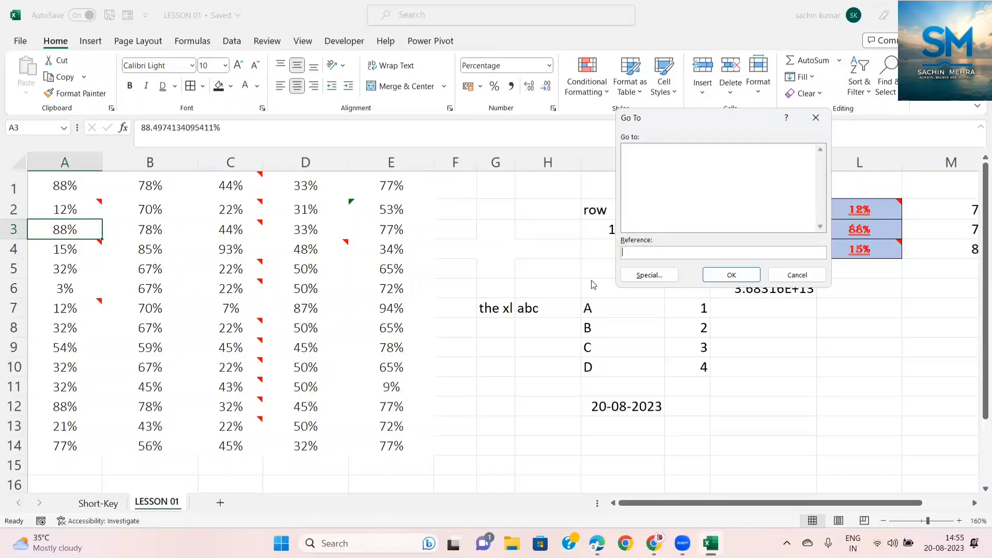
pyautogui.click(635, 275)
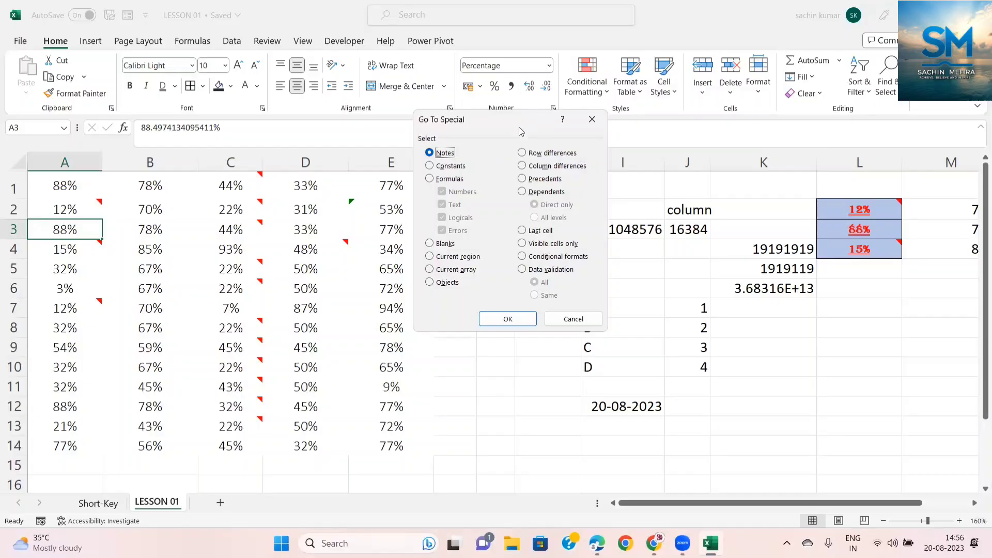
pyautogui.moveTo(531, 133); pyautogui.dragTo(637, 146)
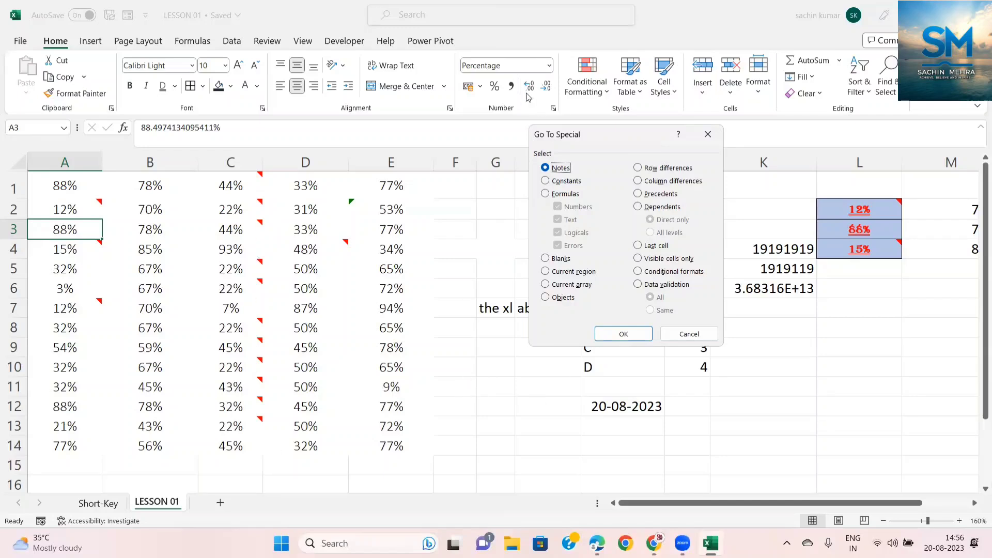
pyautogui.click(625, 334)
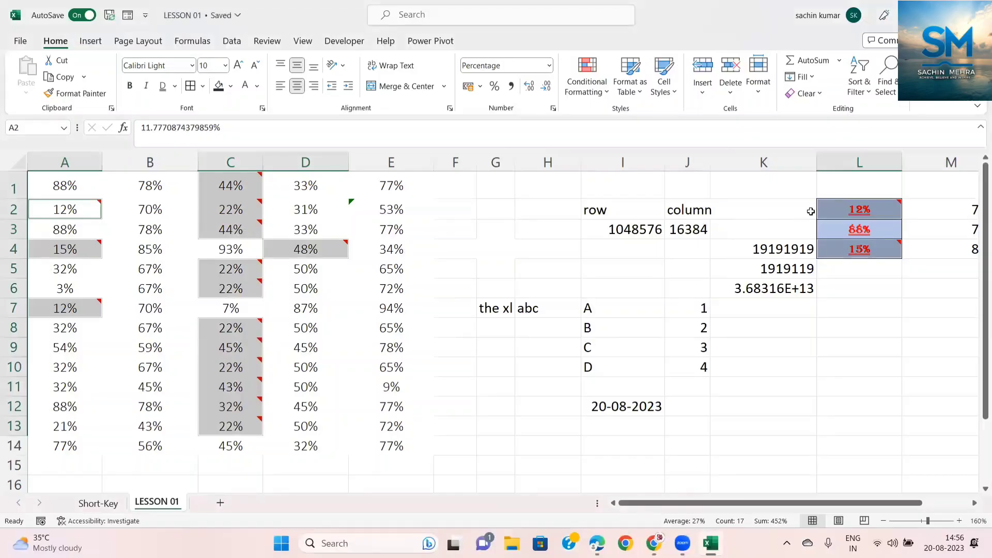
pyautogui.moveTo(841, 250)
pyautogui.moveTo(313, 248)
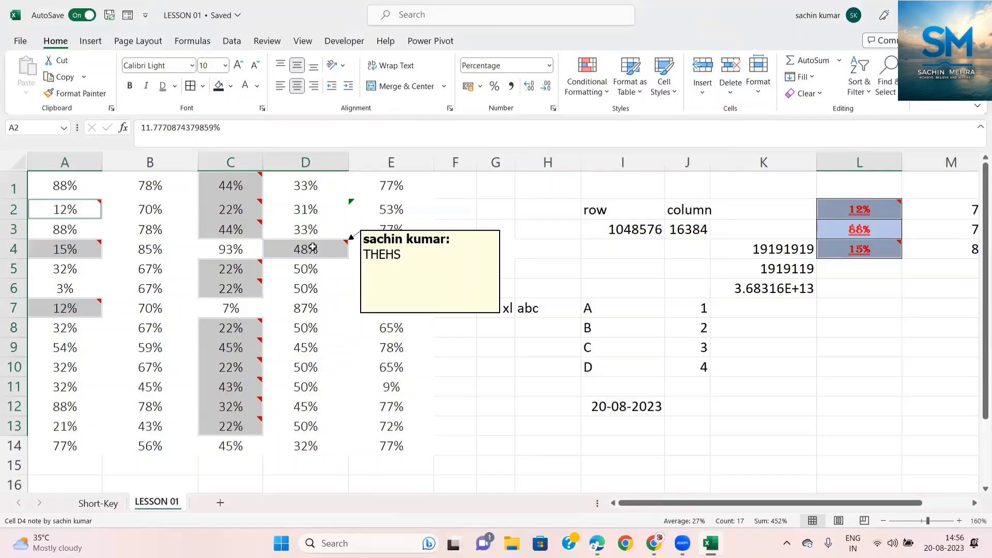
# From G2, use Go To Special to select all formula cells, including numbers, text, logicals and errors.
pyautogui.click(486, 207)
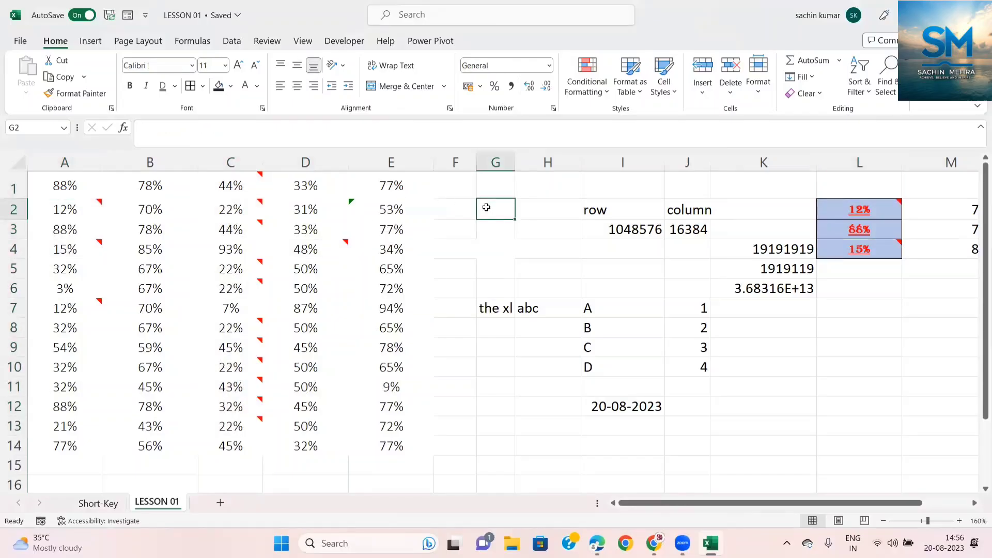
pyautogui.hotkey('ctrl', 'g')
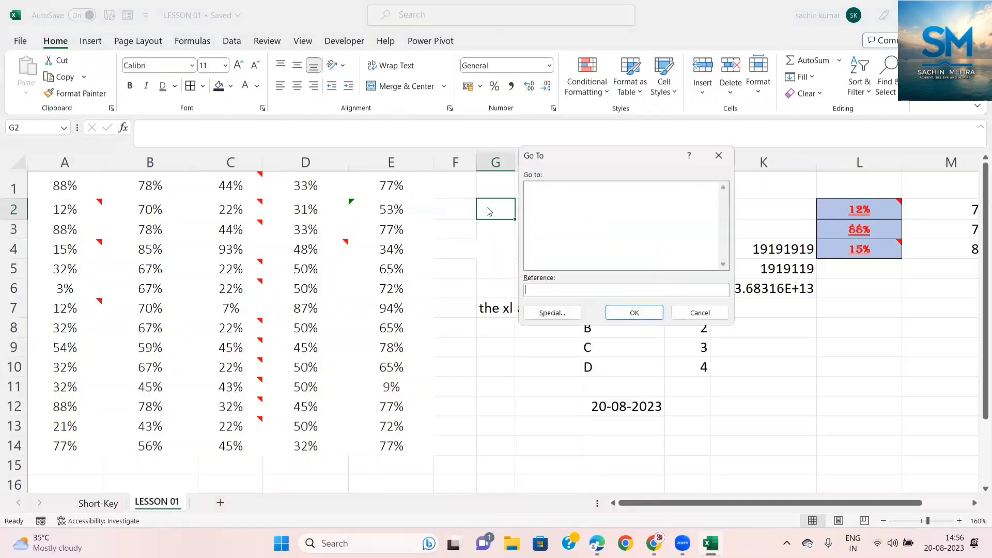
pyautogui.click(547, 314)
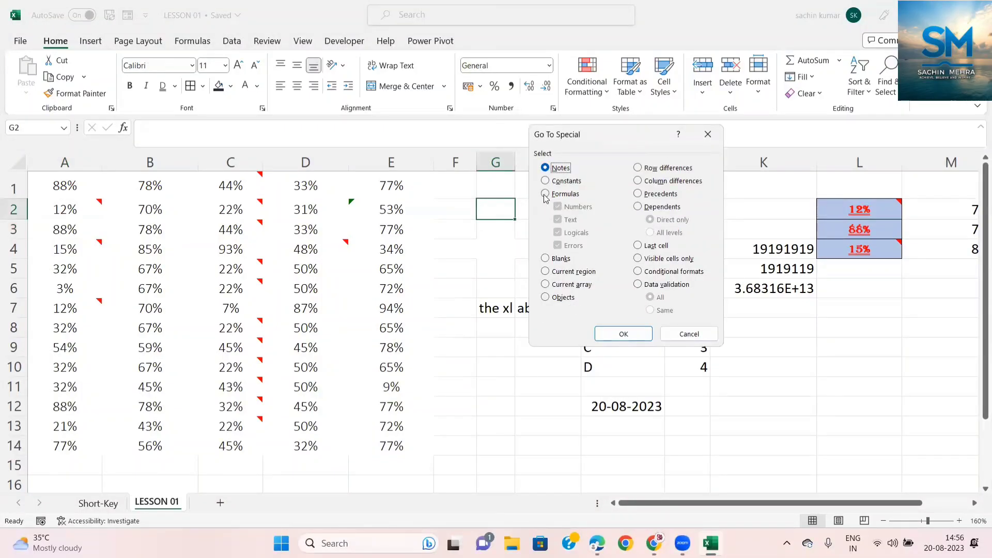
pyautogui.click(545, 194)
pyautogui.moveTo(589, 143); pyautogui.dragTo(767, 112)
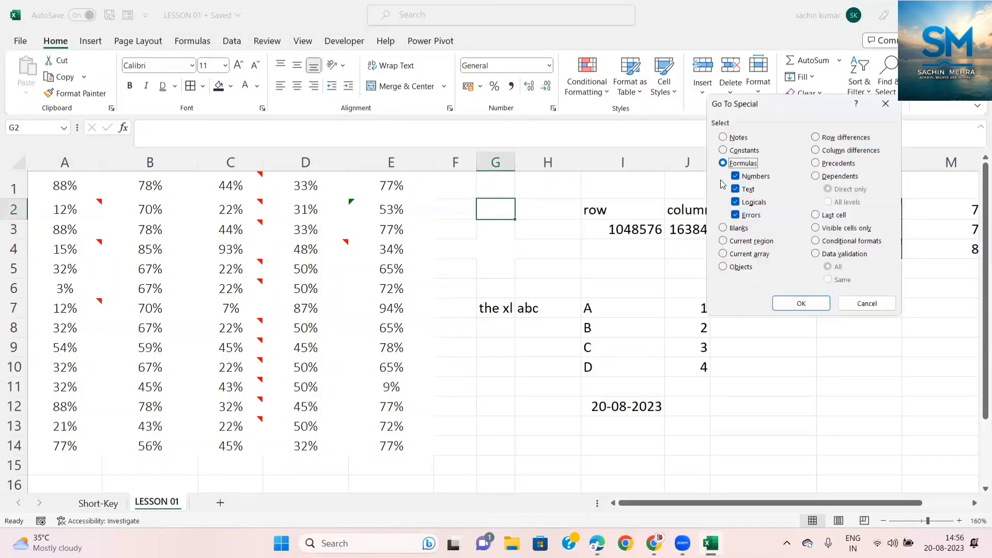
pyautogui.click(798, 306)
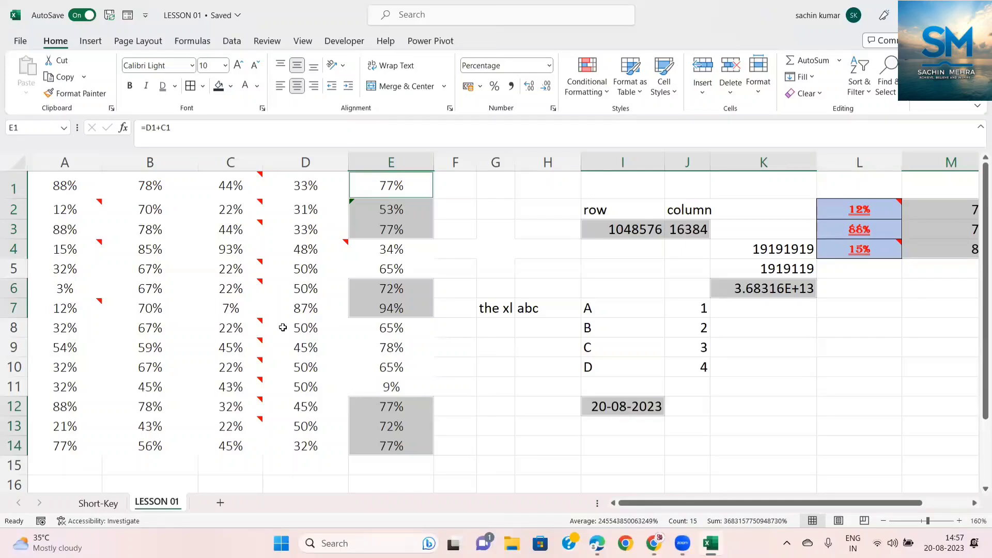
pyautogui.press('Left')
pyautogui.press('Left')
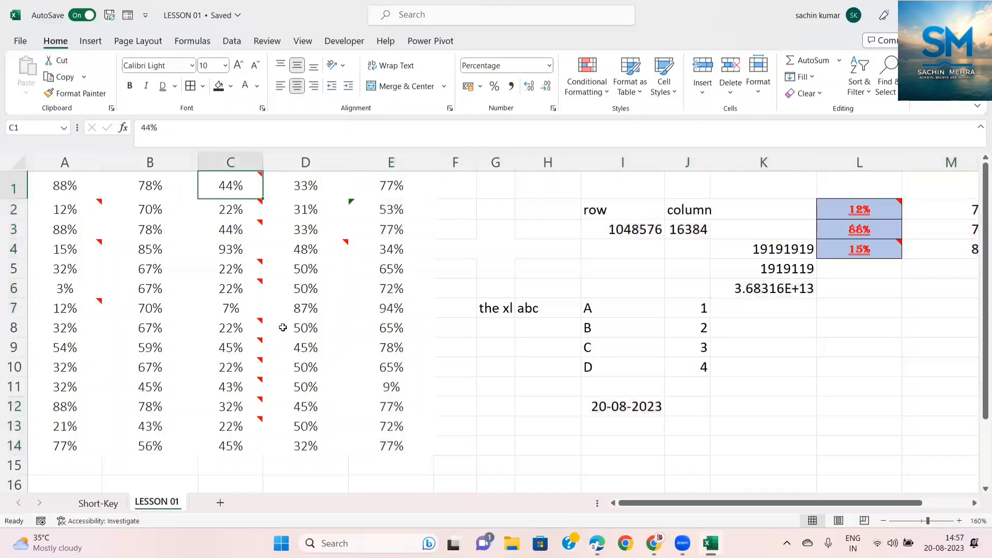
pyautogui.press('Right')
pyautogui.press('Right')
pyautogui.press('Right')
pyautogui.press('Right')
pyautogui.hotkey('ctrl', 'g')
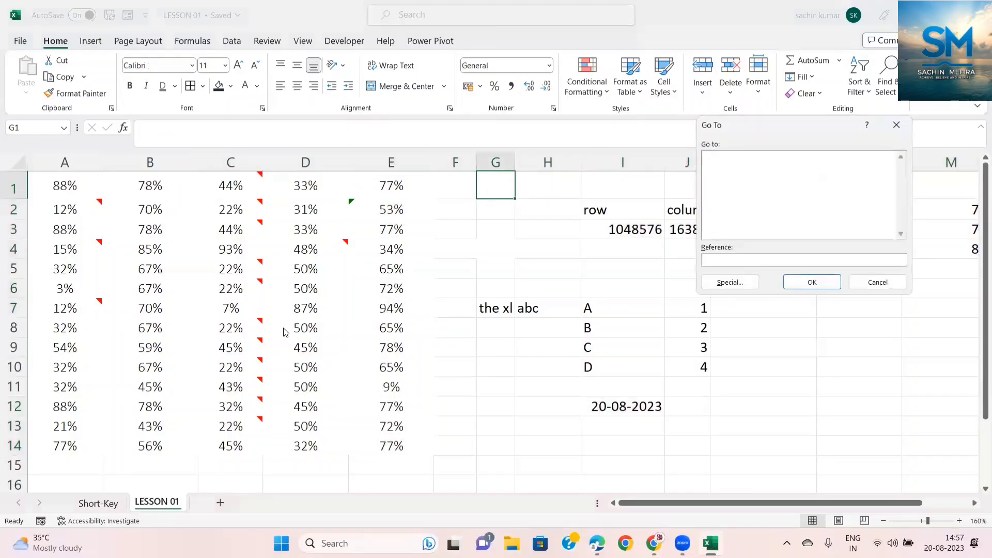
pyautogui.click(727, 284)
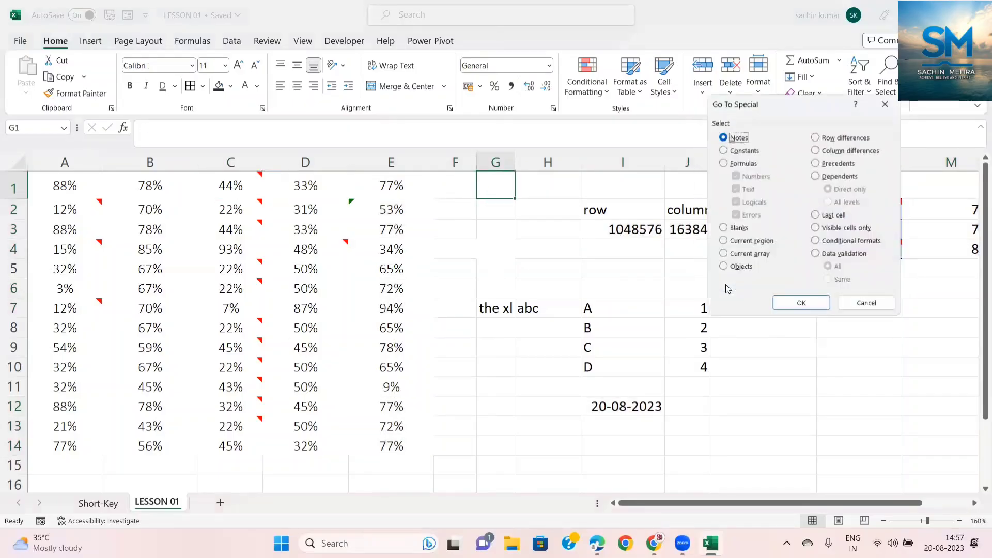
pyautogui.click(862, 304)
# Clear the contents of A5:E5 to leave a blank row in the data.
pyautogui.click(73, 203)
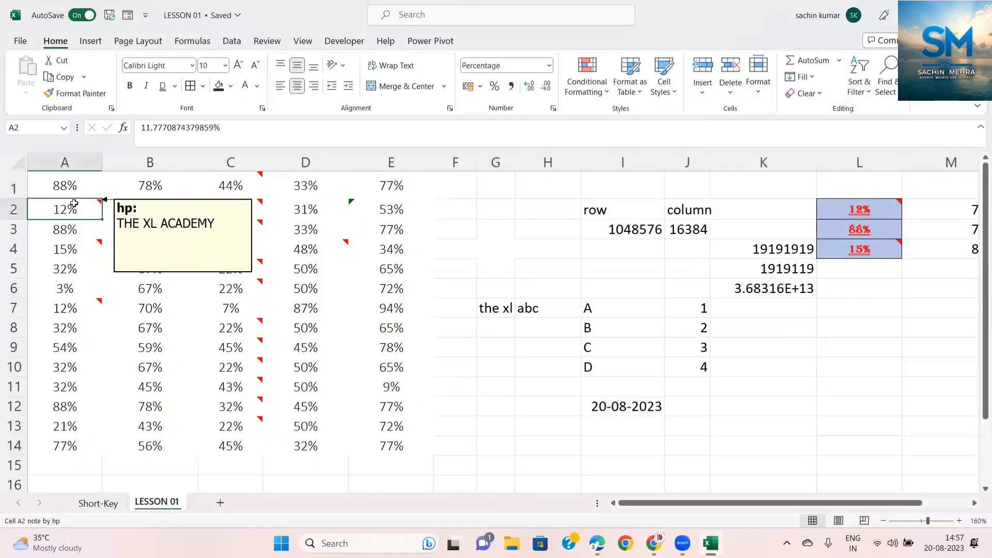
pyautogui.press('Up')
pyautogui.press('Down')
pyautogui.press('Down')
pyautogui.press('Down')
pyautogui.press('Down')
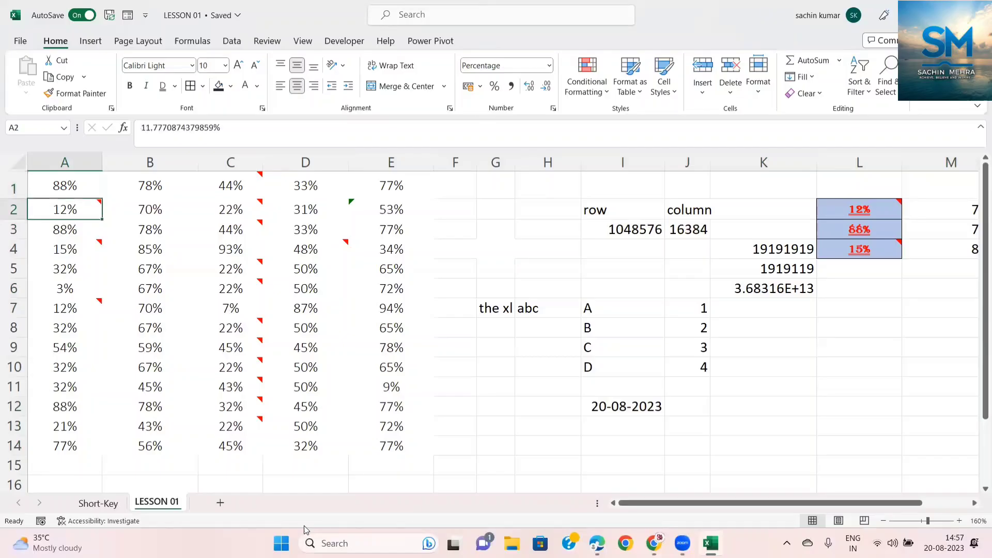
pyautogui.hotkey('shift', 'Right')
pyautogui.hotkey('shift', 'Right')
pyautogui.hotkey('shift', 'Right')
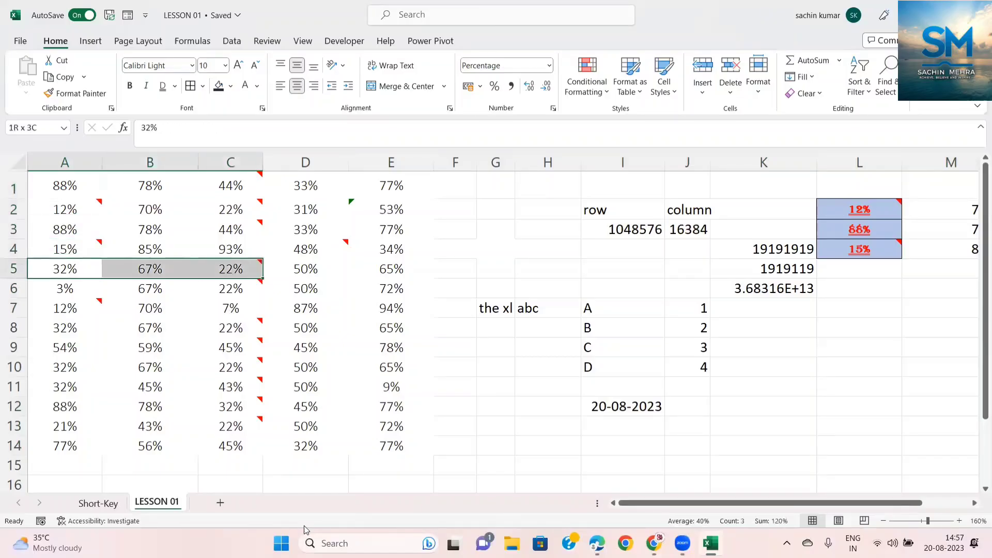
pyautogui.hotkey('shift', 'Right')
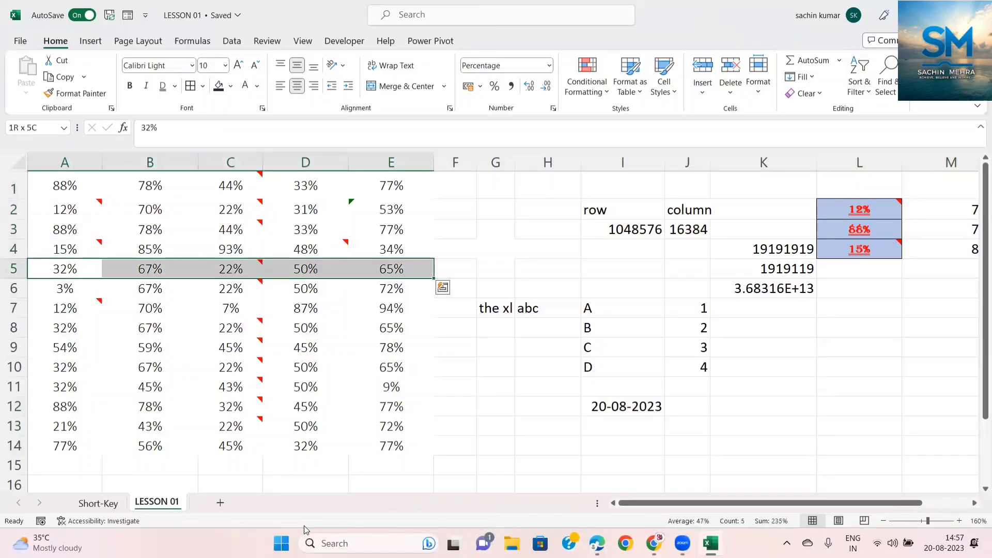
pyautogui.press('Delete')
# Clear the contents of A8:E8 to create another blank row in the data.
pyautogui.press('Down')
pyautogui.press('Down')
pyautogui.press('Down')
pyautogui.press('Down')
pyautogui.press('Up')
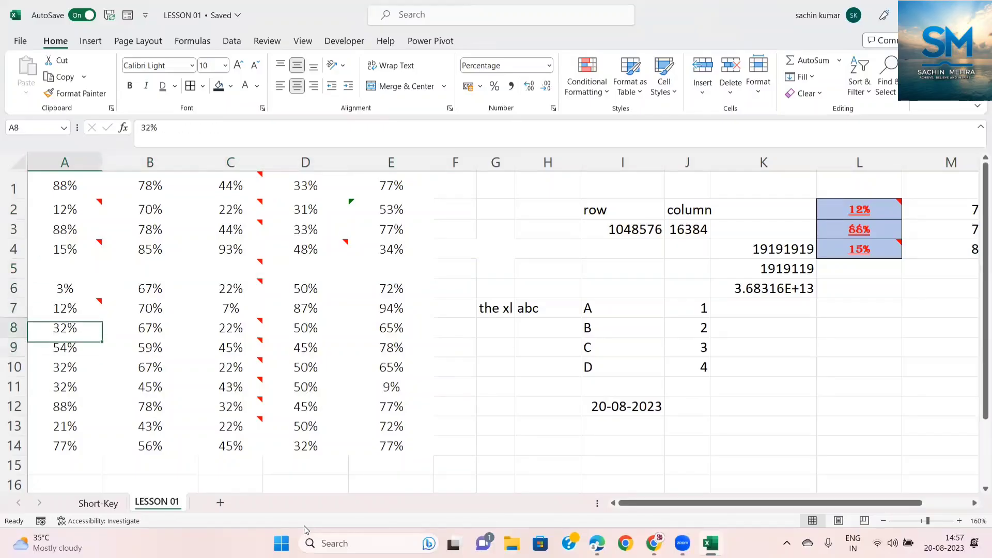
pyautogui.hotkey('shift', 'Right')
pyautogui.hotkey('shift', 'Right')
pyautogui.hotkey('shift', 'Right')
pyautogui.hotkey('shift', 'Right')
pyautogui.press('Delete')
# Clear the contents of A11:E11 to add one more gap in the data.
pyautogui.press('Down')
pyautogui.press('Down')
pyautogui.press('Down')
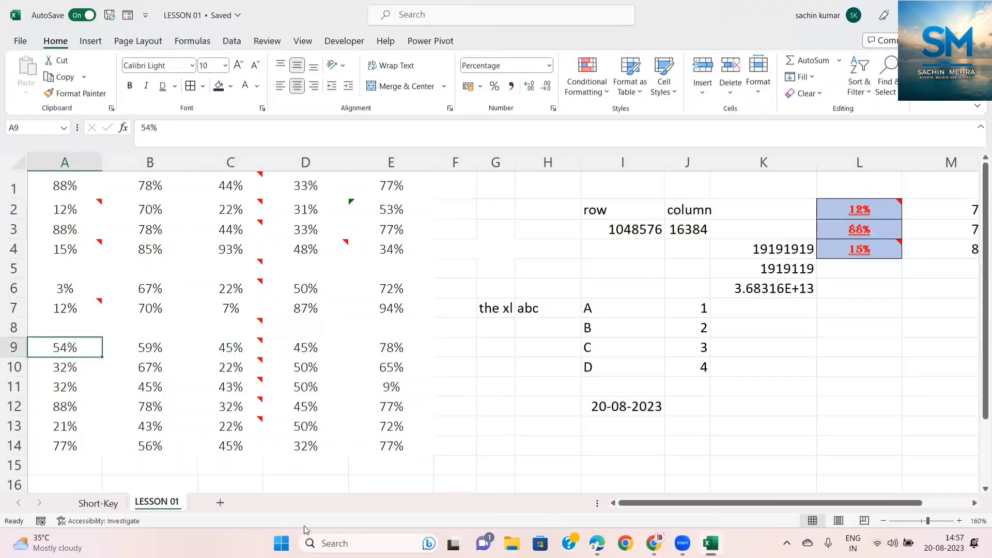
pyautogui.hotkey('shift', 'Right')
pyautogui.hotkey('shift', 'Right')
pyautogui.hotkey('shift', 'Right')
pyautogui.hotkey('shift', 'Right')
pyautogui.hotkey('shift', 'Right')
pyautogui.hotkey('shift', 'Left')
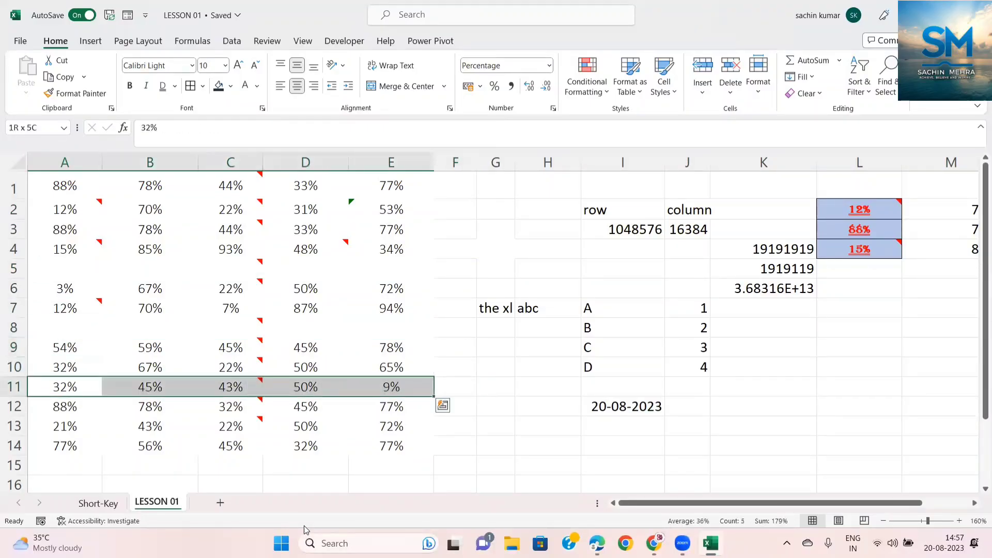
pyautogui.press('Delete')
# Jump between the edges of the data blocks in column A and return to A1.
pyautogui.press('Up')
pyautogui.press('Up')
pyautogui.press('Up')
pyautogui.press('Up')
pyautogui.press('Up')
pyautogui.hotkey('ctrl', 'Up')
pyautogui.hotkey('ctrl', 'Up')
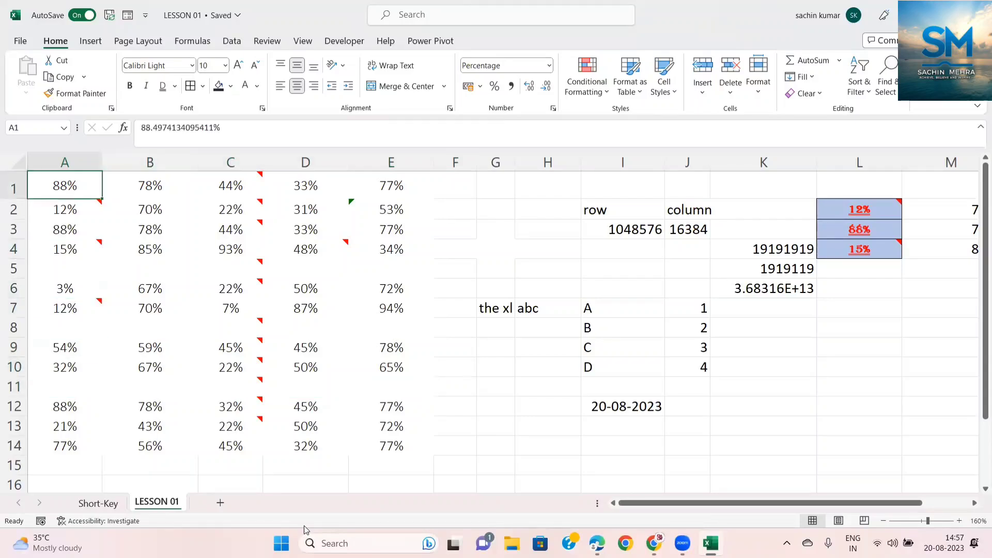
pyautogui.hotkey('ctrl', 'Down')
pyautogui.hotkey('ctrl', 'Down')
pyautogui.press('Down')
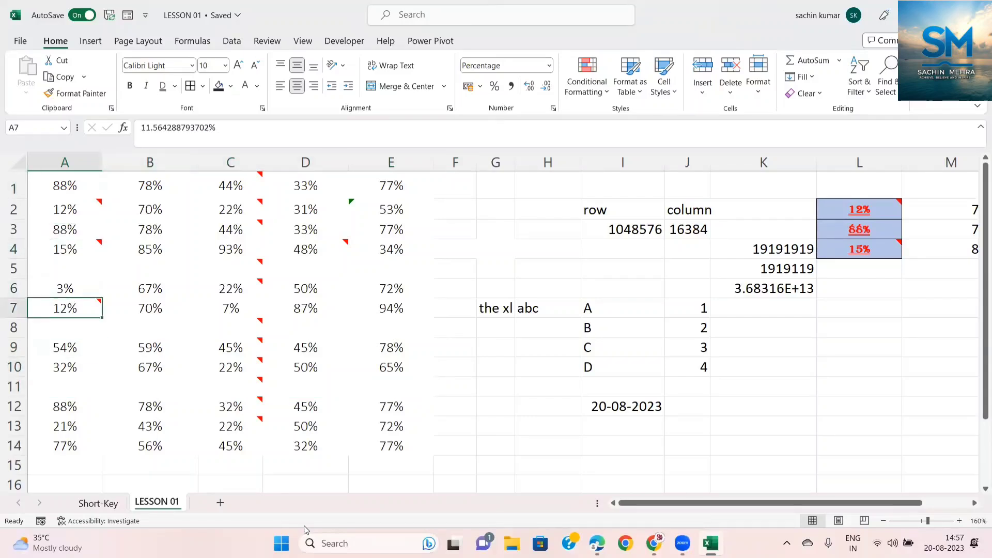
pyautogui.hotkey('ctrl', 'Up')
pyautogui.hotkey('ctrl', 'Up')
pyautogui.hotkey('ctrl', 'Up')
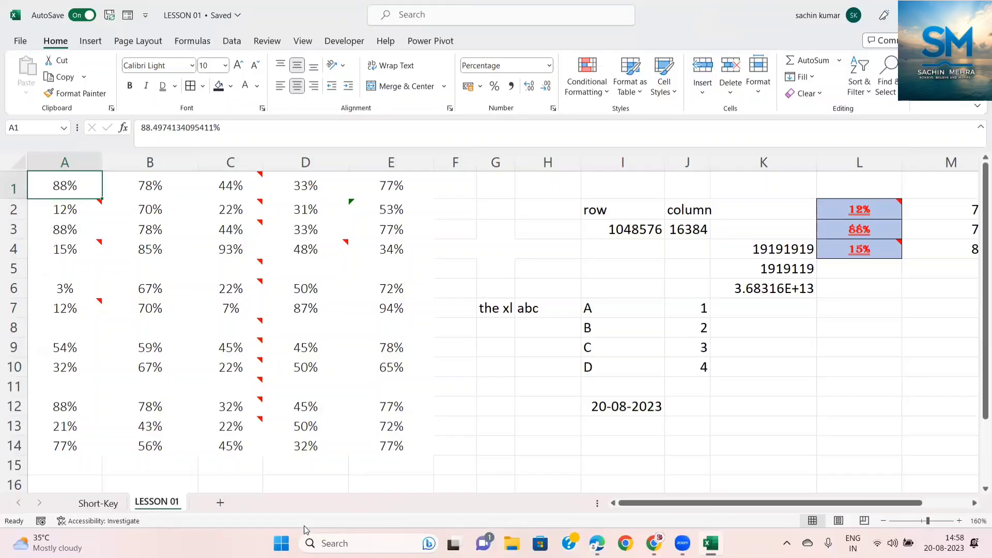
# Select the contiguous data region around A1 to check its extent, and return to A1 alone.
pyautogui.hotkey('ctrl', 'a')
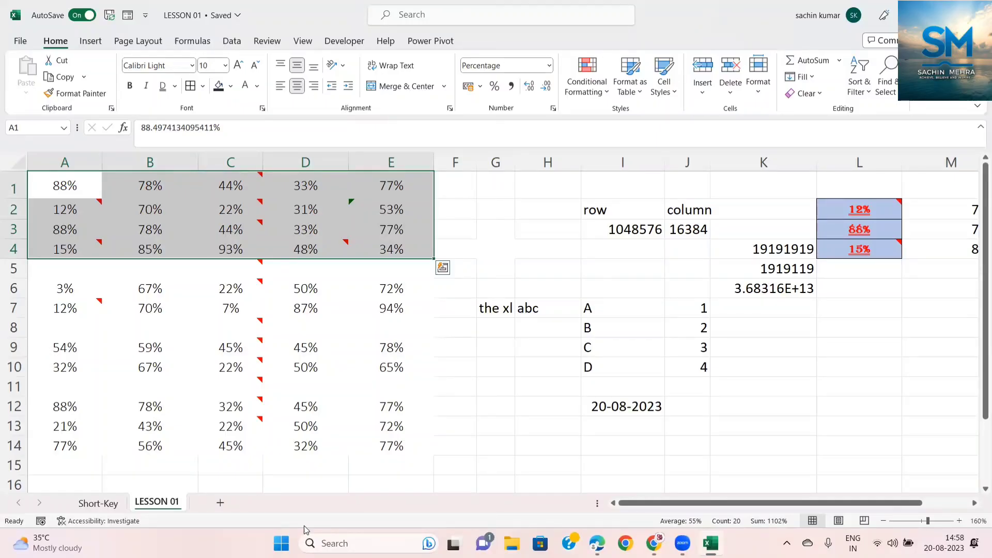
pyautogui.hotkey('ctrl', 'Home')
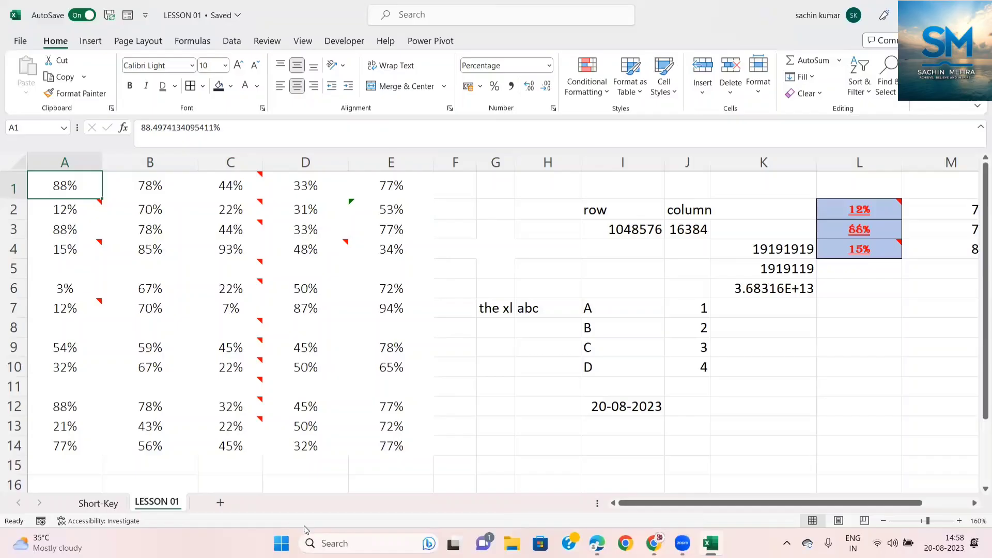
pyautogui.hotkey('ctrl', 'a')
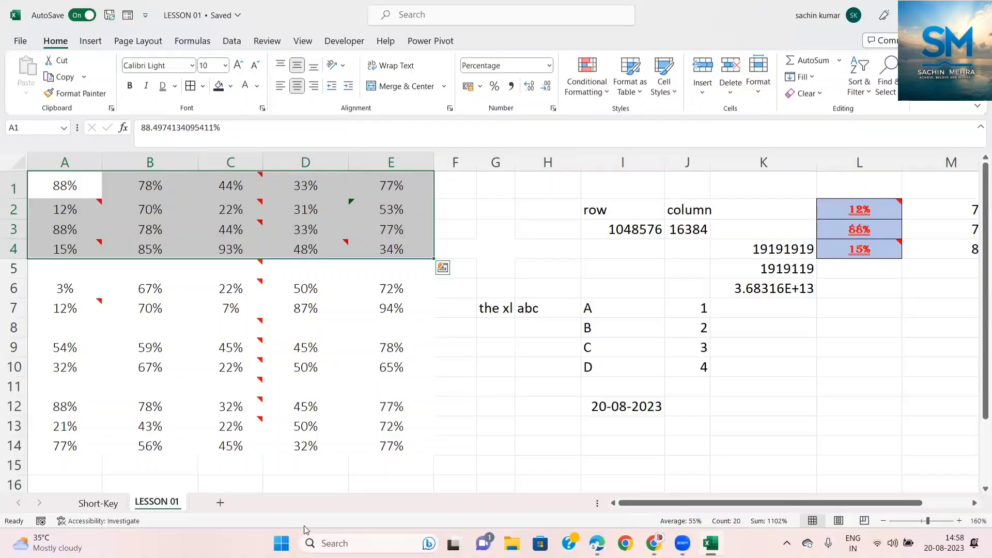
pyautogui.press('Up')
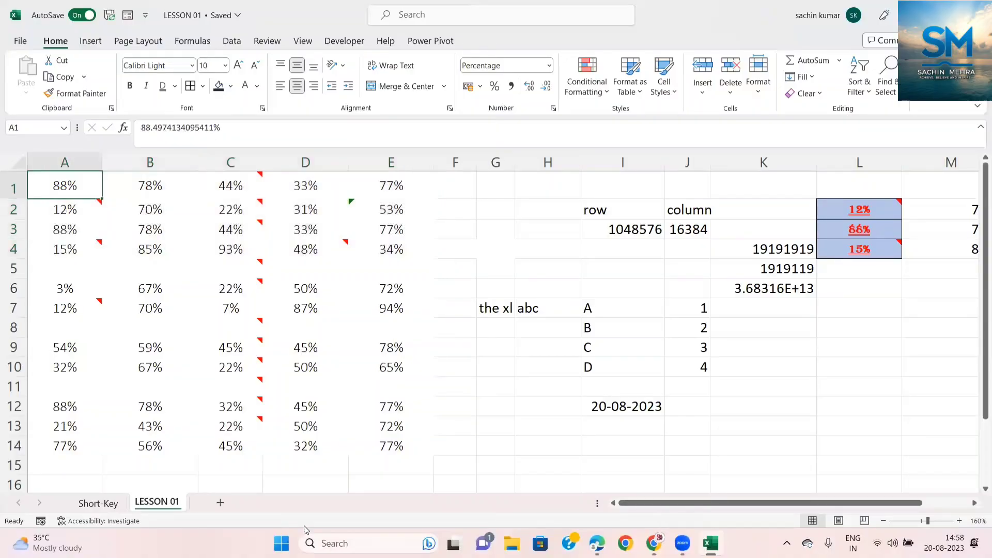
# Select the full range A1:E14 and use Go To Special to select only its blank cells.
pyautogui.hotkey('shift', 'Down')
pyautogui.hotkey('shift', 'Down')
pyautogui.hotkey('shift', 'Down')
pyautogui.hotkey('shift', 'Down')
pyautogui.hotkey('shift', 'Down')
pyautogui.hotkey('shift', 'Down')
pyautogui.hotkey('shift', 'Down')
pyautogui.hotkey('shift', 'Down')
pyautogui.hotkey('shift', 'Down')
pyautogui.hotkey('shift', 'Down')
pyautogui.hotkey('shift', 'Down')
pyautogui.hotkey('shift', 'Down')
pyautogui.hotkey('shift', 'Down')
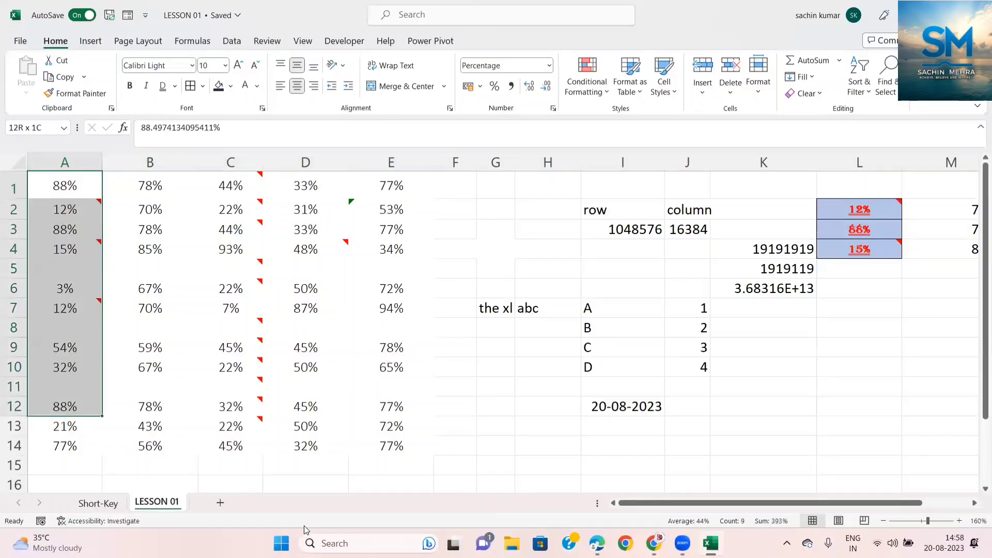
pyautogui.hotkey('shift', 'Right')
pyautogui.hotkey('shift', 'Right')
pyautogui.hotkey('shift', 'Right')
pyautogui.hotkey('shift', 'Right')
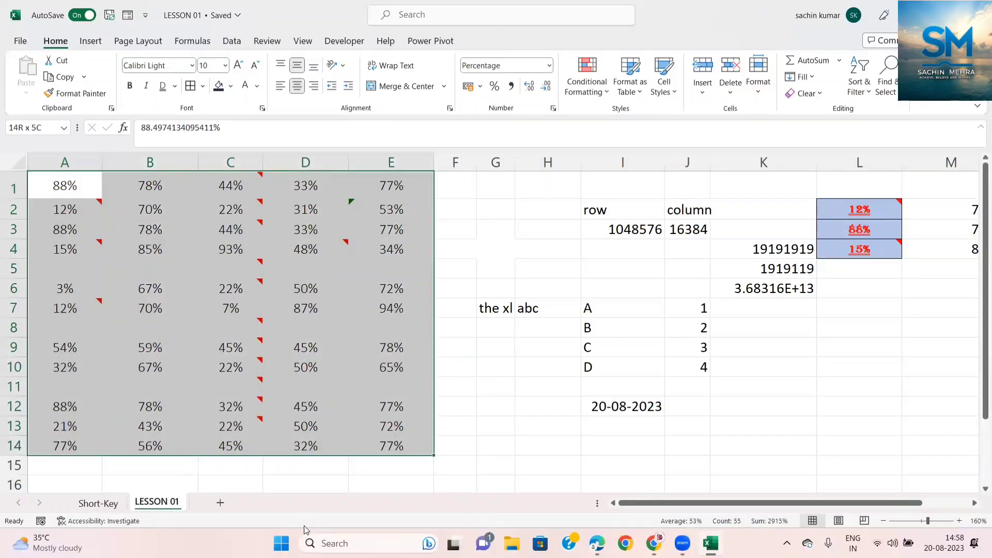
pyautogui.hotkey('ctrl', 'g')
pyautogui.click(730, 282)
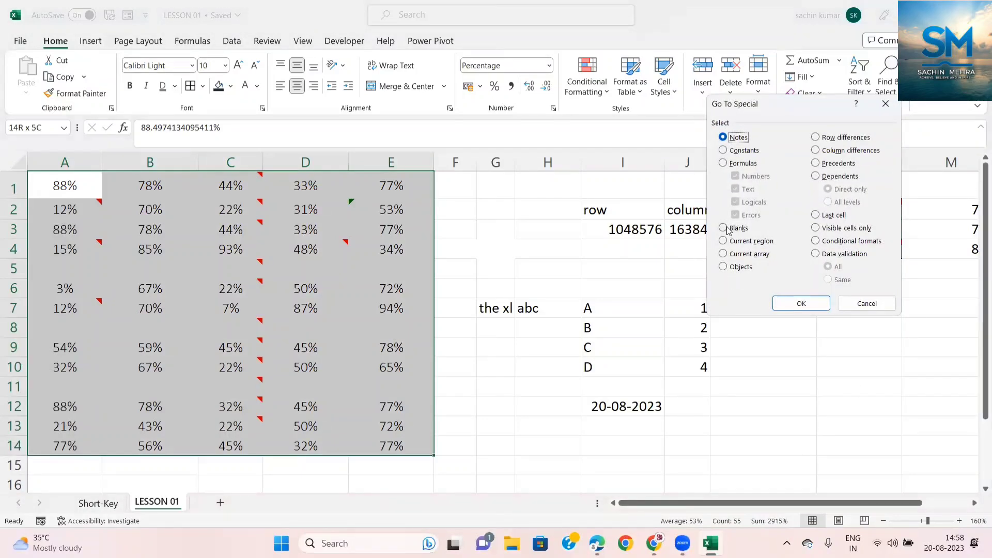
pyautogui.click(728, 229)
pyautogui.click(800, 303)
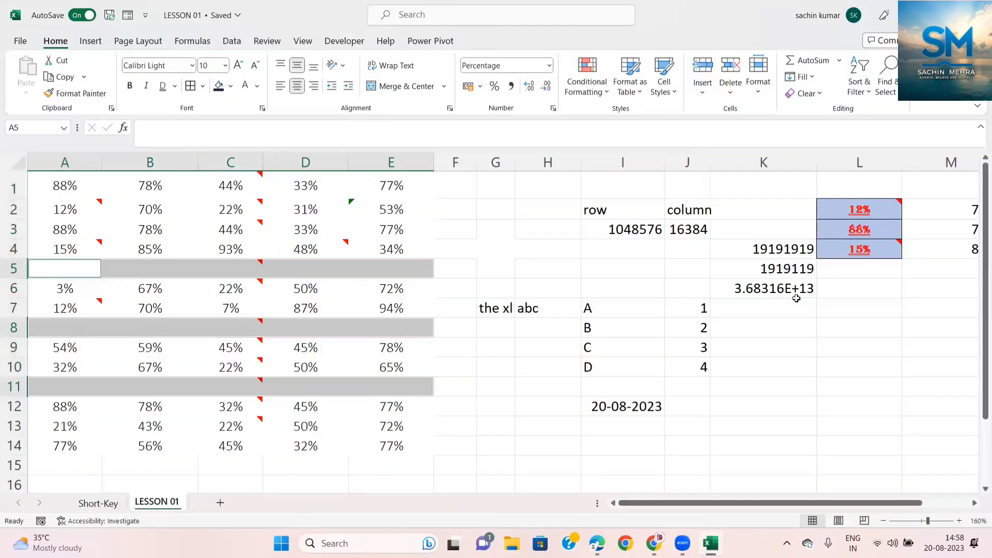
# Enter =0 in all the selected blank cells at once, and select the whole data region A1:E14.
pyautogui.write('=0')
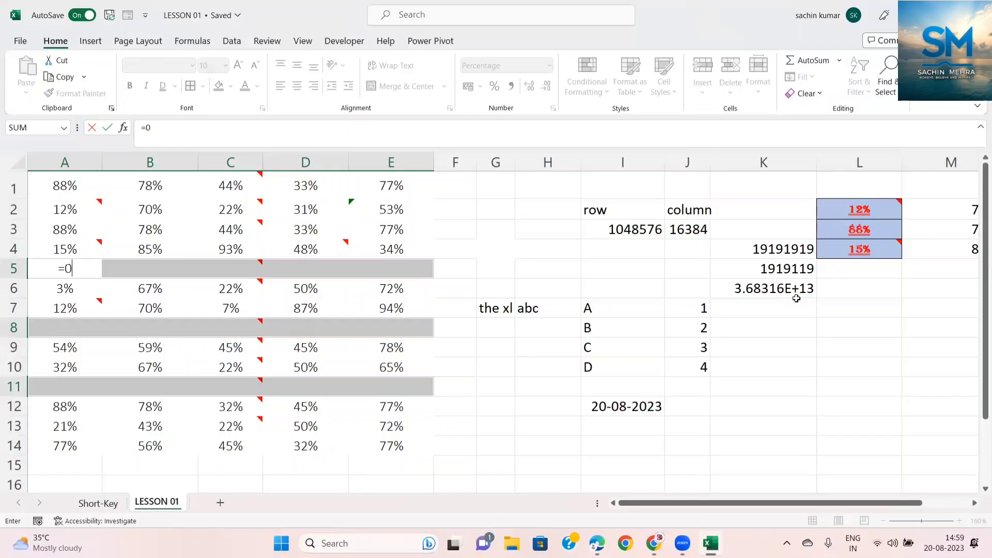
pyautogui.hotkey('ctrl', 'Return')
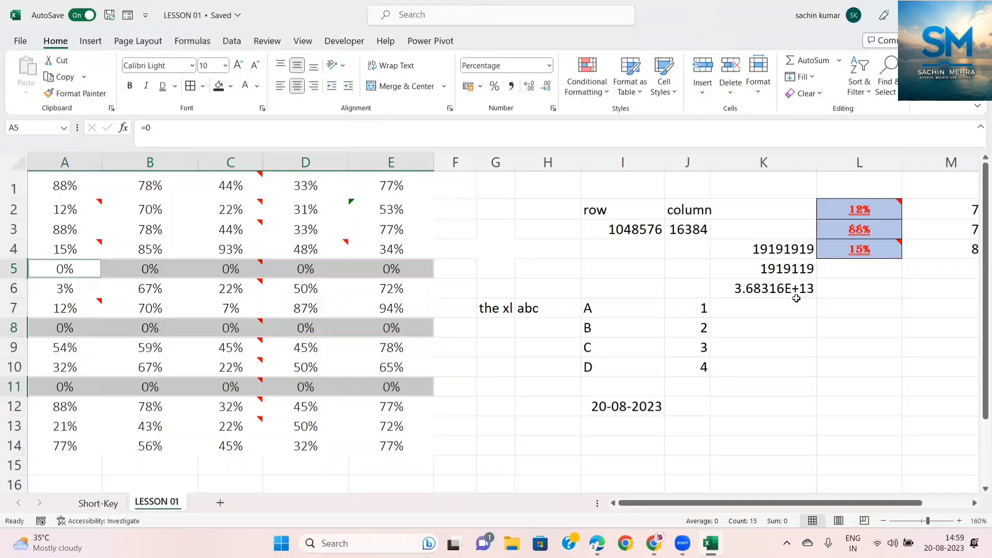
pyautogui.press('Up')
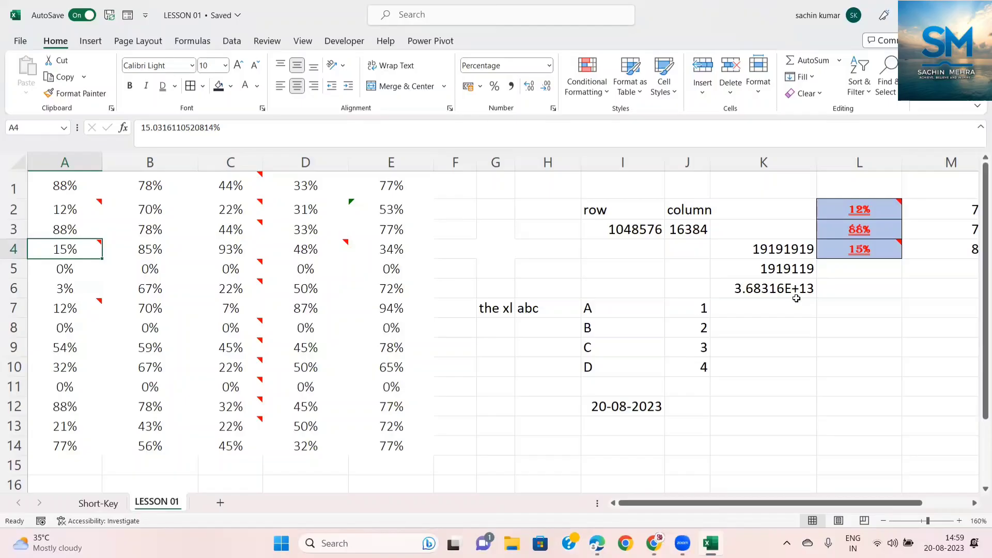
pyautogui.hotkey('ctrl', 'a')
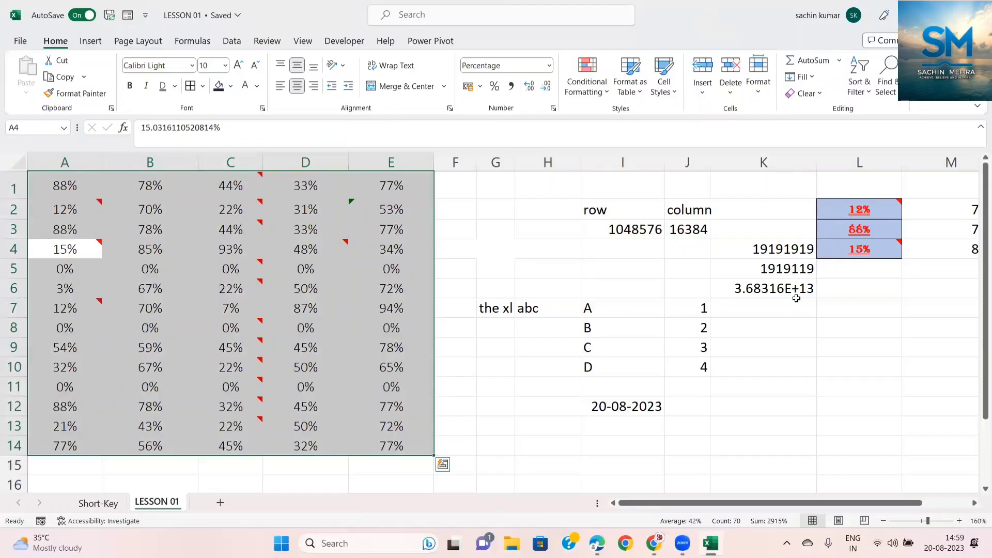
# Clear the contents of cells A5 and B5.
pyautogui.press('Down')
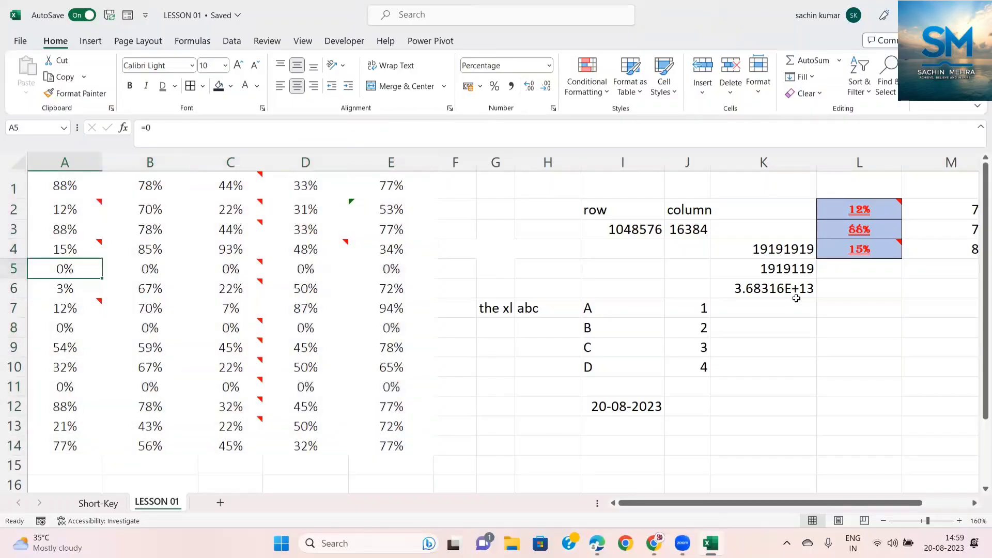
pyautogui.press('Up')
pyautogui.press('Down')
pyautogui.press('Delete')
pyautogui.press('Right')
pyautogui.press('Delete')
pyautogui.press('Left')
# Undo the clearing of A5 and B5 and the zero fill of the blank cells, leaving only A4 selected.
pyautogui.hotkey('ctrl', 'z')
pyautogui.hotkey('ctrl', 'z')
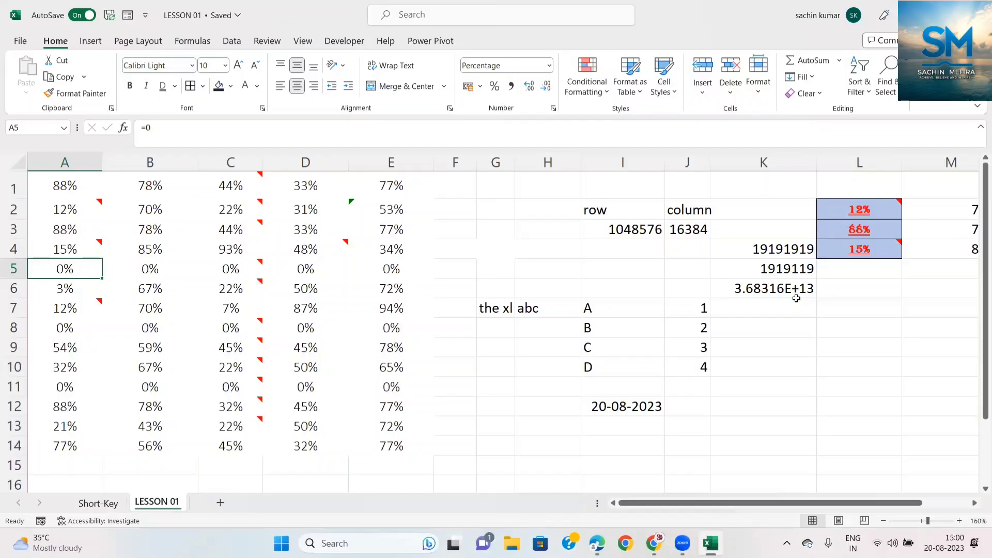
pyautogui.hotkey('ctrl', 'z')
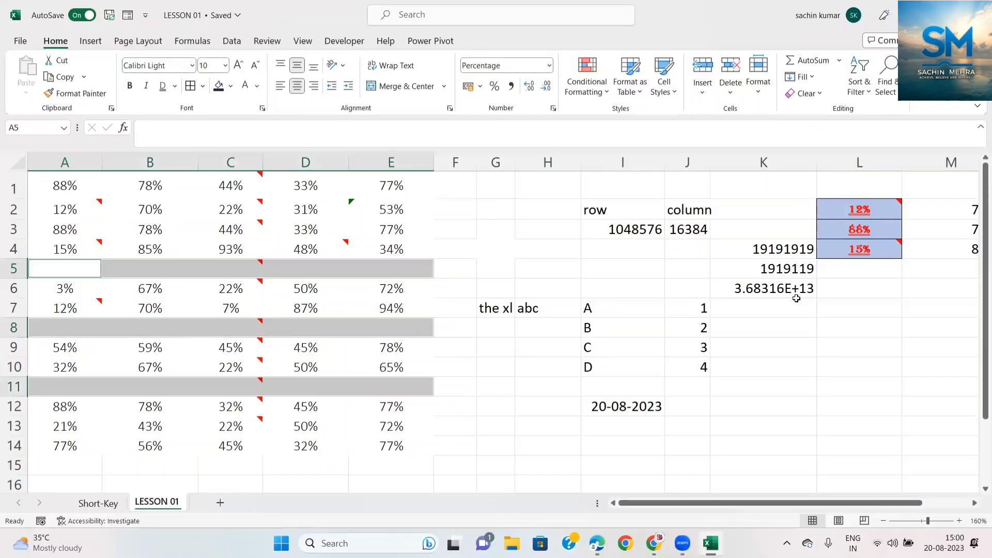
pyautogui.press('Up')
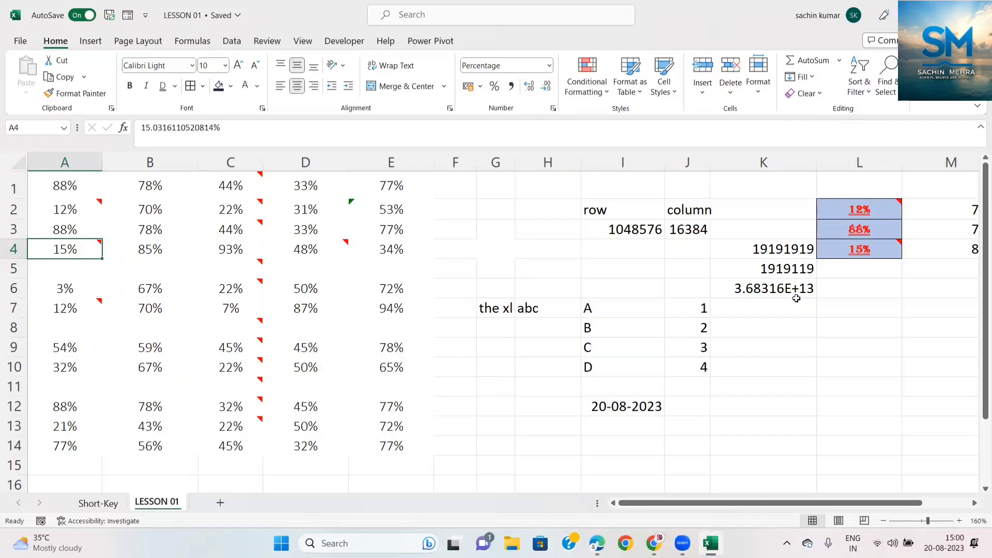
# Select the range A1:E14 from A1 and use Go To Special to select only its blank cells.
pyautogui.hotkey('ctrl', 'Up')
pyautogui.hotkey('shift', 'Down')
pyautogui.hotkey('shift', 'Down')
pyautogui.hotkey('shift', 'Down')
pyautogui.hotkey('shift', 'Down')
pyautogui.hotkey('shift', 'Down')
pyautogui.hotkey('shift', 'Down')
pyautogui.hotkey('shift', 'Down')
pyautogui.hotkey('shift', 'Down')
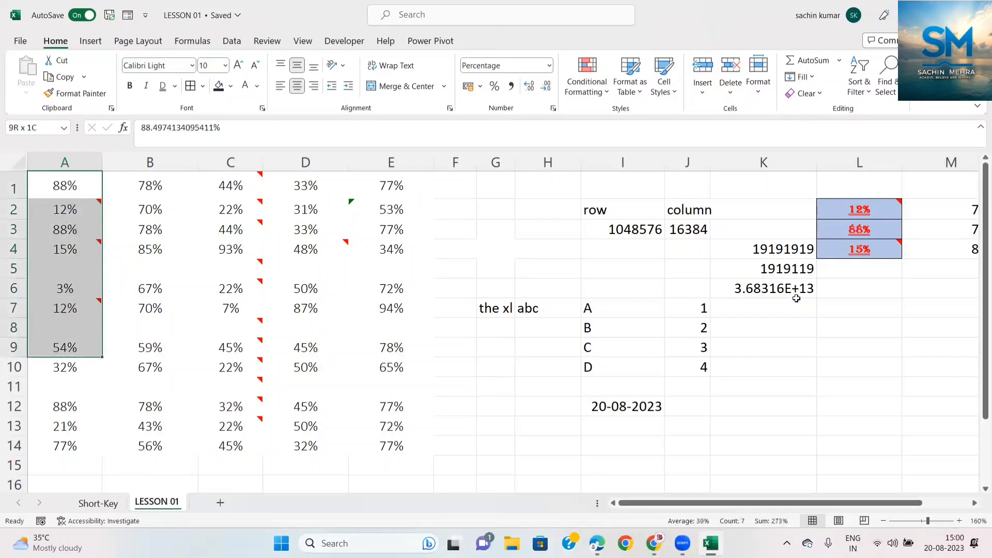
pyautogui.hotkey('shift', 'Down')
pyautogui.hotkey('shift', 'Down')
pyautogui.hotkey('shift', 'Down')
pyautogui.hotkey('shift', 'Down')
pyautogui.hotkey('shift', 'Down')
pyautogui.hotkey('shift', 'Right')
pyautogui.hotkey('shift', 'Right')
pyautogui.hotkey('shift', 'Right')
pyautogui.hotkey('shift', 'Right')
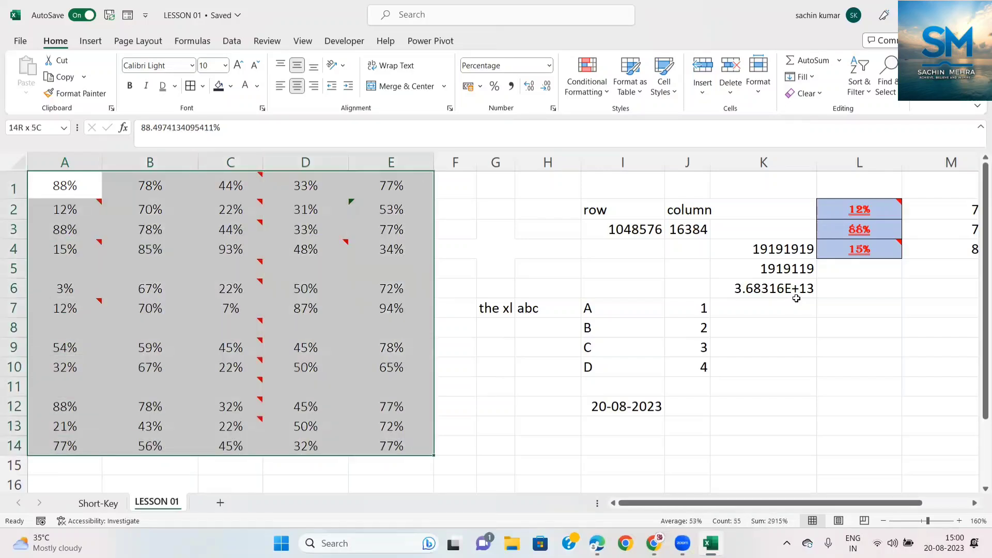
pyautogui.hotkey('ctrl', 'g')
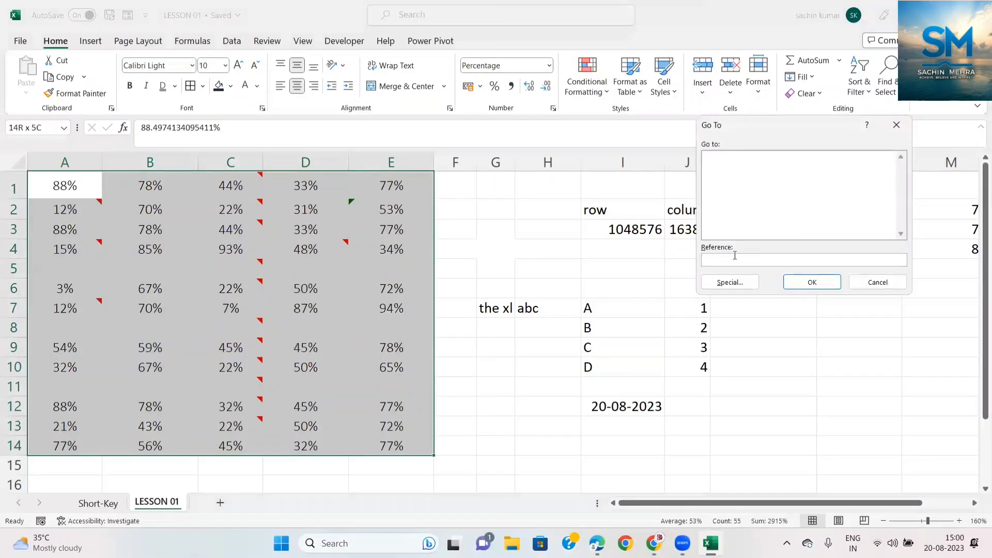
pyautogui.click(731, 281)
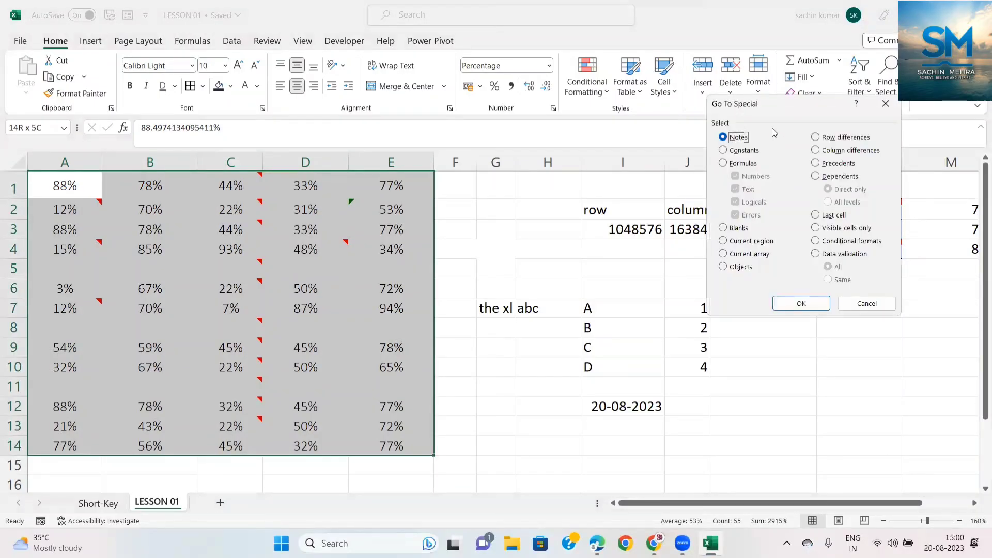
pyautogui.click(724, 228)
pyautogui.click(812, 305)
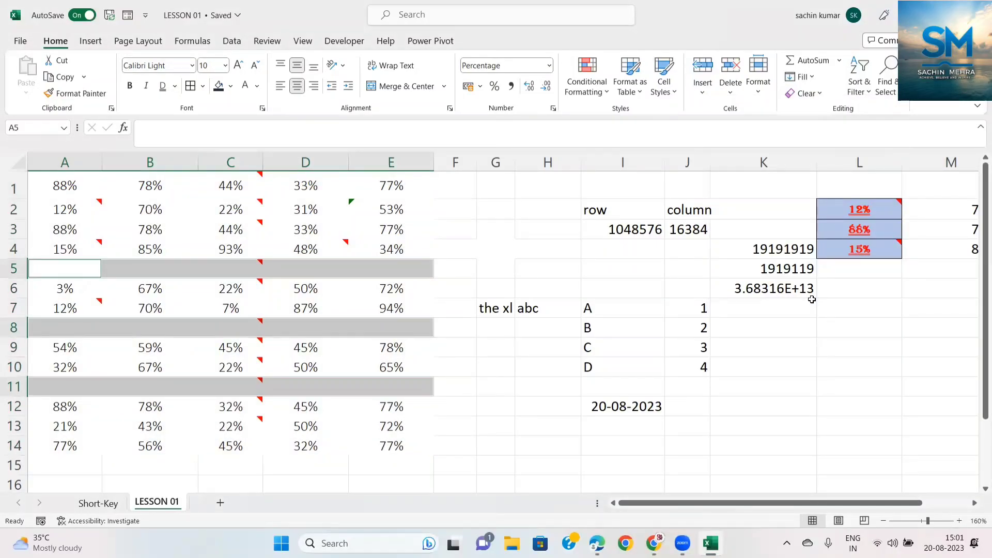
# Delete the entire rows that contain the selected blank cells.
pyautogui.hotkey('ctrl', '-')
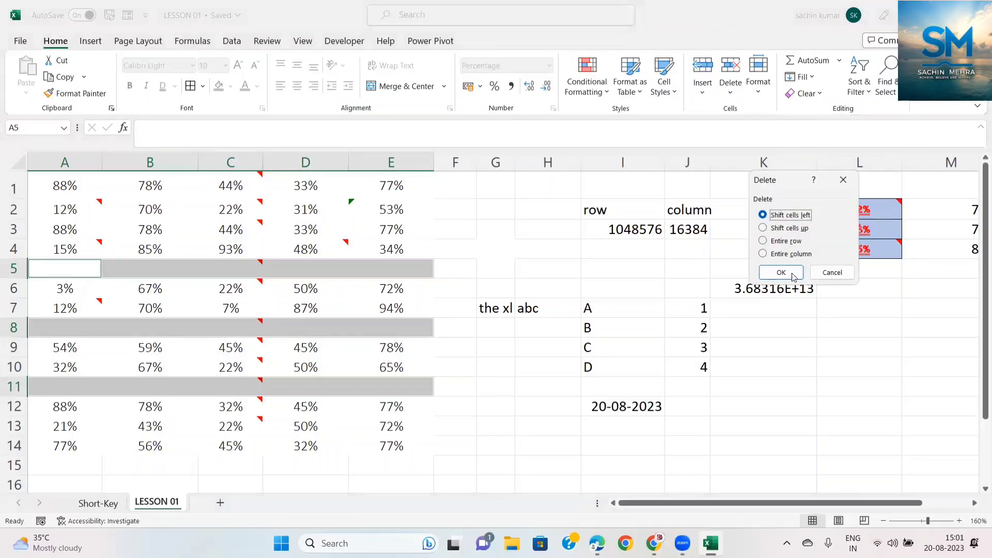
pyautogui.moveTo(788, 187); pyautogui.dragTo(491, 187)
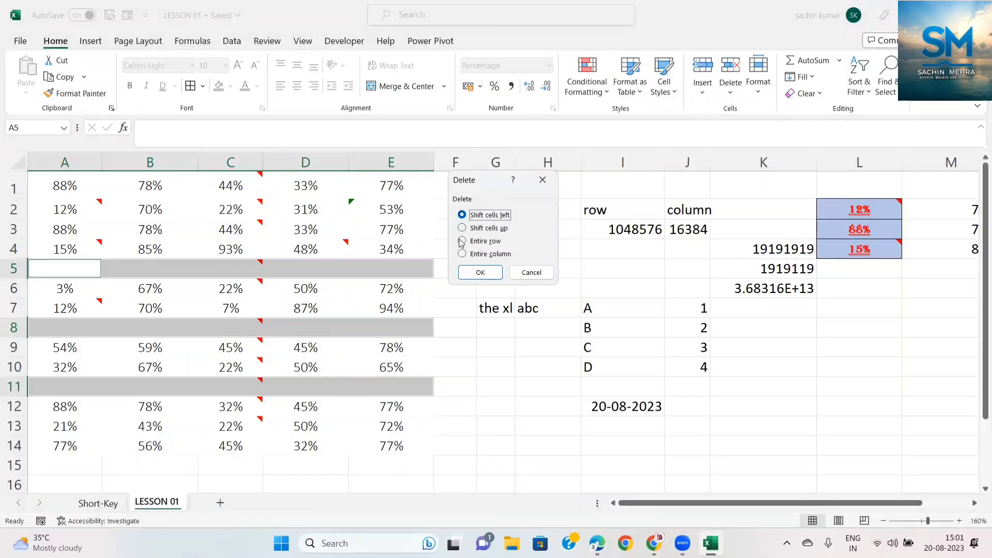
pyautogui.click(463, 241)
pyautogui.click(472, 274)
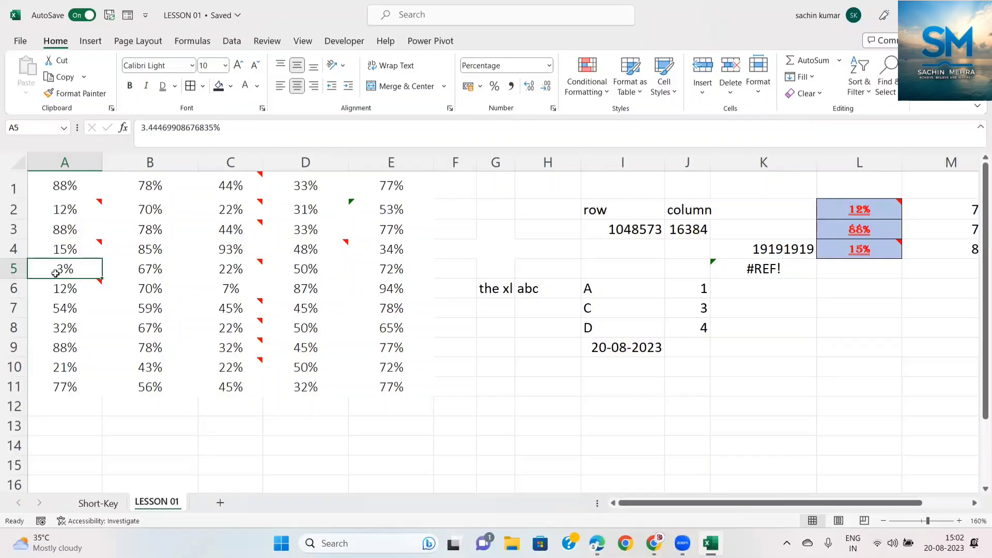
# Enter ="NULL" in cell A5, and undo the entry.
pyautogui.write('="NU')
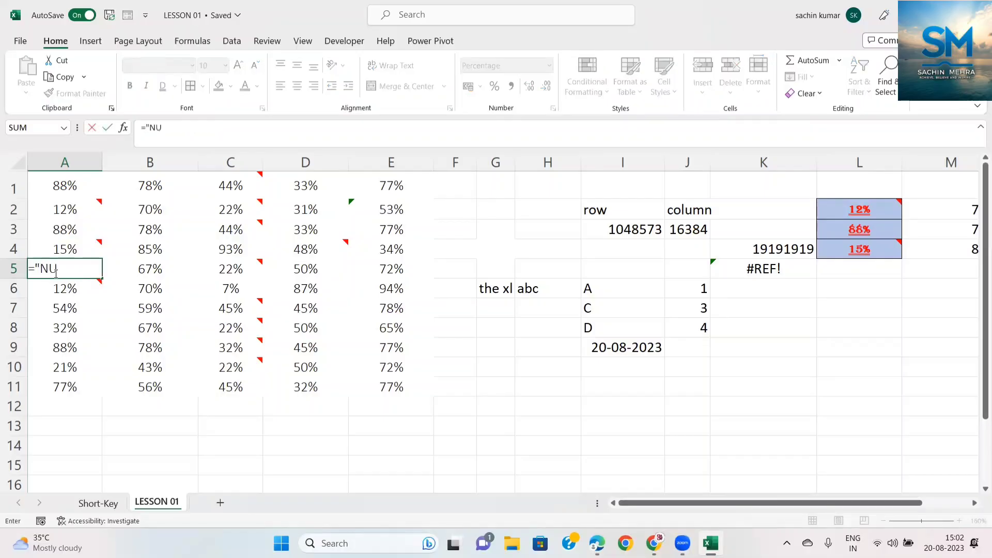
pyautogui.write('LL"')
pyautogui.press('Return')
pyautogui.click(55, 273)
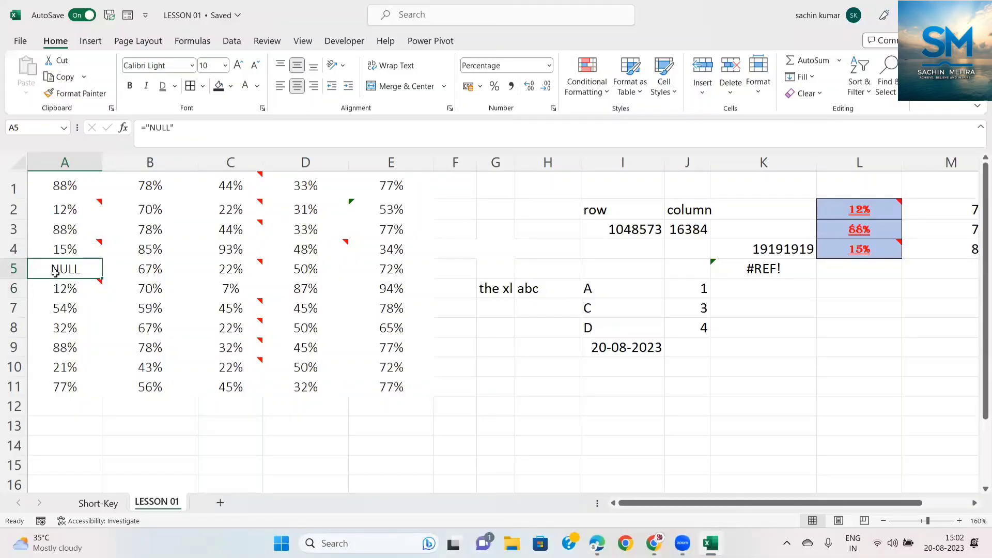
pyautogui.hotkey('ctrl', 'z')
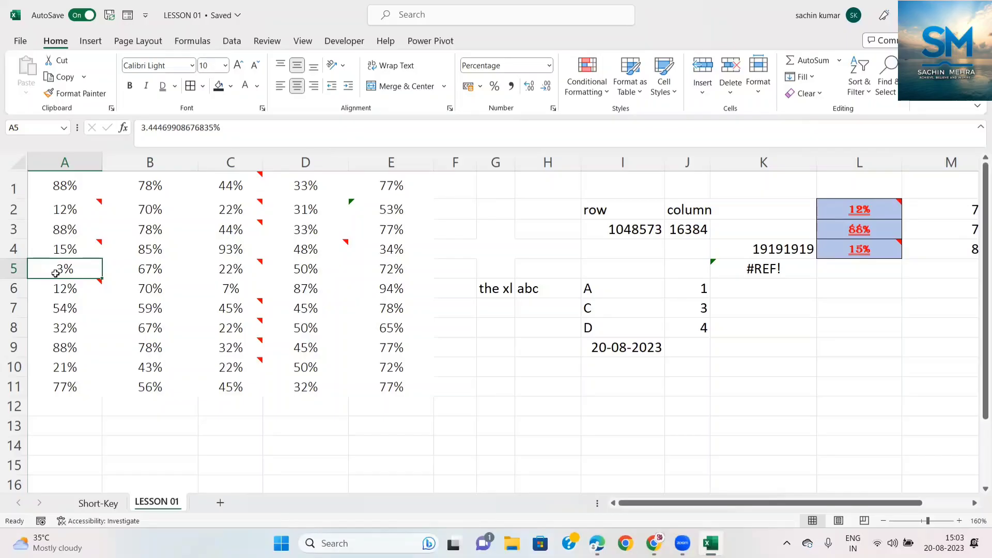
# Undo the row deletion and the earlier clearing of rows 5, 8 and 11 to restore the table's original values.
pyautogui.press('Right')
pyautogui.press('Right')
pyautogui.press('Right')
pyautogui.press('Right')
pyautogui.press('Right')
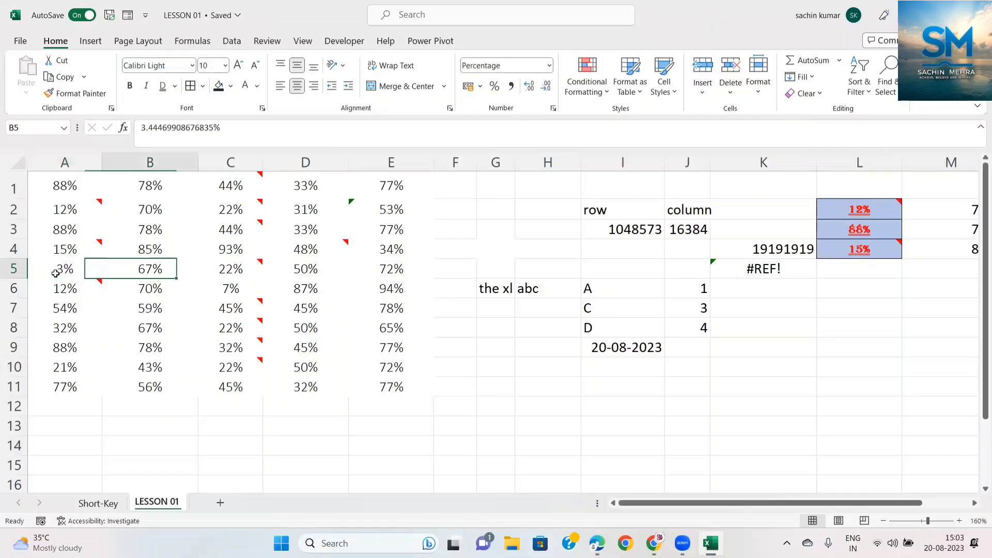
pyautogui.hotkey('ctrl', 'z')
pyautogui.hotkey('ctrl', 'z')
pyautogui.hotkey('ctrl', 'z')
pyautogui.hotkey('ctrl', 'z')
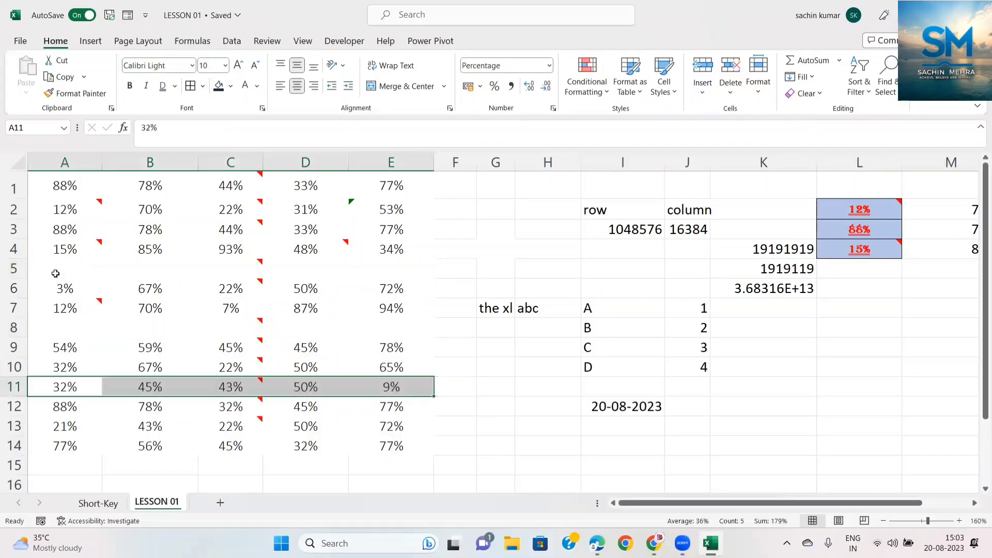
# Review the restored table by jumping between the edges of column A and browsing the empty rows below it.
pyautogui.click(55, 273)
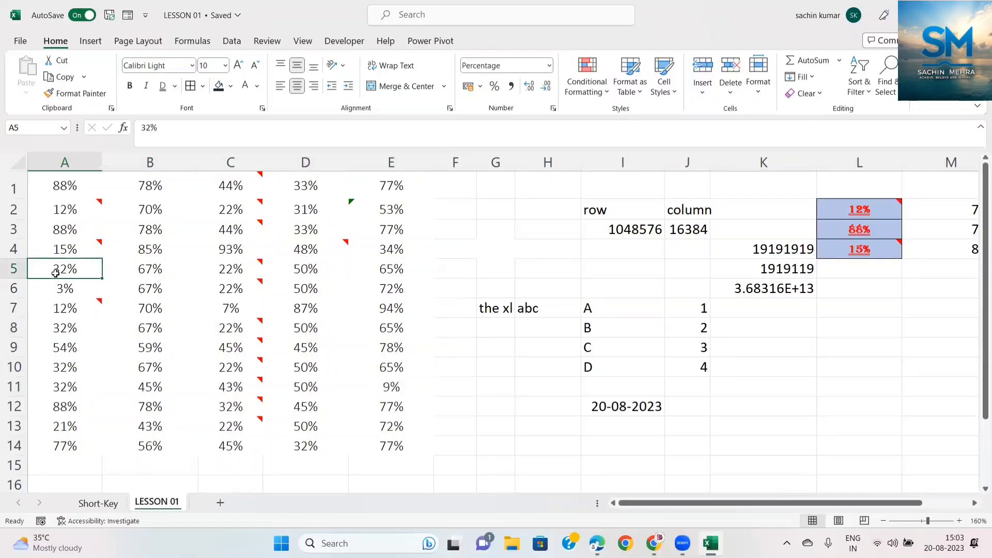
pyautogui.hotkey('ctrl', 'Up')
pyautogui.hotkey('ctrl', 'Down')
pyautogui.hotkey('ctrl', 'Up')
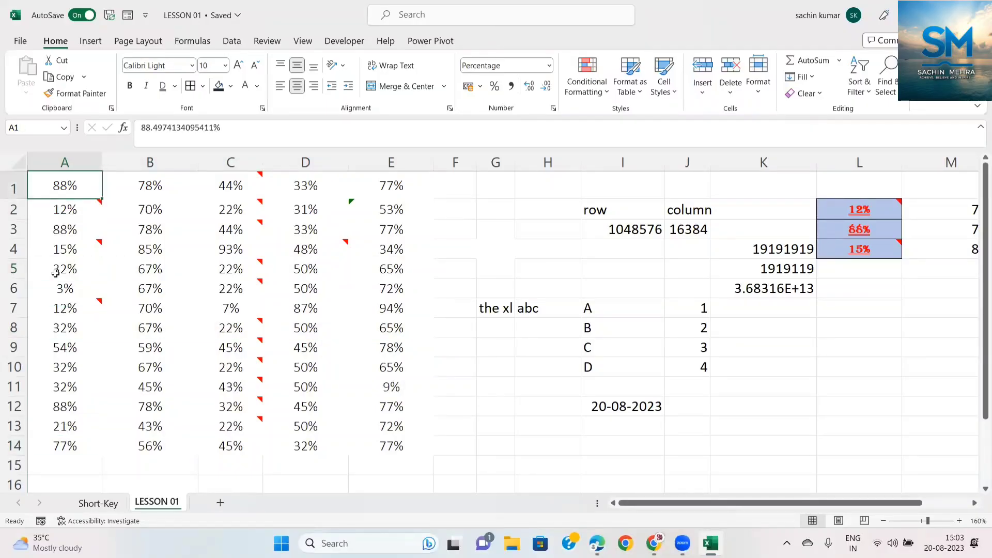
pyautogui.scroll(-4, 73, 328)
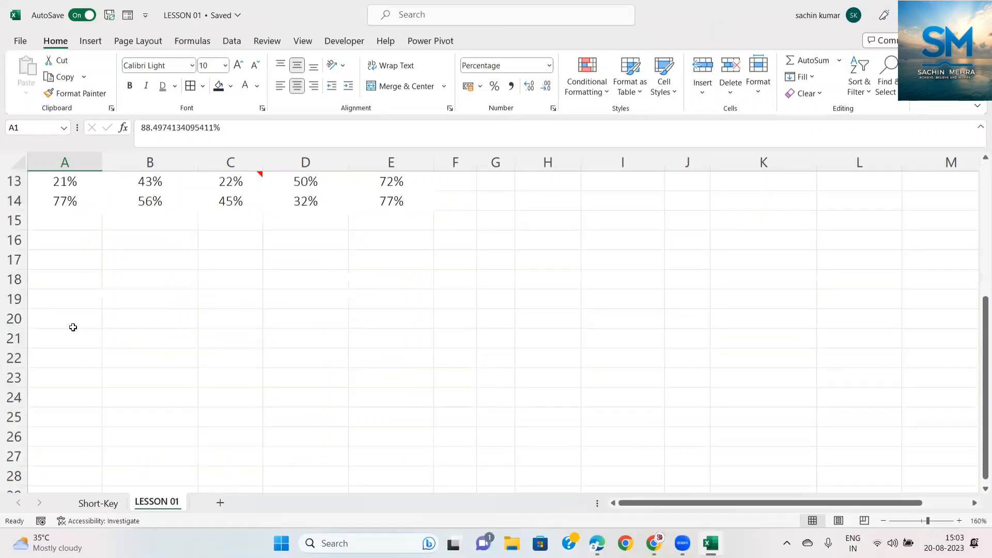
pyautogui.click(113, 243)
pyautogui.scroll(4, 114, 299)
pyautogui.scroll(-6, 114, 297)
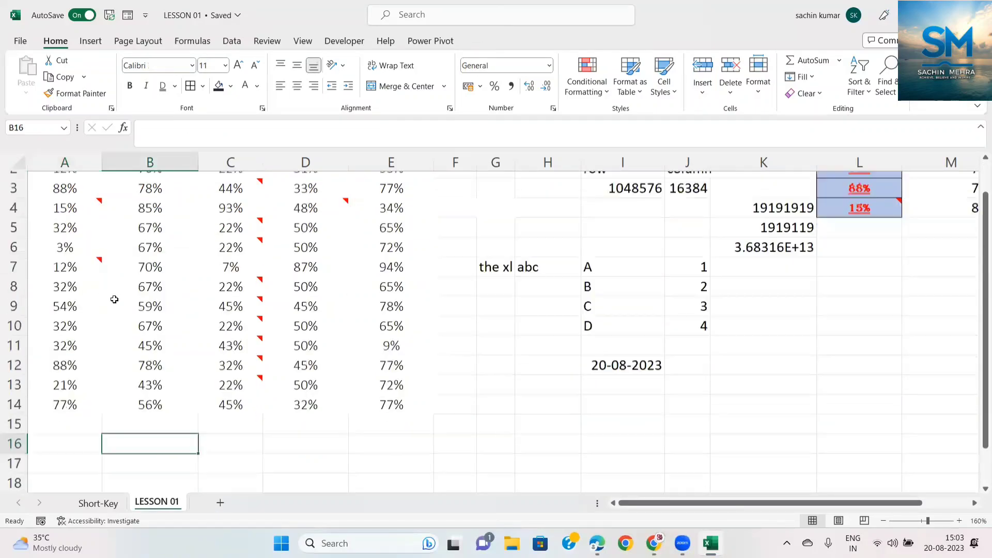
pyautogui.scroll(6, 115, 302)
pyautogui.click(78, 242)
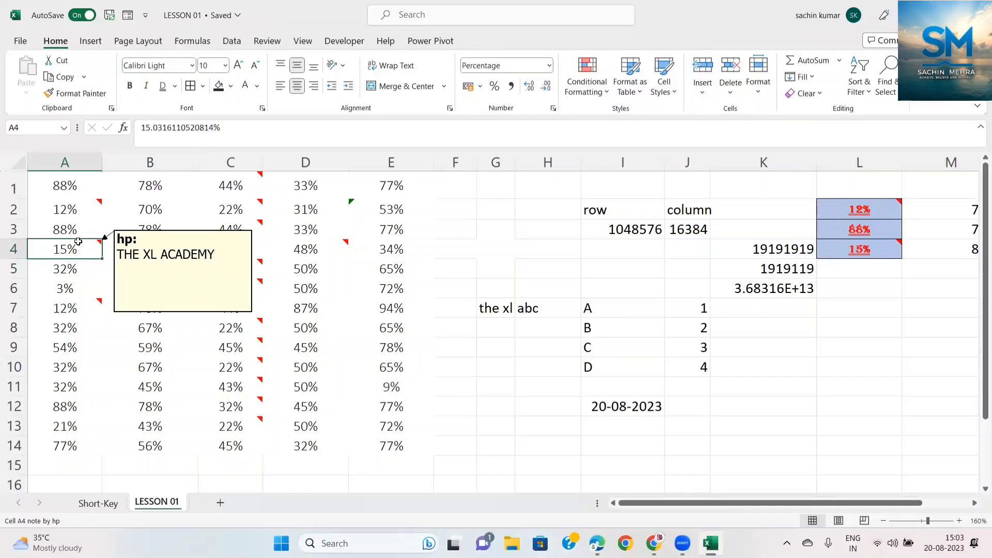
# Start a list below the table with the header DATA in B16 and two people's names in B17:B18.
pyautogui.scroll(-4, 78, 242)
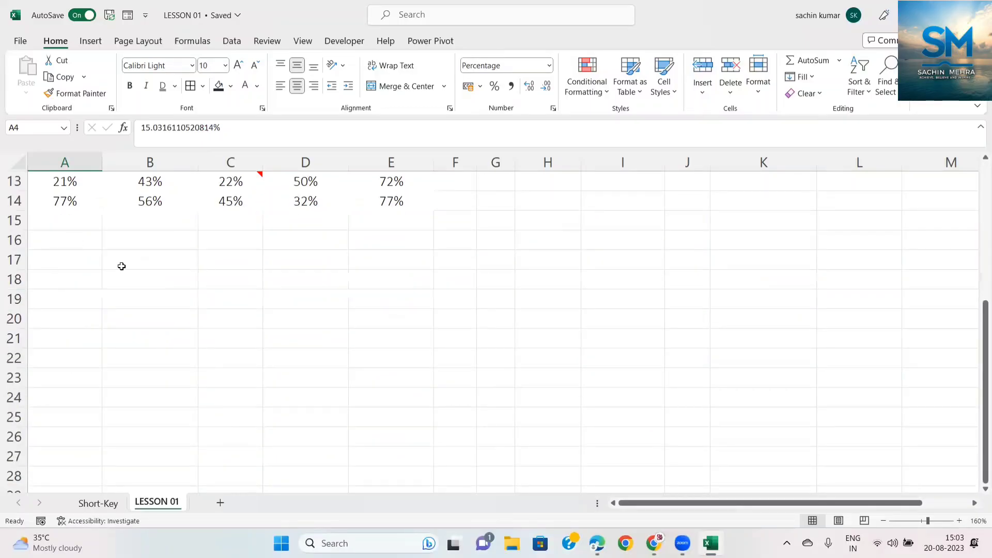
pyautogui.click(123, 266)
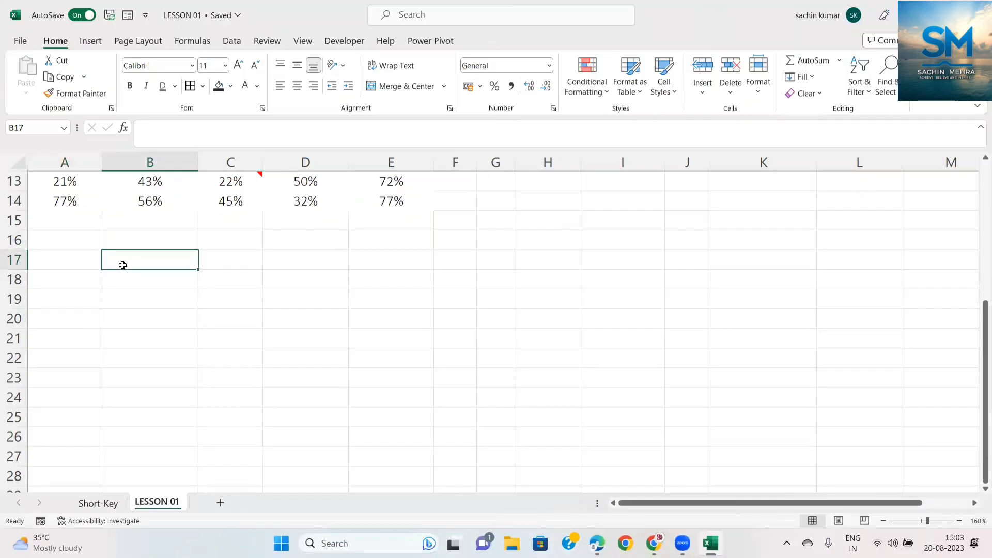
pyautogui.press('Right')
pyautogui.press('Up')
pyautogui.press('Left')
pyautogui.write('DATA')
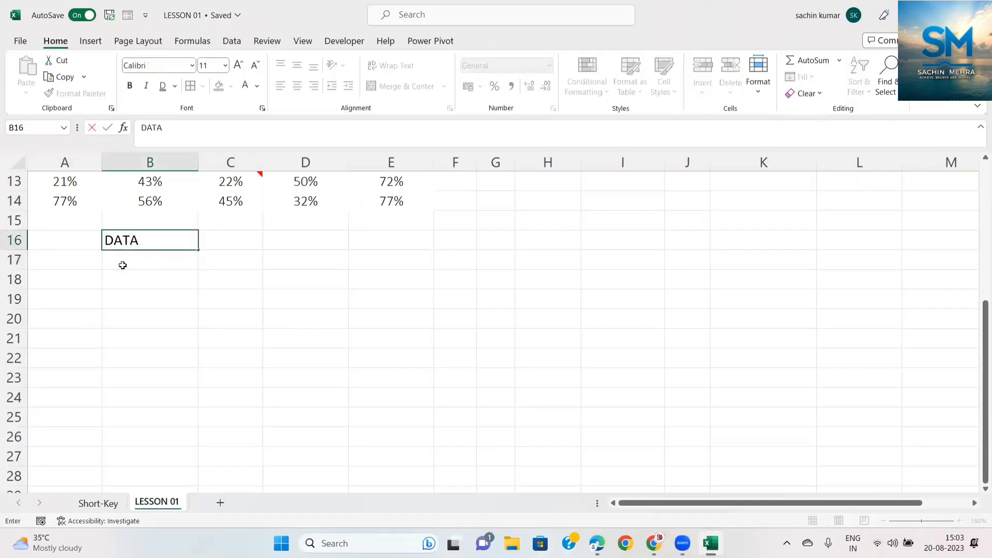
pyautogui.press('Return')
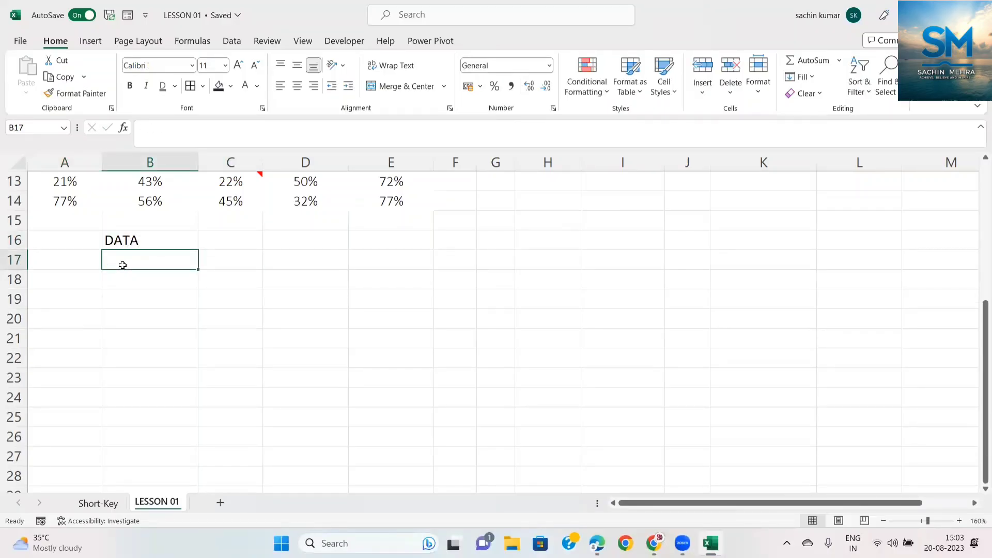
pyautogui.write('SHIV')
pyautogui.press('Return')
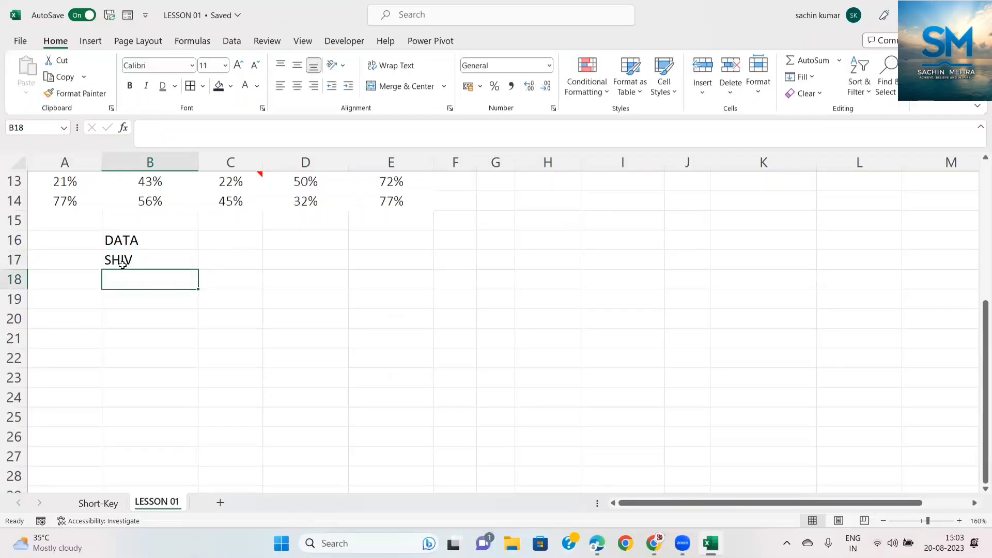
pyautogui.write('SHANKAR')
pyautogui.press('Return')
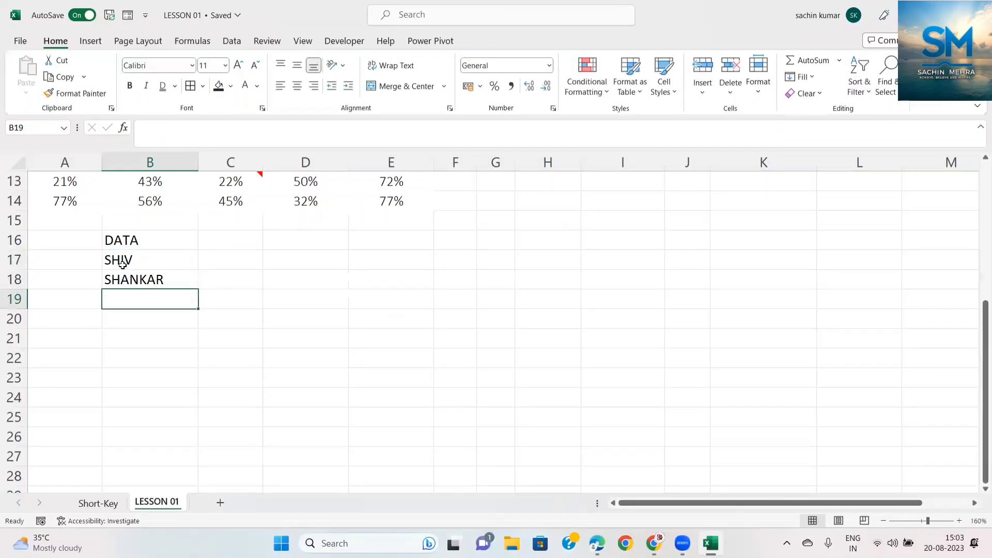
# Continue the list with the numbers 393939, 4949494 and 393939 in B19:B21.
pyautogui.write('393939')
pyautogui.press('Return')
pyautogui.write('49494')
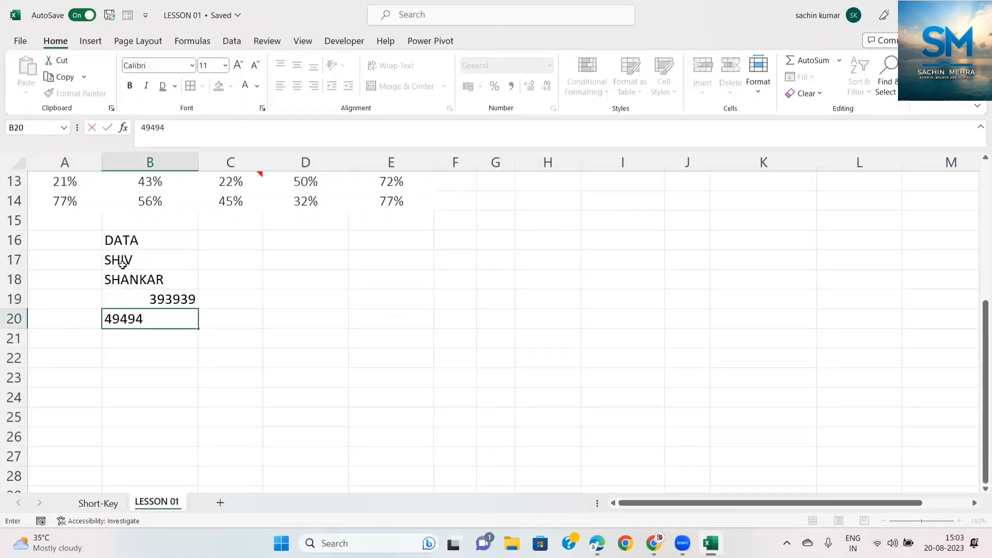
pyautogui.write('94')
pyautogui.press('Return')
pyautogui.write('393939')
pyautogui.press('Return')
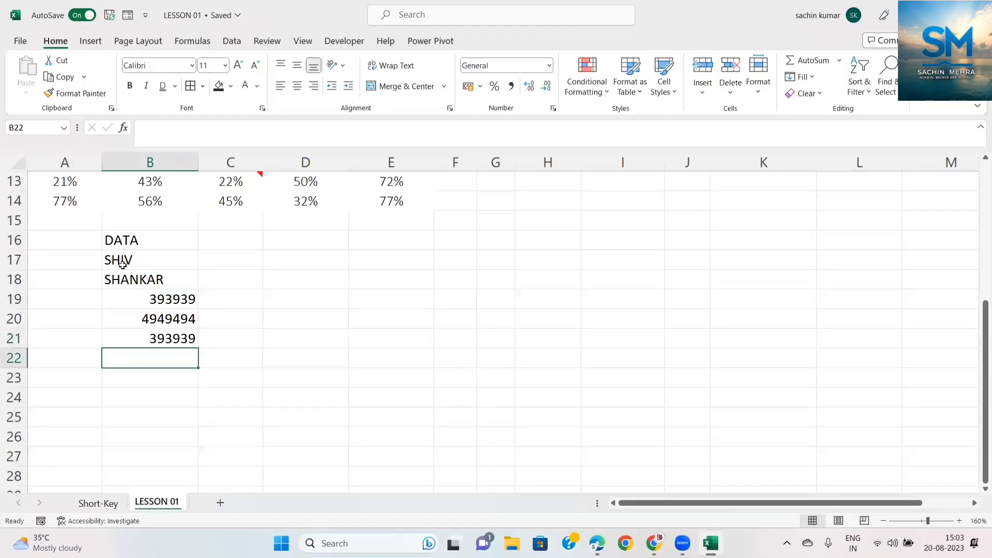
# Add two more people's names to the list in B22:B23.
pyautogui.write('RAJAN')
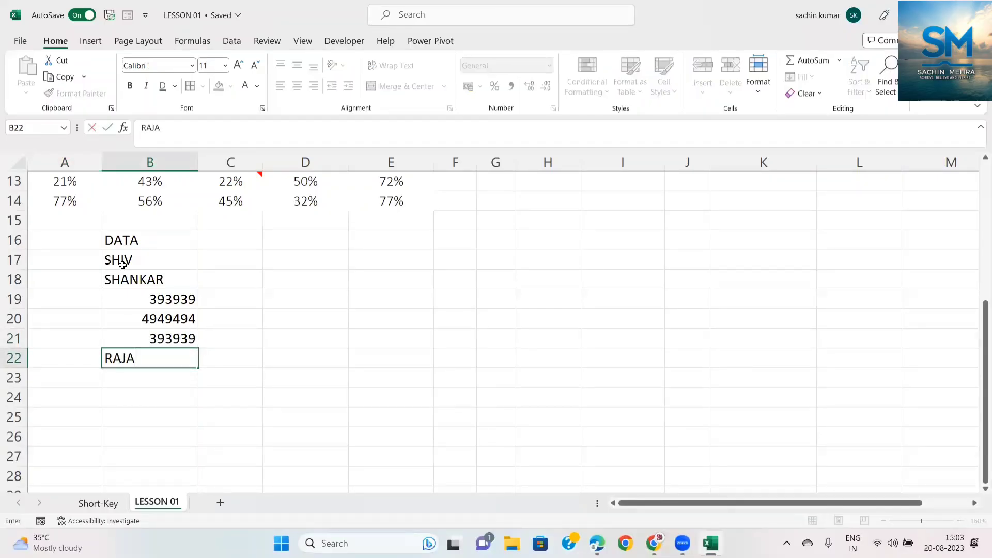
pyautogui.press('Return')
pyautogui.write('RAJU')
pyautogui.press('Return')
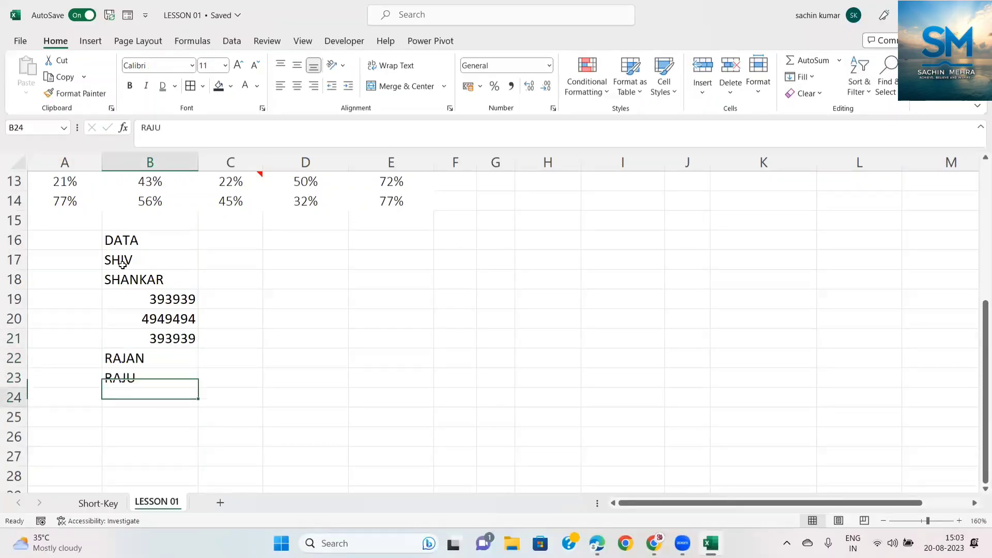
# Enter the numbers 38383838 and 49494949 in B24:B25 and another person's name in B26.
pyautogui.write('38383838')
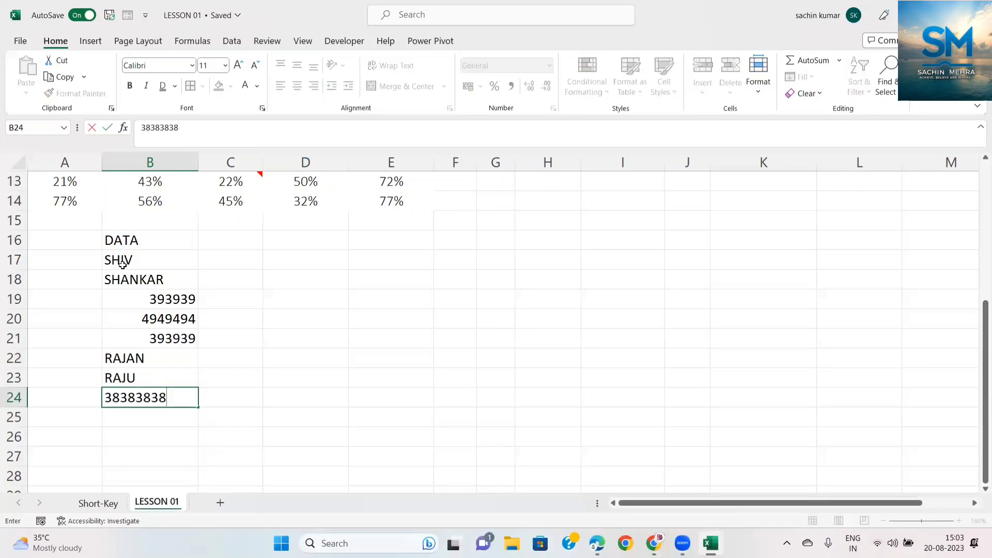
pyautogui.press('Return')
pyautogui.write('49494949')
pyautogui.press('Return')
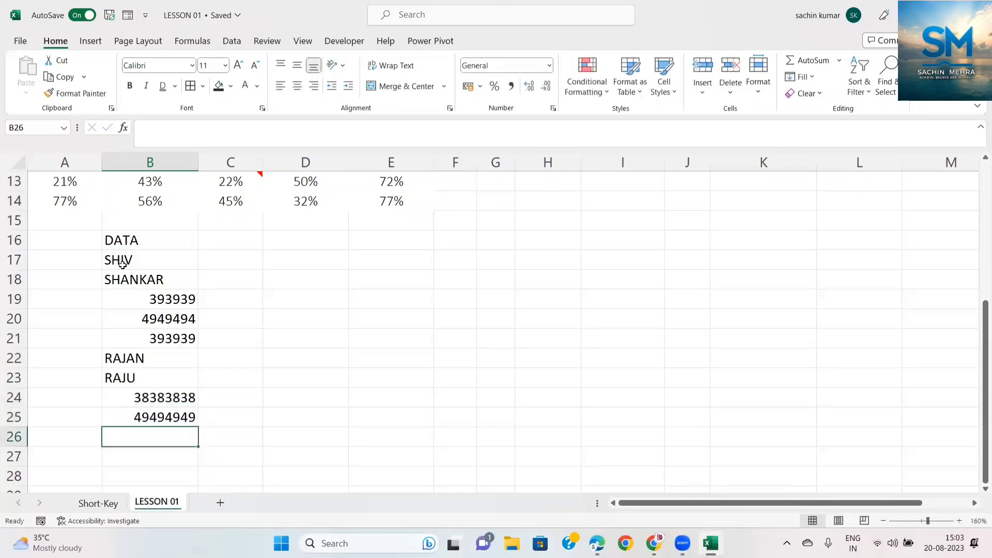
pyautogui.write('SANJAY')
pyautogui.press('Return')
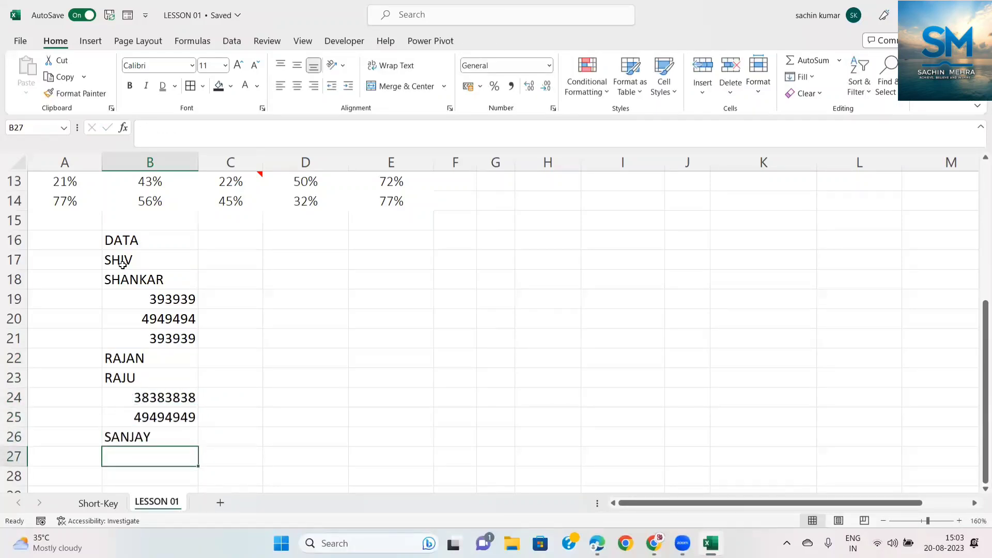
# Add two more people's names to the DATA list in B27:B28.
pyautogui.write('RANI')
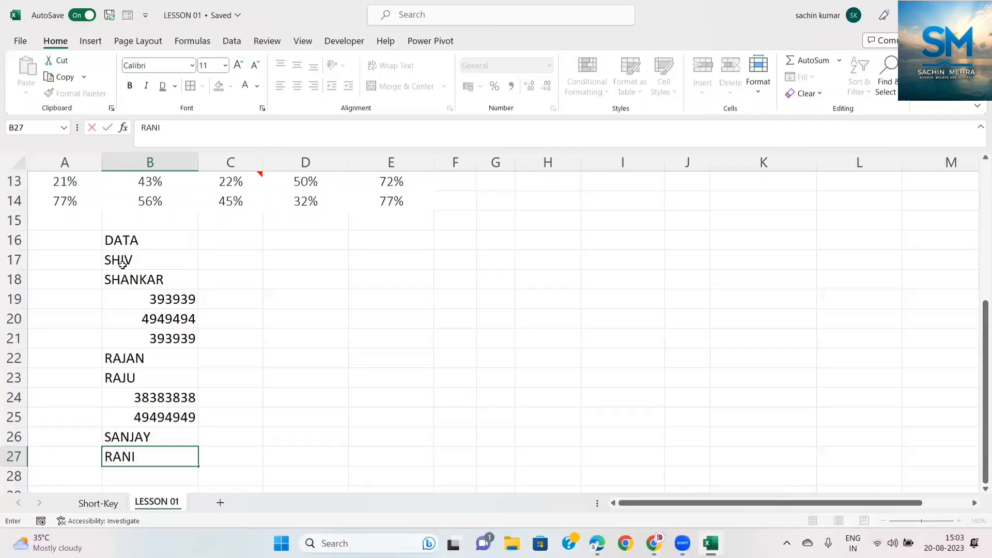
pyautogui.press('Return')
pyautogui.write('RAJAN')
pyautogui.press('Return')
# Continue the list with the numbers 383838, 383838 and 333322 in B29:B31.
pyautogui.write('383838')
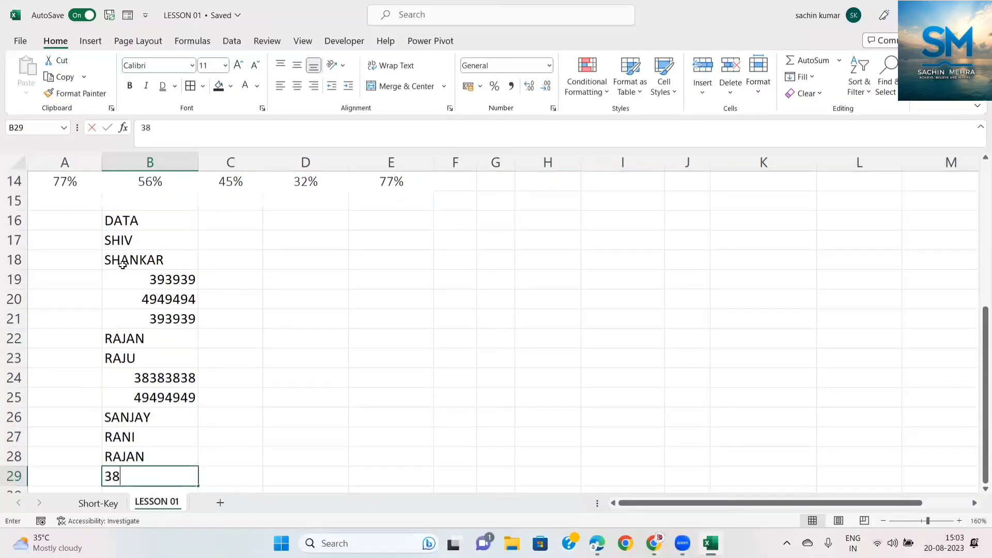
pyautogui.press('Return')
pyautogui.write('383838')
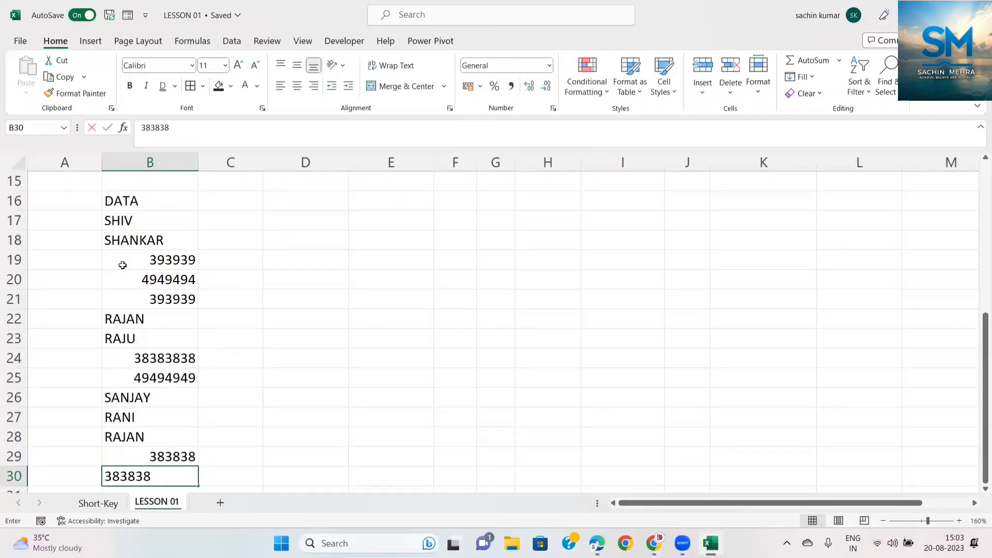
pyautogui.press('Return')
pyautogui.write('333322')
pyautogui.press('Return')
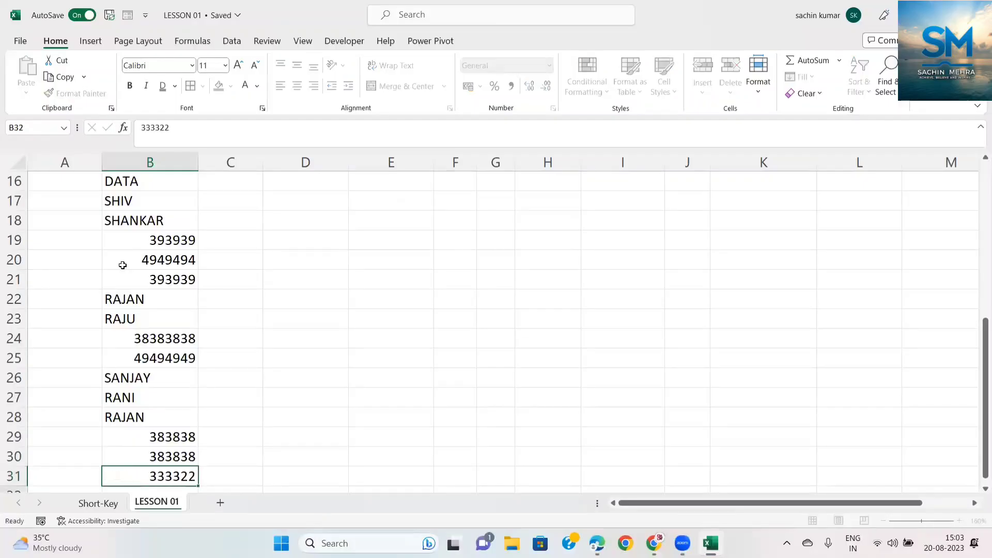
# Replace the number in B30 with 34344.
pyautogui.press('Up')
pyautogui.press('Up')
pyautogui.write('34344')
pyautogui.press('Return')
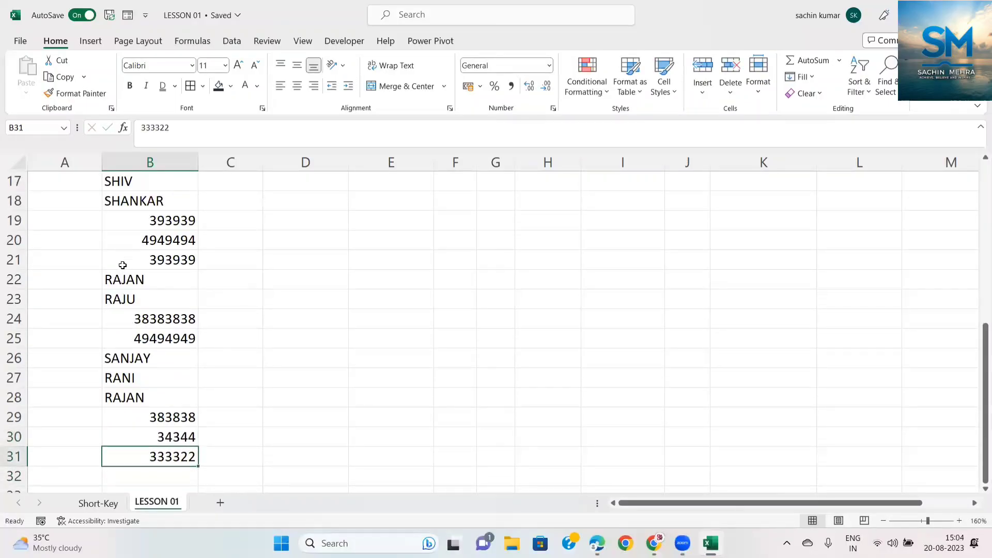
# Add the headers NAME in C16 and NUMBER in D16 beside the DATA header.
pyautogui.hotkey('ctrl', 'Up')
pyautogui.hotkey('ctrl', 'shift', 'Down')
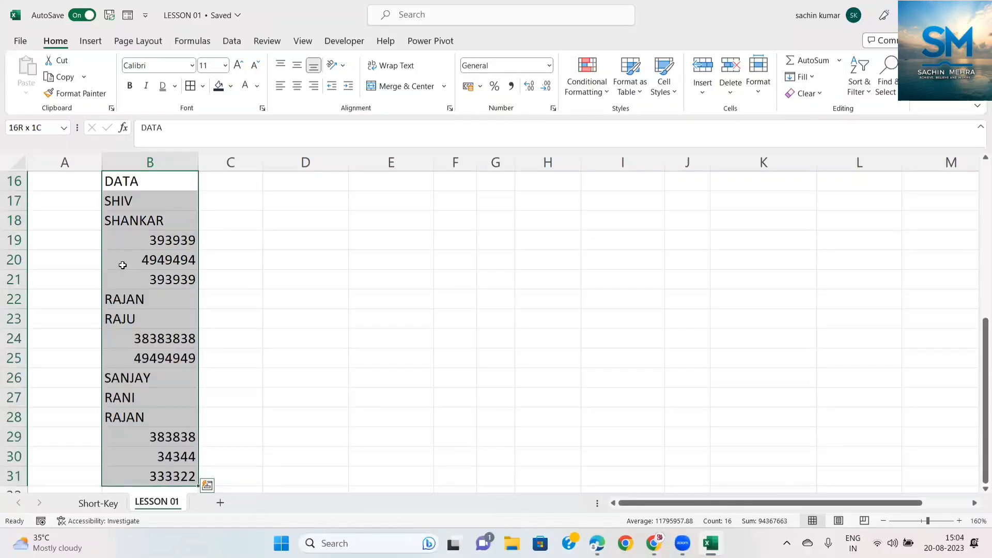
pyautogui.hotkey('ctrl', 'shift', 'Up')
pyautogui.press('Right')
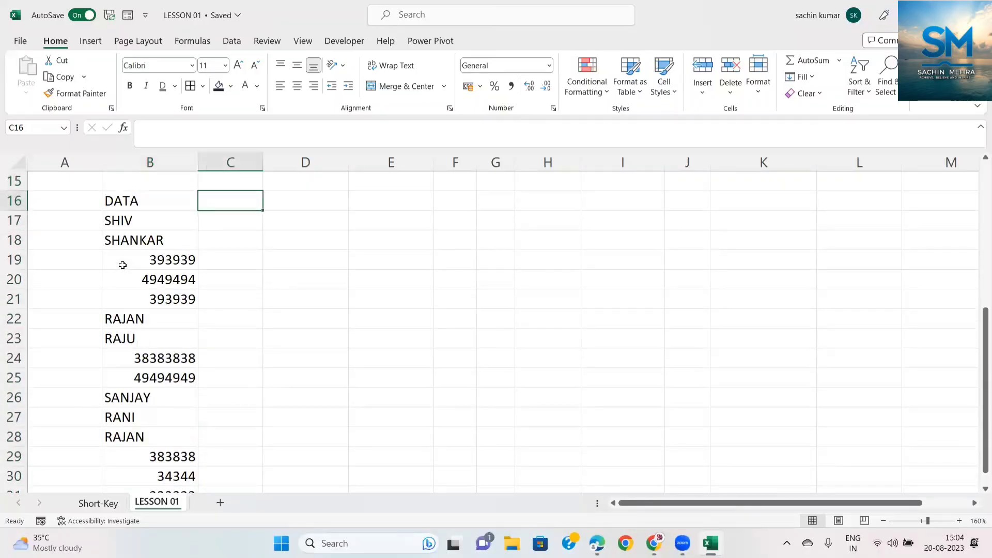
pyautogui.write('NAME')
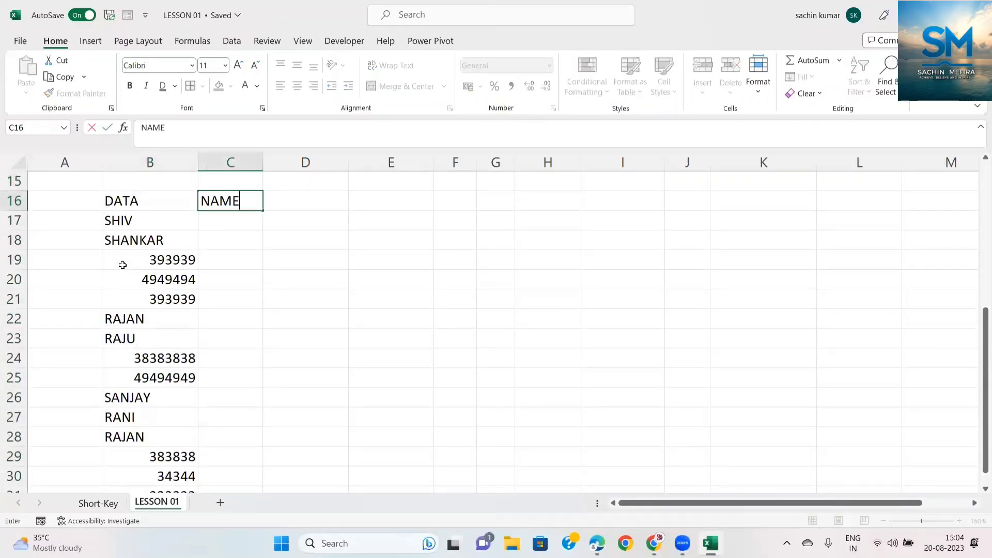
pyautogui.press('Tab')
pyautogui.write('NUMBER')
pyautogui.press('Return')
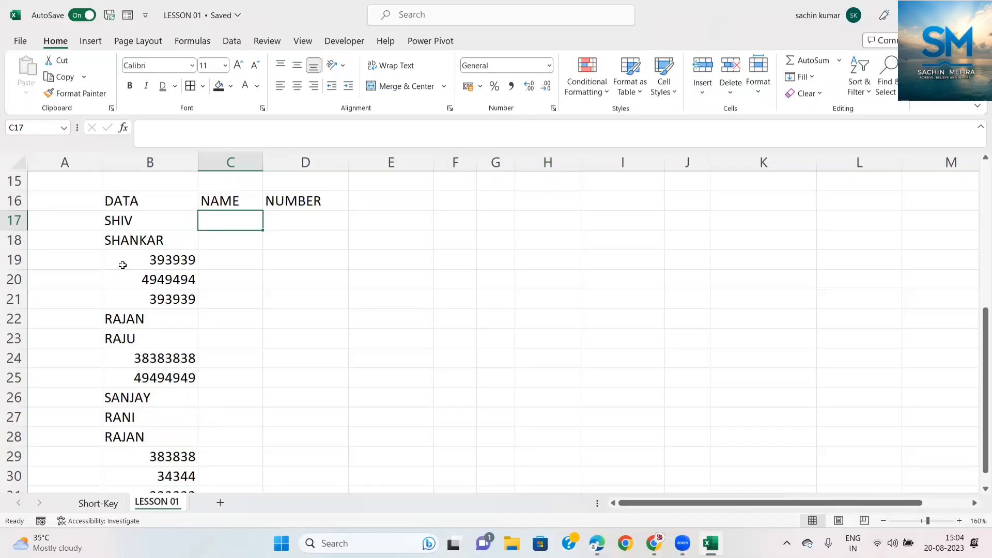
# Use Go To Special on B17:B31 to select only constants that are text, excluding numbers, logicals and errors.
pyautogui.press('Left')
pyautogui.hotkey('ctrl', 'shift', 'Down')
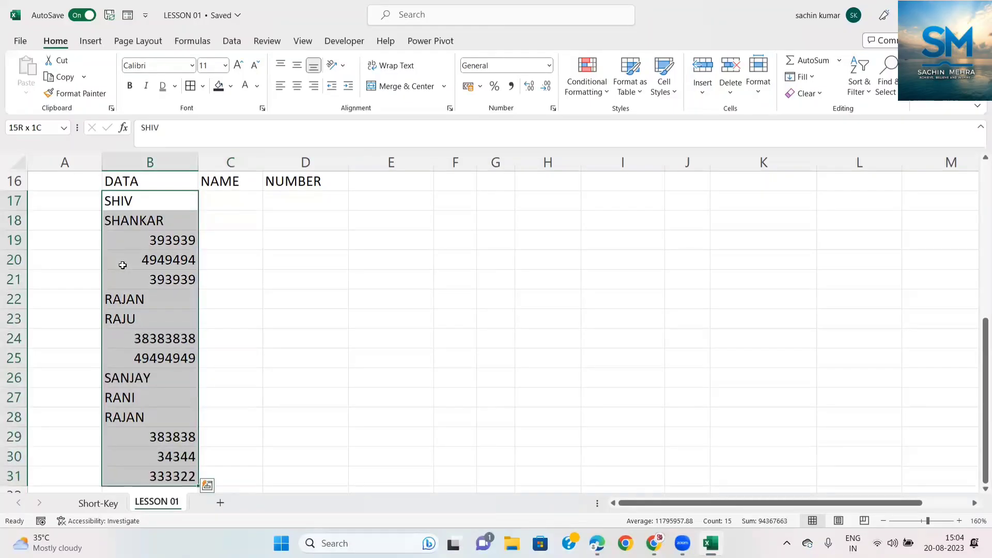
pyautogui.hotkey('ctrl', 'g')
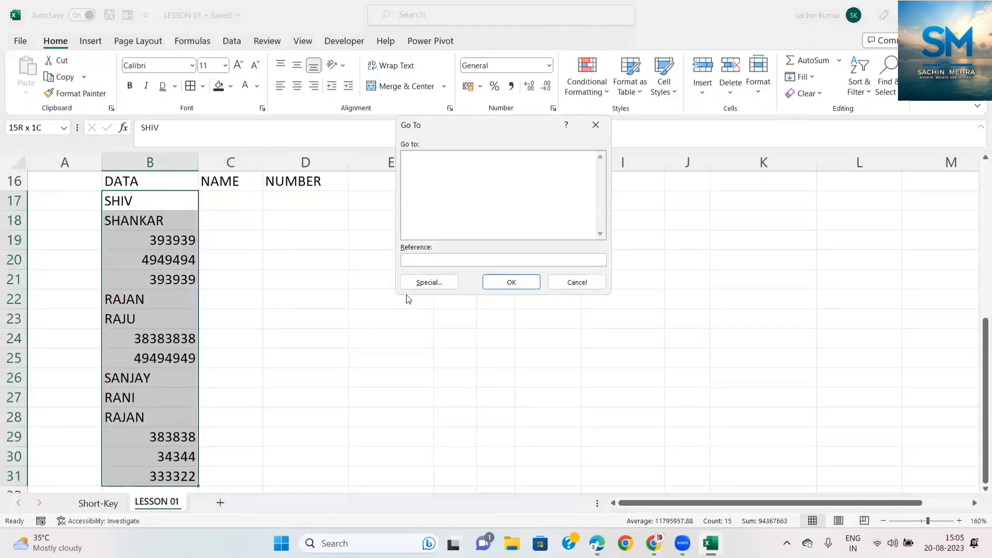
pyautogui.click(421, 284)
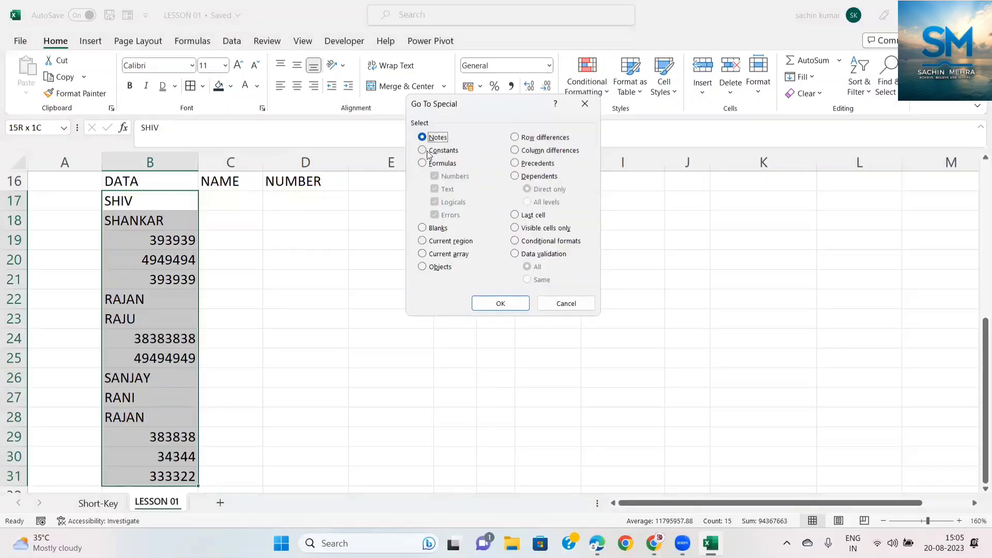
pyautogui.click(424, 151)
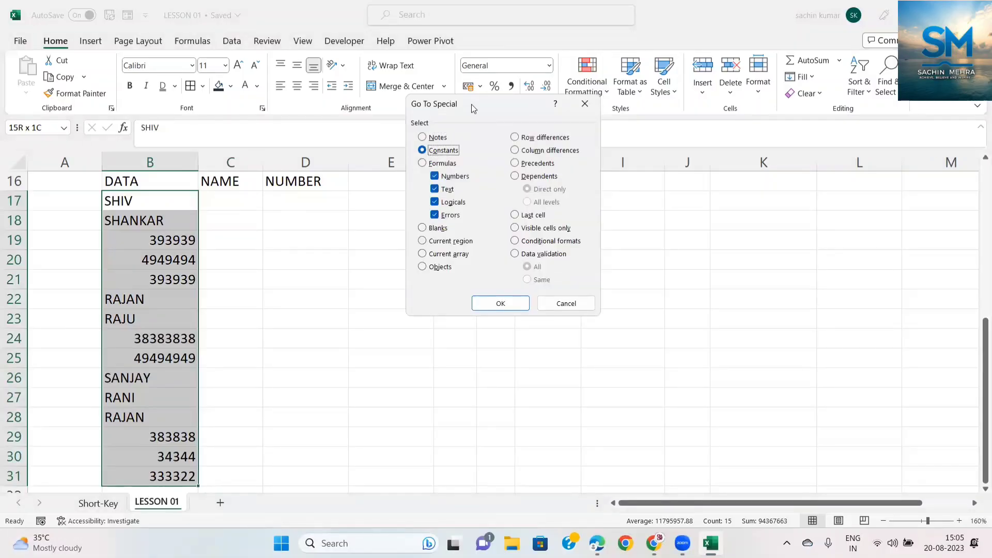
pyautogui.moveTo(471, 104); pyautogui.dragTo(657, 162)
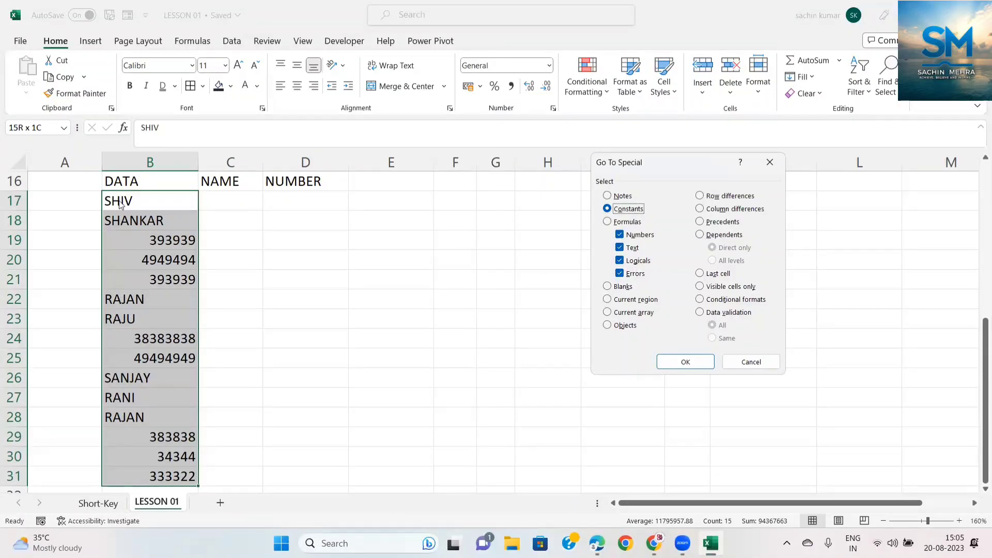
pyautogui.click(620, 235)
pyautogui.click(620, 260)
pyautogui.click(620, 273)
pyautogui.click(675, 359)
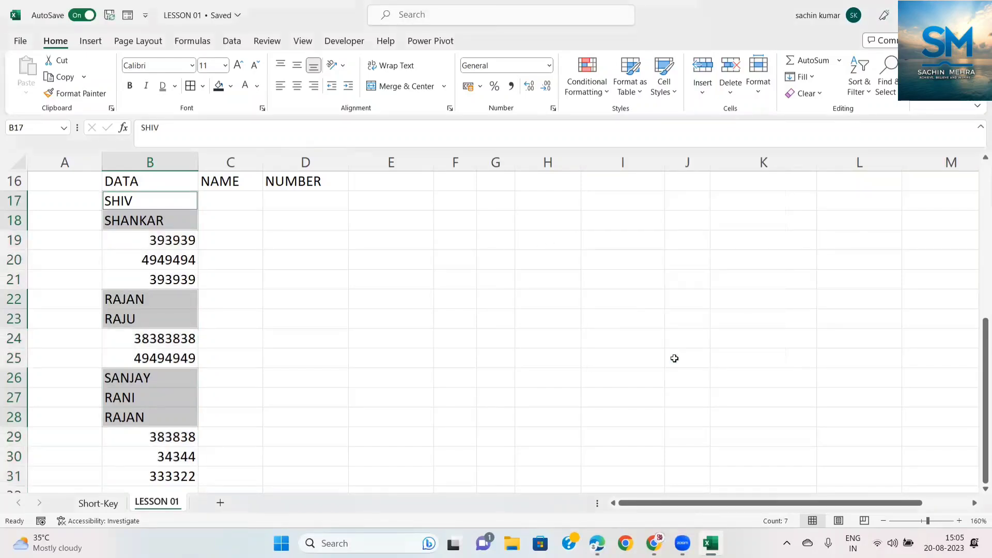
# Copy the selected text cells into the NAME column starting at C17.
pyautogui.hotkey('ctrl', 'c')
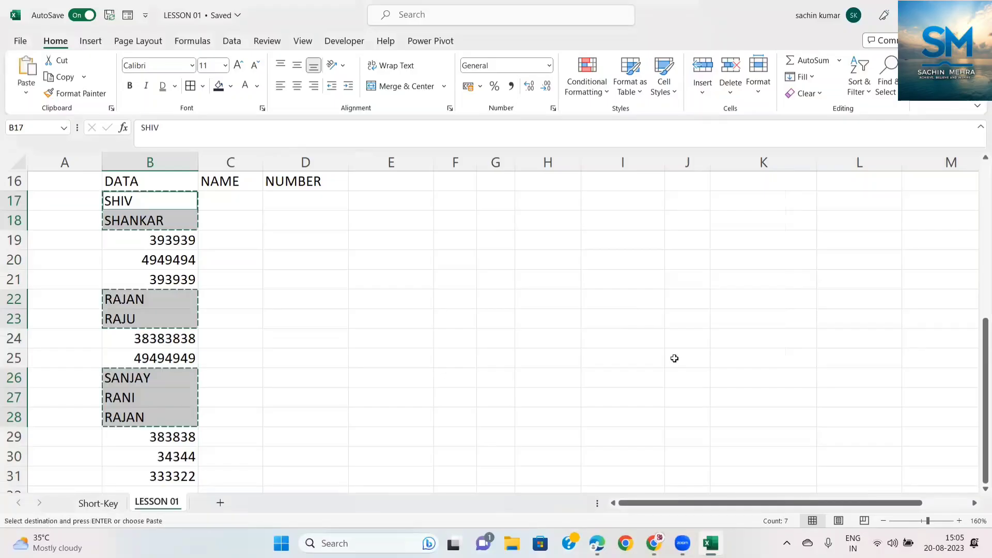
pyautogui.click(234, 204)
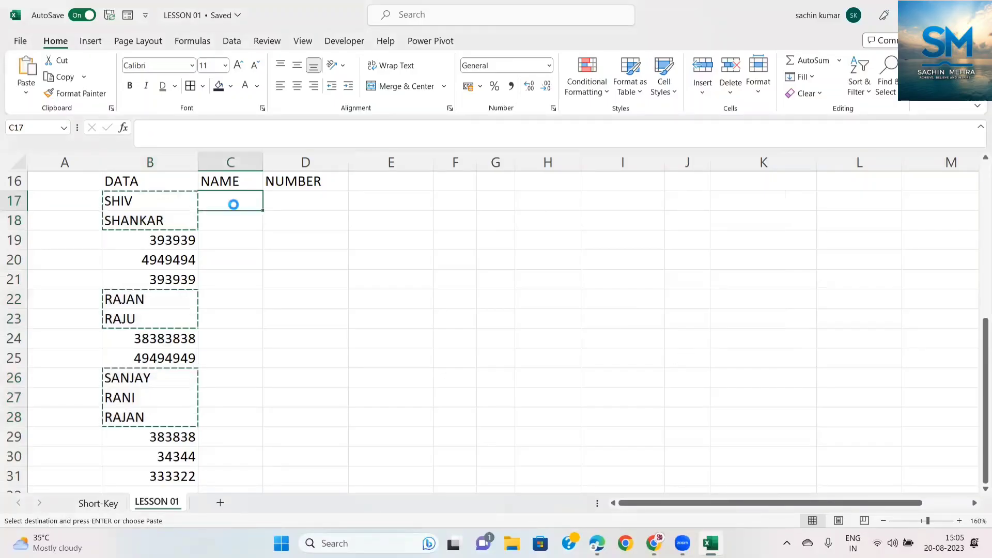
pyautogui.hotkey('ctrl', 'v')
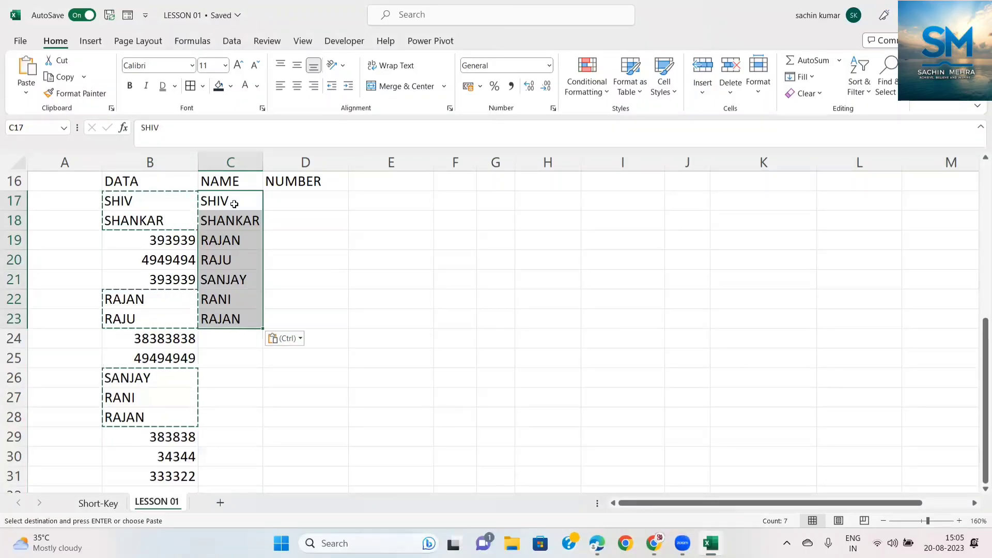
pyautogui.press('Escape')
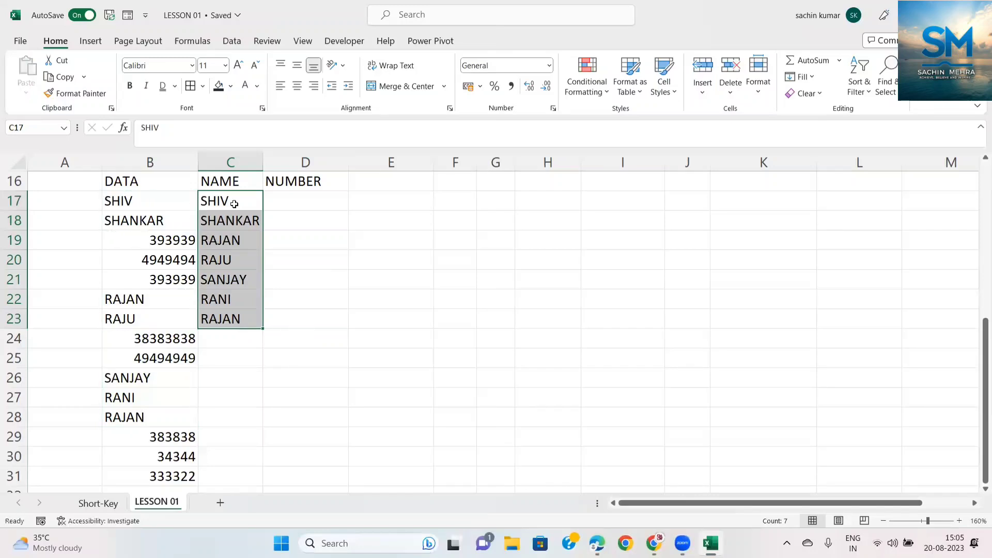
# Use Go To Special on B17:B31 to select only constants that are numbers, excluding text, logicals and errors.
pyautogui.press('Left')
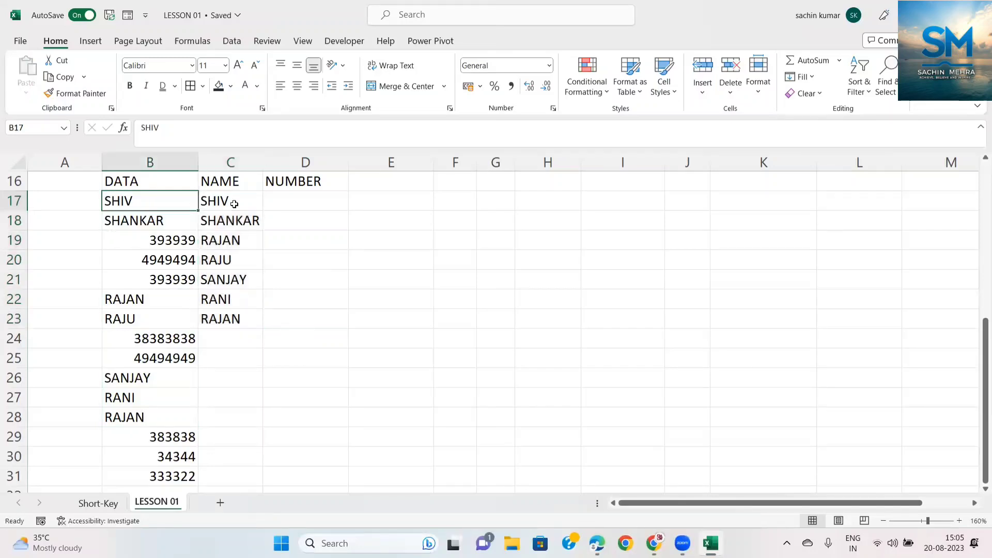
pyautogui.hotkey('ctrl', 'shift', 'Down')
pyautogui.hotkey('ctrl', 'g')
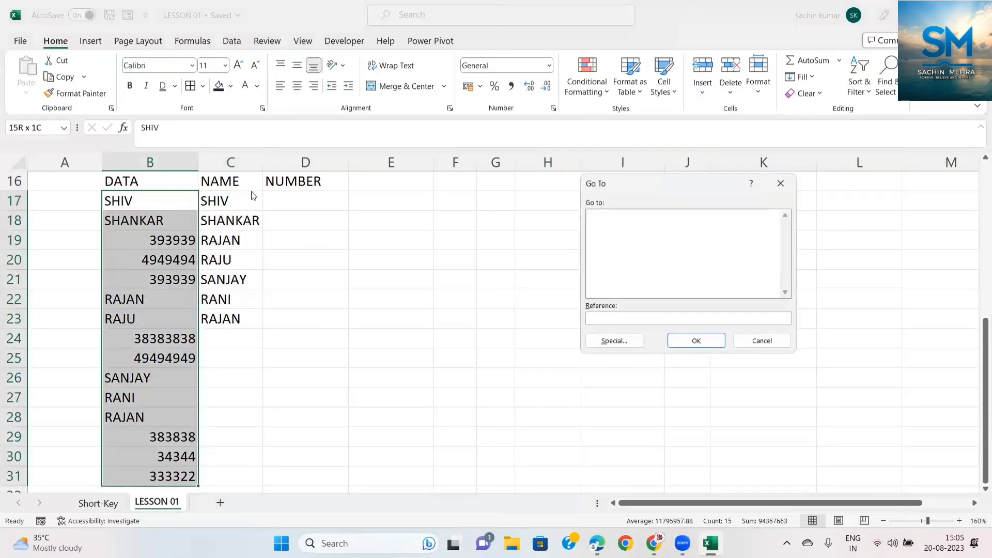
pyautogui.click(607, 341)
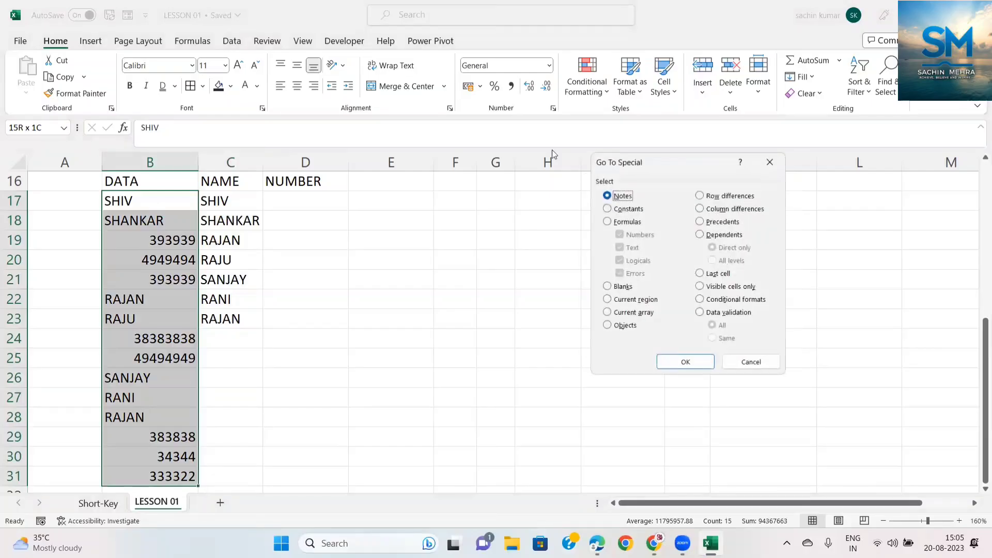
pyautogui.click(608, 208)
pyautogui.click(620, 248)
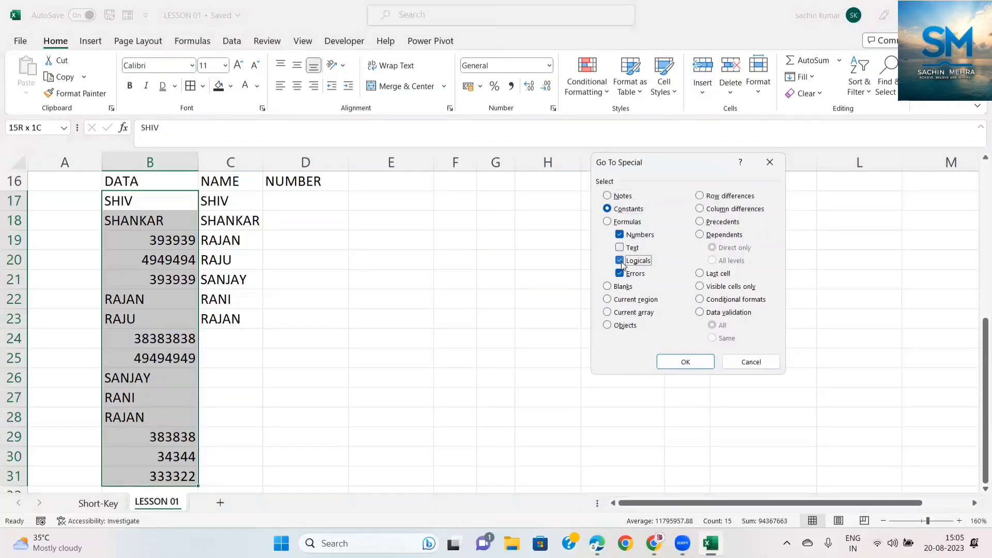
pyautogui.click(620, 260)
pyautogui.click(619, 273)
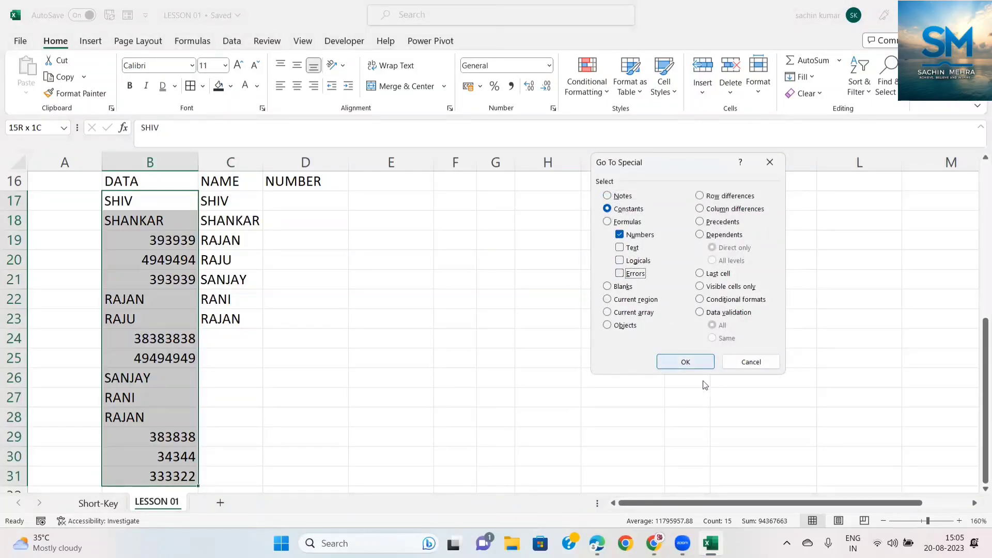
pyautogui.click(686, 362)
# Copy the selected number cells into the NUMBER column starting at D17.
pyautogui.hotkey('ctrl', 'c')
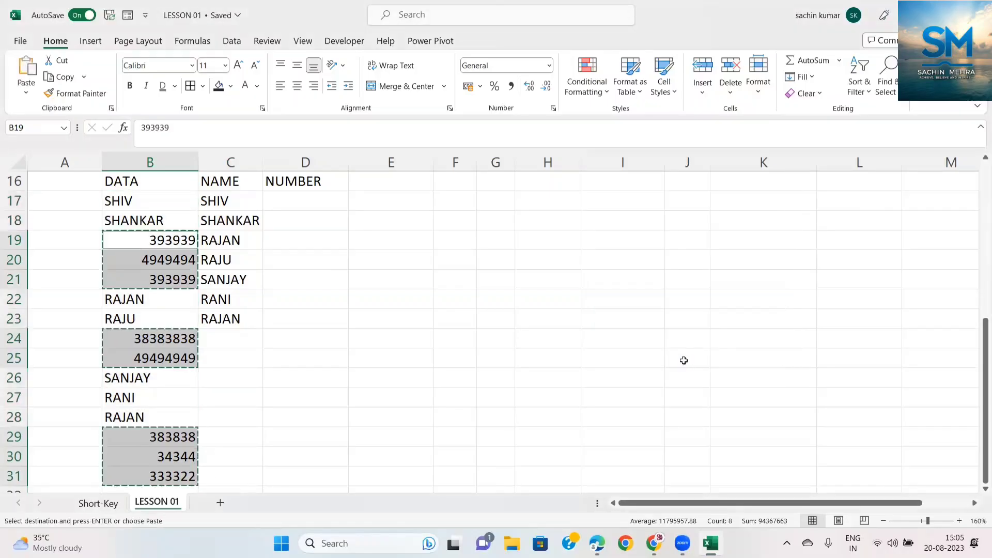
pyautogui.press('Right')
pyautogui.press('Right')
pyautogui.press('Up')
pyautogui.press('Up')
pyautogui.press('Up')
pyautogui.press('Down')
pyautogui.hotkey('ctrl', 'v')
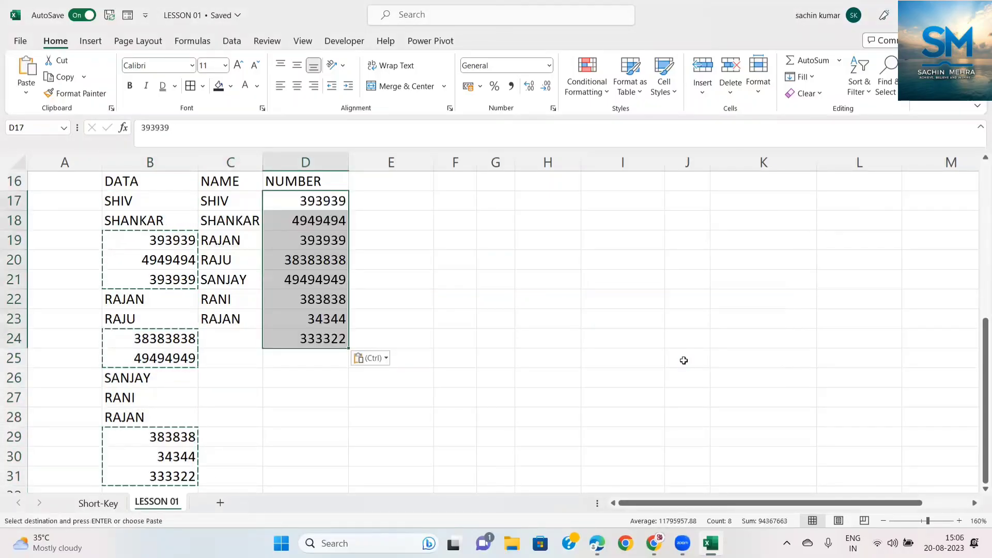
pyautogui.press('Escape')
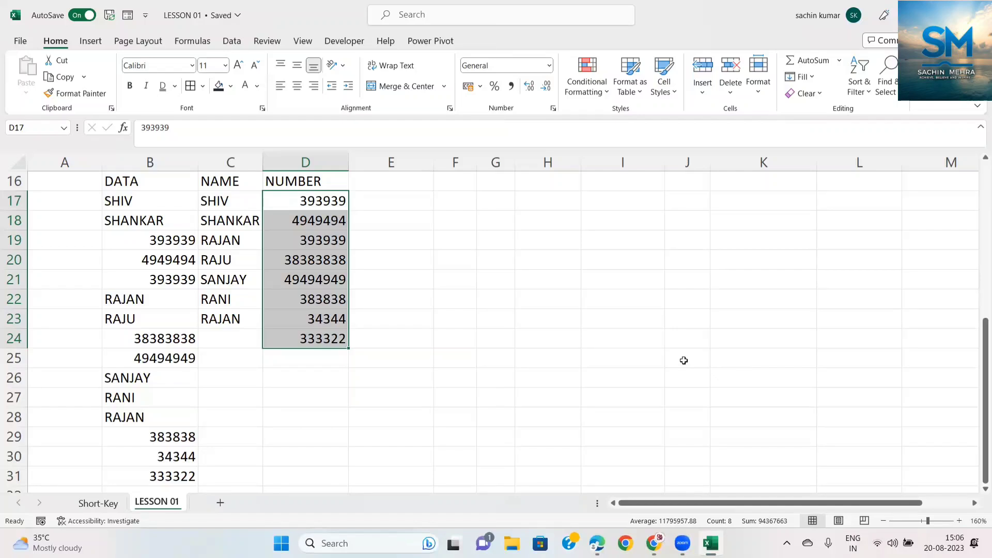
# Enter the symbols $ in E17 and @ in E18 as test values.
pyautogui.press('Right')
pyautogui.write('$')
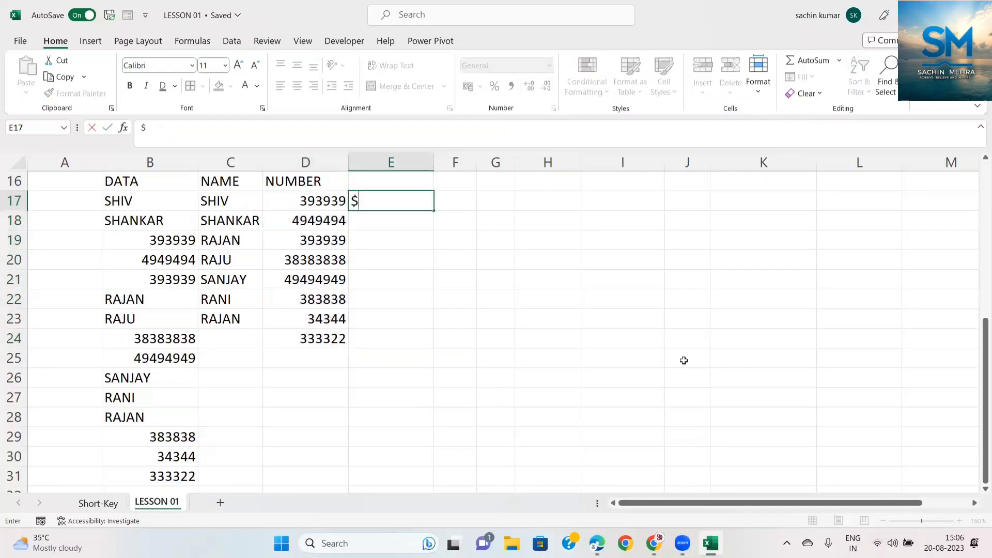
pyautogui.press('Return')
pyautogui.write('@')
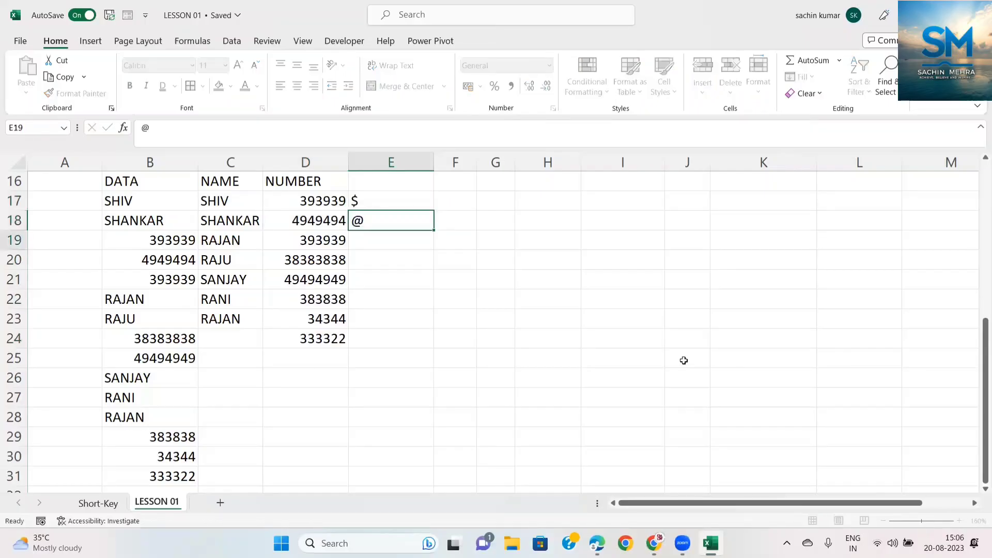
# Check whether the symbols count as text with =ISTEXT(E17) in F17, filled down to F18.
pyautogui.press('Up')
pyautogui.press('Right')
pyautogui.write('=ISTEXT(')
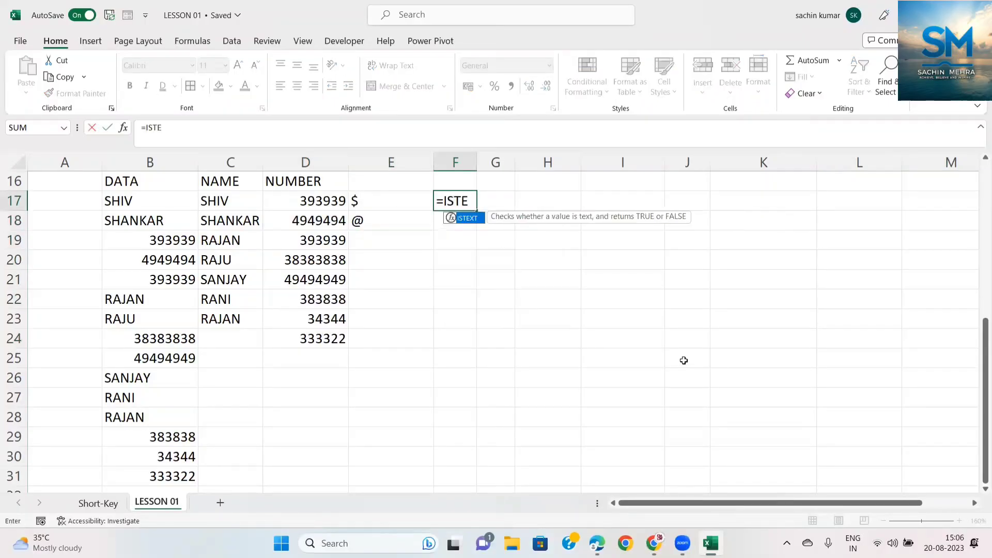
pyautogui.press('Left')
pyautogui.press('Return')
pyautogui.hotkey('shift', 'Up')
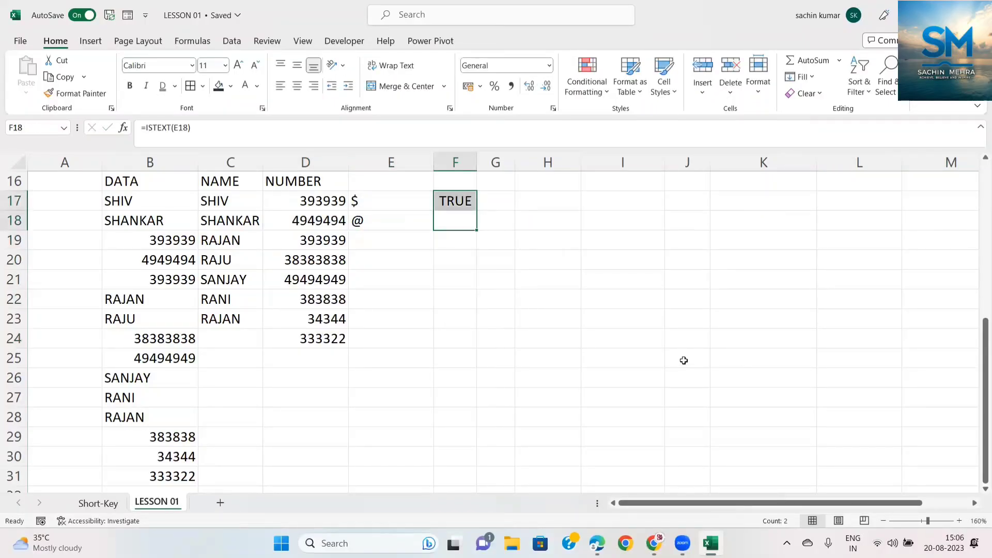
pyautogui.hotkey('ctrl', 'd')
# Clear the test symbols and ISTEXT formulas from E17:F18.
pyautogui.press('Left')
pyautogui.press('Up')
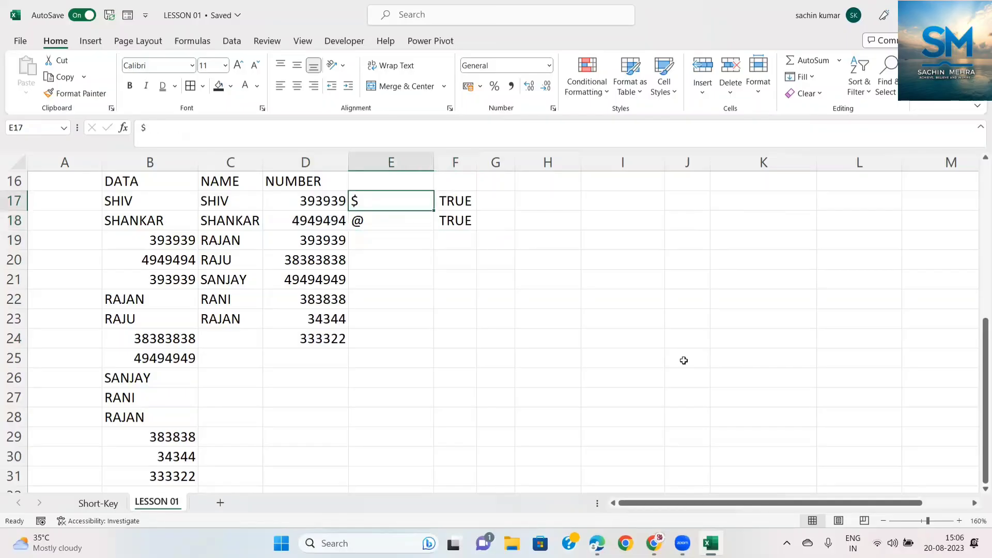
pyautogui.hotkey('shift', 'Down')
pyautogui.hotkey('shift', 'Right')
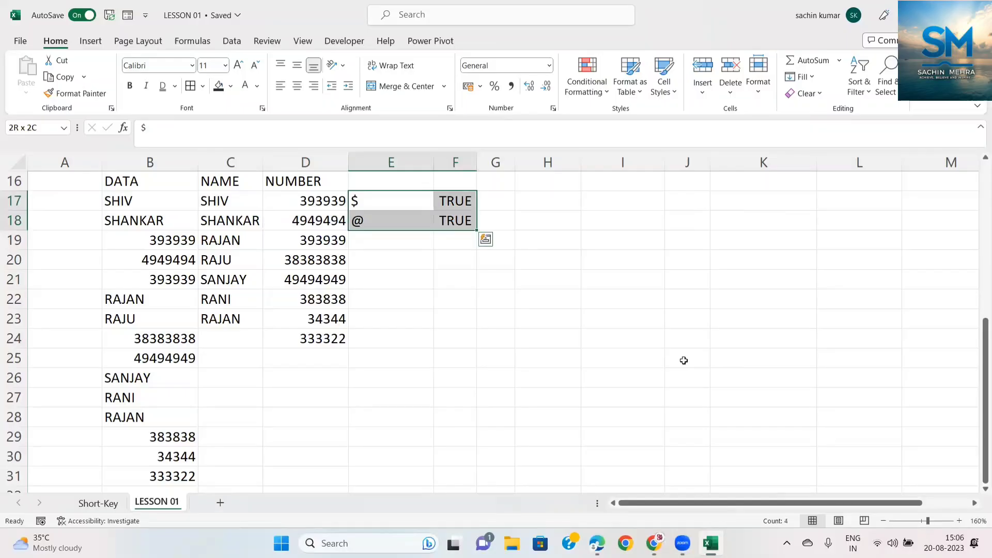
pyautogui.press('Delete')
pyautogui.press('Left')
pyautogui.press('Left')
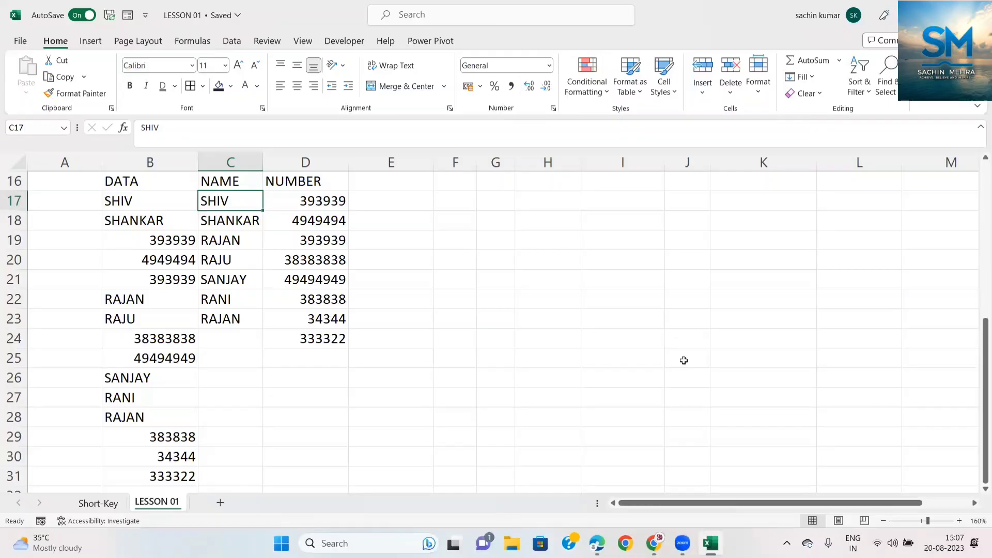
pyautogui.press('Left')
pyautogui.press('Left')
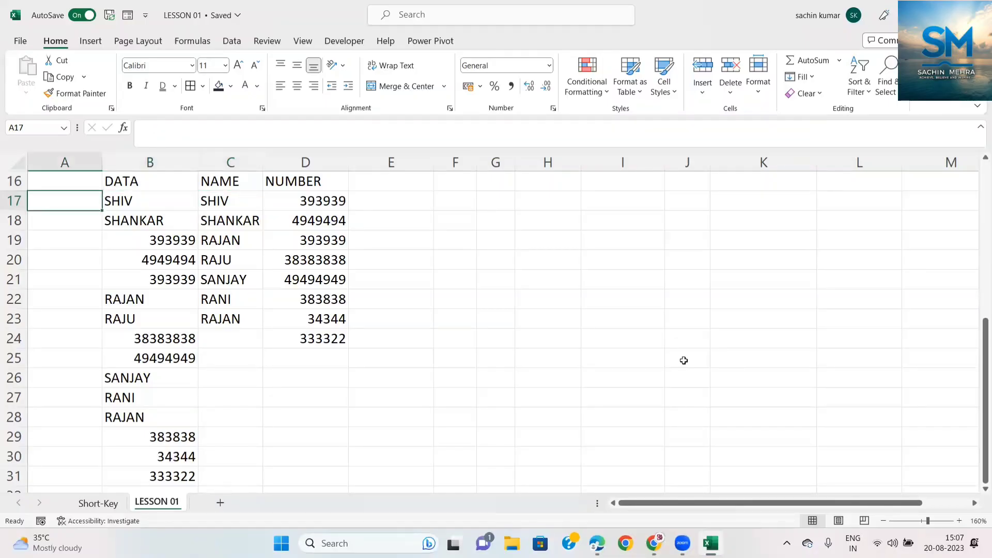
# Select the mixed DATA entries in B17:B31 to review them, and return to the top of the sheet.
pyautogui.press('Right')
pyautogui.hotkey('ctrl', 'Down')
pyautogui.hotkey('ctrl', 'Up')
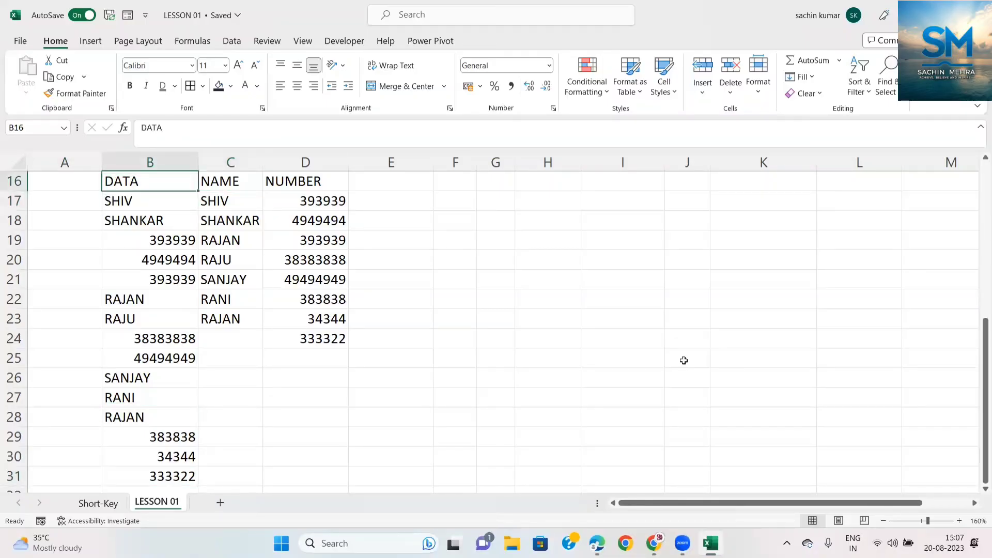
pyautogui.press('Down')
pyautogui.hotkey('ctrl', 'shift', 'Down')
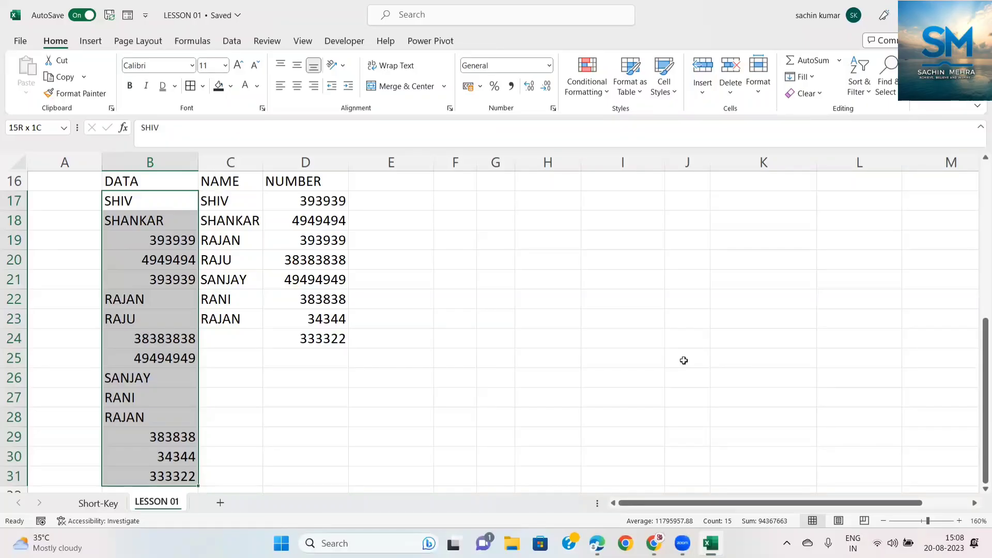
pyautogui.press('Up')
pyautogui.press('Up')
pyautogui.press('Up')
pyautogui.hotkey('ctrl', 'Home')
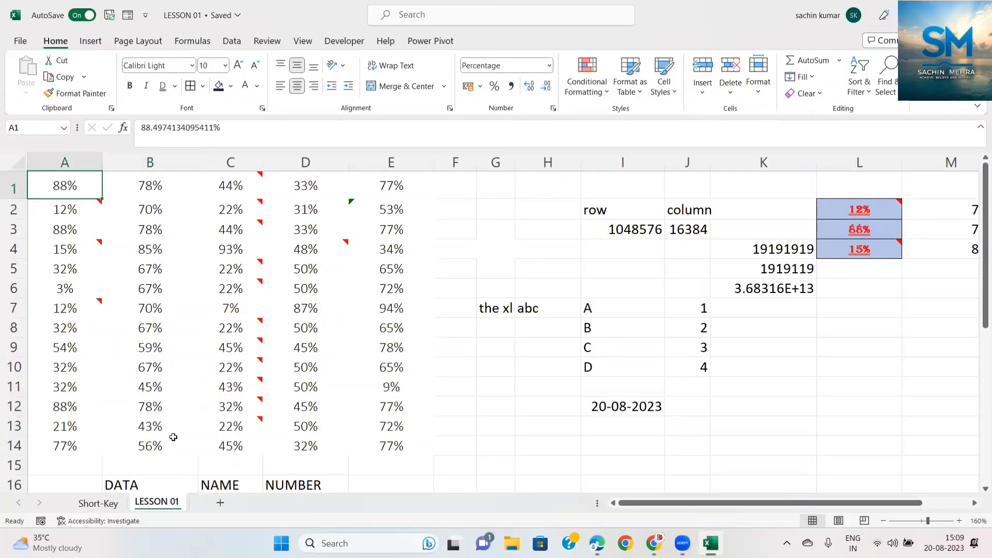
# Review the split table by selecting DATA, NAME and NUMBER in B16:D31, and the NAME column on its own.
pyautogui.scroll(-3, 130, 303)
pyautogui.click(119, 297)
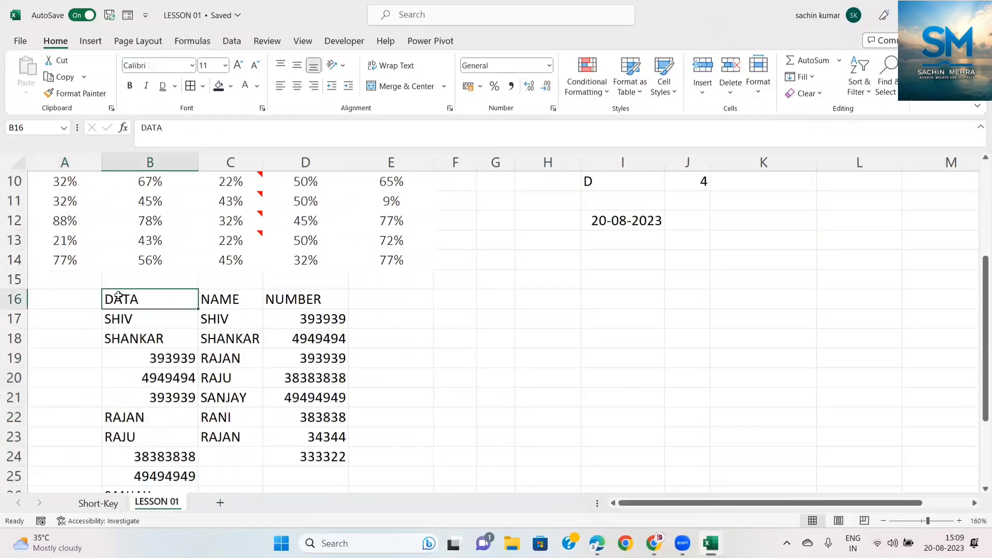
pyautogui.hotkey('shift', 'Right')
pyautogui.hotkey('shift', 'Right')
pyautogui.hotkey('ctrl', 'shift', 'Down')
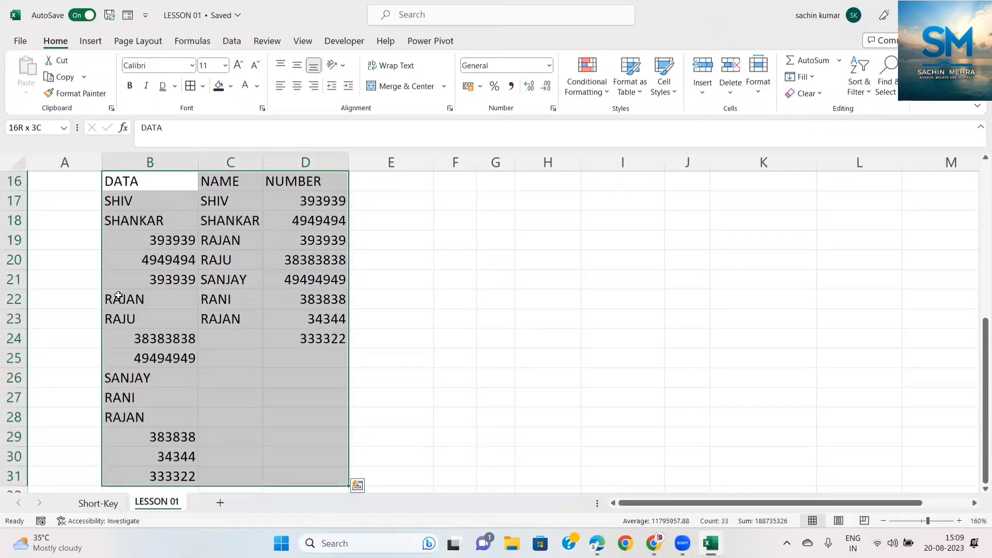
pyautogui.scroll(3, 119, 296)
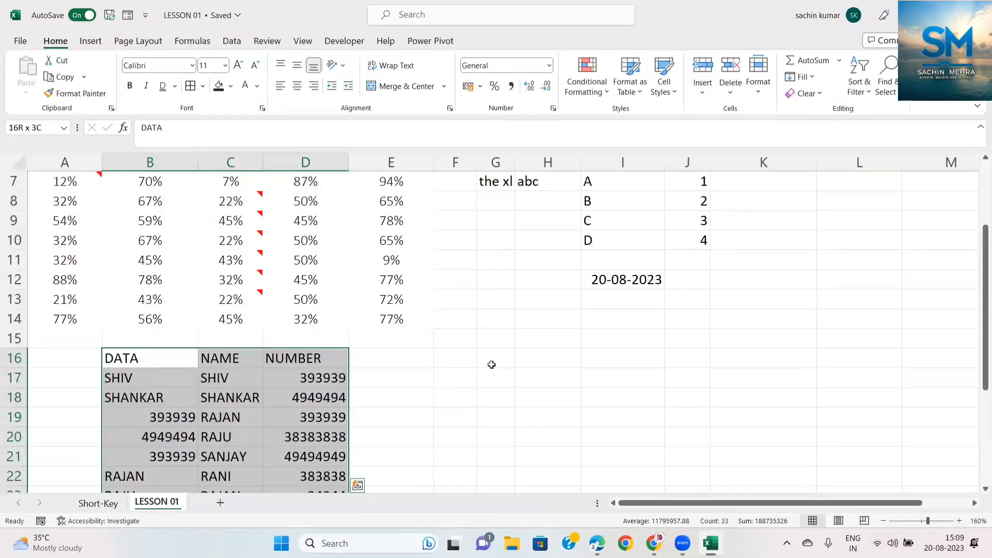
pyautogui.click(454, 356)
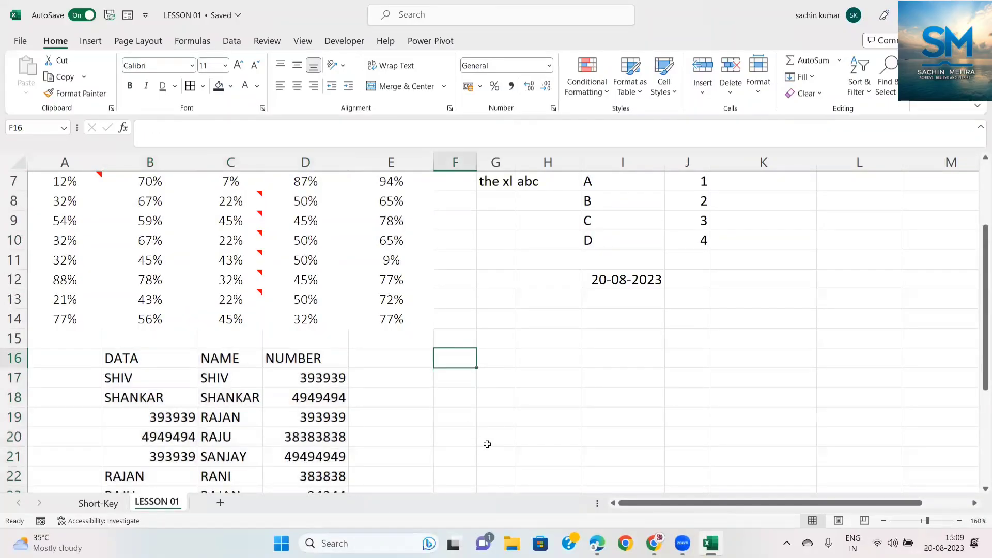
pyautogui.press('Left')
pyautogui.press('Left')
pyautogui.press('Left')
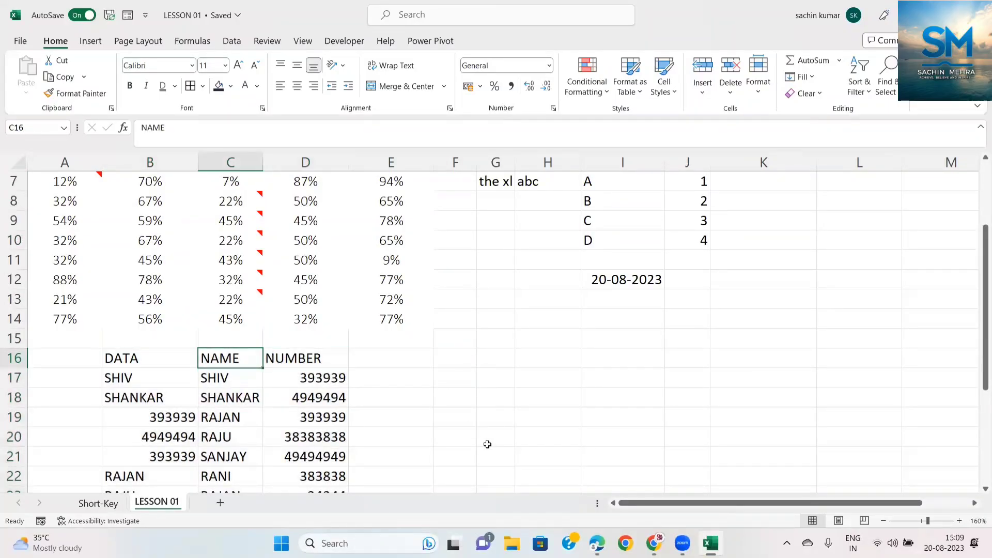
pyautogui.hotkey('ctrl', 'shift', 'Down')
pyautogui.scroll(-2, 487, 445)
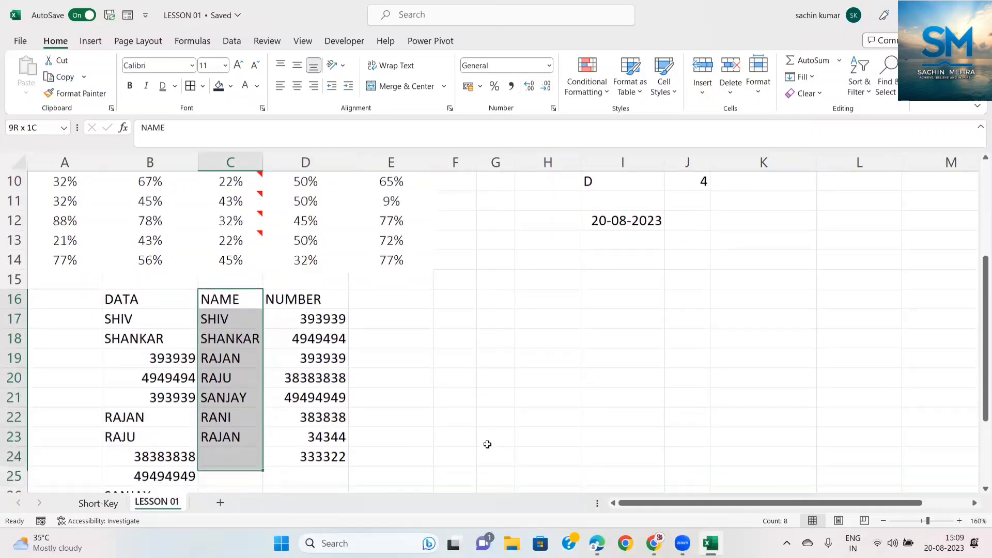
pyautogui.press('Right')
pyautogui.press('Right')
pyautogui.press('Right')
pyautogui.press('Left')
pyautogui.press('Left')
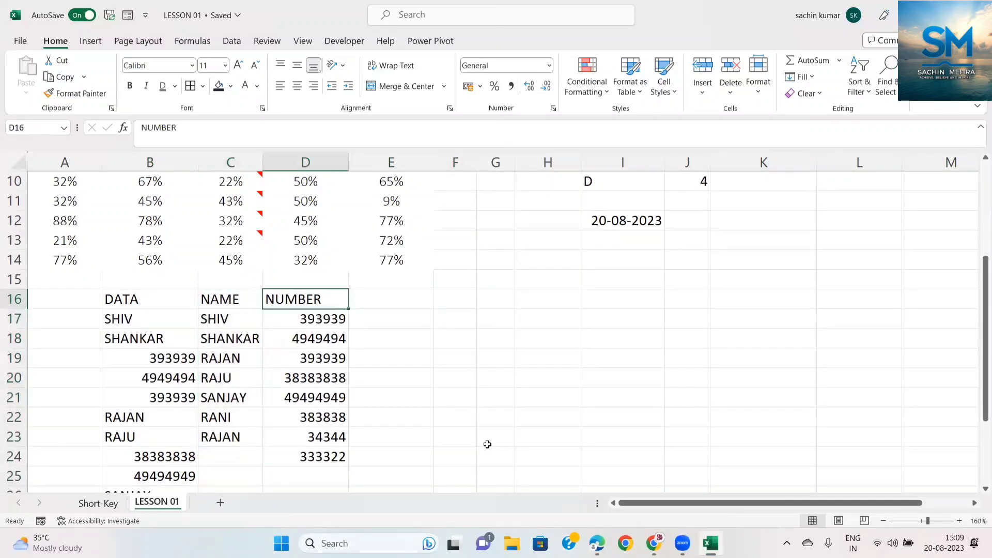
pyautogui.press('Right')
pyautogui.press('Right')
pyautogui.press('Right')
pyautogui.press('Left')
pyautogui.press('Left')
pyautogui.press('Left')
pyautogui.press('Left')
pyautogui.press('Left')
# Start a new table below the DATA list with the headers STATE in B34 and QTY in C34.
pyautogui.scroll(-7, 405, 343)
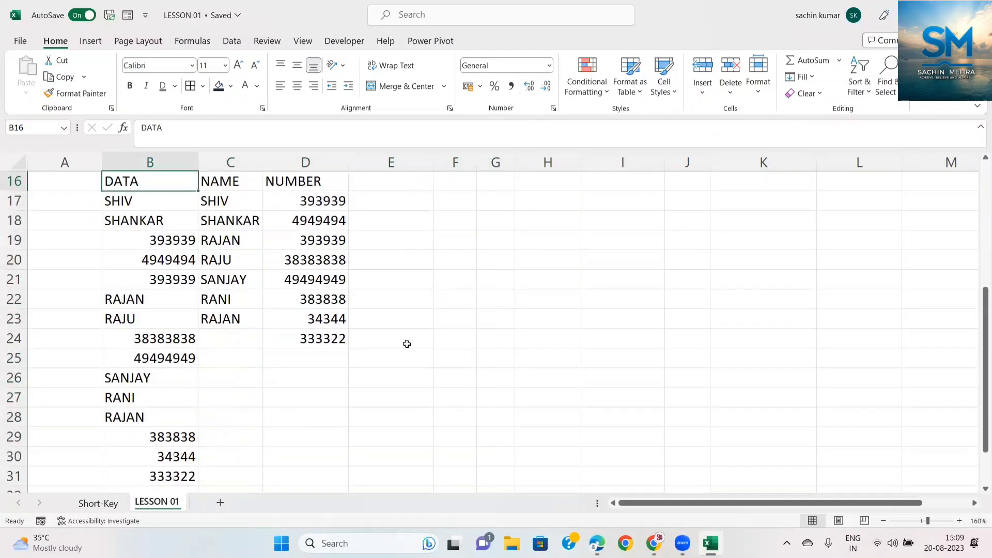
pyautogui.click(157, 229)
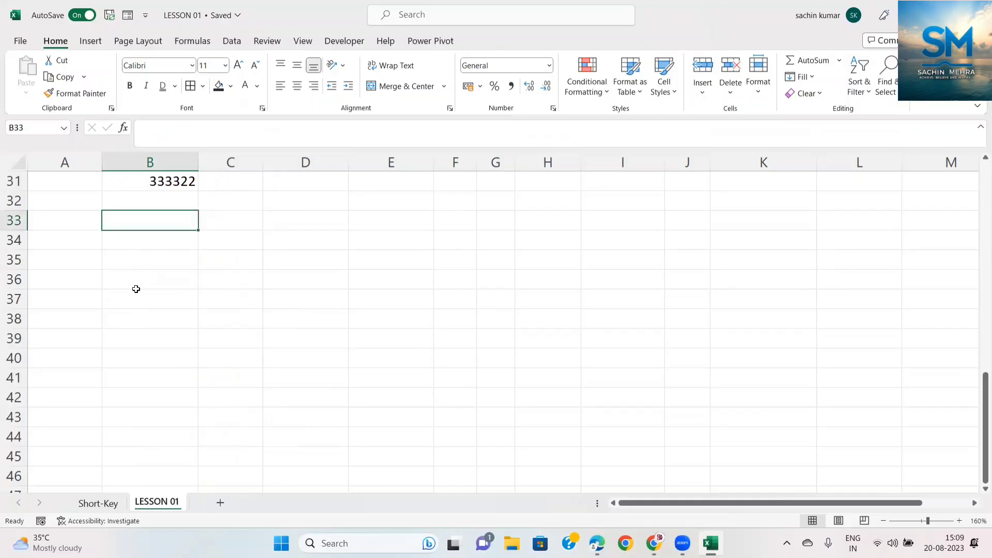
pyautogui.press('Down')
pyautogui.write('STATE')
pyautogui.press('Return')
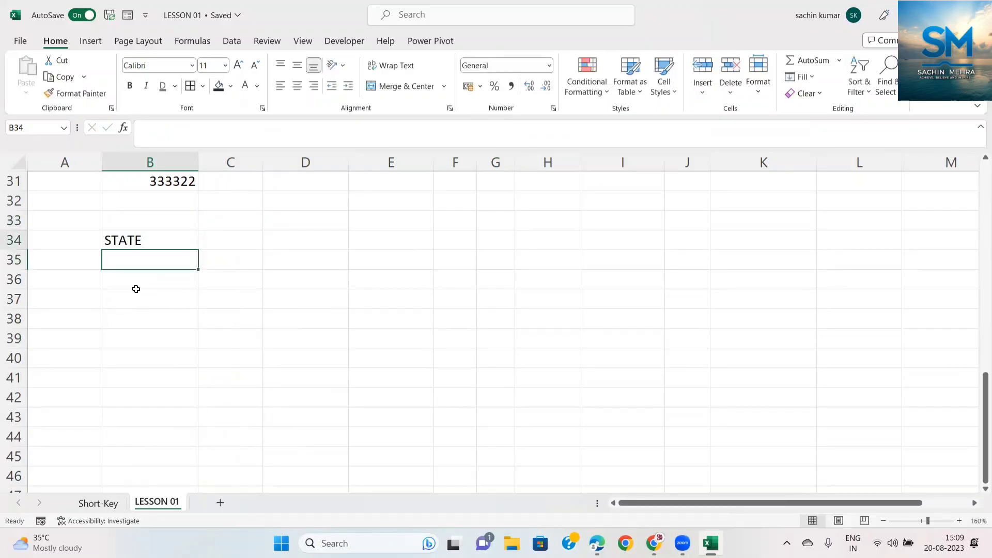
pyautogui.press('Up')
pyautogui.press('Right')
pyautogui.write('QTY')
pyautogui.press('Return')
# Enter =RANDBETWEEN(10,90) in C35 as the first QTY value.
pyautogui.write('=R')
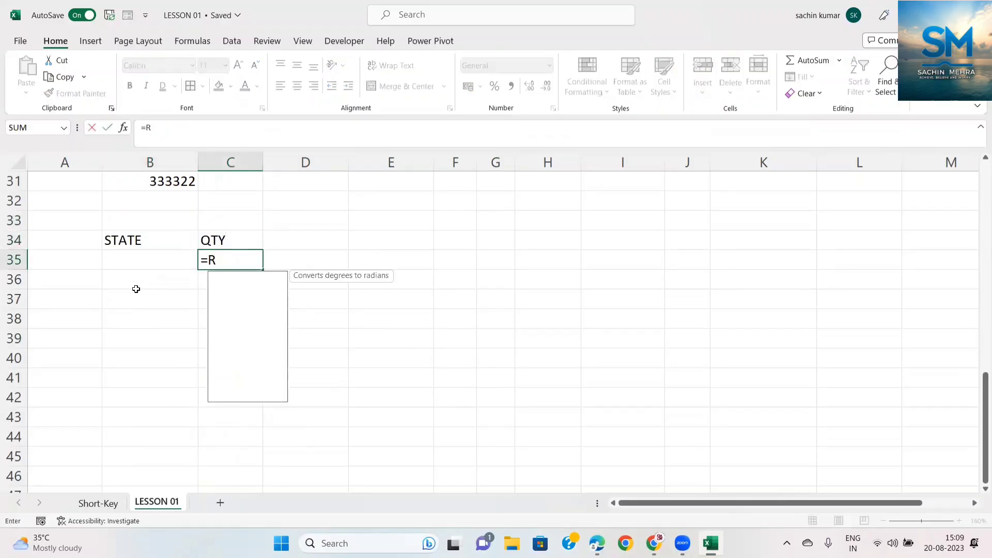
pyautogui.write('AN')
pyautogui.press('Down')
pyautogui.press('Tab')
pyautogui.write('10')
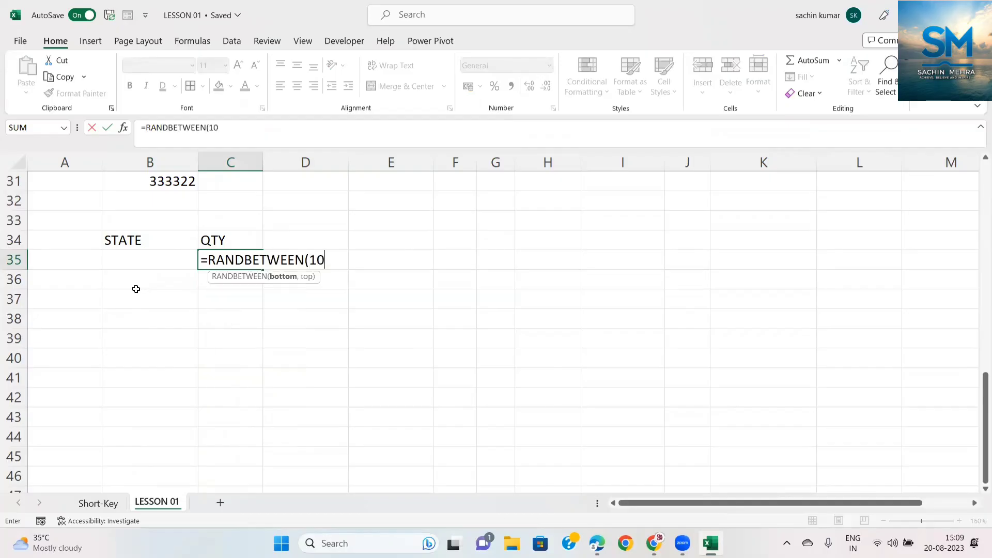
pyautogui.write(',90')
pyautogui.press('Return')
# Copy the random number formula from C35 down the QTY column through C83.
pyautogui.press('Up')
pyautogui.hotkey('ctrl', 'c')
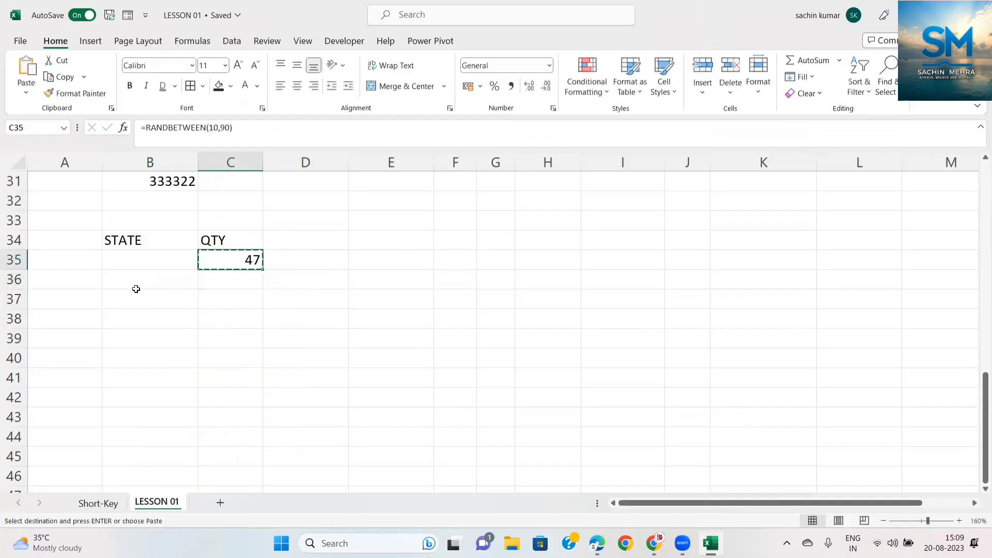
pyautogui.hotkey('shift', 'Down')
pyautogui.hotkey('shift', 'Down')
pyautogui.hotkey('shift', 'Down')
pyautogui.hotkey('shift', 'Down')
pyautogui.hotkey('shift', 'Down')
pyautogui.hotkey('shift', 'Down')
pyautogui.hotkey('shift', 'Down')
pyautogui.hotkey('shift', 'Down')
pyautogui.hotkey('shift', 'Down')
pyautogui.hotkey('shift', 'Down')
pyautogui.hotkey('shift', 'Down')
pyautogui.hotkey('shift', 'Down')
pyautogui.hotkey('shift', 'Down')
pyautogui.hotkey('shift', 'Down')
pyautogui.hotkey('shift', 'Down')
pyautogui.hotkey('shift', 'Down')
pyautogui.hotkey('shift', 'Down')
pyautogui.hotkey('shift', 'Down')
pyautogui.hotkey('shift', 'Down')
pyautogui.hotkey('shift', 'Down')
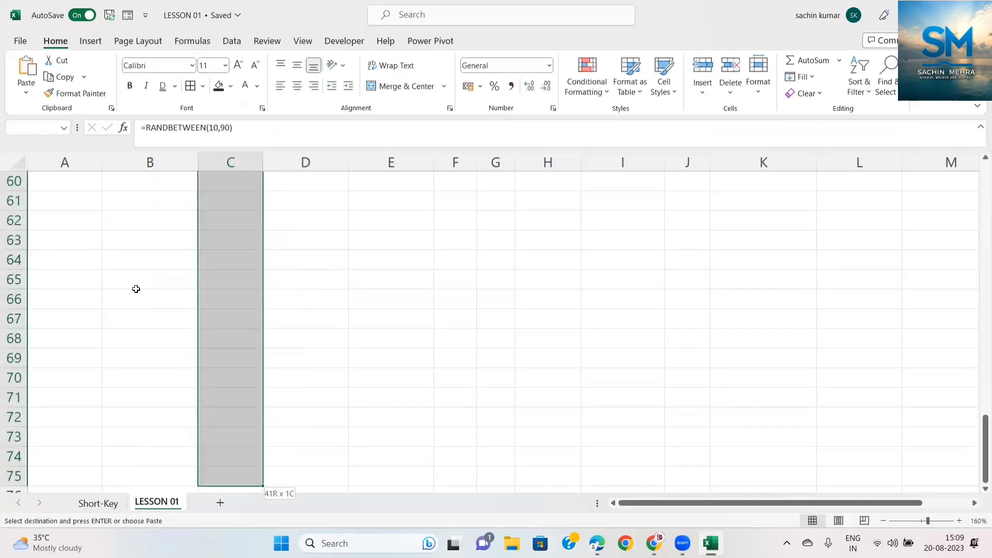
pyautogui.scroll(11, 136, 289)
# Convert the QTY formulas to fixed numbers with Paste Special set to Values.
pyautogui.hotkey('alt', 'e')
pyautogui.press('s')
pyautogui.press('v')
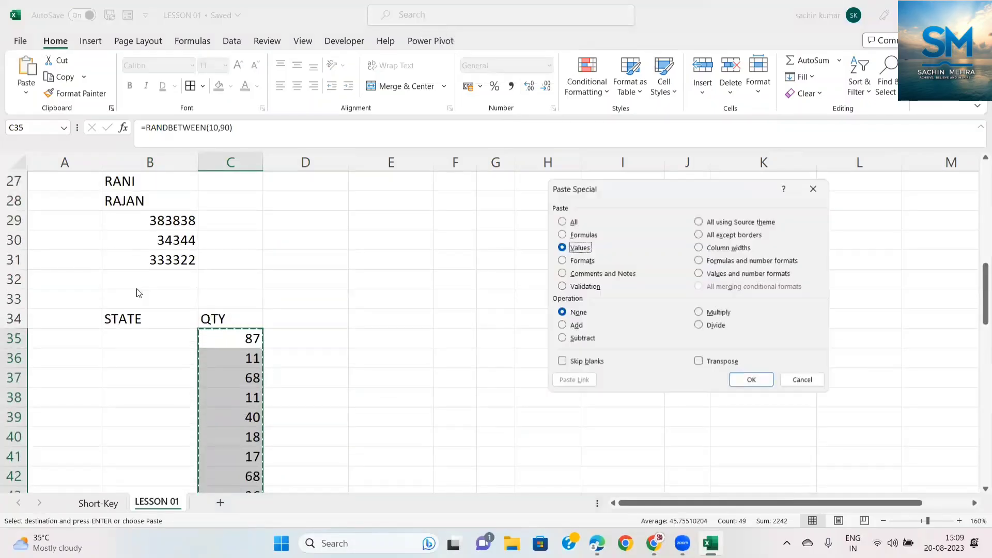
pyautogui.press('Return')
pyautogui.press('Escape')
# Enter DELHI in B35 and NOIDA in B42 of the STATE column, leaving blank cells between them.
pyautogui.press('Left')
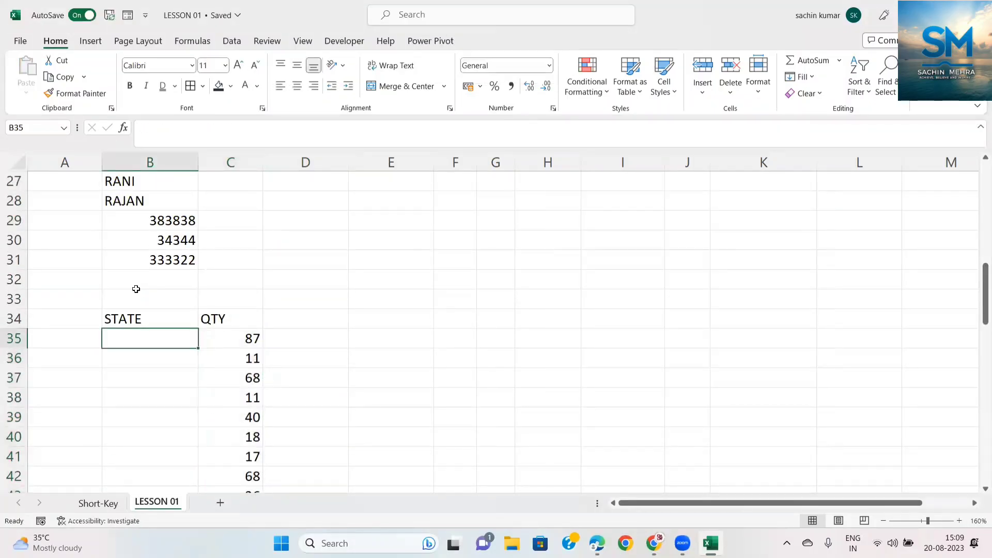
pyautogui.write('DELHI')
pyautogui.press('Return')
pyautogui.press('Down')
pyautogui.press('Down')
pyautogui.press('Down')
pyautogui.press('Down')
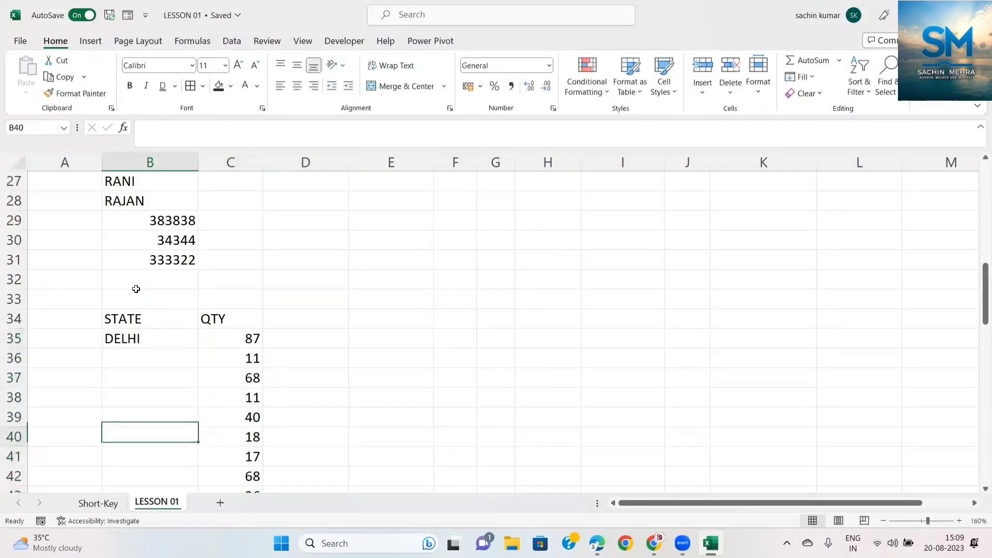
pyautogui.press('Down')
pyautogui.press('Down')
pyautogui.write('NOIDA')
pyautogui.press('Return')
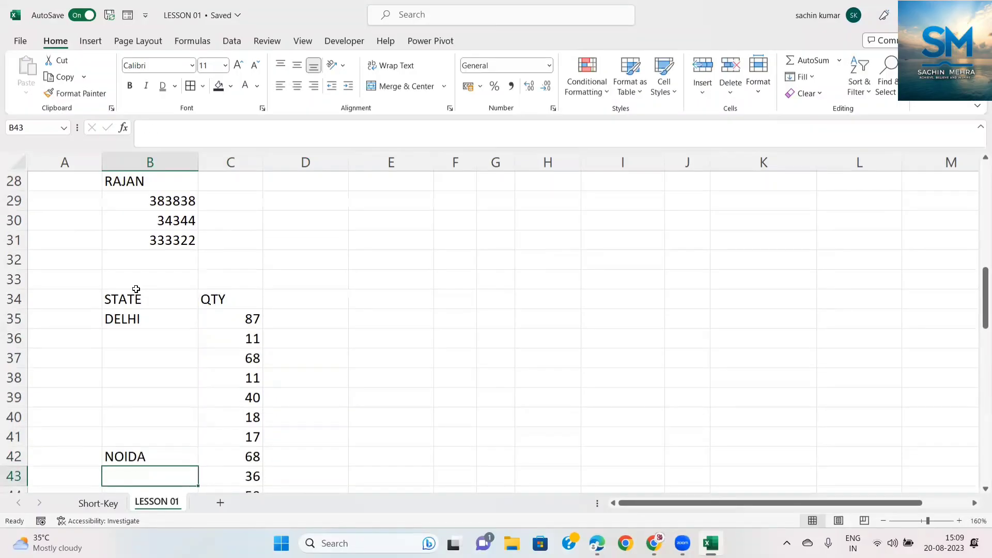
# Enter FARIDABAD in B49 and GURGAON in B57 of the STATE column, leaving the cells between them blank.
pyautogui.press('Down')
pyautogui.press('Down')
pyautogui.press('Down')
pyautogui.press('Down')
pyautogui.press('Down')
pyautogui.press('Down')
pyautogui.write('FARI')
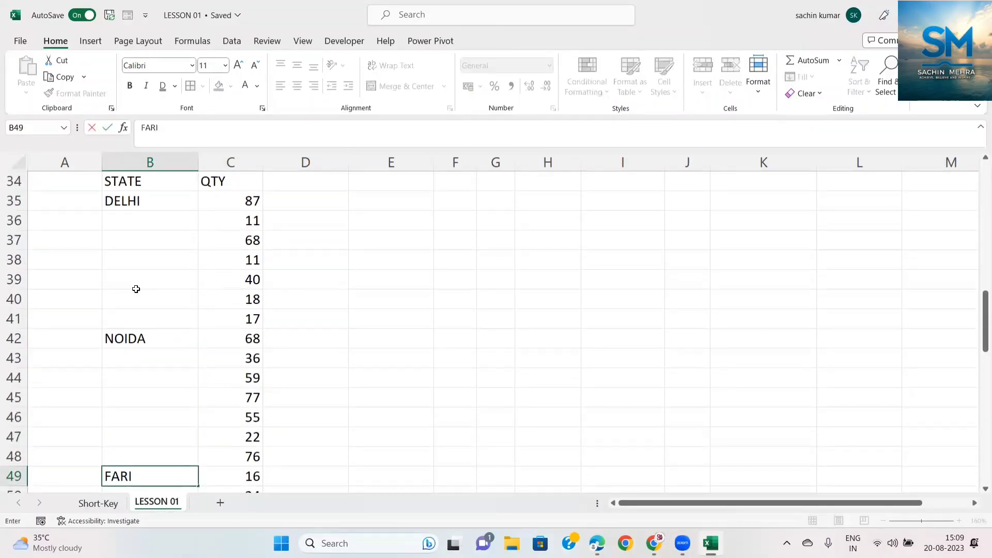
pyautogui.write('DABAD')
pyautogui.press('Return')
pyautogui.press('Down')
pyautogui.press('Down')
pyautogui.press('Down')
pyautogui.press('Down')
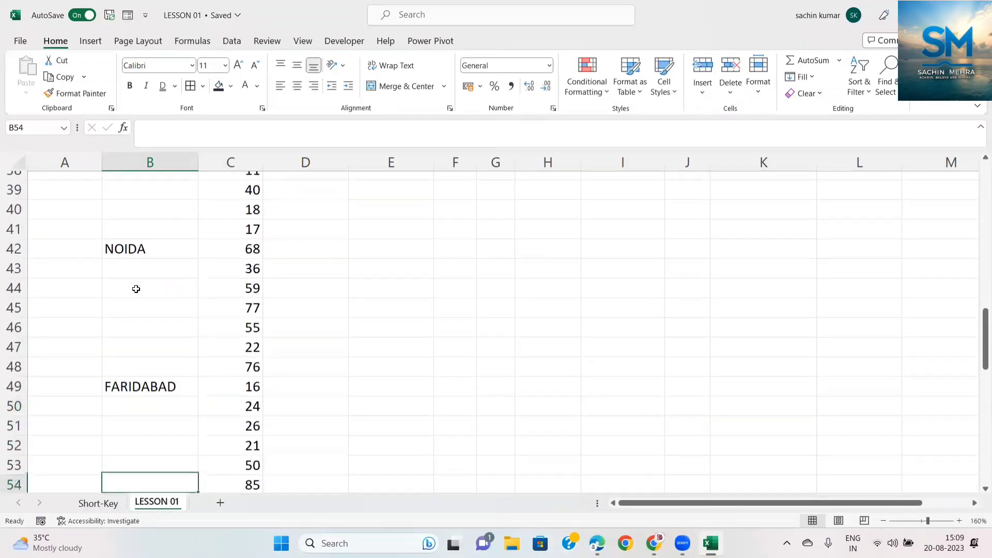
pyautogui.press('Down')
pyautogui.press('Down')
pyautogui.press('Down')
pyautogui.write('G')
pyautogui.write('RGAON')
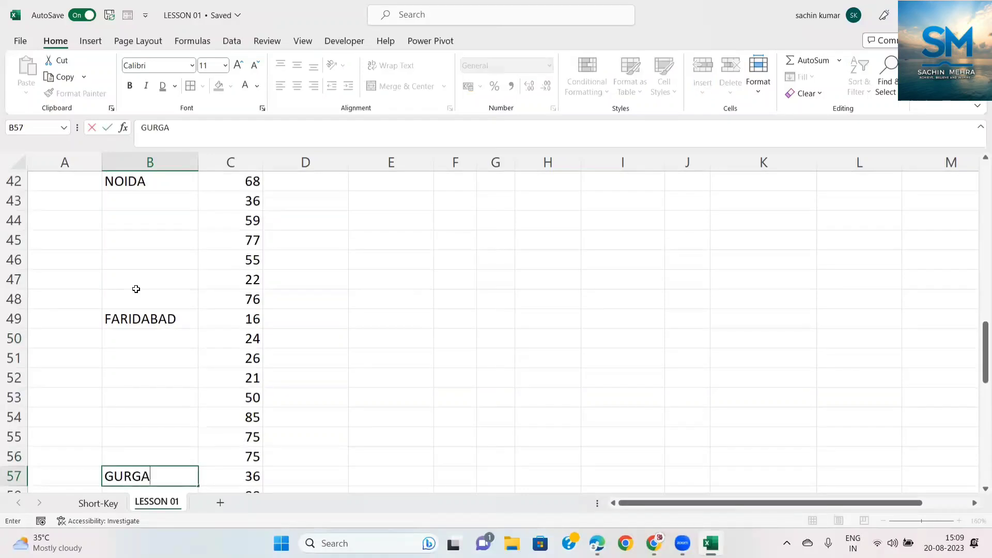
pyautogui.press('Return')
# Enter DELHI/NCR in B74 as the last entry of the STATE column.
pyautogui.press('Down')
pyautogui.press('Down')
pyautogui.press('Down')
pyautogui.press('Down')
pyautogui.press('Down')
pyautogui.press('Down')
pyautogui.press('Down')
pyautogui.press('Down')
pyautogui.press('Down')
pyautogui.press('Down')
pyautogui.press('Down')
pyautogui.press('Down')
pyautogui.press('Down')
pyautogui.press('Down')
pyautogui.press('Down')
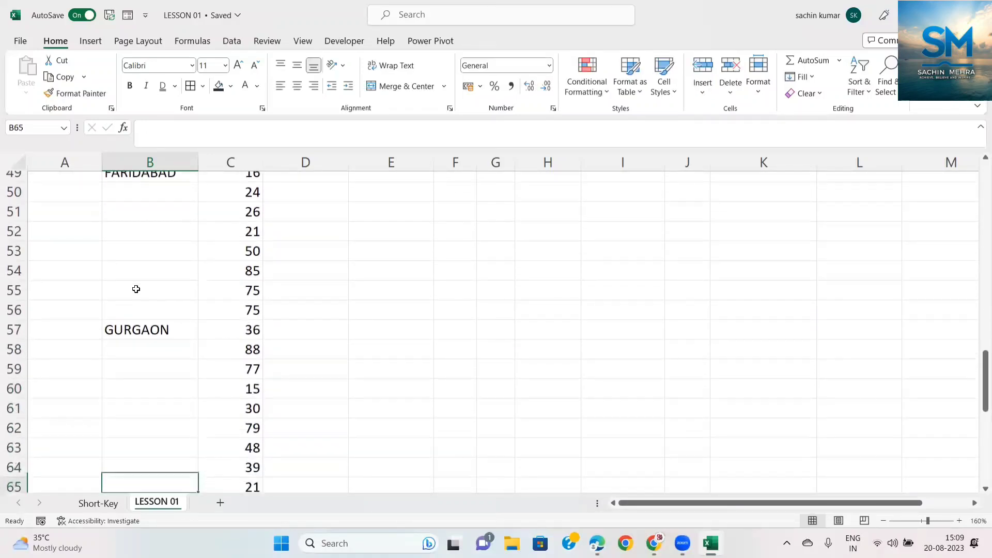
pyautogui.press('Down')
pyautogui.press('Down')
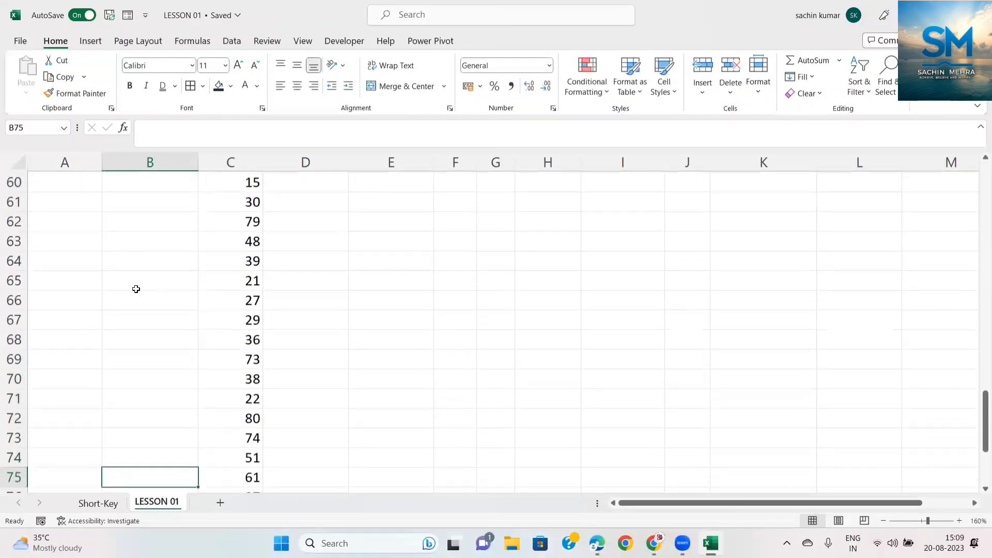
pyautogui.press('Up')
pyautogui.write('DELHI')
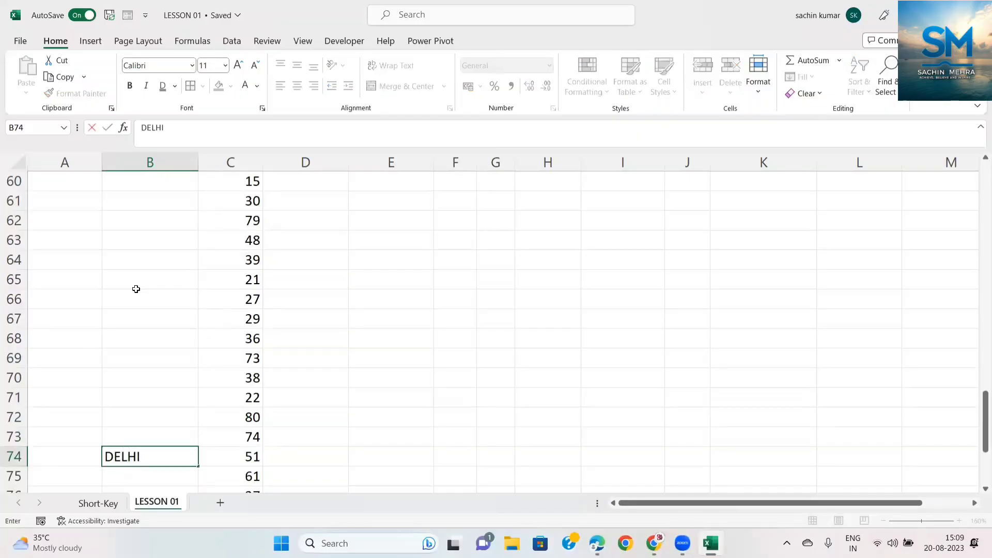
pyautogui.write('/NCR')
pyautogui.press('Return')
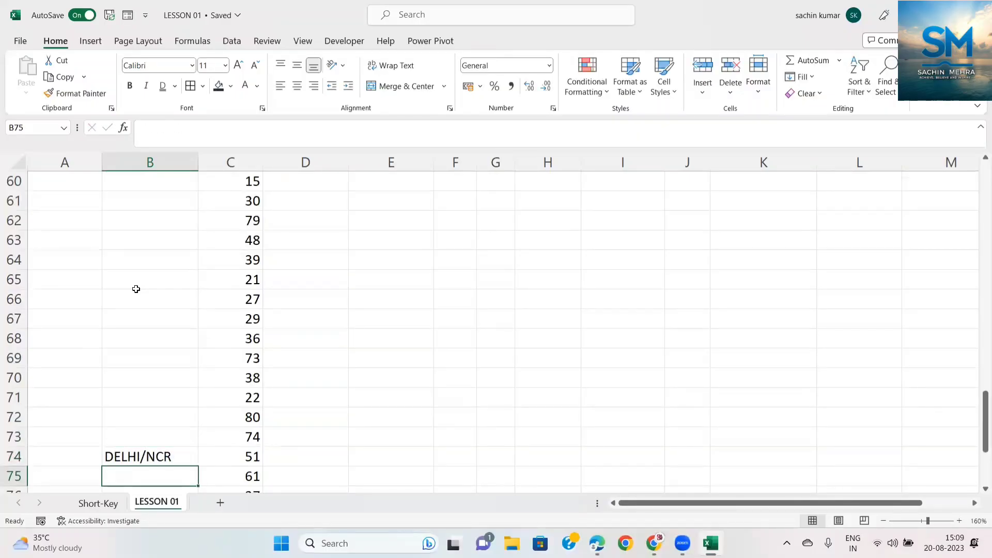
# Clear the surplus QTY values from C75 downward so the table ends at row 74.
pyautogui.press('Right')
pyautogui.hotkey('ctrl', 'shift', 'Down')
pyautogui.press('Delete')
pyautogui.press('Up')
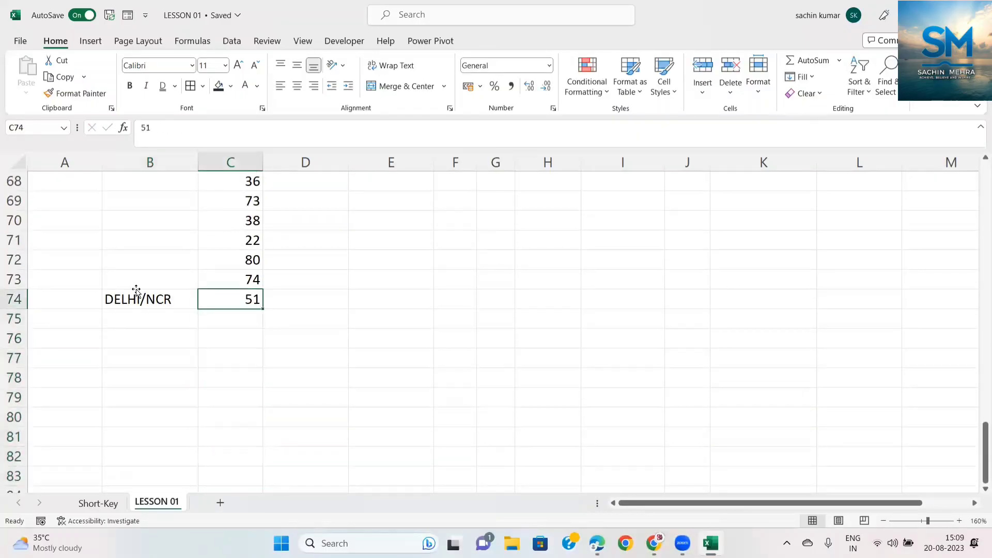
# Add a filter to the STATE and QTY headers in B34:C34.
pyautogui.press('Left')
pyautogui.hotkey('ctrl', 'Up')
pyautogui.hotkey('ctrl', 'Up')
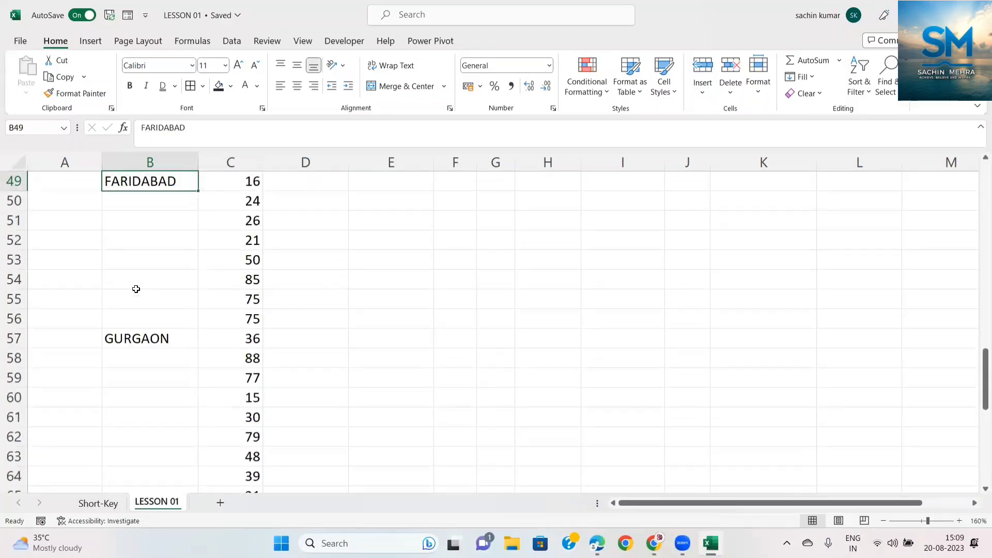
pyautogui.hotkey('ctrl', 'Up')
pyautogui.press('Up')
pyautogui.press('Up')
pyautogui.press('Up')
pyautogui.press('Up')
pyautogui.press('Up')
pyautogui.press('Up')
pyautogui.press('Up')
pyautogui.press('Up')
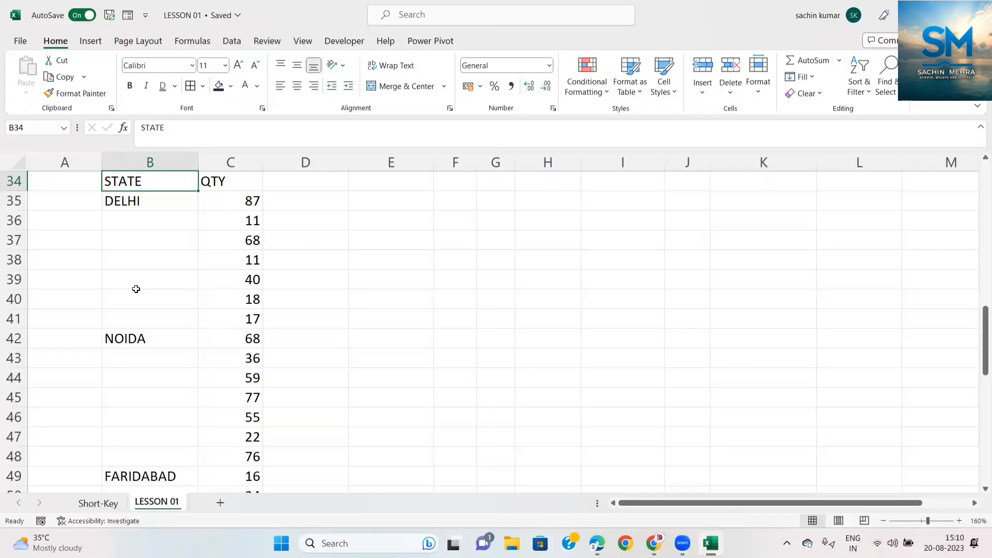
pyautogui.hotkey('ctrl', 'shift', 'End')
pyautogui.press('Up')
pyautogui.press('Down')
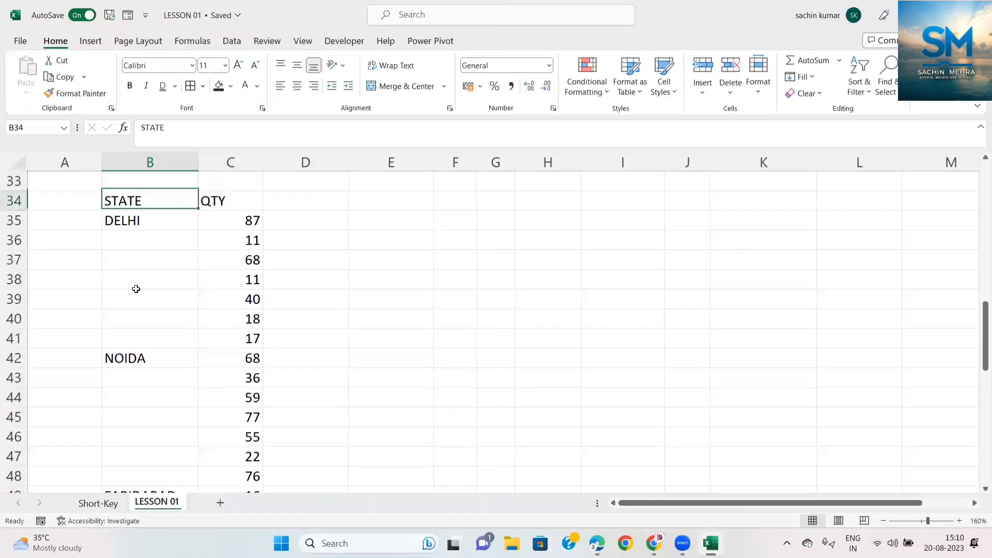
pyautogui.hotkey('shift', 'Right')
pyautogui.hotkey('alt', 'a')
pyautogui.press('t')
pyautogui.hotkey('shift', 'Left')
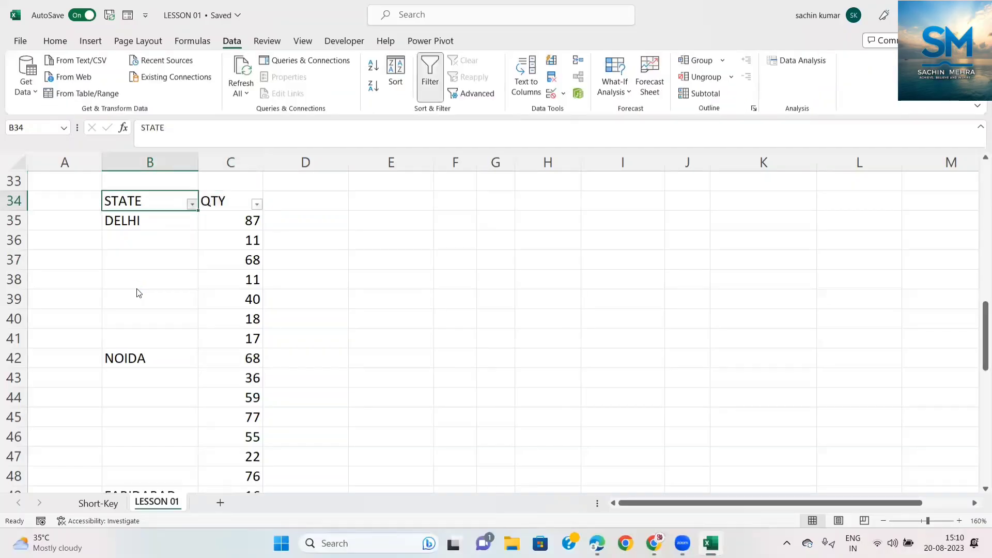
# Filter the STATE column to show only the DELHI entries.
pyautogui.hotkey('alt', 'Down')
pyautogui.press('Down')
pyautogui.press('Down')
pyautogui.press('Down')
pyautogui.press('Down')
pyautogui.press('Down')
pyautogui.press('Down')
pyautogui.press('Up')
pyautogui.press('Up')
pyautogui.press('space')
pyautogui.press('Down')
pyautogui.press('space')
pyautogui.press('Tab')
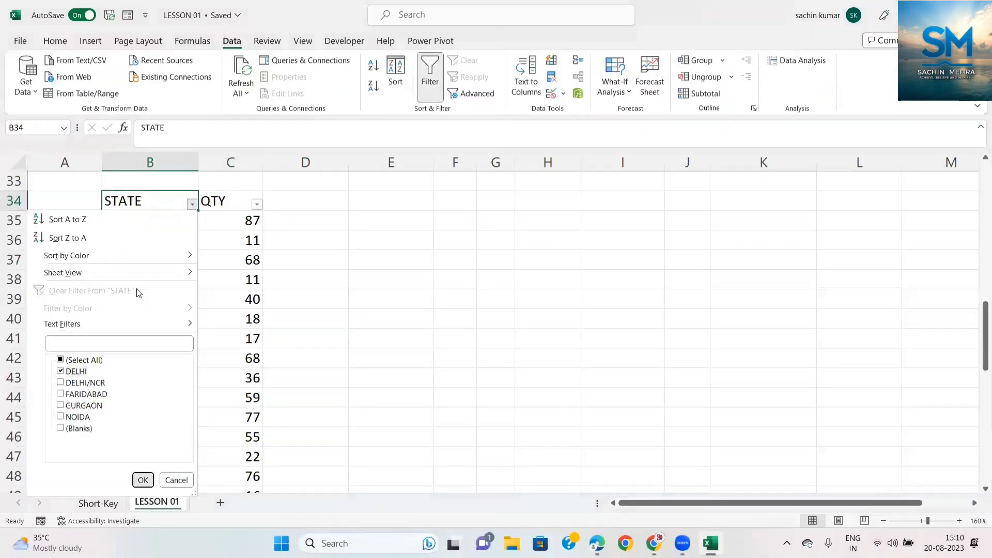
pyautogui.press('Return')
pyautogui.press('Down')
pyautogui.press('Right')
pyautogui.press('Left')
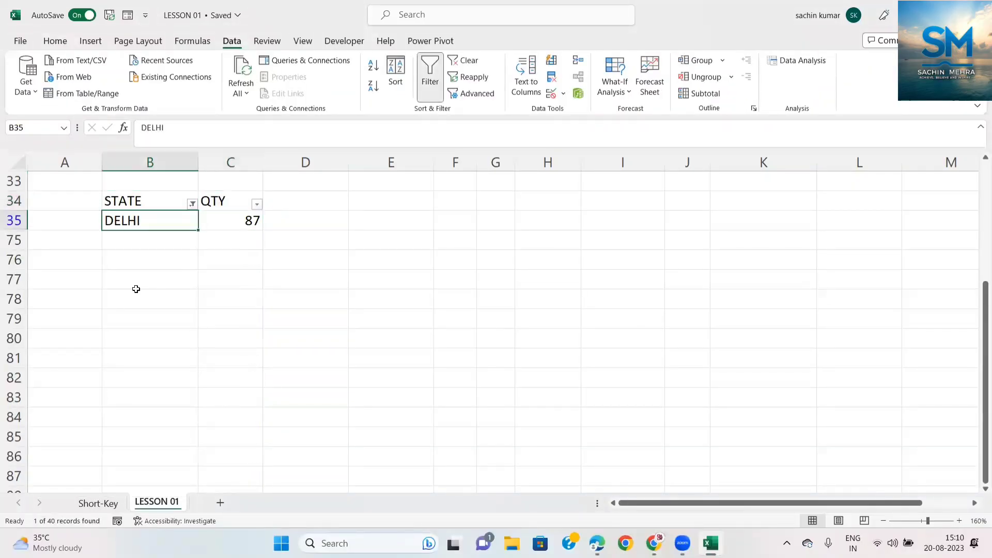
# Remove the filter from the STATE and QTY headers.
pyautogui.press('Up')
pyautogui.hotkey('alt', 'a')
pyautogui.press('t')
# Select the DELHI group's quantities in C35:C41 and check their sum.
pyautogui.press('Down')
pyautogui.press('Right')
pyautogui.hotkey('shift', 'Down')
pyautogui.hotkey('shift', 'Down')
pyautogui.hotkey('shift', 'Down')
pyautogui.hotkey('shift', 'Down')
pyautogui.hotkey('shift', 'Down')
pyautogui.hotkey('shift', 'Down')
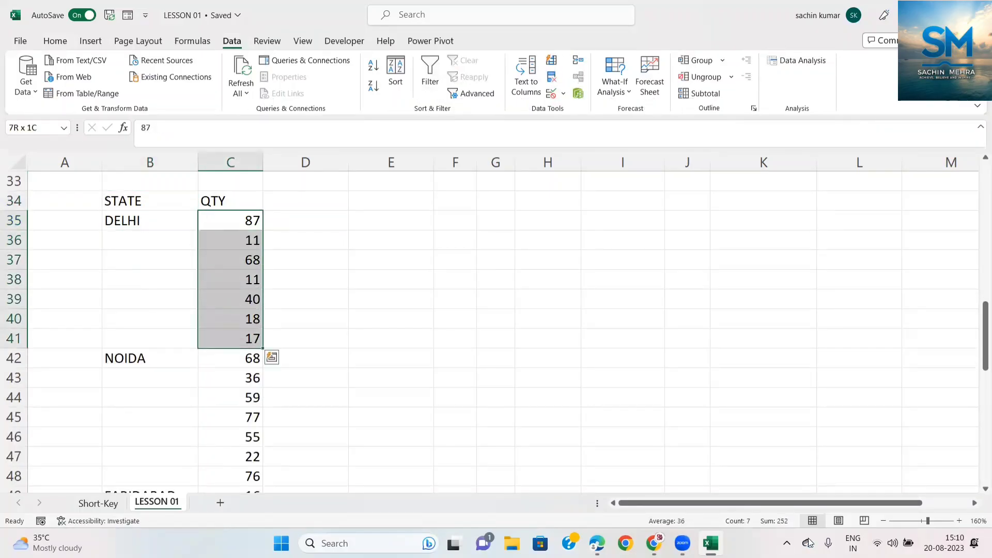
pyautogui.click(778, 526)
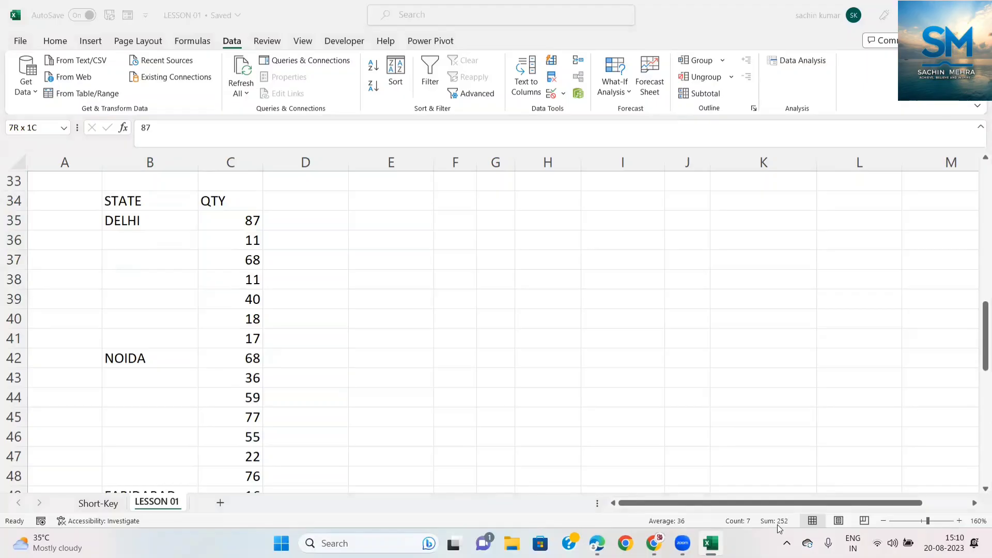
pyautogui.click(131, 230)
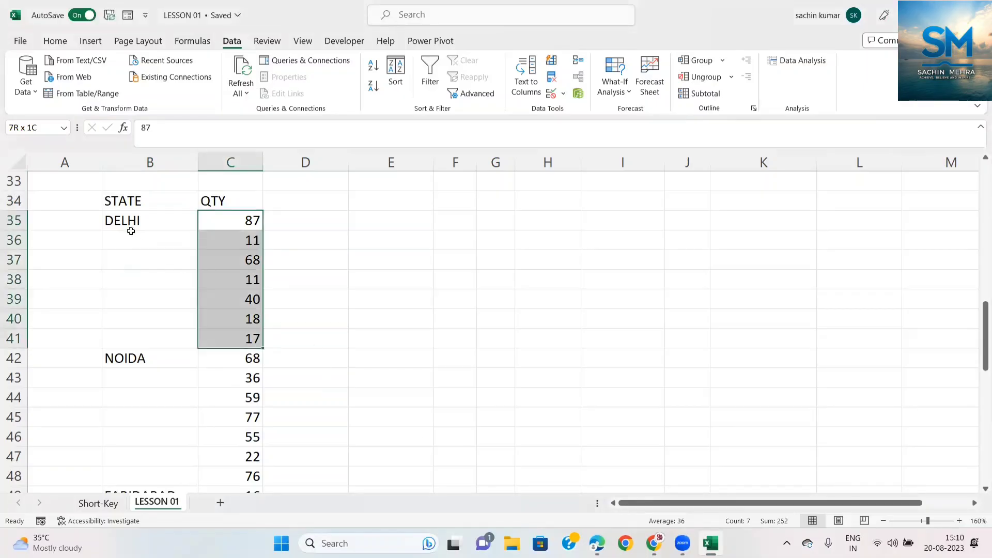
# Select only the blank cells within B35:B74 of the STATE column using Go To Special with the Blanks option.
pyautogui.click(132, 233)
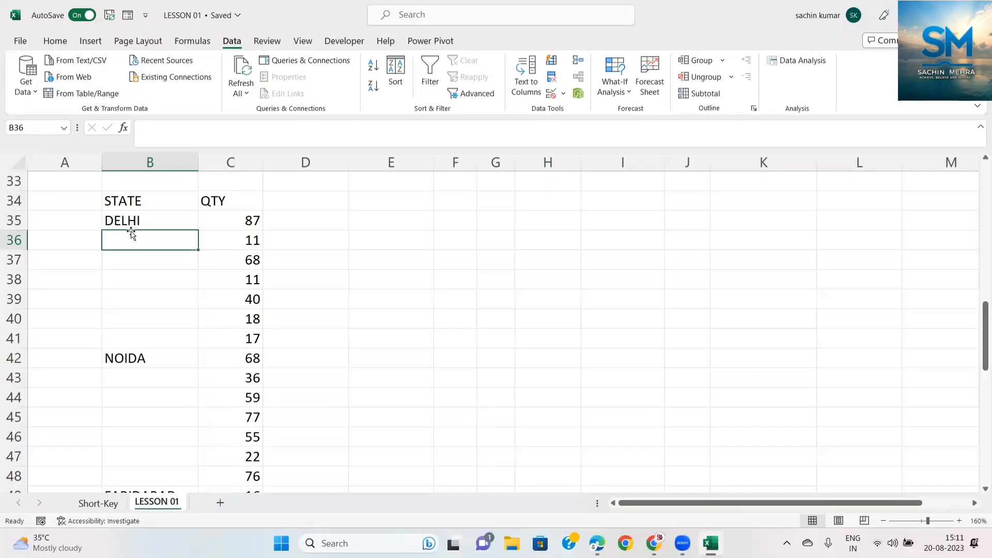
pyautogui.moveTo(131, 230); pyautogui.dragTo(131, 231)
pyautogui.scroll(-5, 131, 228)
pyautogui.scroll(-9, 131, 231)
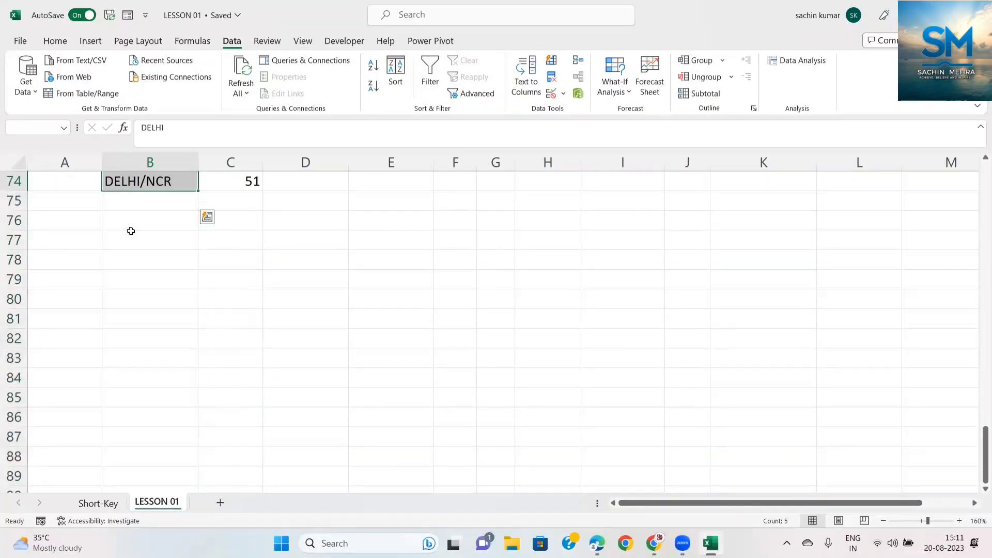
pyautogui.press('F5')
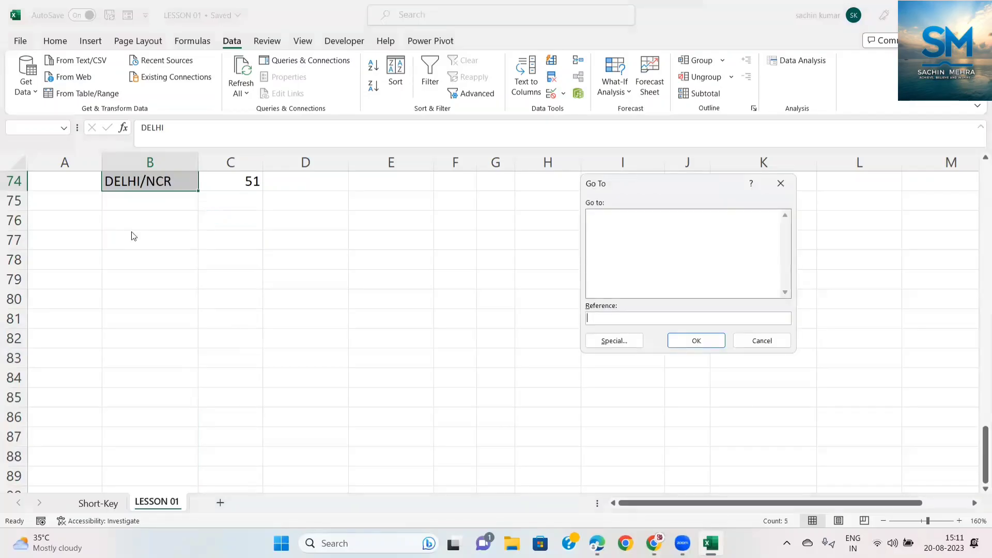
pyautogui.click(598, 343)
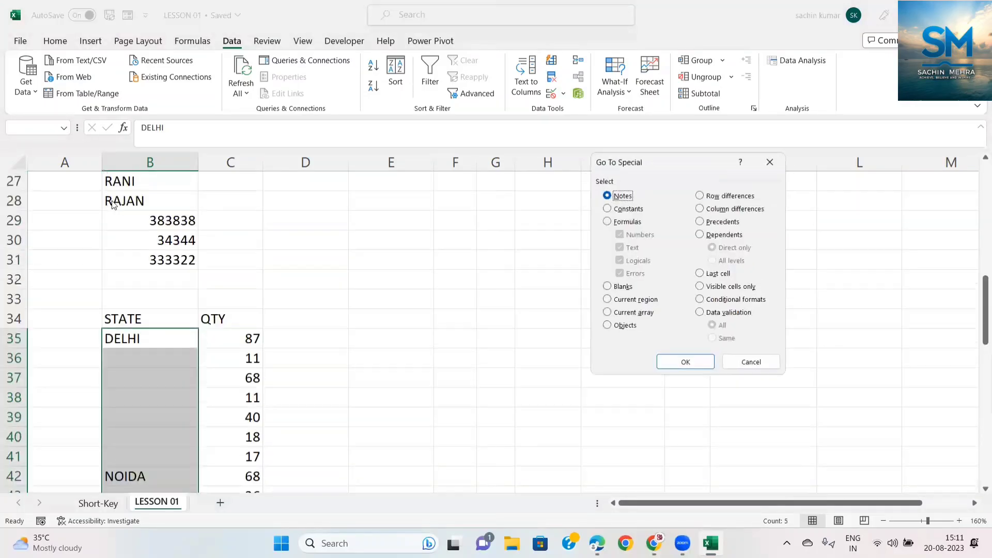
pyautogui.click(607, 286)
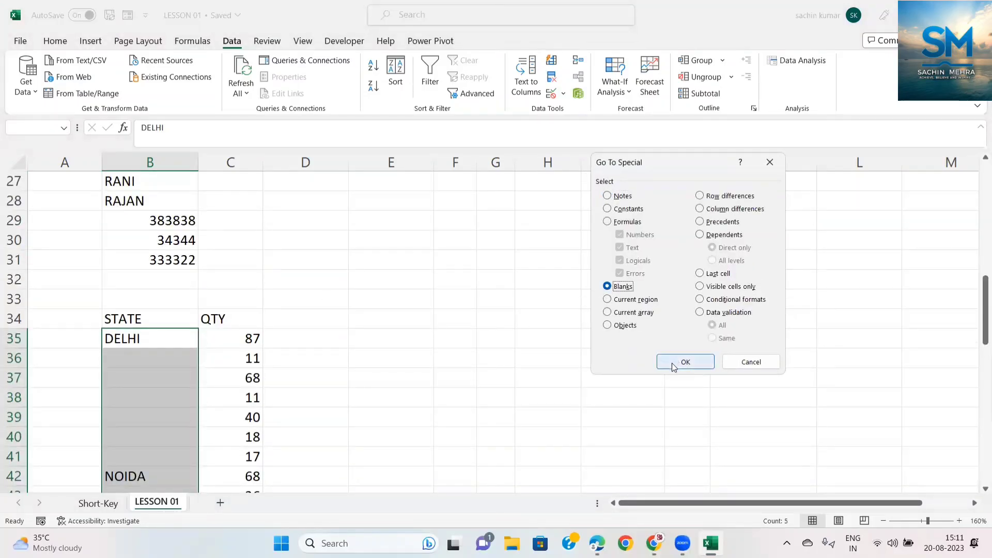
pyautogui.click(675, 362)
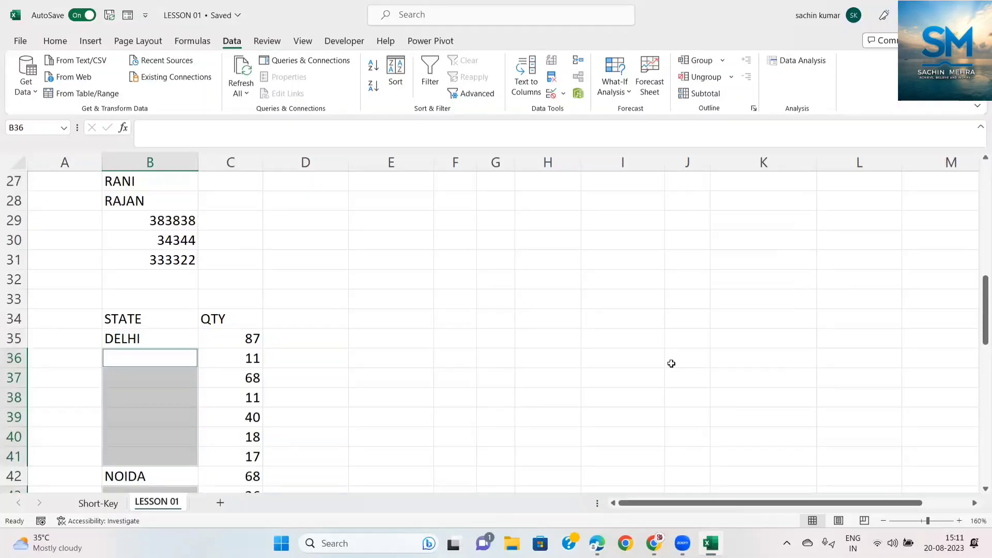
# Enter =B35 in all selected blank STATE cells at once so each one repeats the cell above it.
pyautogui.write('=')
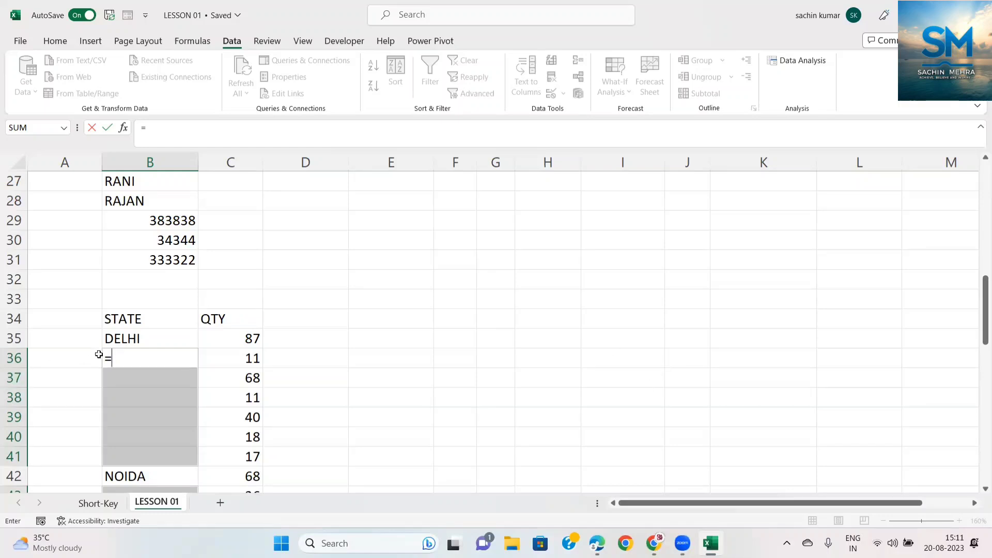
pyautogui.click(120, 340)
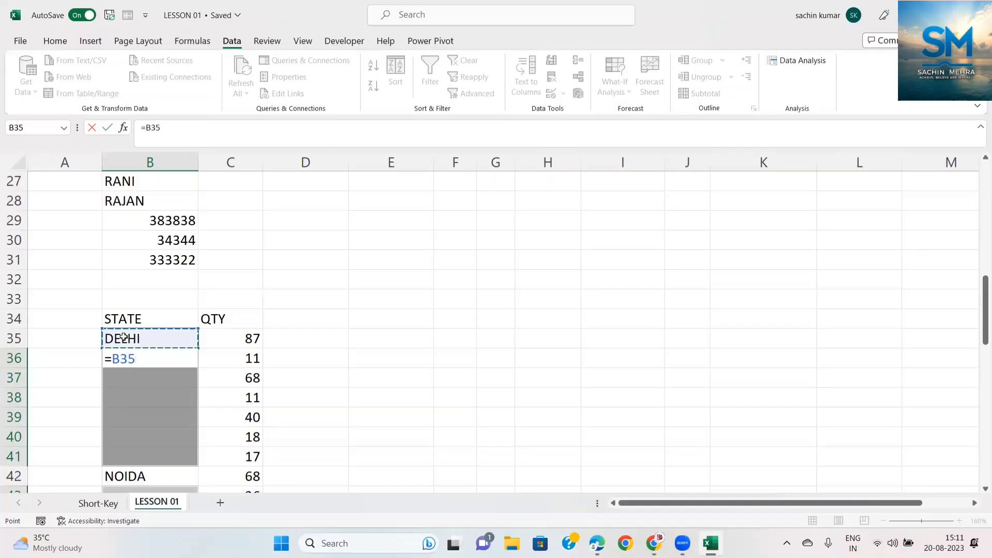
pyautogui.hotkey('ctrl', 'Return')
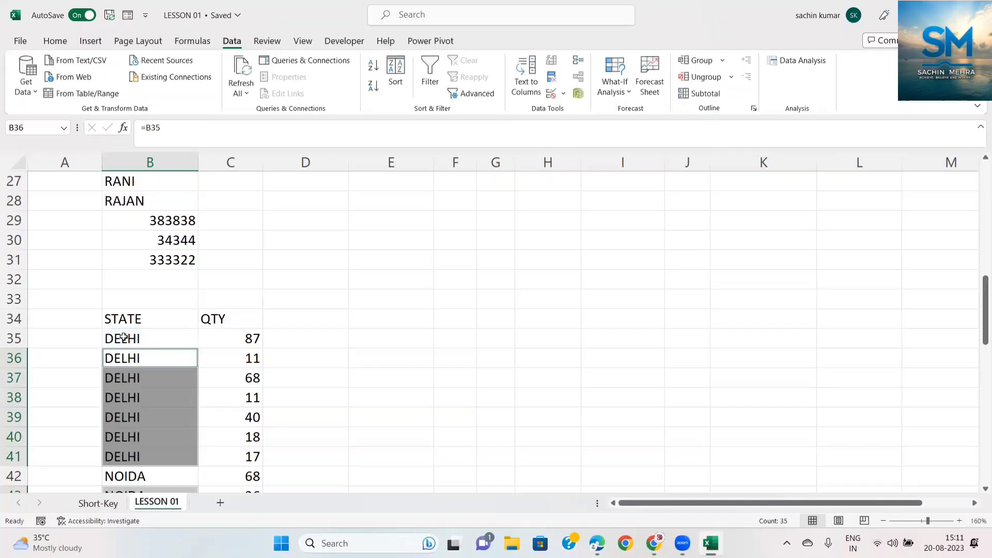
pyautogui.scroll(-11, 123, 337)
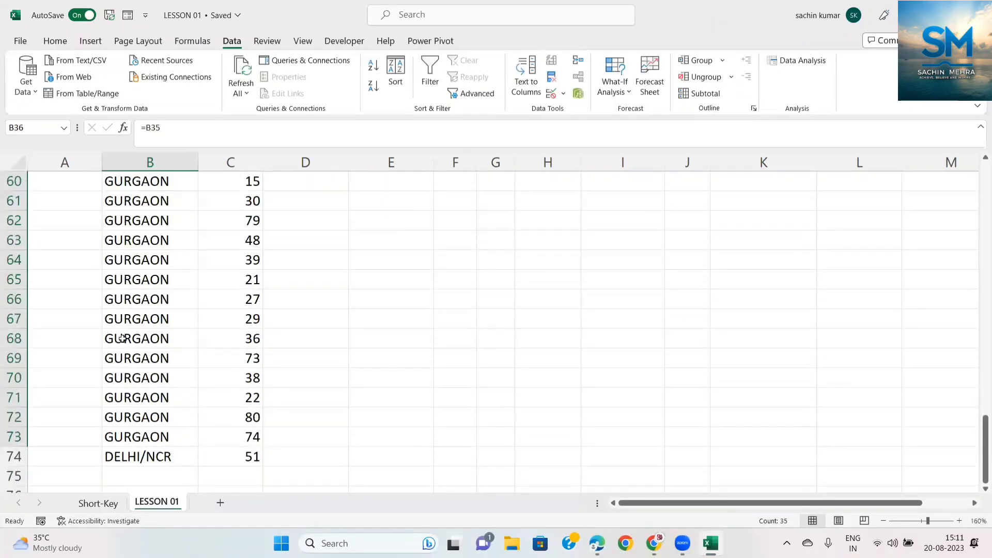
pyautogui.scroll(-1, 122, 338)
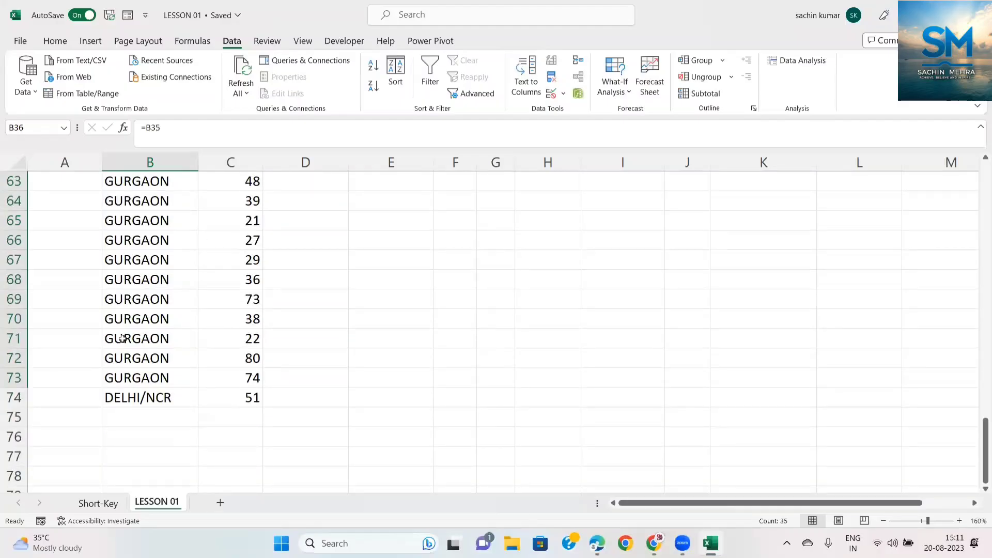
pyautogui.scroll(10, 132, 301)
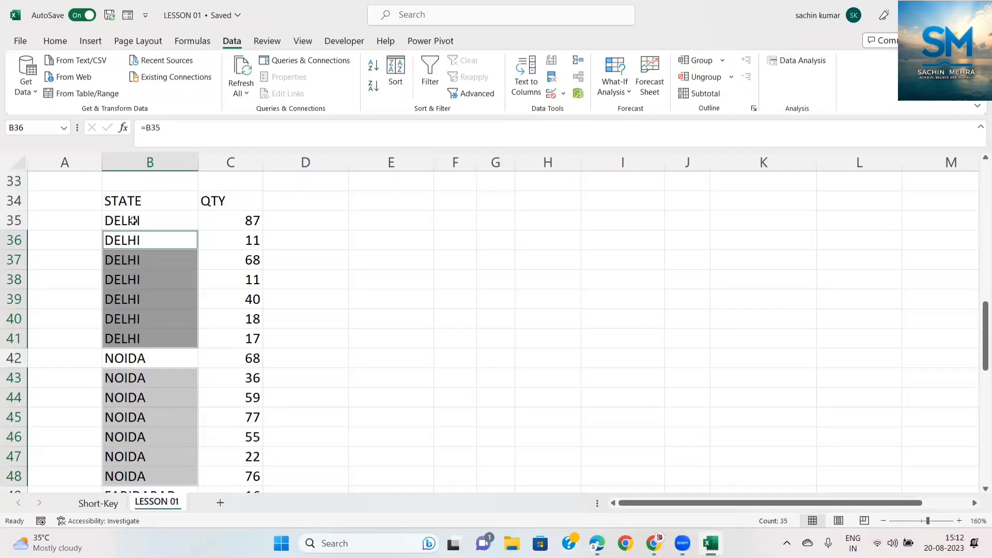
# Examine the filled STATE cells one by one from B35 down to B54.
pyautogui.click(131, 220)
pyautogui.press('Down')
pyautogui.press('Down')
pyautogui.press('Down')
pyautogui.press('Down')
pyautogui.press('Down')
pyautogui.press('Down')
pyautogui.press('Down')
pyautogui.press('Down')
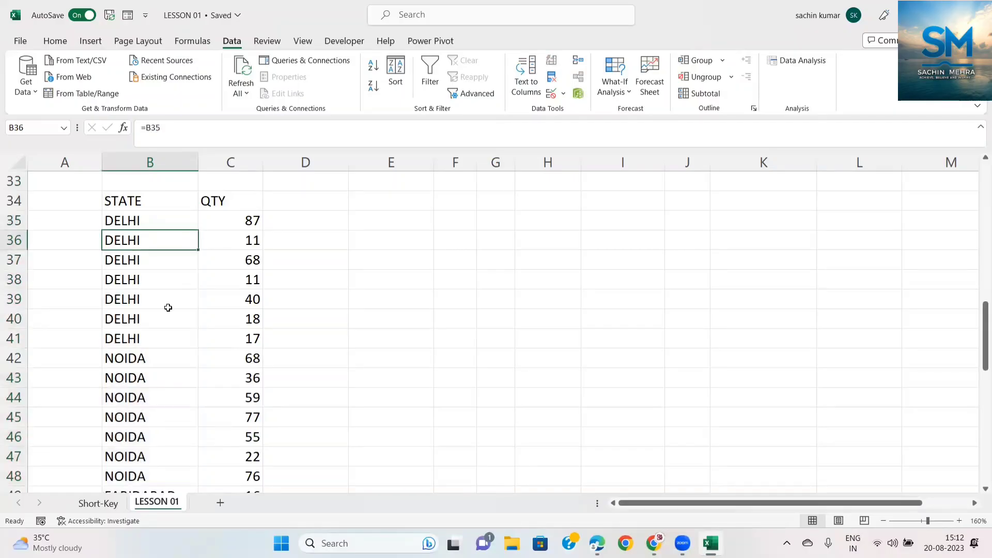
pyautogui.press('Down')
pyautogui.press('Down')
pyautogui.press('Down')
pyautogui.press('Down')
pyautogui.press('Down')
pyautogui.press('Down')
pyautogui.press('Down')
pyautogui.press('Down')
pyautogui.press('Down')
pyautogui.press('Down')
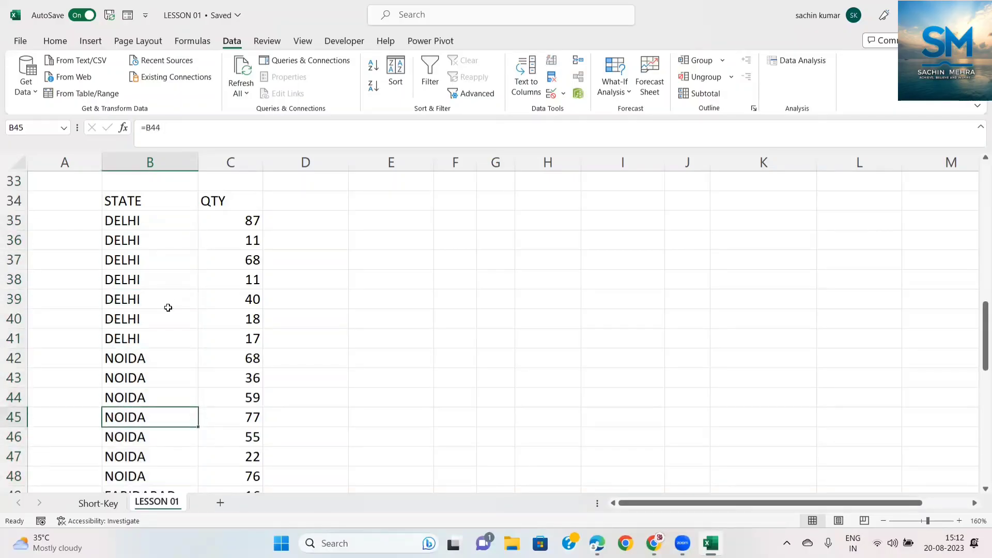
pyautogui.press('Down')
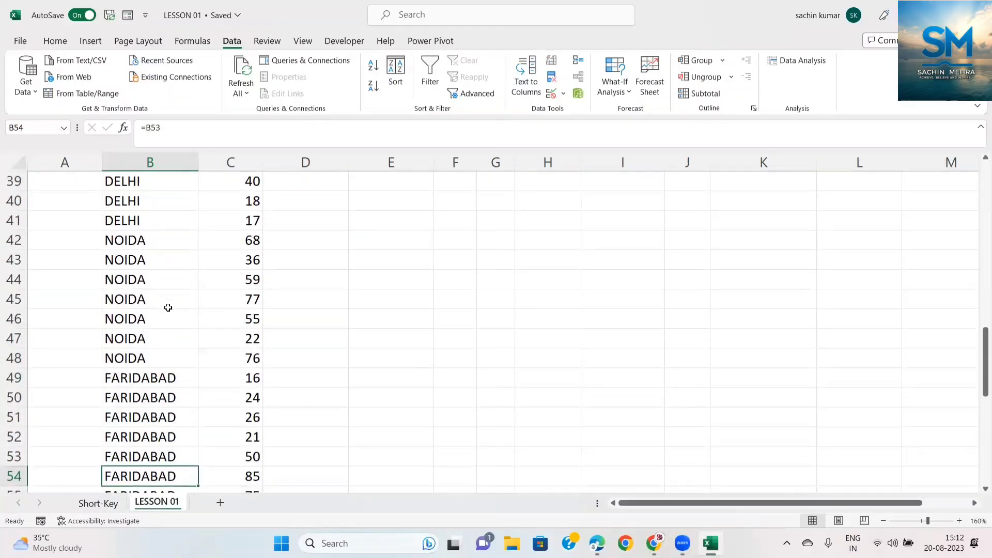
# Return to B35 and compare its typed entry with the reference formulas in the cells below, down to B54.
pyautogui.hotkey('ctrl', 'Up')
pyautogui.press('Up')
pyautogui.press('Down')
pyautogui.press('Down')
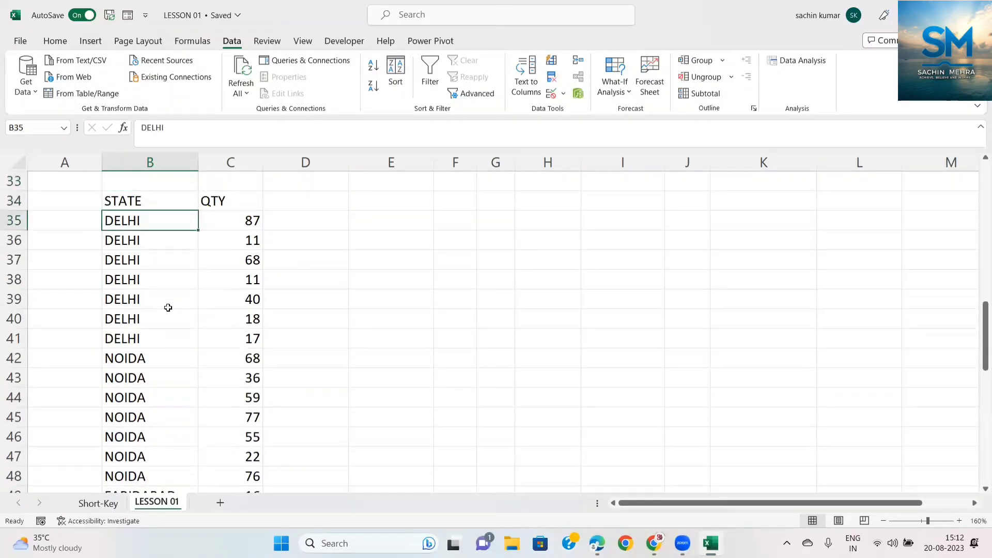
pyautogui.press('Down')
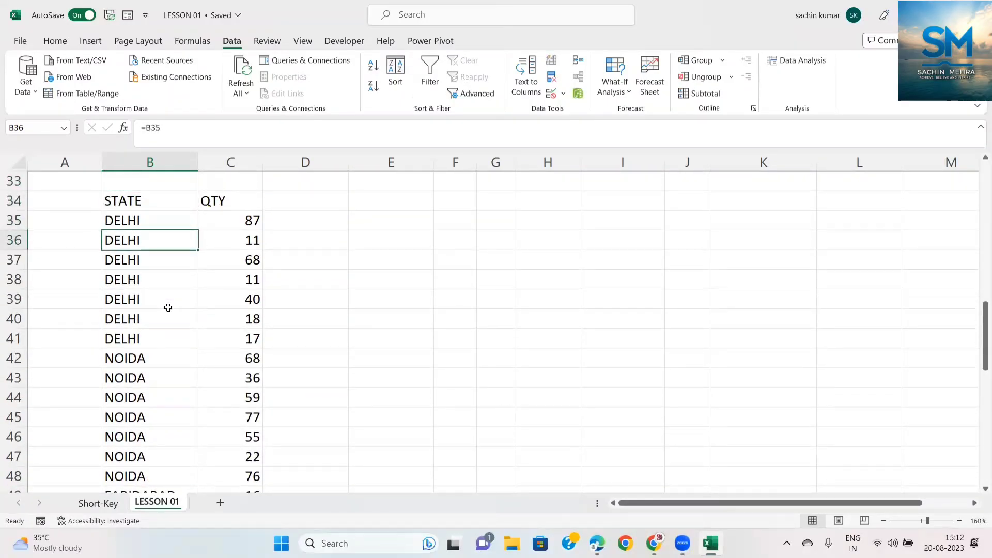
pyautogui.press('Up')
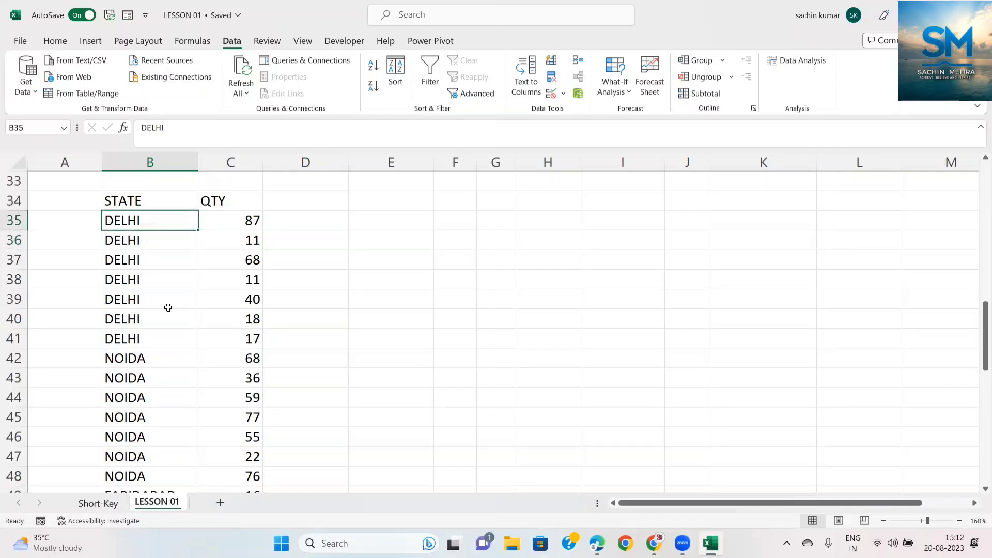
pyautogui.press('Down')
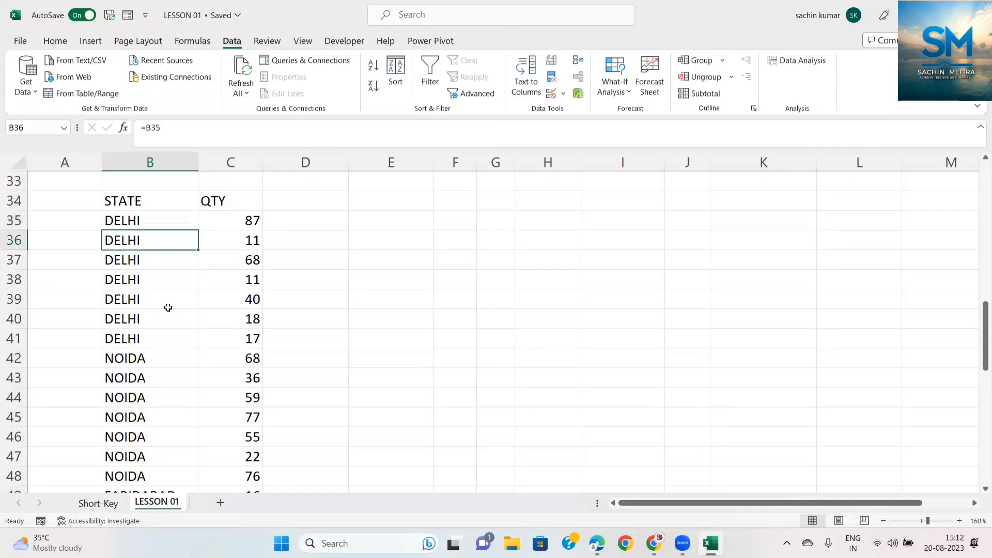
pyautogui.press('Down')
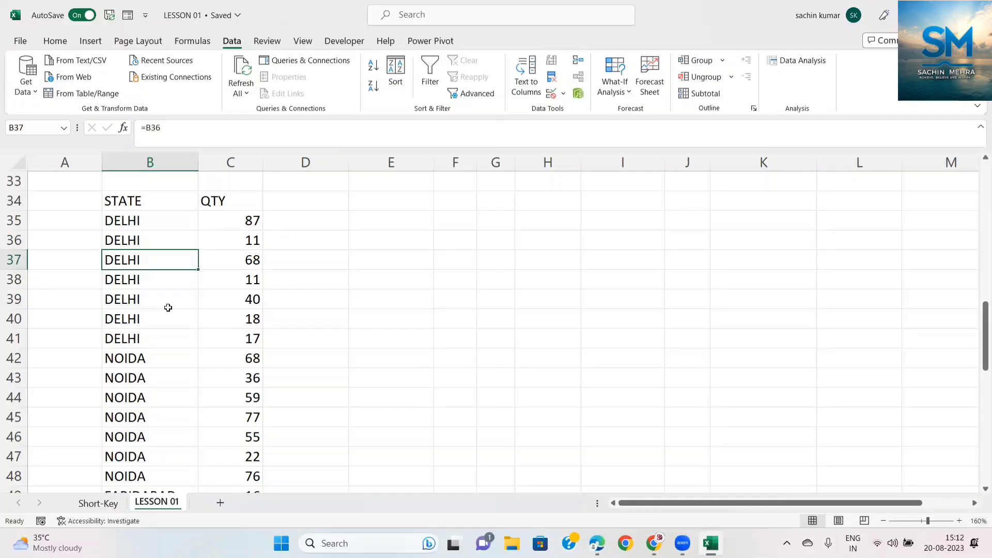
pyautogui.press('Left')
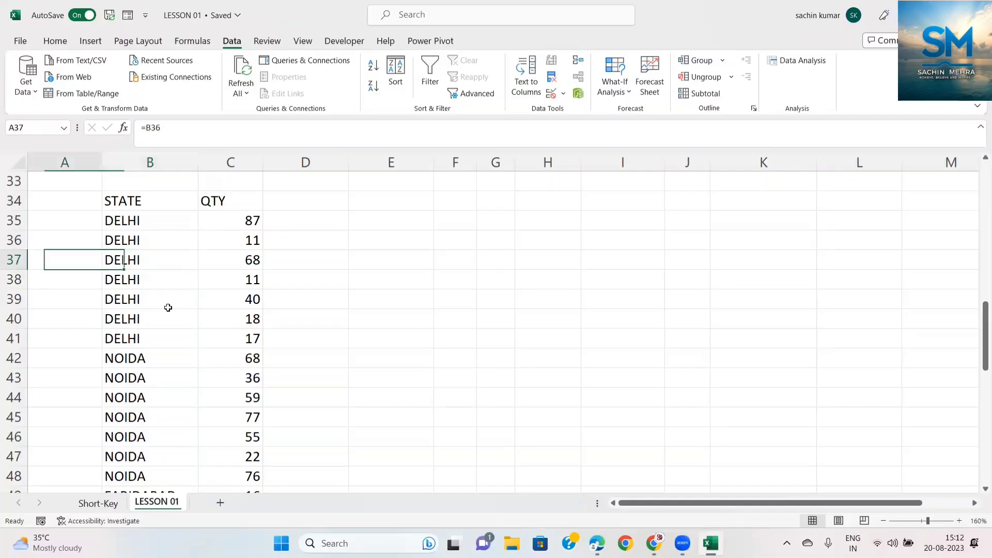
pyautogui.press('Right')
pyautogui.press('Down')
pyautogui.press('Down')
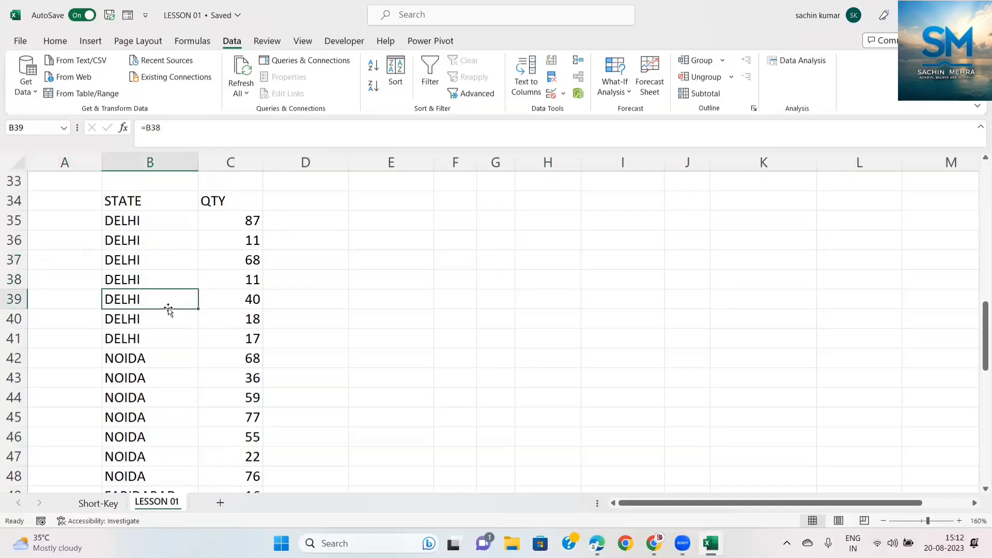
pyautogui.press('Down')
pyautogui.press('Down')
pyautogui.press('Down')
pyautogui.press('Down')
pyautogui.press('Down')
pyautogui.press('Down')
pyautogui.press('Down')
pyautogui.press('Down')
pyautogui.press('Down')
pyautogui.press('Down')
pyautogui.press('Down')
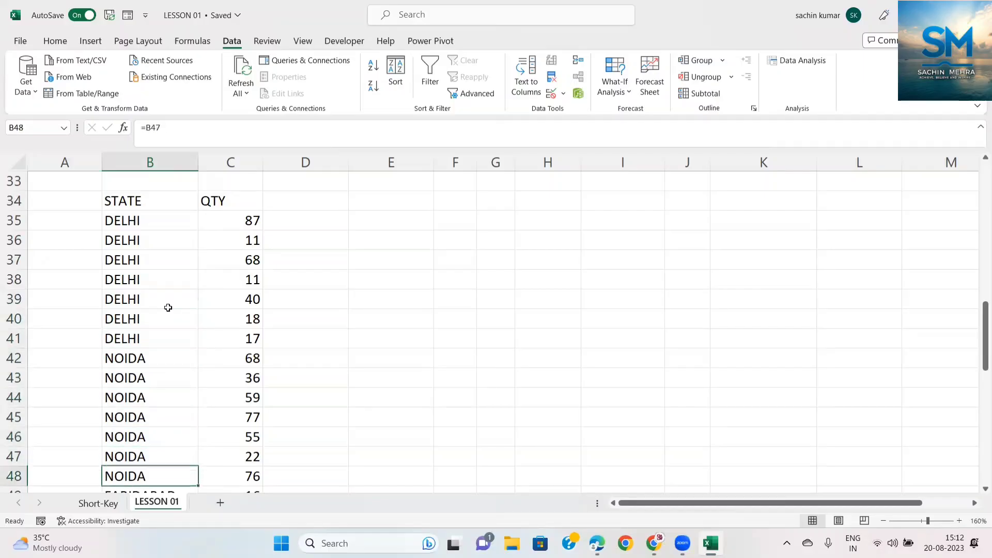
pyautogui.press('Down')
pyautogui.press('Down')
pyautogui.press('Down')
pyautogui.press('Down')
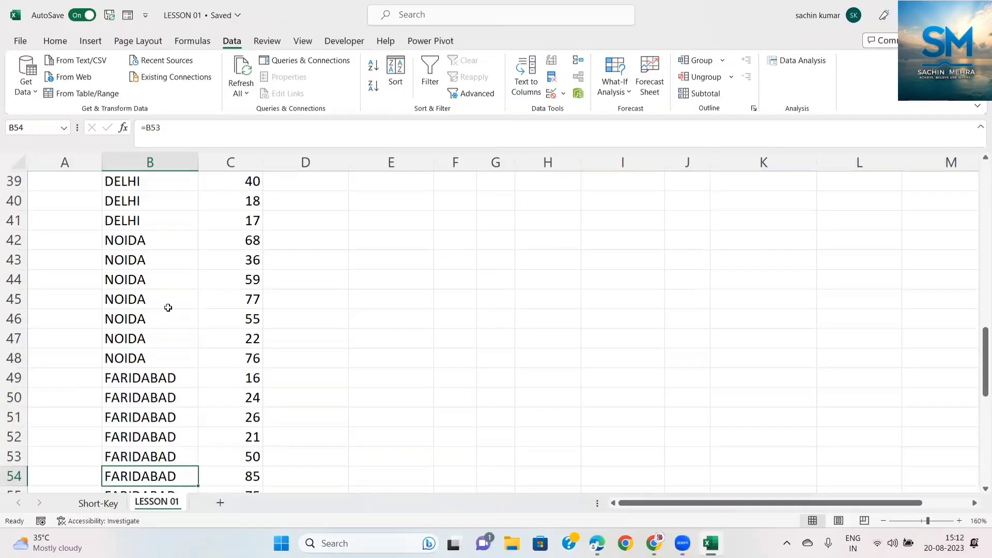
# Go back to B35 and trace how each STATE formula refers to the cell above, down to B43 in the NOIDA group.
pyautogui.hotkey('ctrl', 'Up')
pyautogui.press('Up')
pyautogui.press('Down')
pyautogui.press('Down')
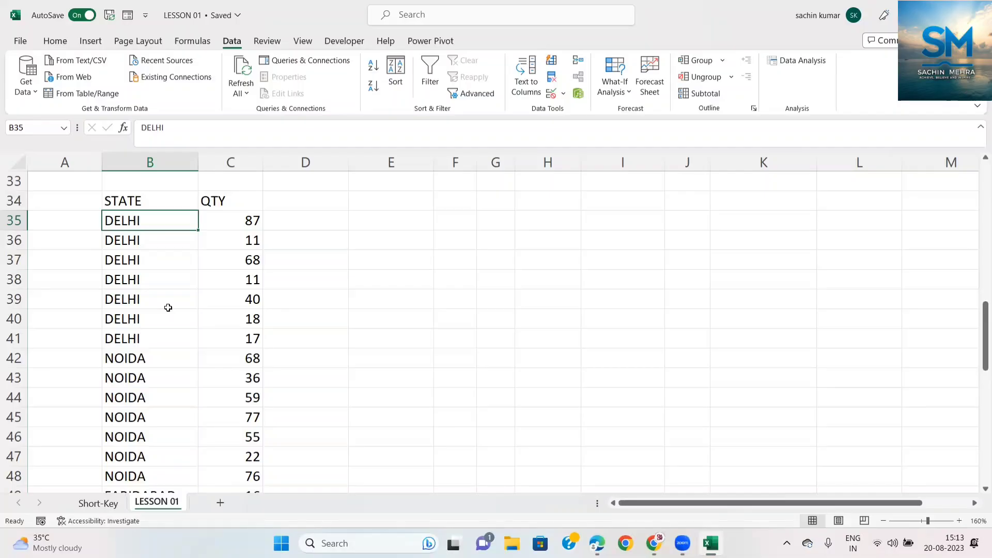
pyautogui.press('Down')
pyautogui.press('Up')
pyautogui.press('Down')
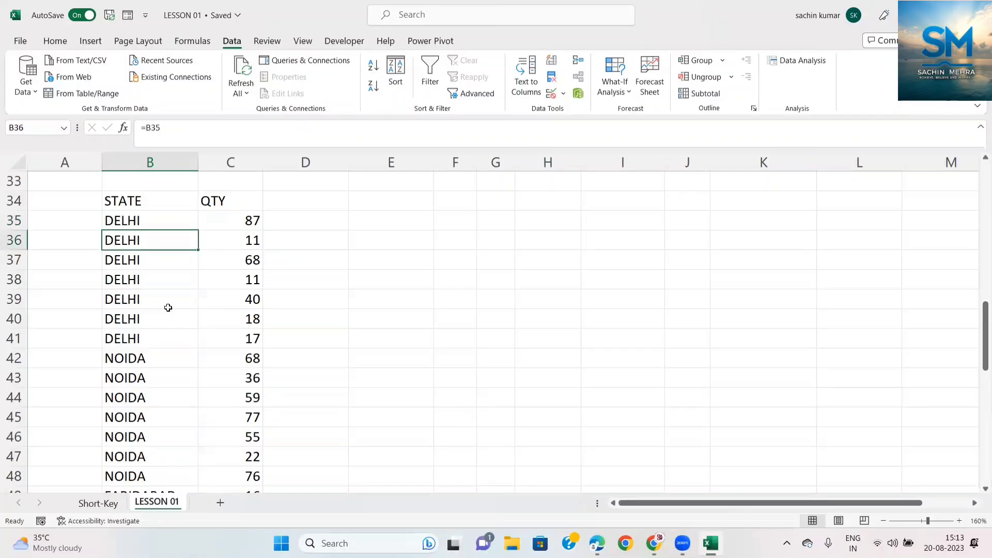
pyautogui.press('Down')
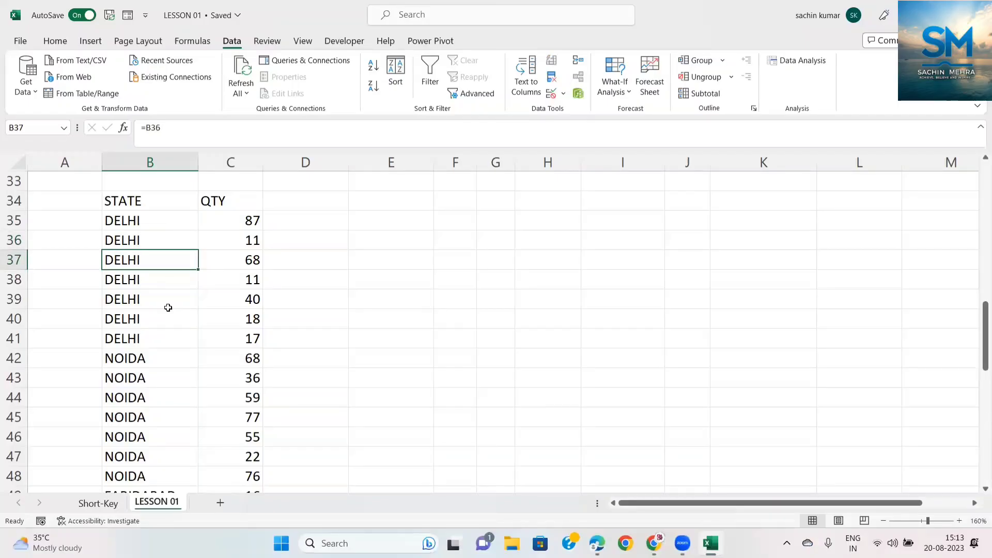
pyautogui.press('Down')
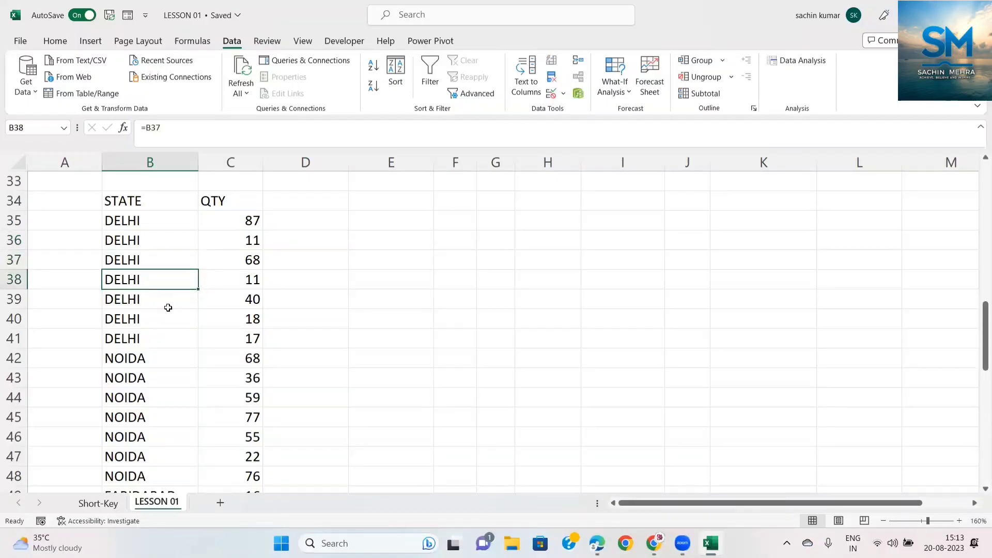
pyautogui.press('Down')
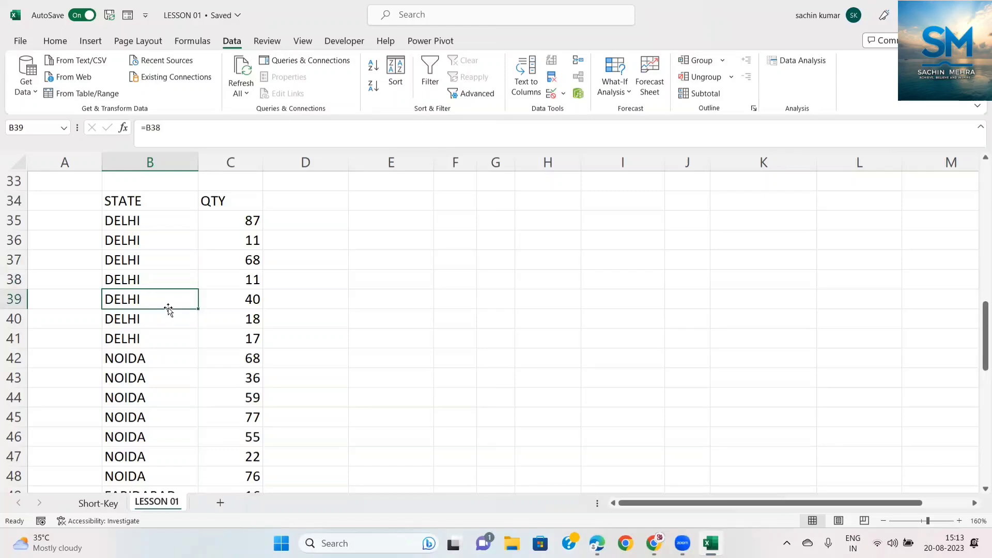
pyautogui.press('Down')
pyautogui.press('Down')
pyautogui.press('Down')
pyautogui.press('Down')
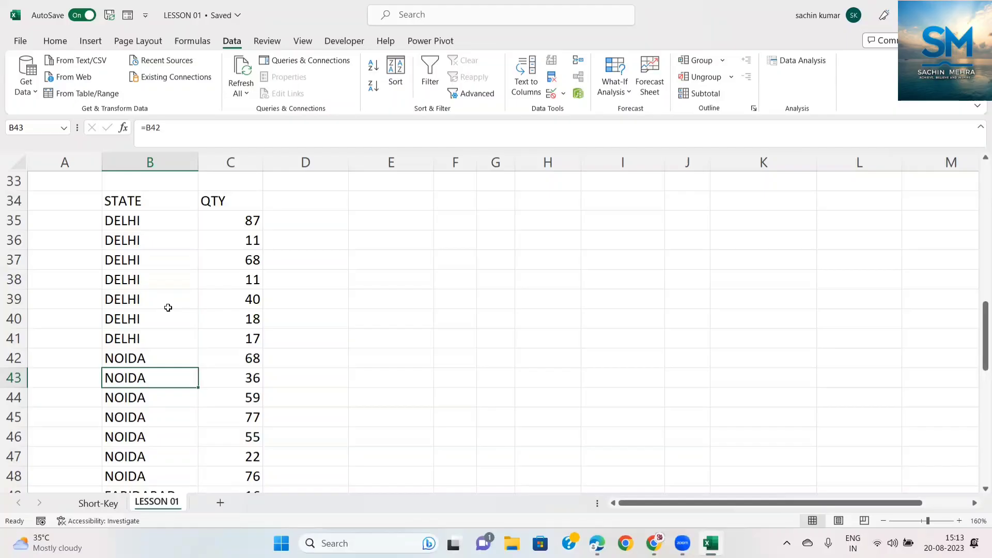
# Examine the STATE entries of the NOIDA, FARIDABAD and GURGAON groups and trace which cell the formula in B62 refers to.
pyautogui.scroll(-3, 163, 308)
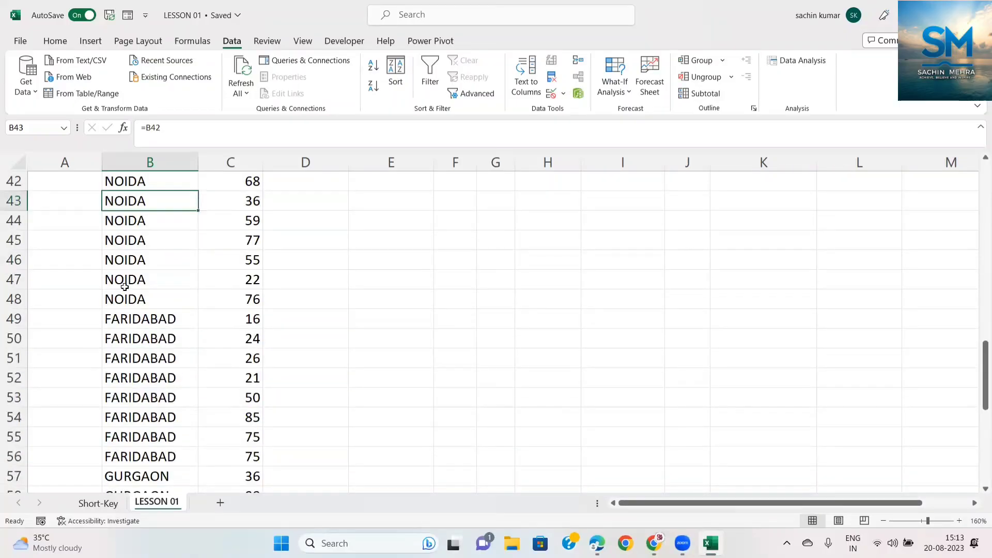
pyautogui.click(127, 286)
pyautogui.click(113, 325)
pyautogui.scroll(-4, 115, 324)
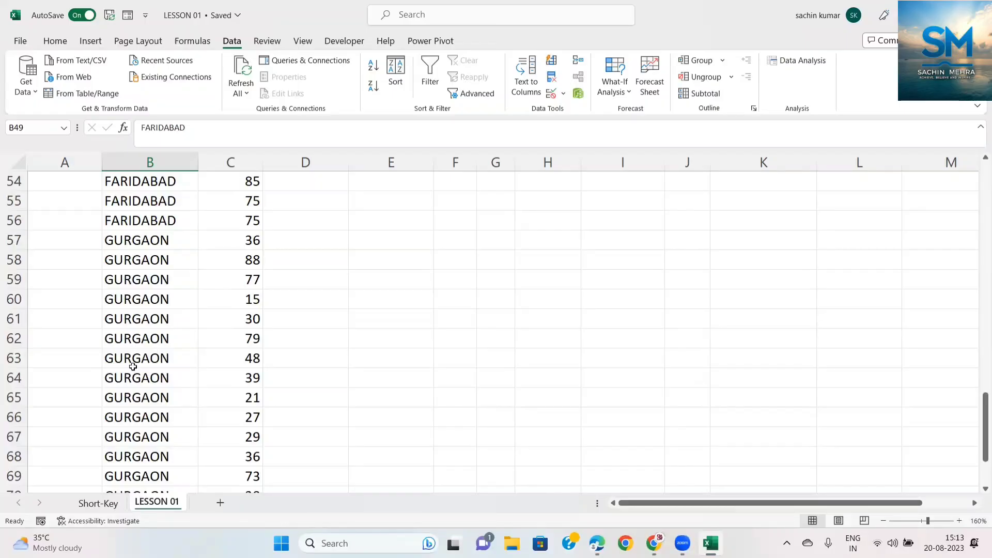
pyautogui.click(122, 243)
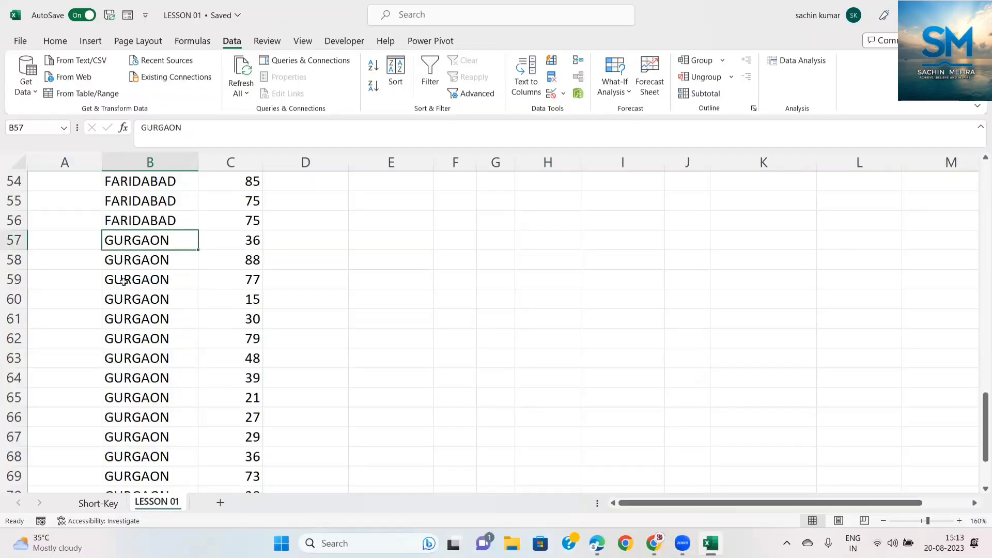
pyautogui.click(127, 280)
pyautogui.click(134, 345)
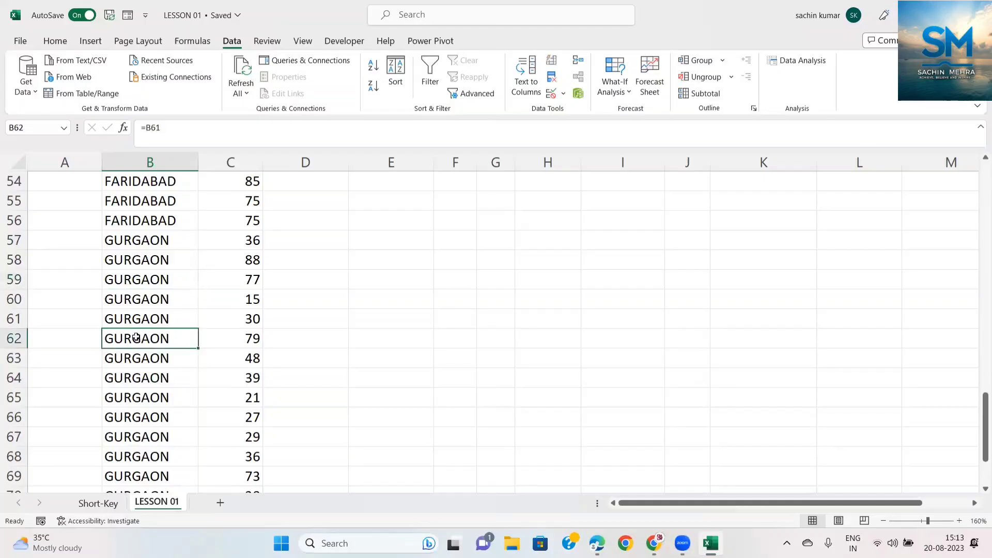
pyautogui.press('F2')
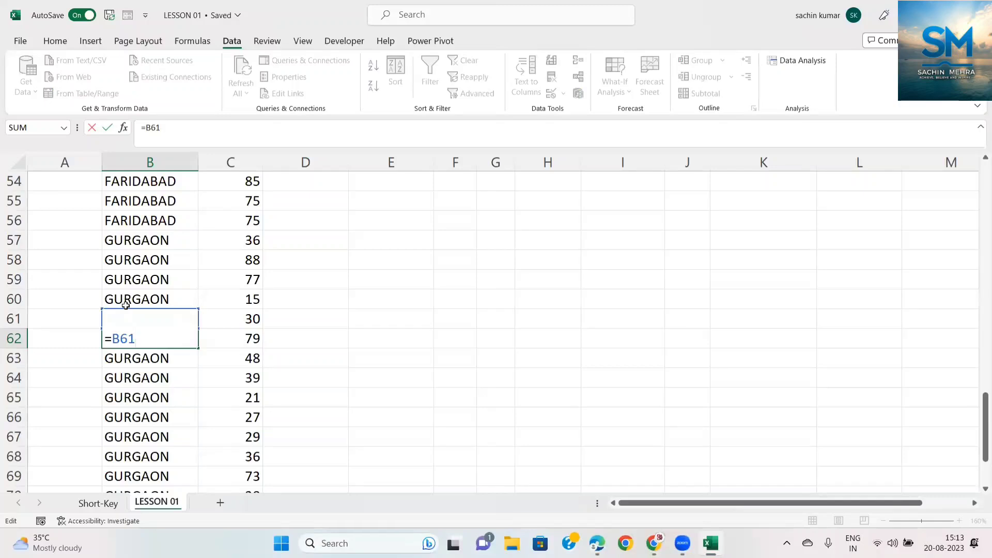
pyautogui.hotkey('ctrl', 'Return')
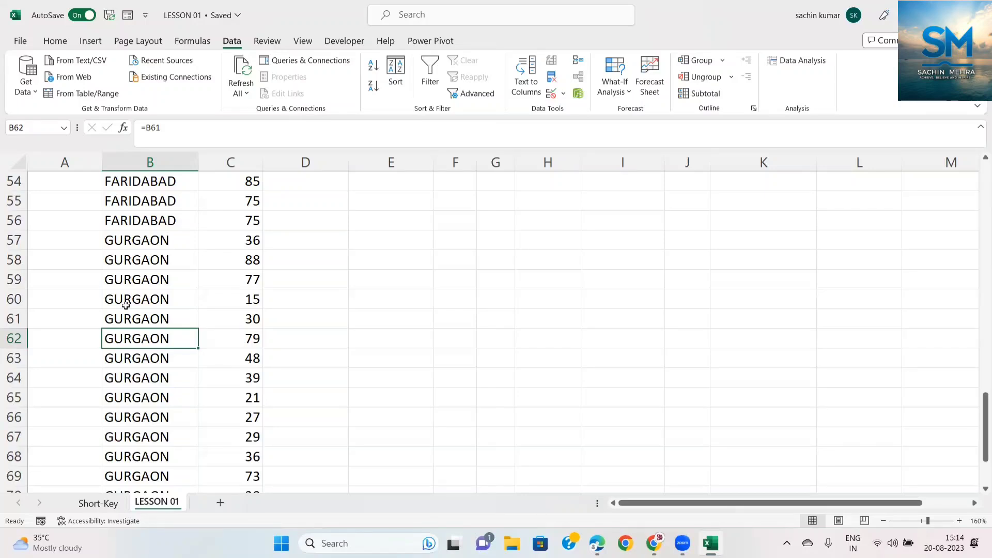
# Return to the start of the STATE list and check the formula in B36 against the cells above it.
pyautogui.hotkey('ctrl', 'Up')
pyautogui.press('Down')
pyautogui.press('Right')
pyautogui.press('Down')
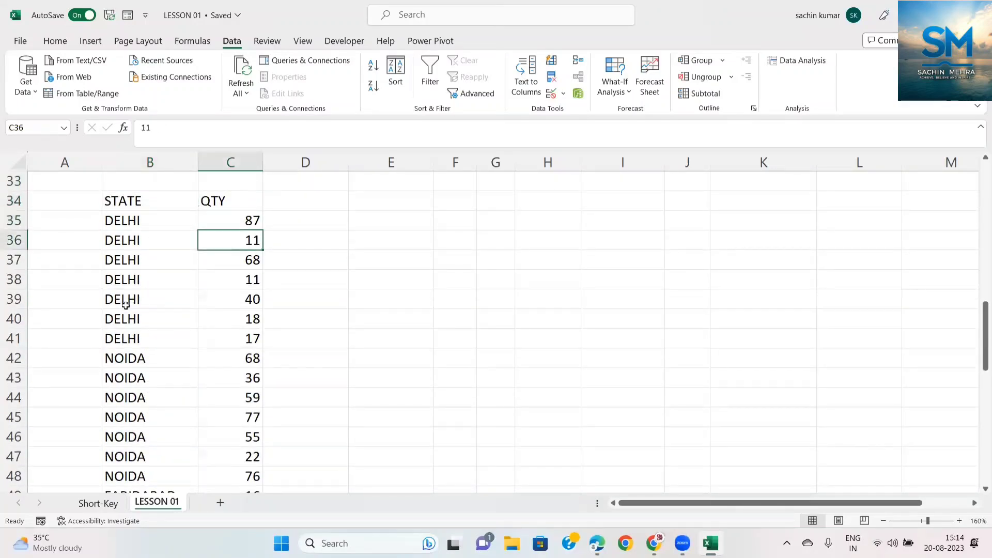
pyautogui.press('Left')
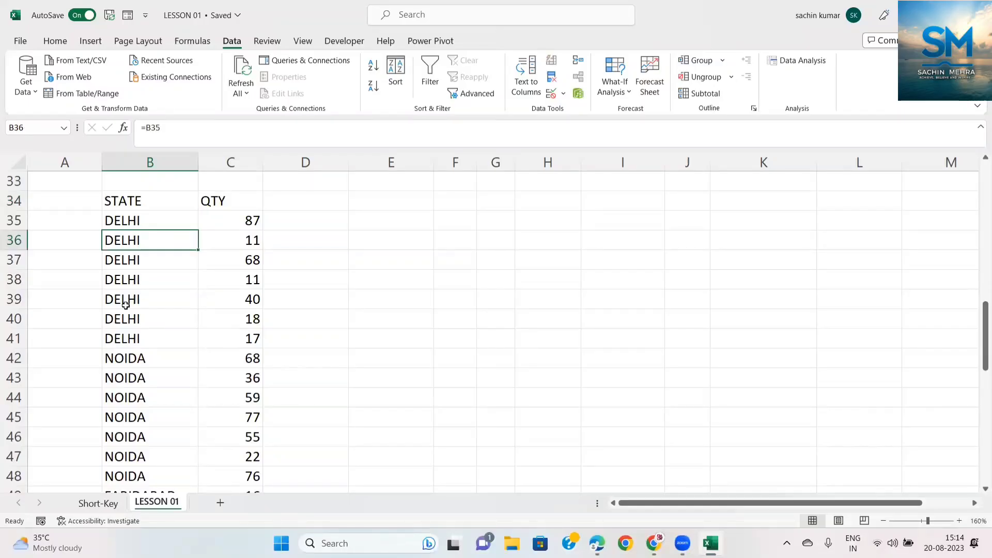
pyautogui.press('Up')
pyautogui.press('Up')
pyautogui.press('Down')
pyautogui.press('Down')
# Go to A1 and select the whole percentage block A1:E14 around it.
pyautogui.hotkey('ctrl', 'Up')
pyautogui.hotkey('ctrl', 'Up')
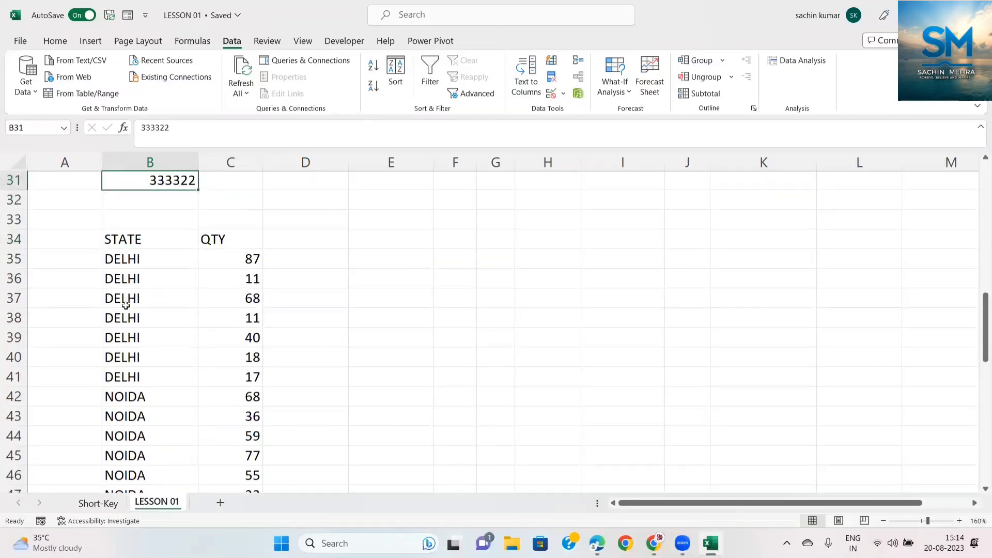
pyautogui.hotkey('ctrl', 'Up')
pyautogui.hotkey('ctrl', 'Up')
pyautogui.hotkey('ctrl', 'Up')
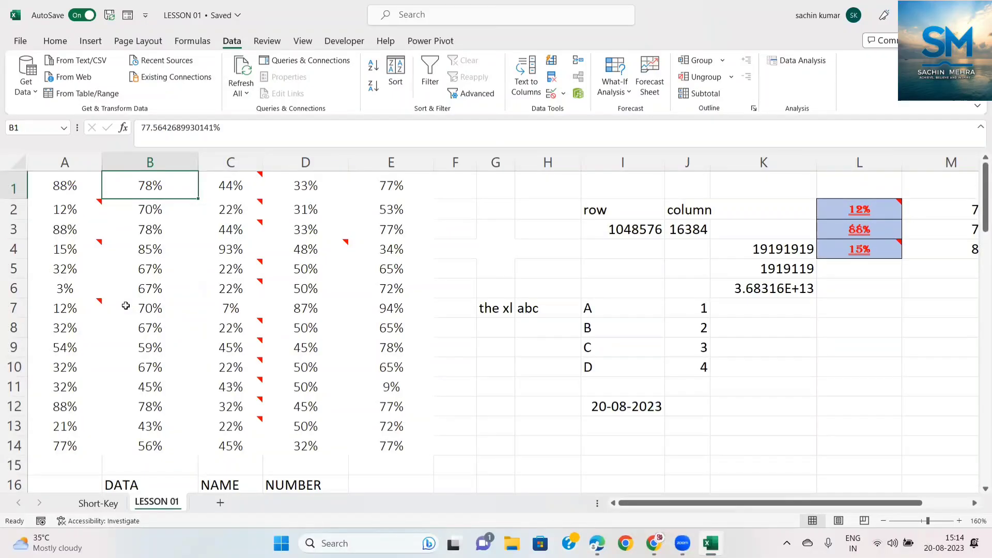
pyautogui.hotkey('ctrl', 'Left')
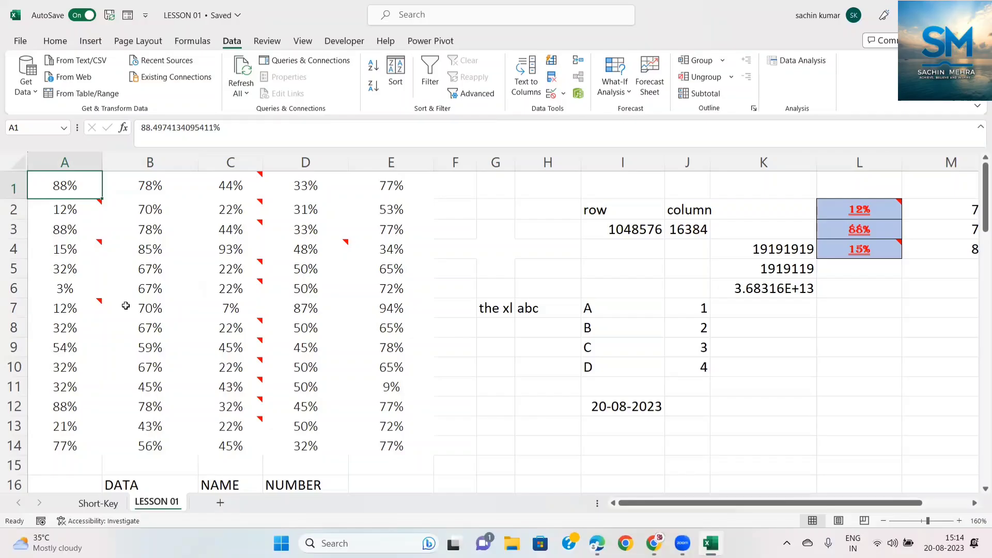
pyautogui.hotkey('ctrl', 'a')
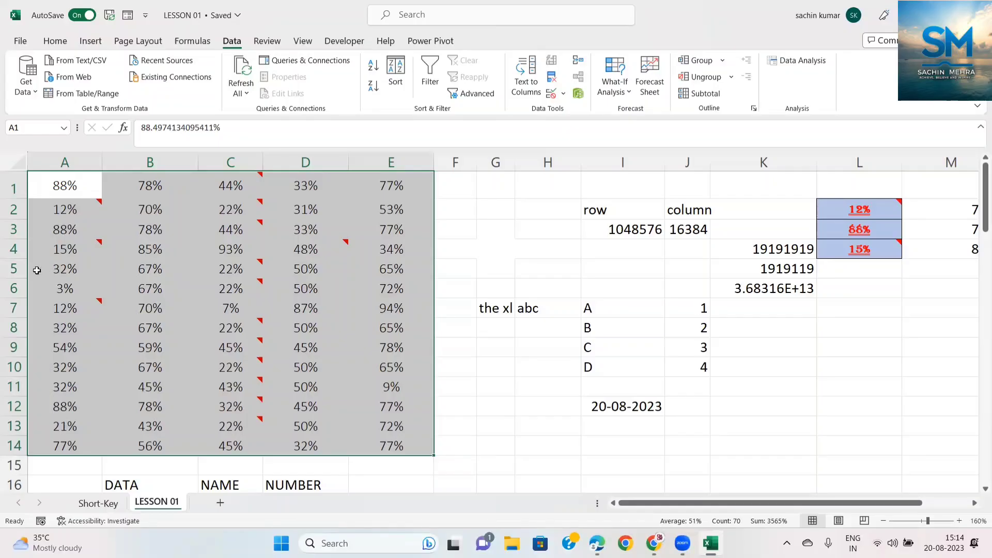
# Starting from A4, use Go To Special with the Current region option to select the surrounding percentage block.
pyautogui.click(41, 255)
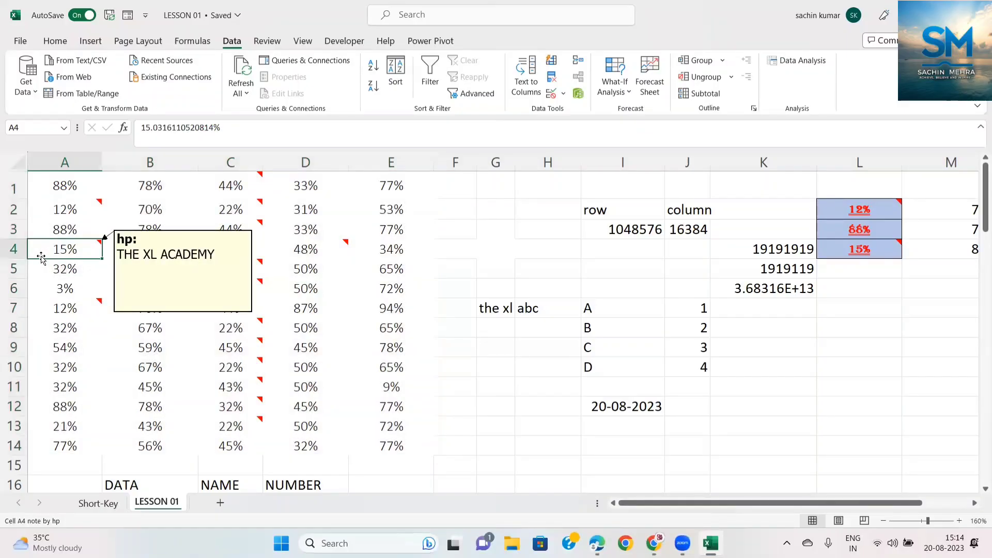
pyautogui.hotkey('ctrl', 'g')
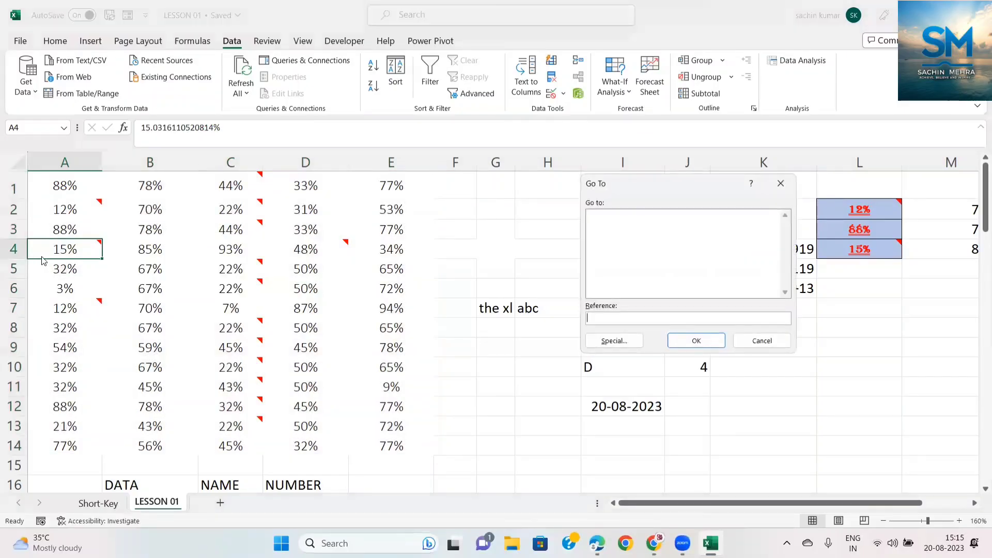
pyautogui.click(620, 341)
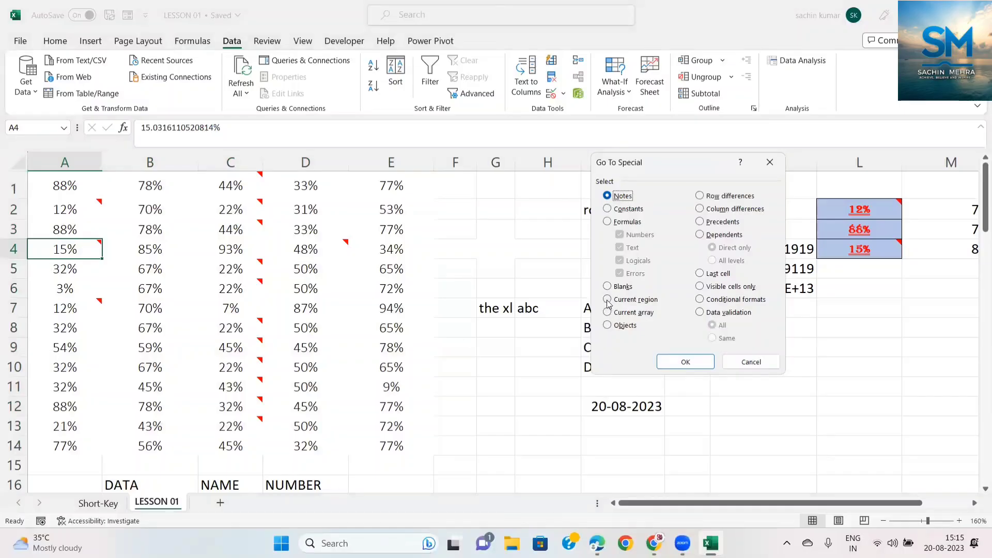
pyautogui.click(608, 301)
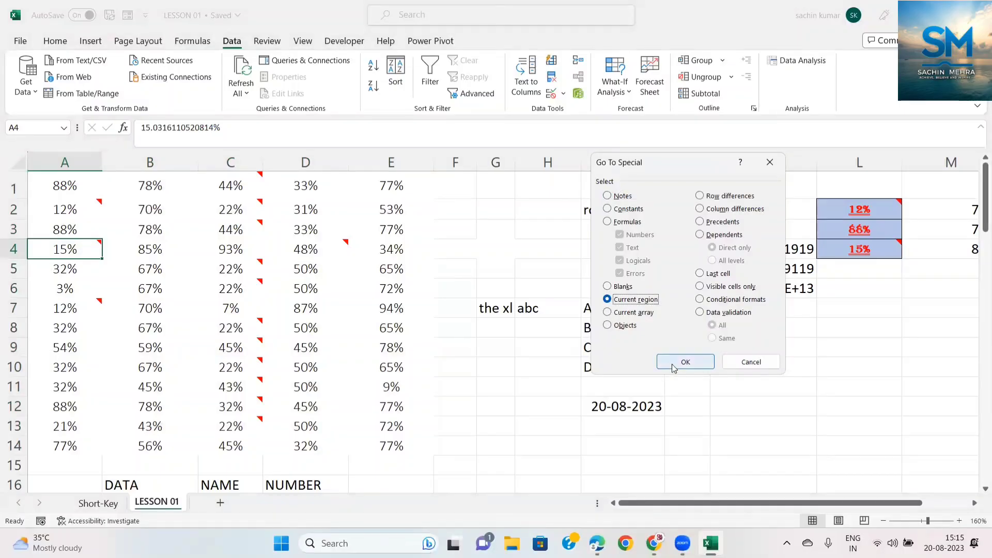
pyautogui.click(674, 365)
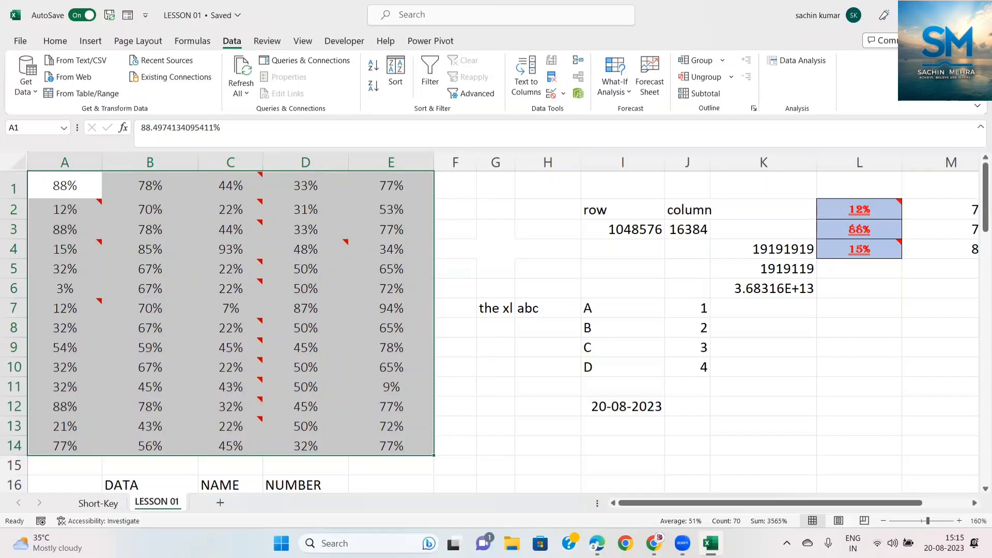
# Examine the empty row 15 and the empty cells beside column E that border the percentage block.
pyautogui.click(45, 232)
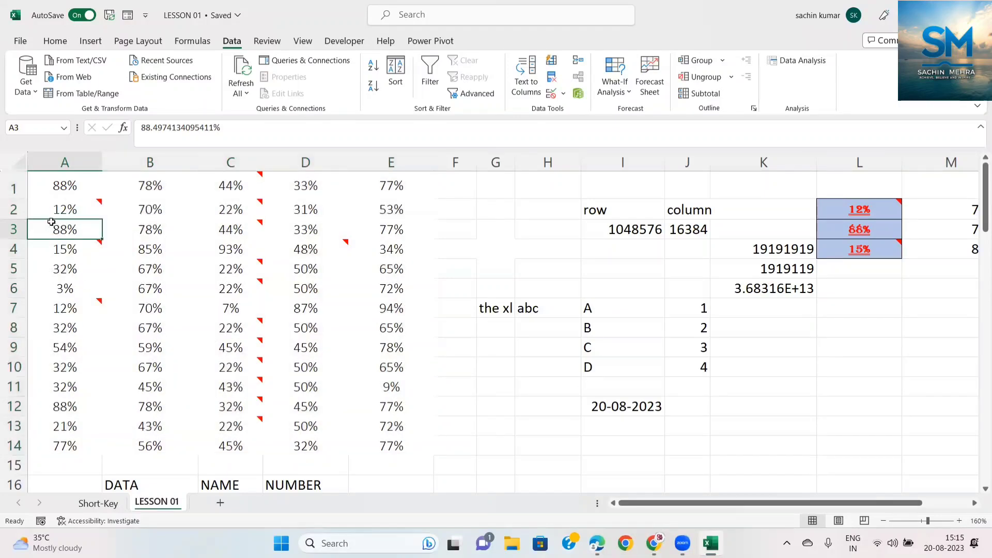
pyautogui.click(62, 472)
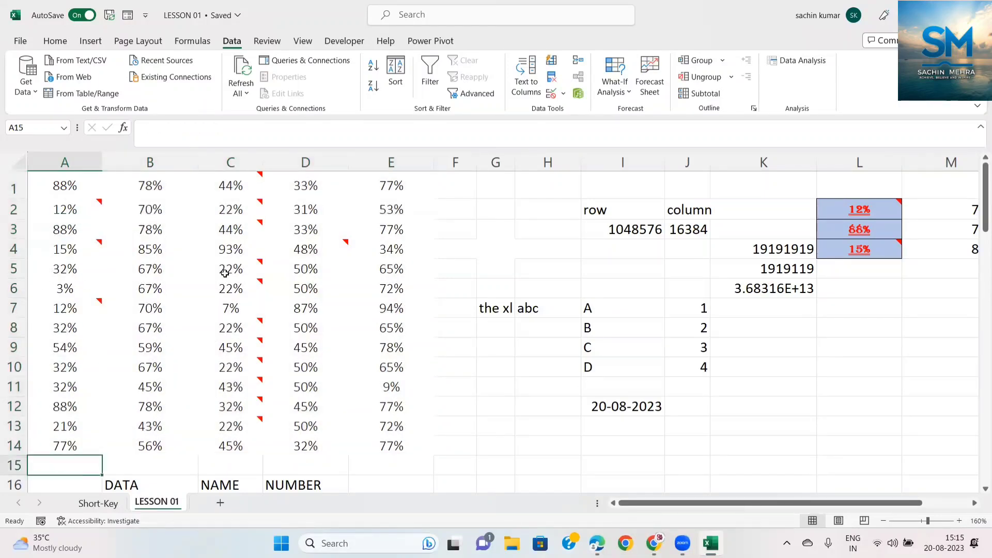
pyautogui.click(430, 210)
pyautogui.click(501, 225)
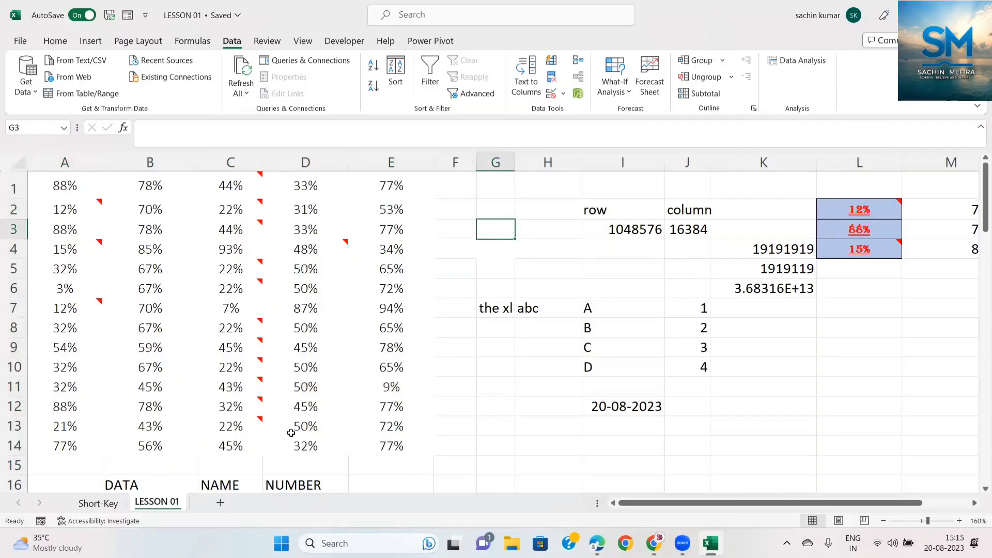
pyautogui.click(149, 289)
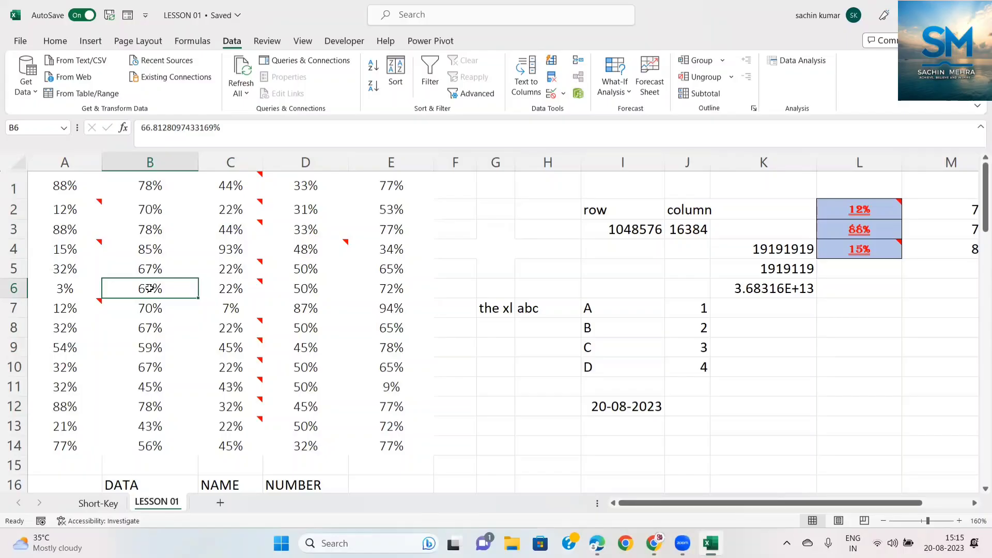
pyautogui.press('XF86AudioRaiseVolume')
pyautogui.press('XF86AudioRaiseVolume')
pyautogui.press('XF86AudioRaiseVolume')
pyautogui.press('XF86AudioRaiseVolume')
# Trace the edges of the percentage block from A1 through its corner cells, and compare with the cells outside it.
pyautogui.hotkey('ctrl', 'Home')
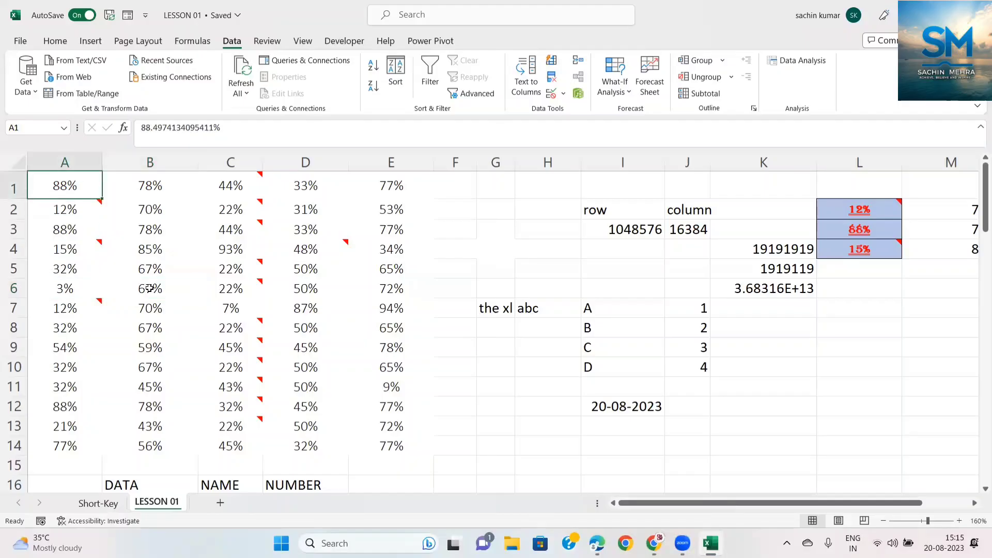
pyautogui.hotkey('ctrl', 'Down')
pyautogui.hotkey('ctrl', 'Up')
pyautogui.hotkey('ctrl', 'Down')
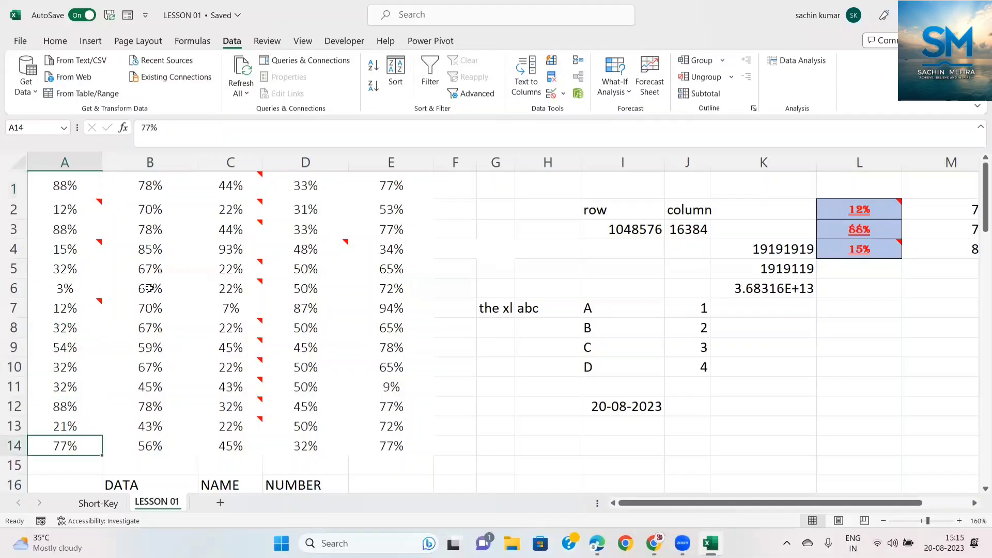
pyautogui.hotkey('ctrl', 'Right')
pyautogui.hotkey('ctrl', 'Up')
pyautogui.hotkey('ctrl', 'Left')
pyautogui.hotkey('ctrl', 'Down')
pyautogui.hotkey('ctrl', 'Up')
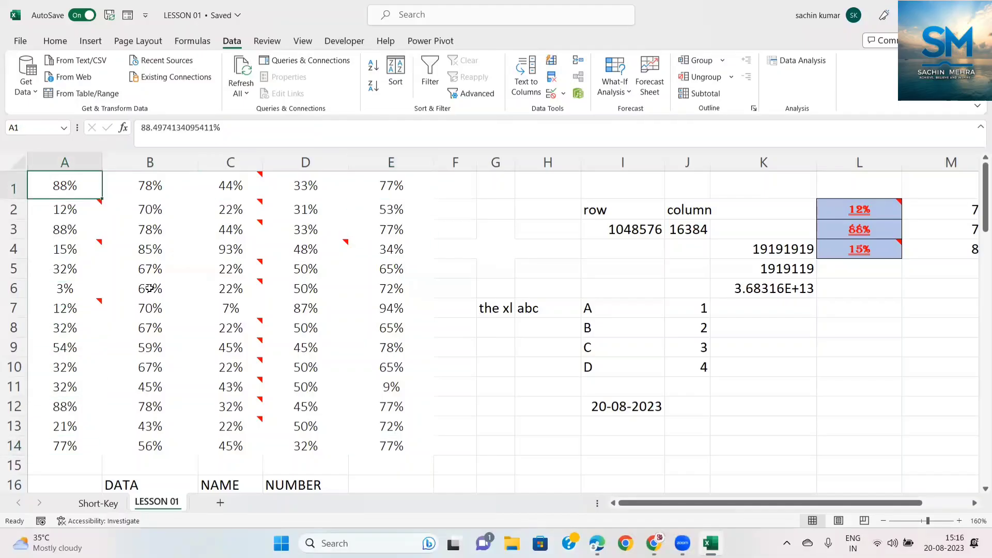
pyautogui.click(500, 248)
pyautogui.click(182, 241)
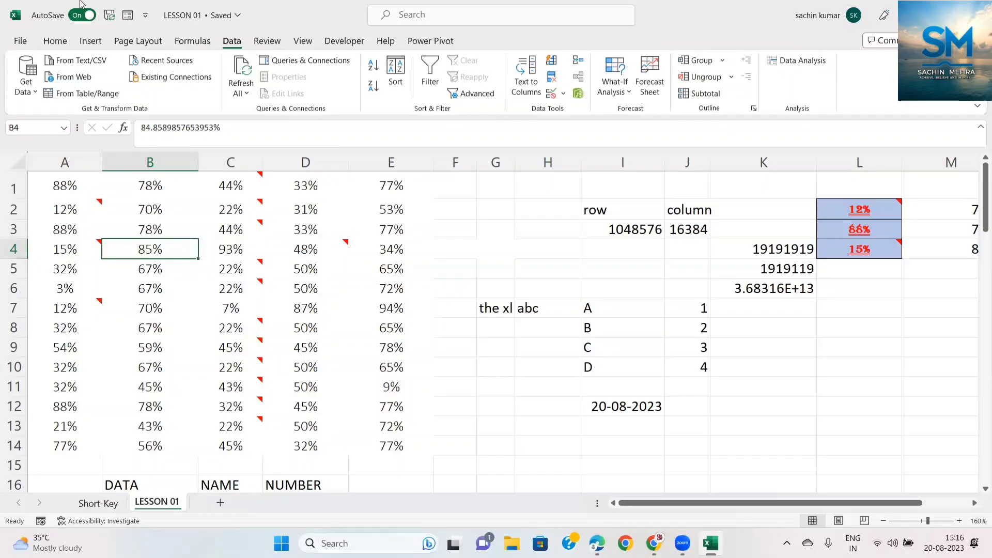
# Insert a Smiley Face shape about 2.54 cm wide and high over columns K and L near row 2.
pyautogui.click(91, 41)
pyautogui.click(164, 83)
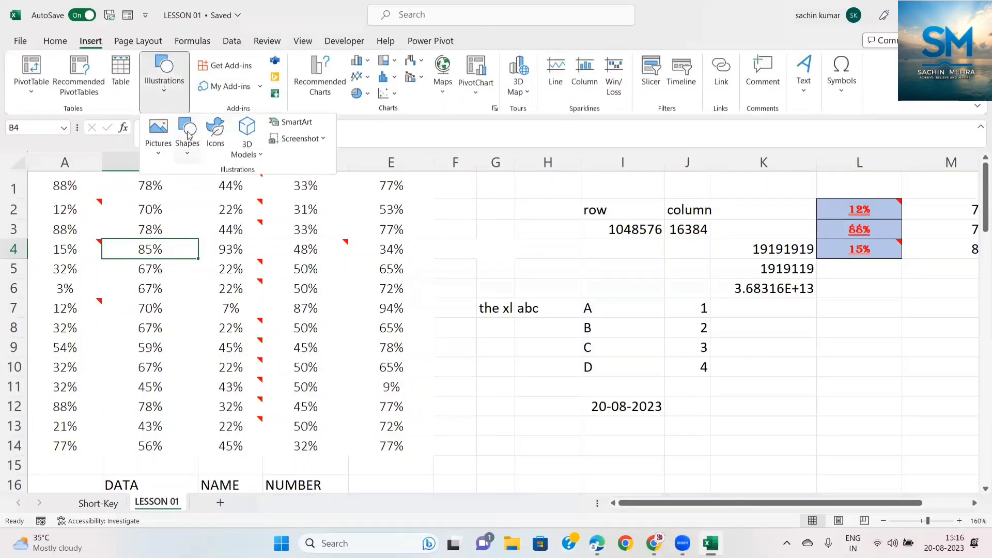
pyautogui.click(187, 133)
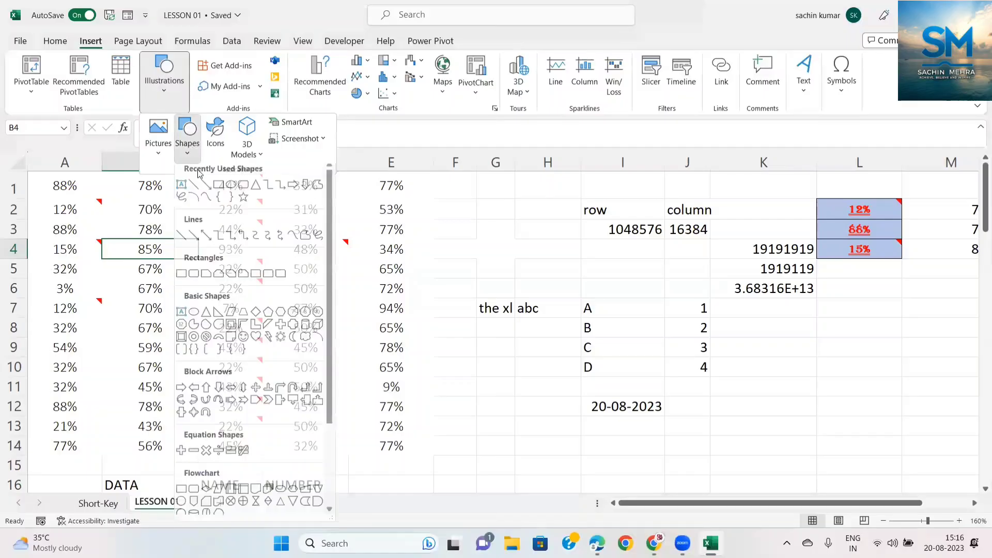
pyautogui.click(248, 348)
pyautogui.click(791, 213)
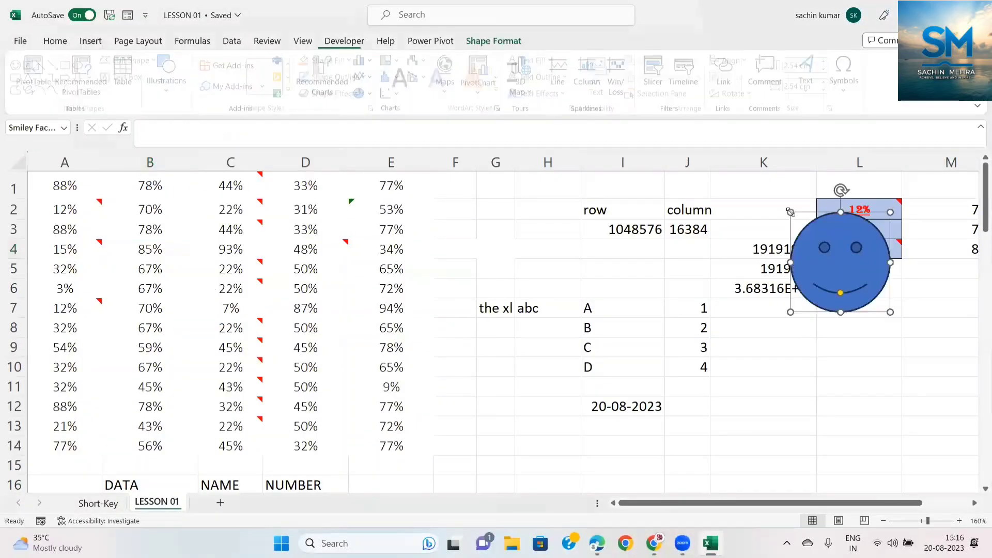
# Add a down arrow about 2.72 cm high and 1.35 cm wide over column I, and an isosceles triangle over columns G and H.
pyautogui.click(82, 77)
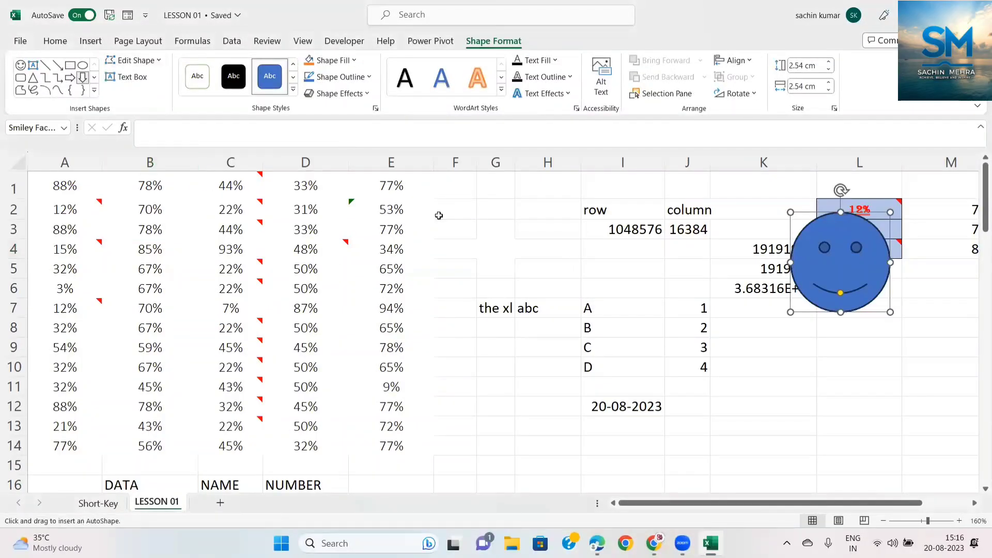
pyautogui.moveTo(583, 231); pyautogui.dragTo(636, 338)
pyautogui.click(33, 77)
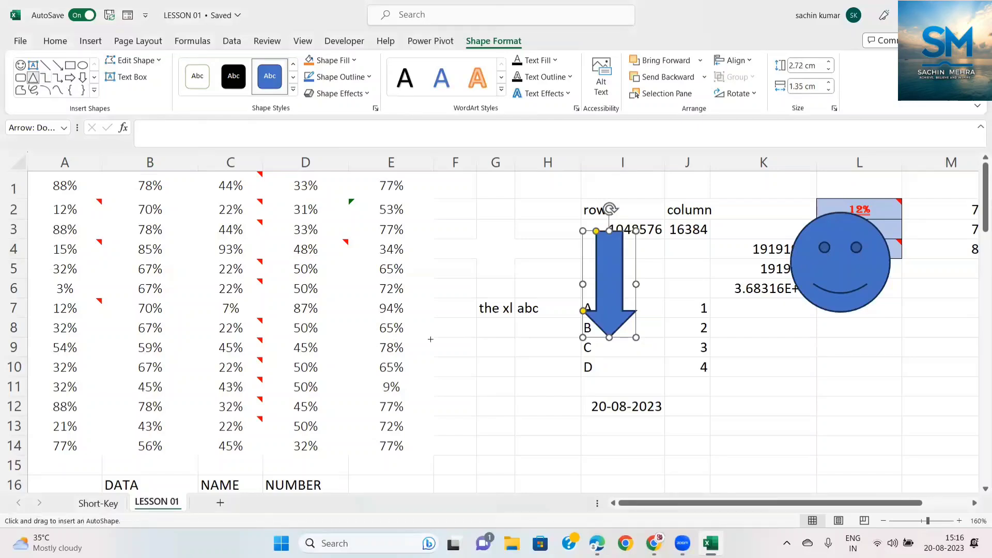
pyautogui.click(477, 214)
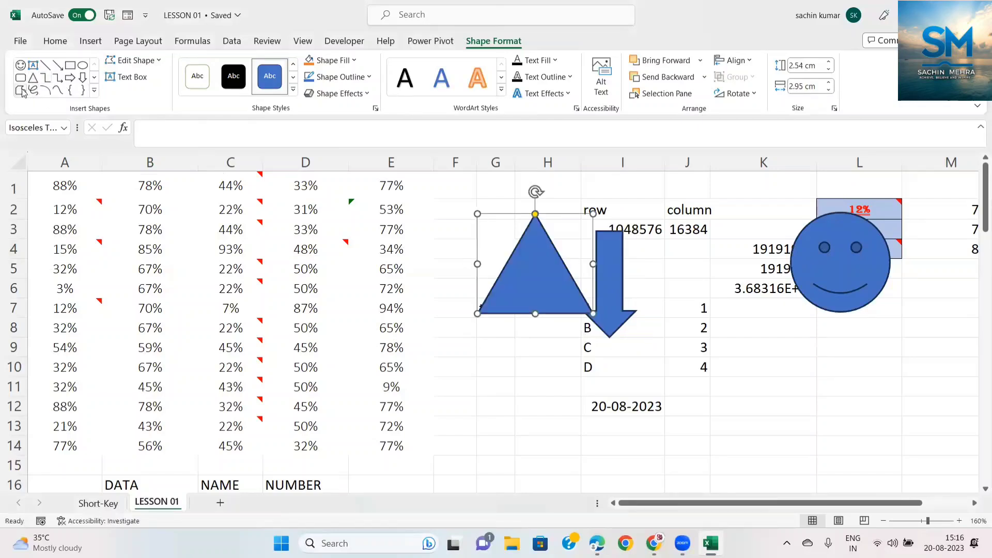
# Draw an open zigzag freeform line across columns F to K around rows 10 to 12, and return to cell C3.
pyautogui.click(21, 90)
pyautogui.click(724, 367)
pyautogui.click(579, 396)
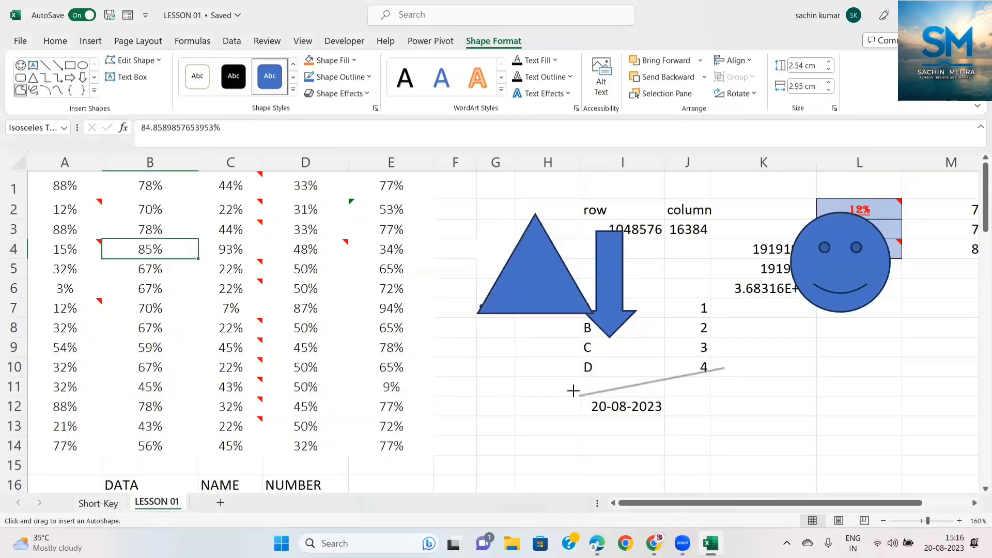
pyautogui.click(456, 370)
pyautogui.click(719, 400)
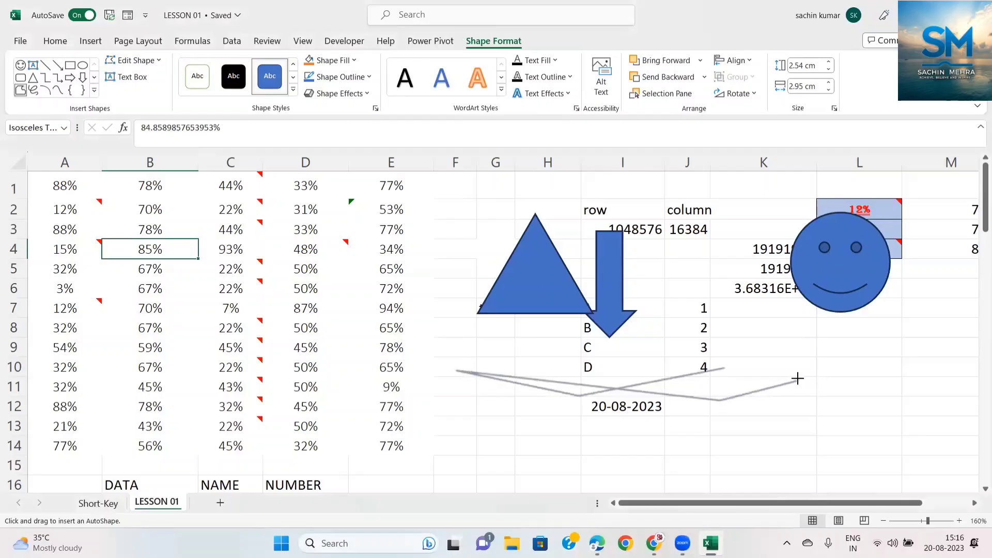
pyautogui.doubleClick(799, 379)
pyautogui.click(538, 432)
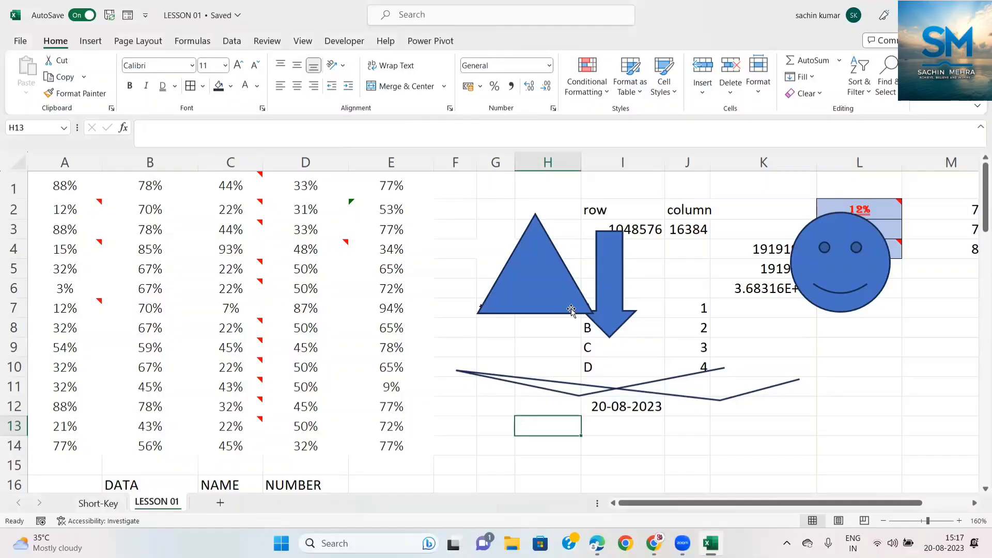
pyautogui.click(234, 227)
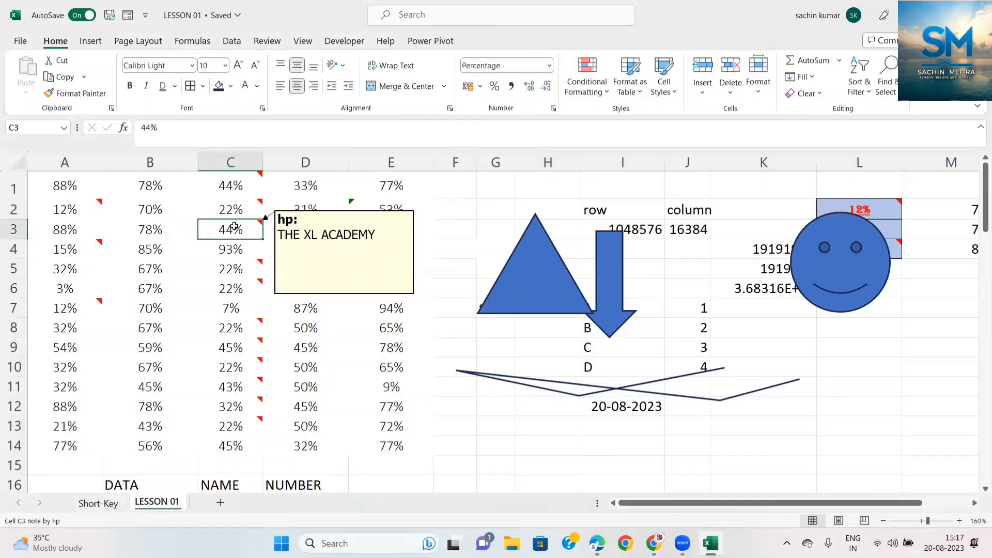
# Select the current region of percentages around C3, and return to the single cell B4.
pyautogui.hotkey('ctrl', 'a')
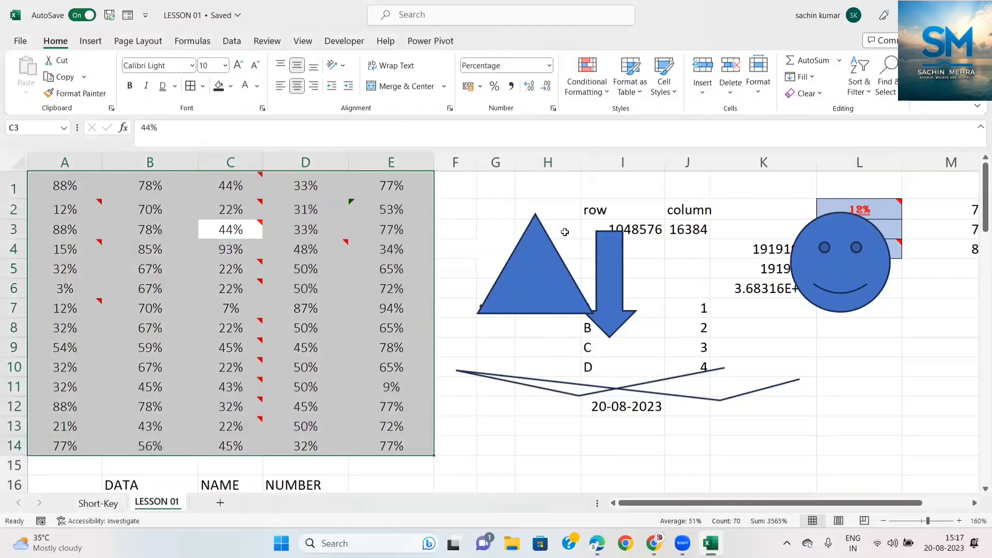
pyautogui.click(467, 215)
pyautogui.click(149, 249)
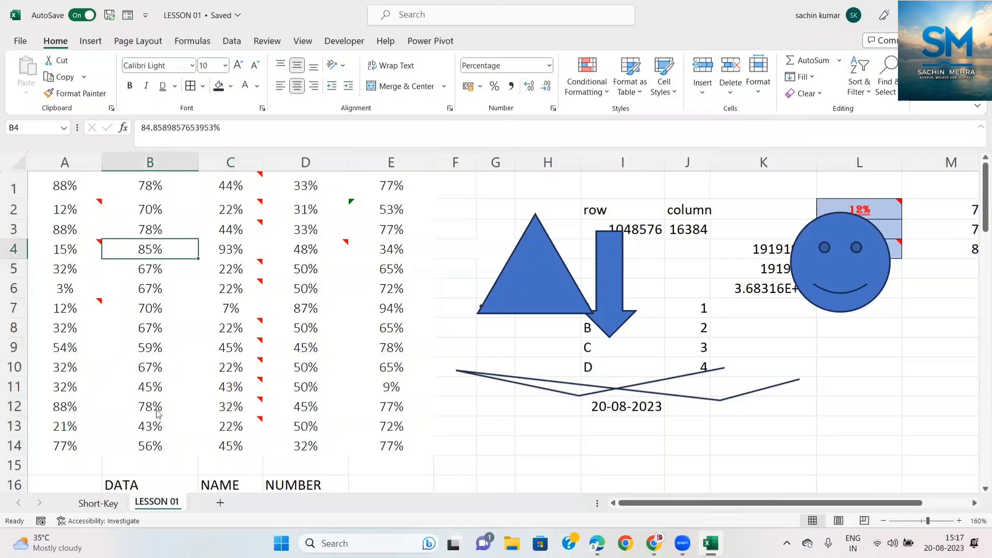
# Select all shapes on the sheet with the Objects option of Go To Special and delete them.
pyautogui.hotkey('ctrl', 'g')
pyautogui.click(602, 339)
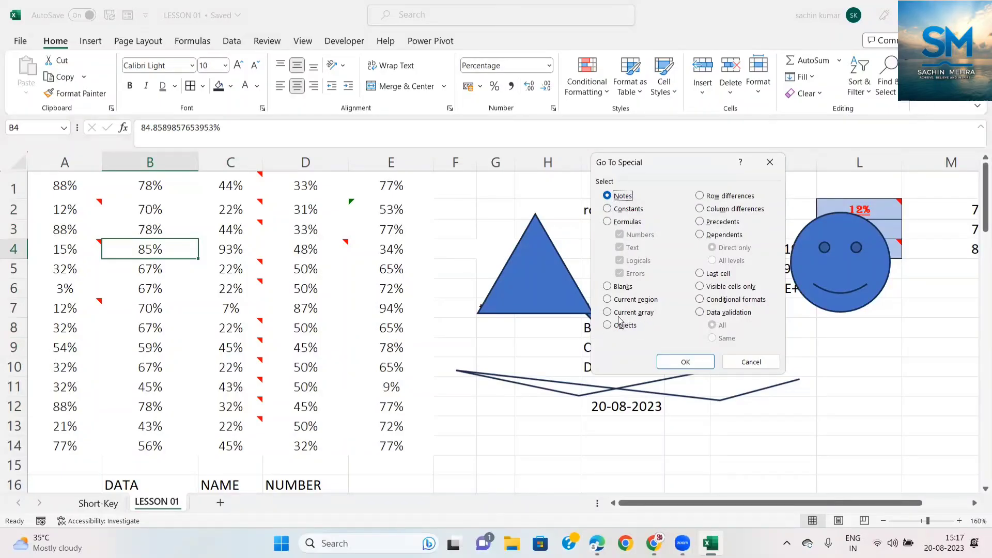
pyautogui.click(607, 326)
pyautogui.click(683, 363)
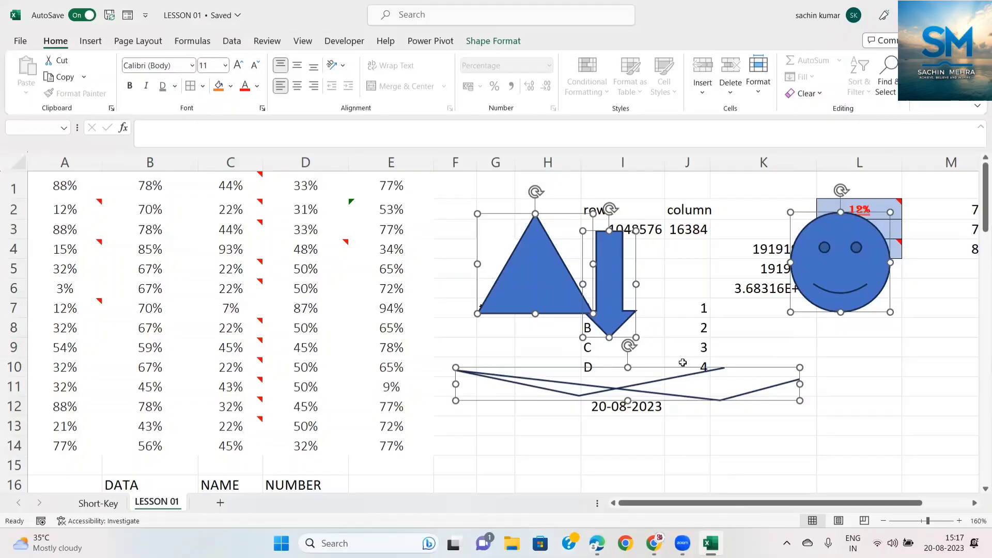
pyautogui.press('Delete')
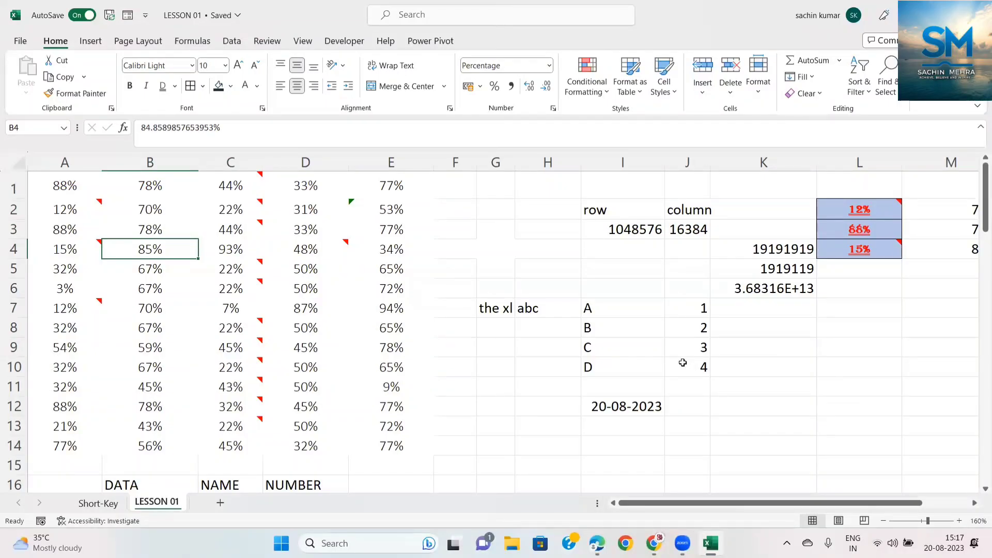
# Go to cell A1 and walk along row 1 of the percentage block to cell E1.
pyautogui.press('Left')
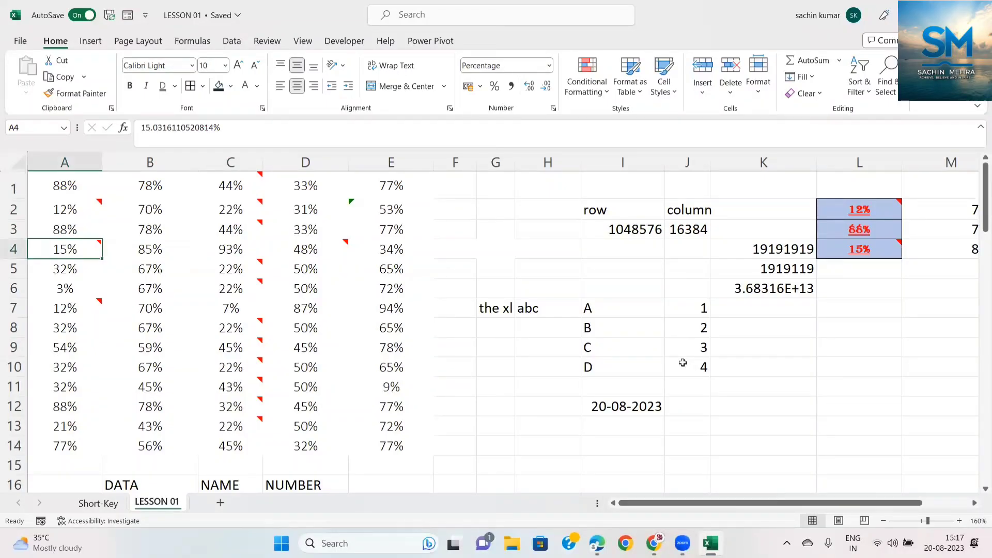
pyautogui.hotkey('ctrl', 'Up')
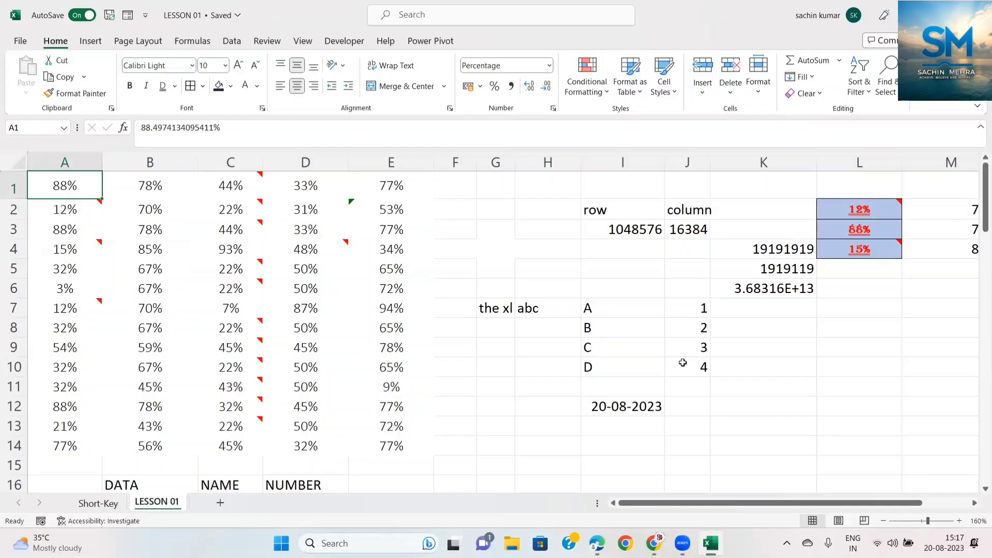
pyautogui.press('Right')
pyautogui.press('Right')
pyautogui.press('Right')
pyautogui.press('Right')
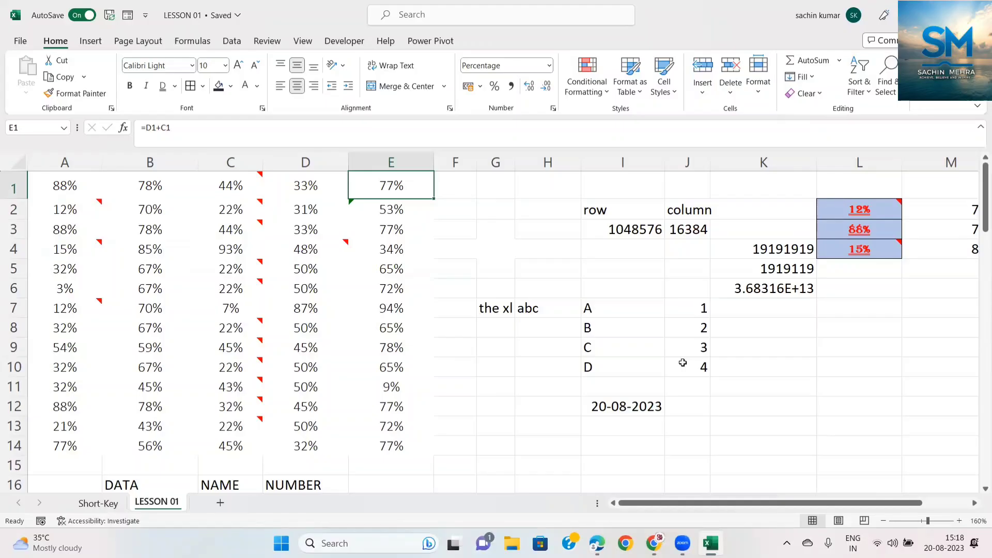
# Find the sheet's last cell with the Last cell option of Go To Special, and jump back up column M to its data.
pyautogui.press('F5')
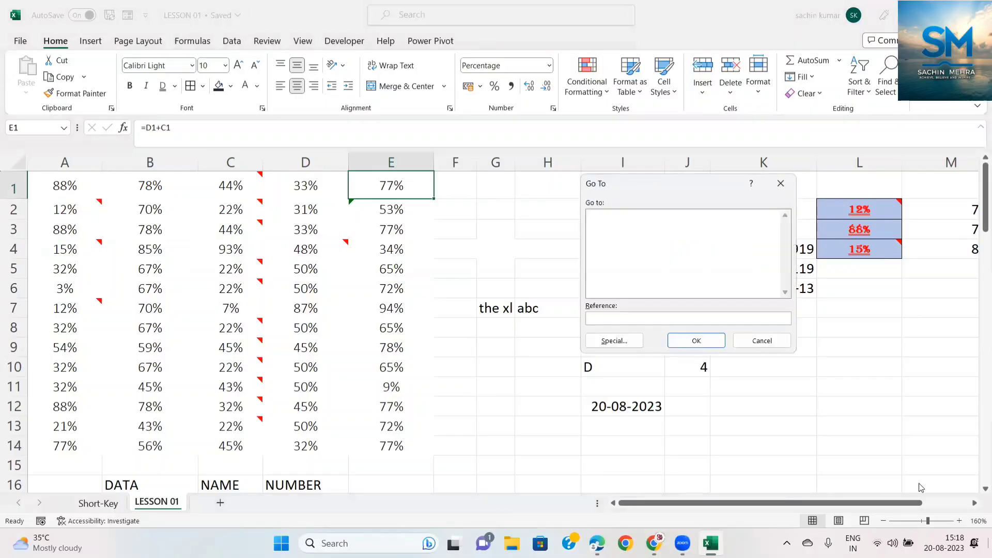
pyautogui.click(605, 342)
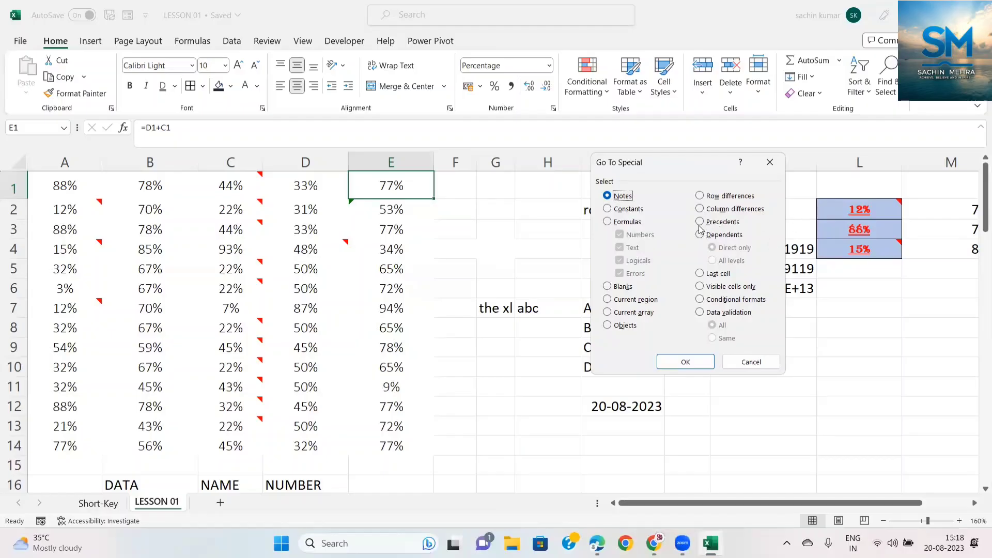
pyautogui.click(700, 274)
pyautogui.click(686, 363)
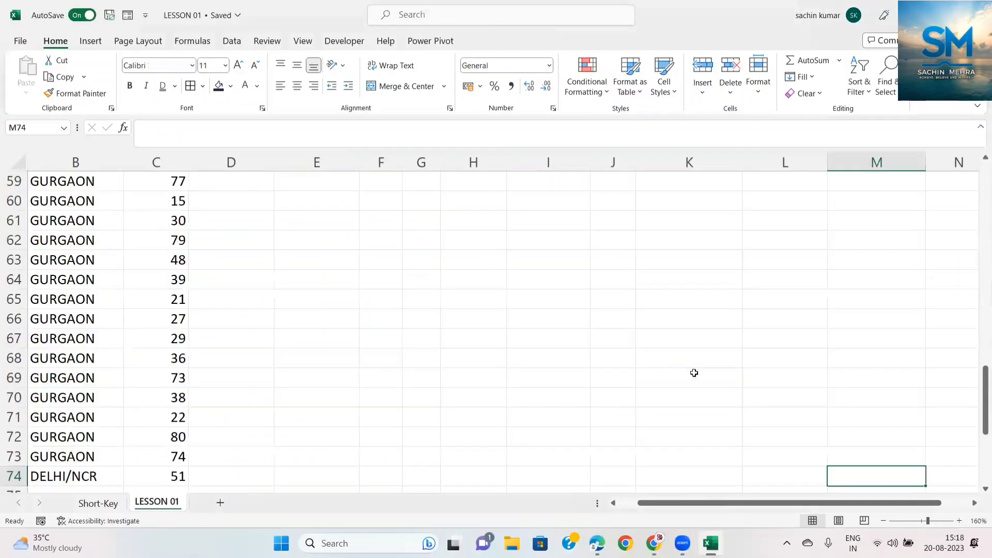
pyautogui.scroll(-1, 862, 488)
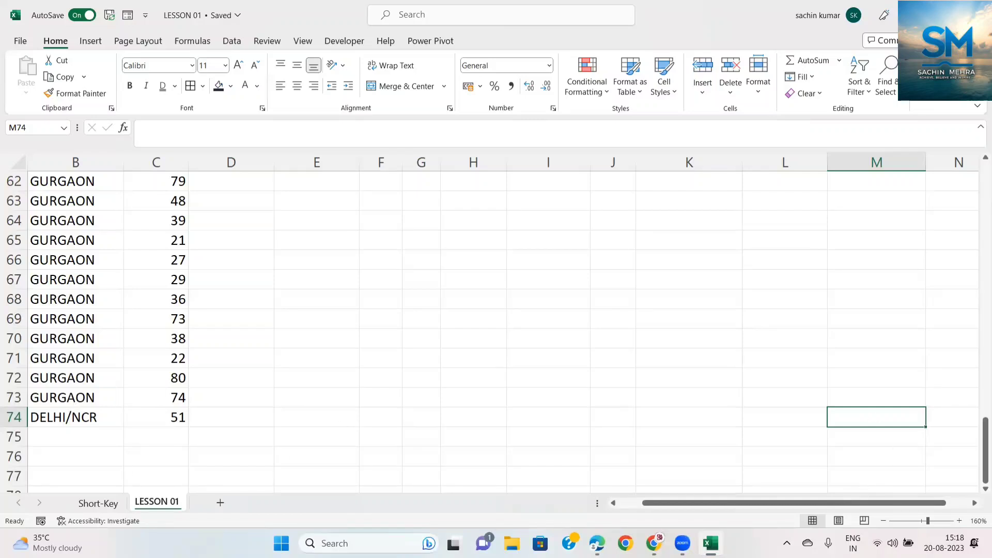
pyautogui.hotkey('ctrl', 'Up')
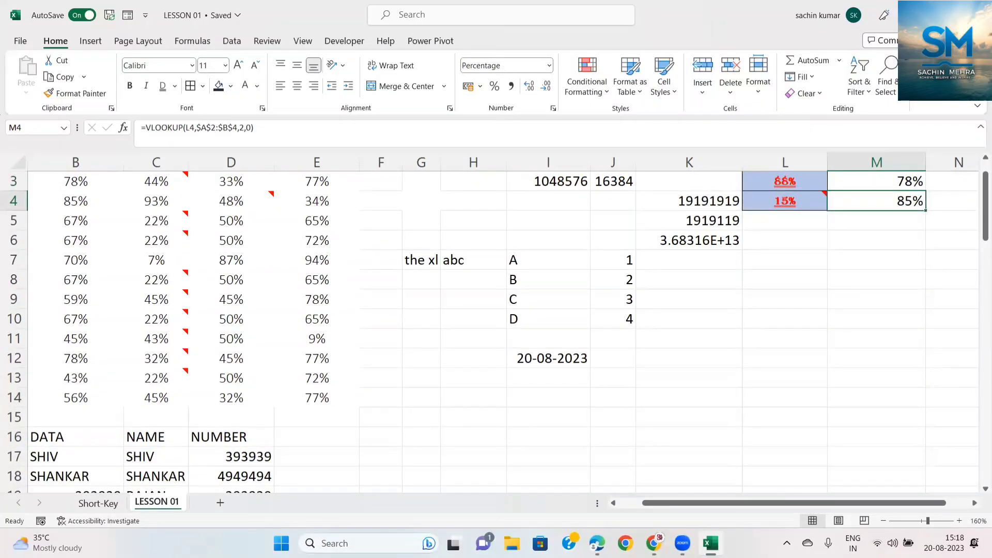
pyautogui.hotkey('ctrl', 'g')
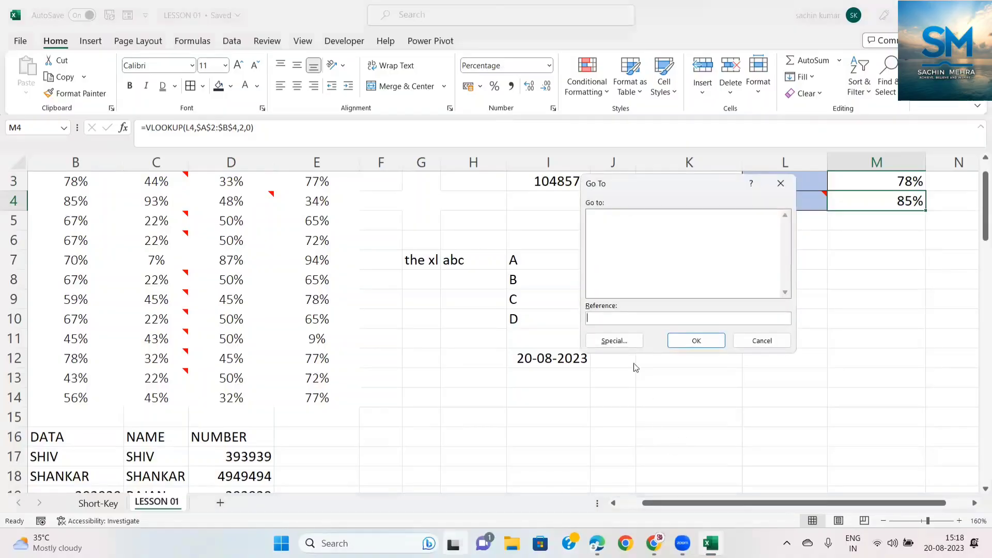
pyautogui.click(616, 339)
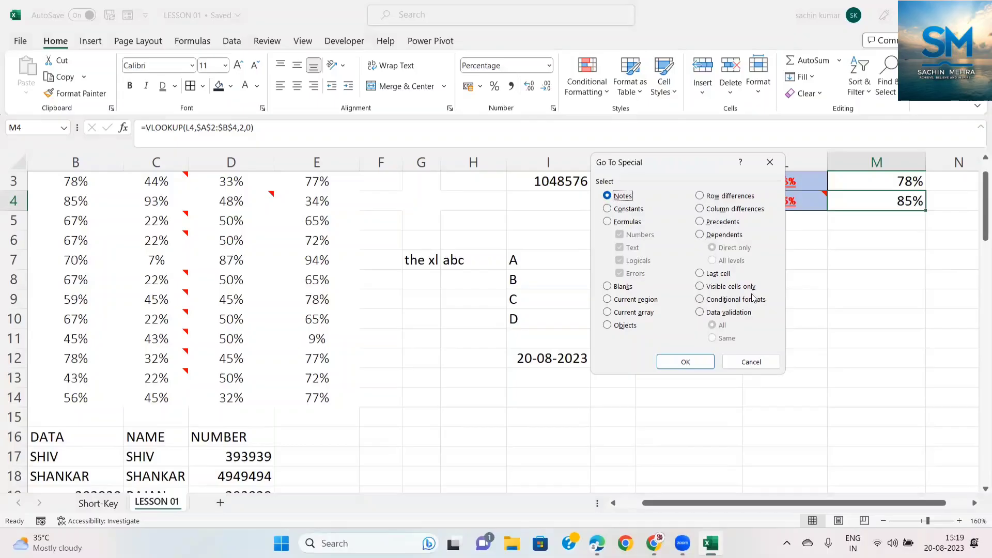
pyautogui.click(751, 362)
# Add a new blank worksheet to the workbook, and return to cell B1 on the LESSON 01 sheet.
pyautogui.click(95, 202)
pyautogui.hotkey('shift', 'F11')
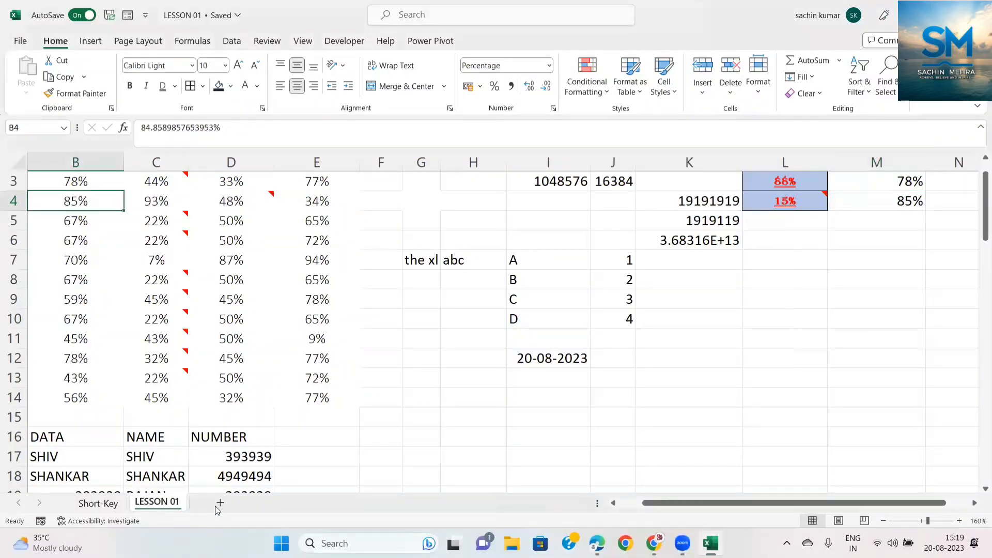
pyautogui.click(157, 505)
pyautogui.hotkey('ctrl', 'Up')
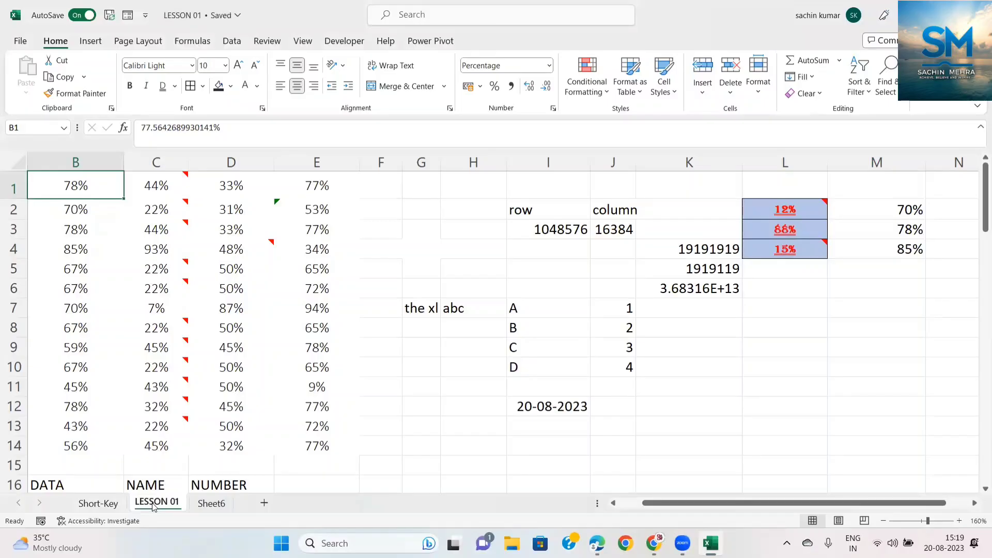
# Turn on filtering for the percentage block and filter column B to show only 43% and 45%.
pyautogui.hotkey('alt', 'a')
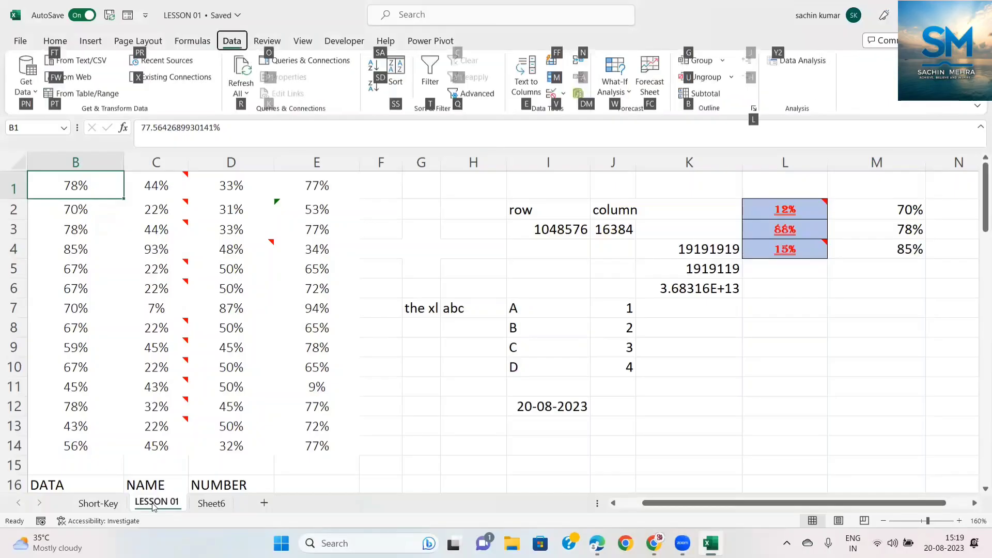
pyautogui.press('t')
pyautogui.hotkey('alt', 'Down')
pyautogui.press('Up')
pyautogui.press('space')
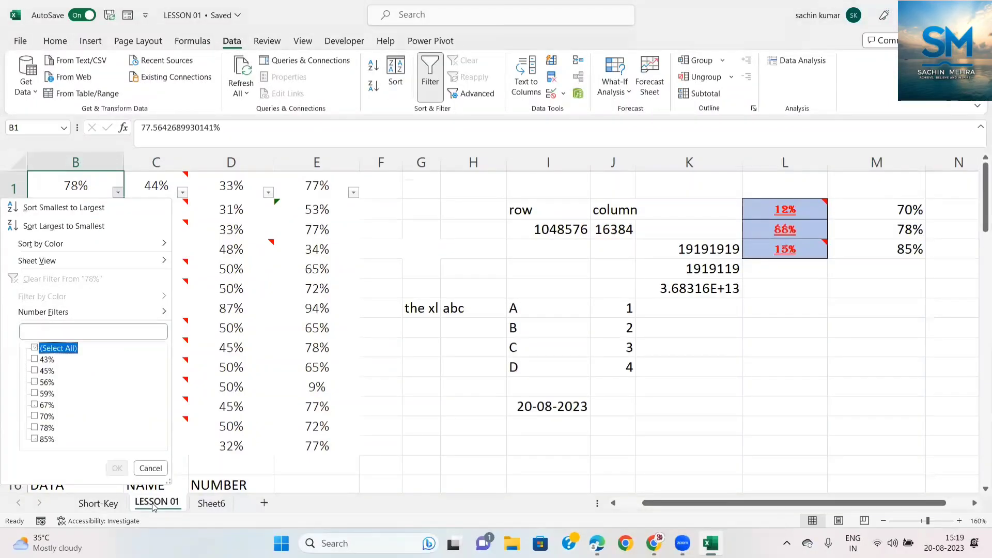
pyautogui.press('Down')
pyautogui.press('space')
pyautogui.press('Down')
pyautogui.press('space')
pyautogui.press('Return')
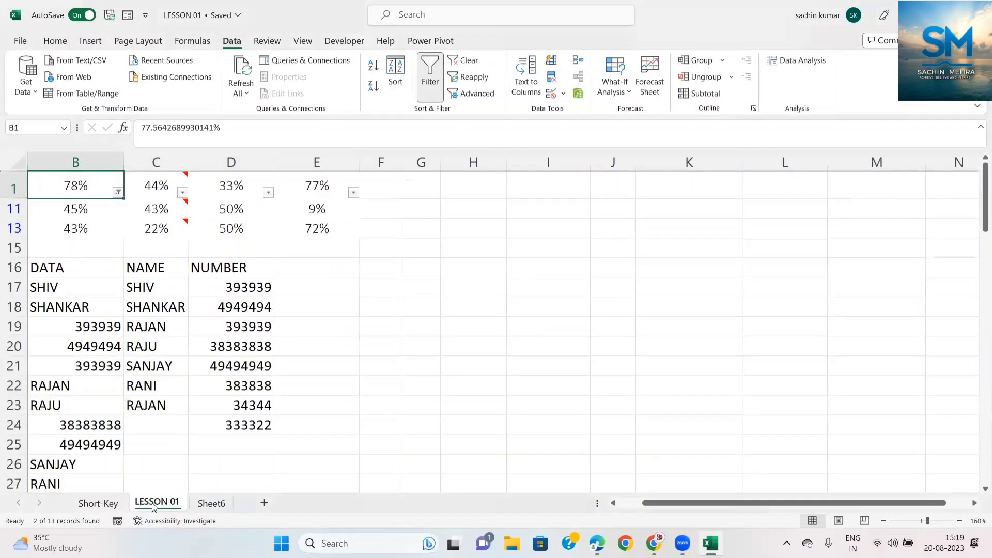
# Copy only the visible cells of the filtered percentage block and paste them into Sheet6 from cell A1.
pyautogui.hotkey('ctrl', 'a')
pyautogui.hotkey('alt', ';')
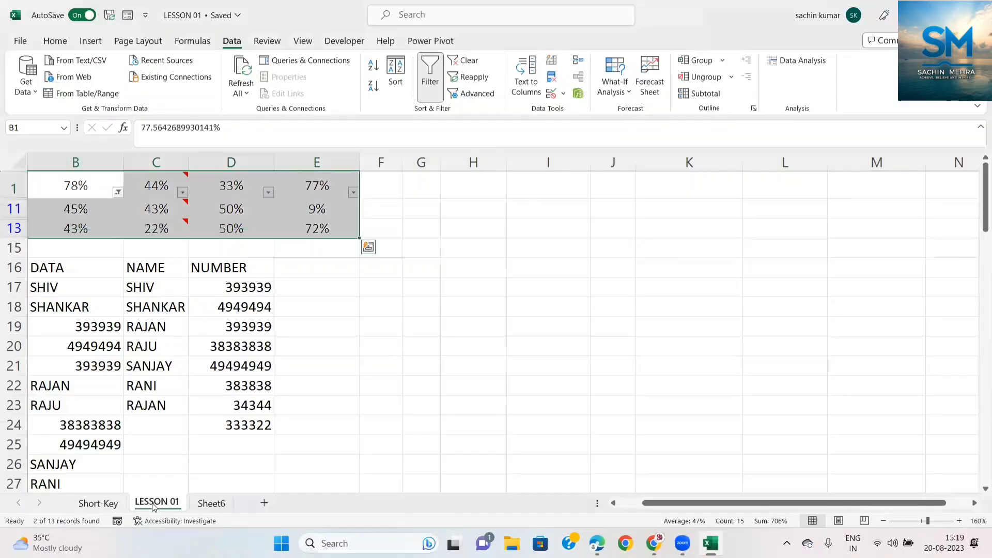
pyautogui.hotkey('ctrl', 'c')
pyautogui.click(203, 502)
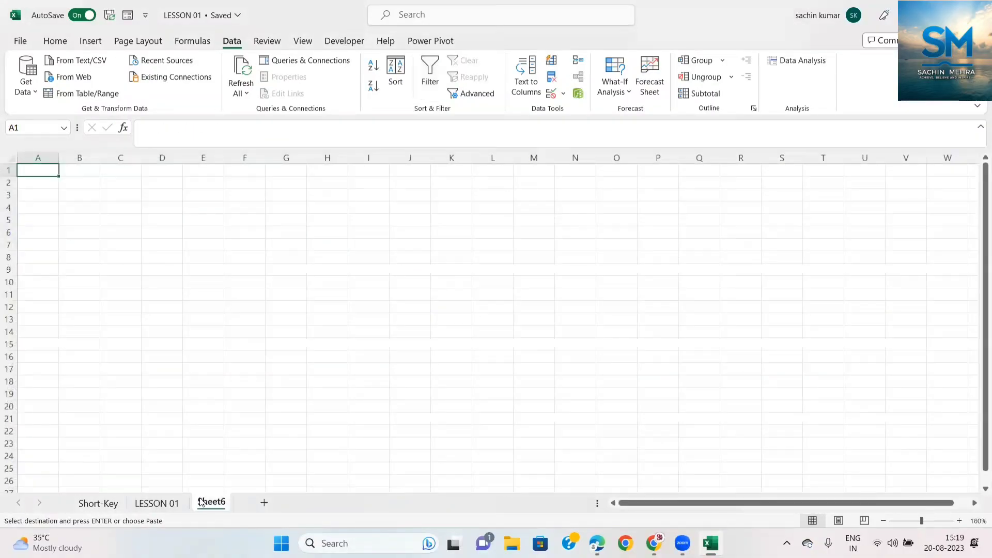
pyautogui.hotkey('ctrl', 'v')
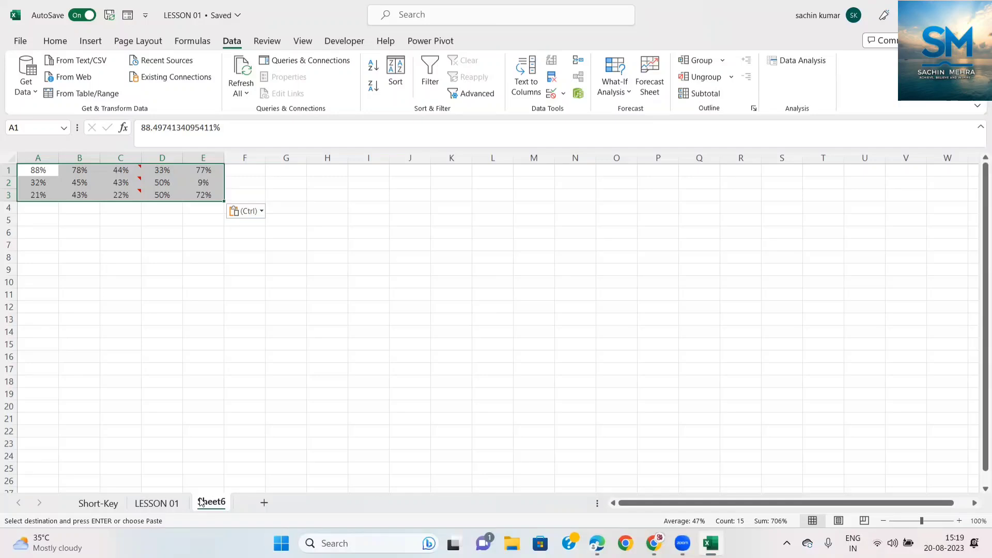
# Clear the copy marquee on LESSON 01, select the filtered rows across columns B to E, and compare them with Sheet6.
pyautogui.click(151, 509)
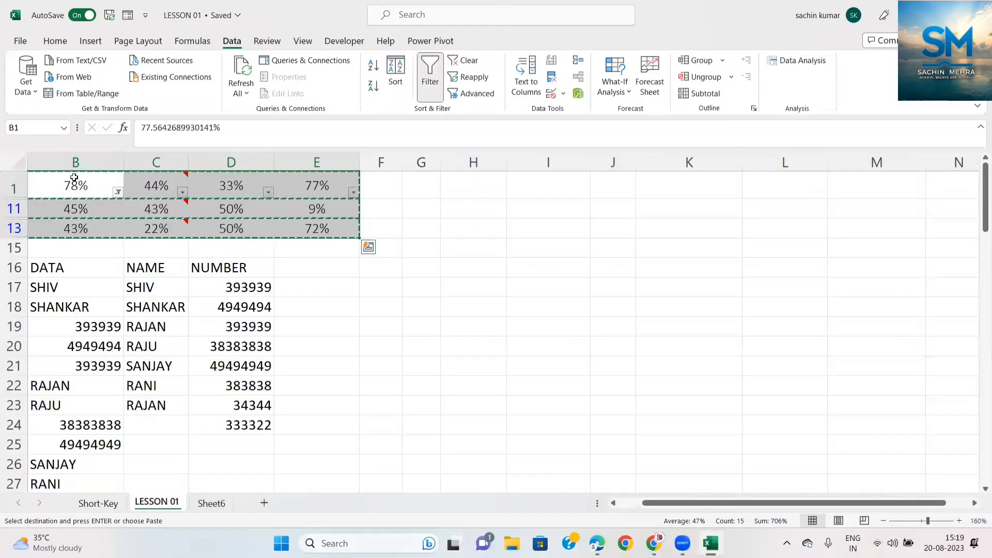
pyautogui.click(74, 178)
pyautogui.press('Escape')
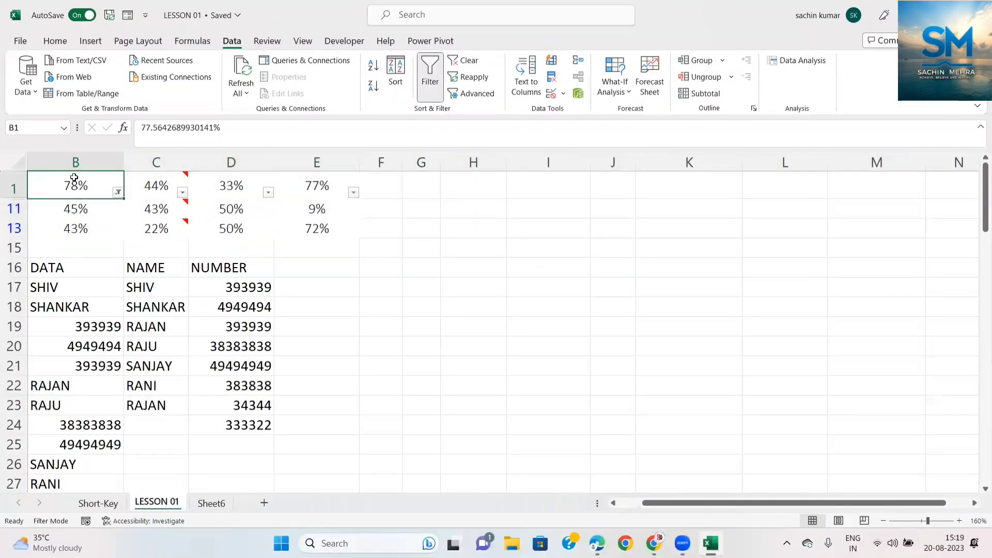
pyautogui.keyDown('shift'); pyautogui.click(89, 222); pyautogui.keyUp('shift')
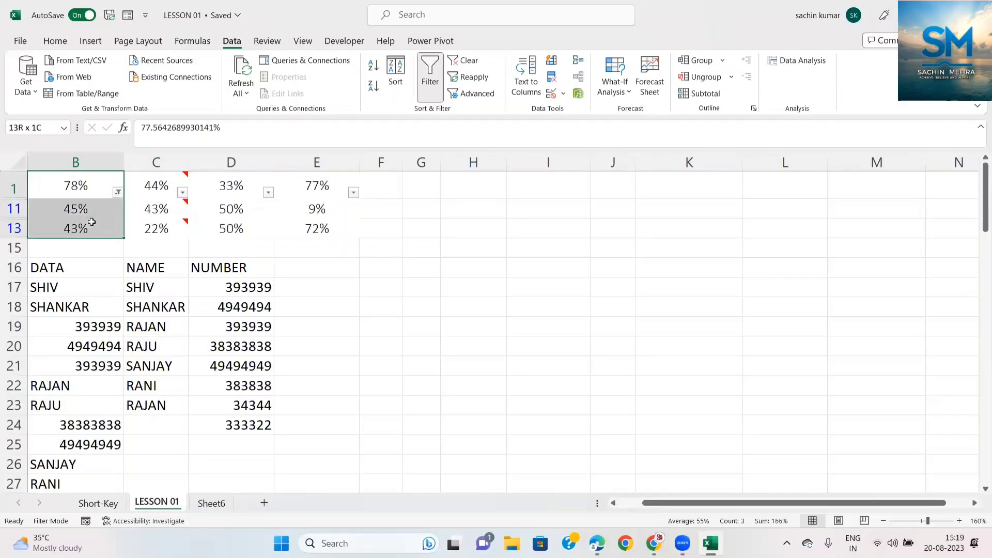
pyautogui.hotkey('shift', 'Right')
pyautogui.hotkey('shift', 'Right')
pyautogui.hotkey('shift', 'Right')
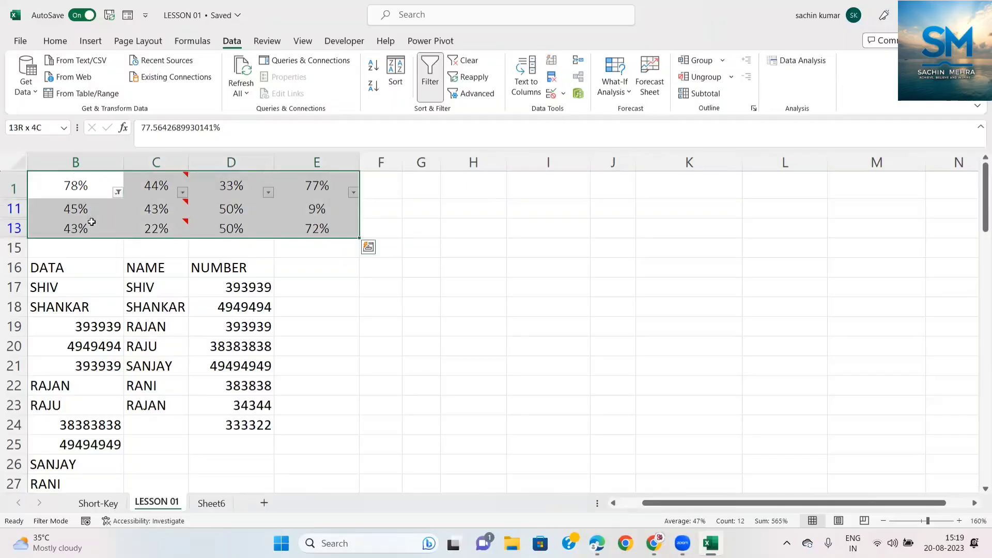
pyautogui.click(206, 504)
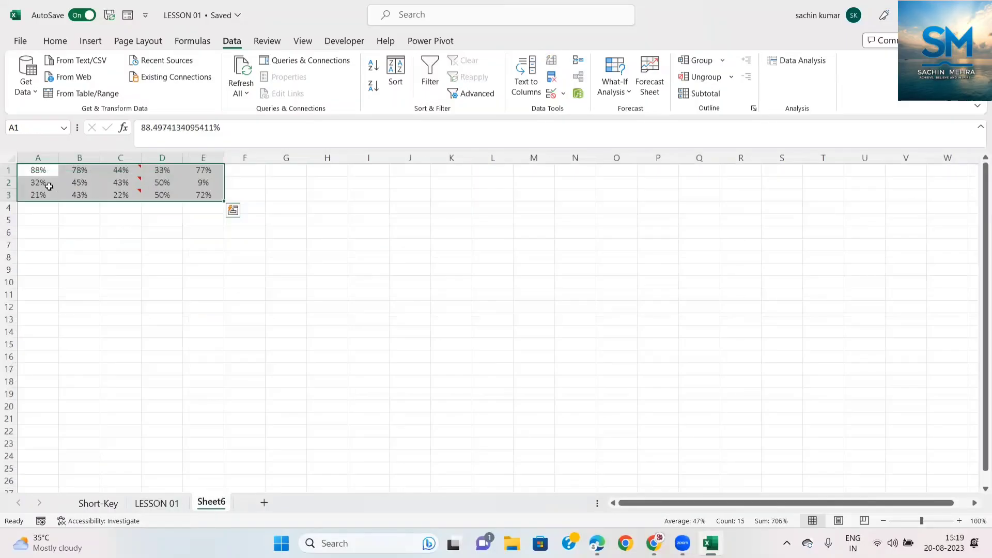
# Remove the filter from the LESSON 01 percentage block, and compare its full column A with the rows pasted on Sheet6.
pyautogui.click(162, 503)
pyautogui.hotkey('ctrl', 'Home')
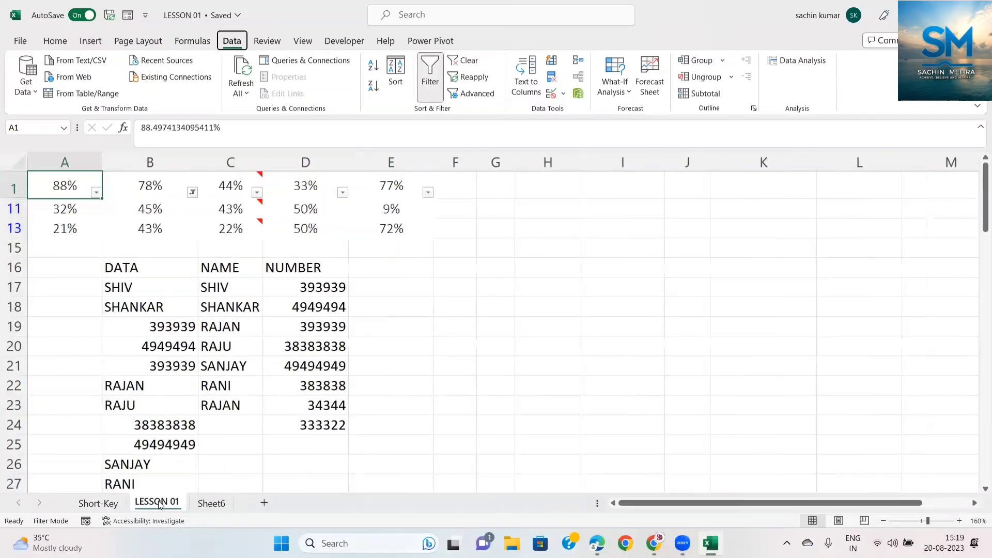
pyautogui.hotkey('ctrl', 'shift', 'l')
pyautogui.hotkey('ctrl', 'shift', 'Down')
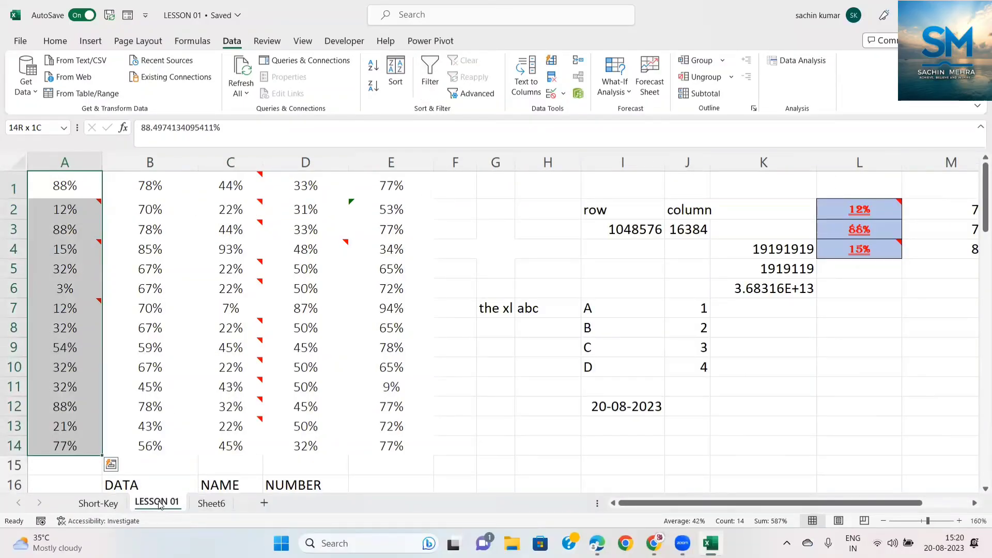
pyautogui.click(211, 504)
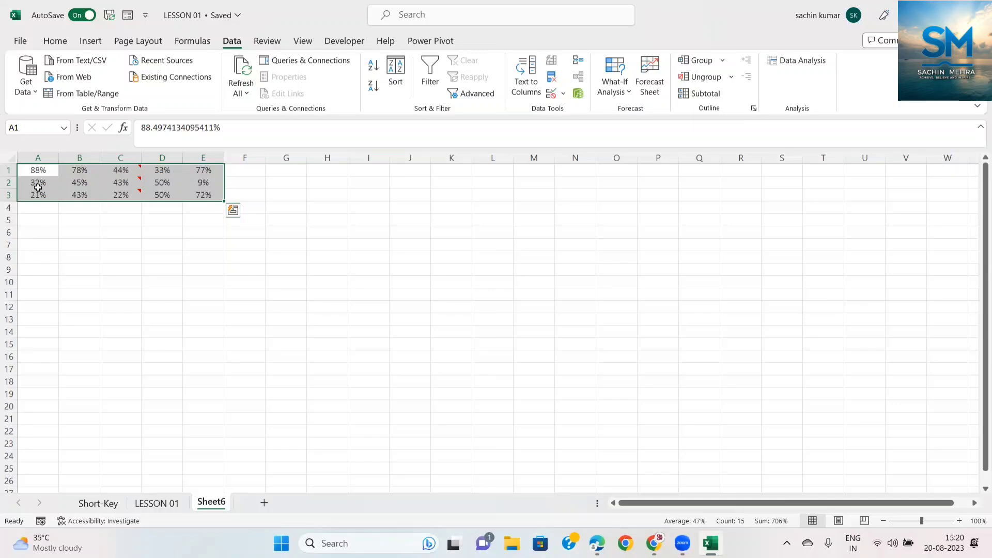
pyautogui.click(156, 503)
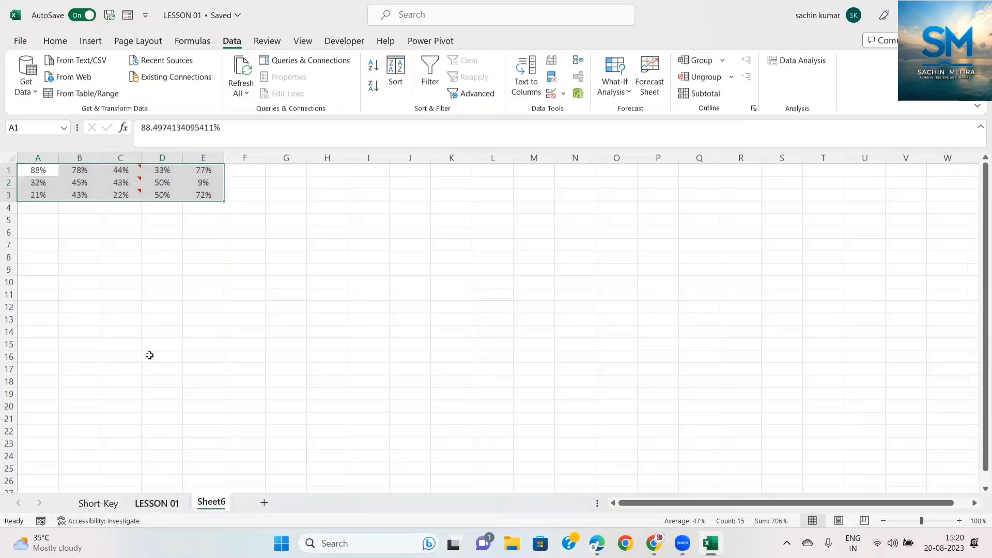
# Turn filtering back on for the LESSON 01 percentage block and filter column A to show only 3%, 12% and 15%.
pyautogui.click(71, 176)
pyautogui.hotkey('ctrl', 'shift', 'l')
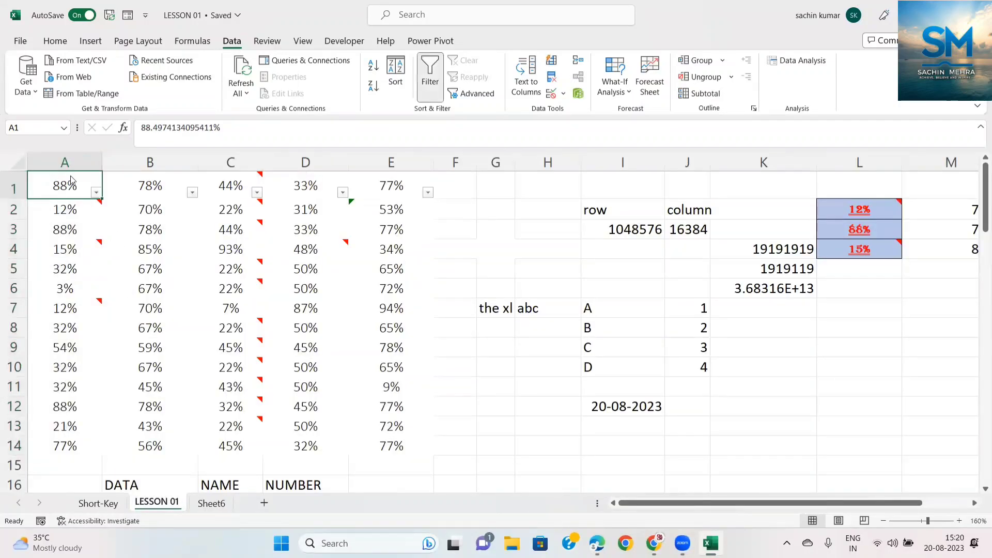
pyautogui.hotkey('alt', 'Down')
pyautogui.press('Down')
pyautogui.press('Down')
pyautogui.press('Down')
pyautogui.press('Down')
pyautogui.press('Down')
pyautogui.press('Down')
pyautogui.press('Down')
pyautogui.press('space')
pyautogui.press('Down')
pyautogui.press('space')
pyautogui.press('Down')
pyautogui.press('space')
pyautogui.press('Down')
pyautogui.press('space')
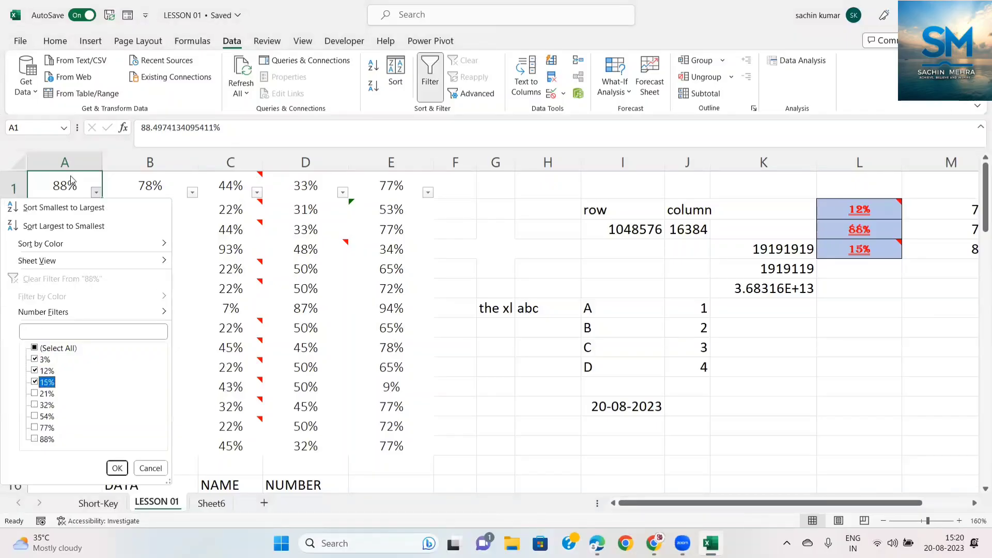
pyautogui.press('Return')
# Remove 15% from the column A filter on LESSON 01 so that only 3% and 12% remain selected.
pyautogui.hotkey('alt', 'Down')
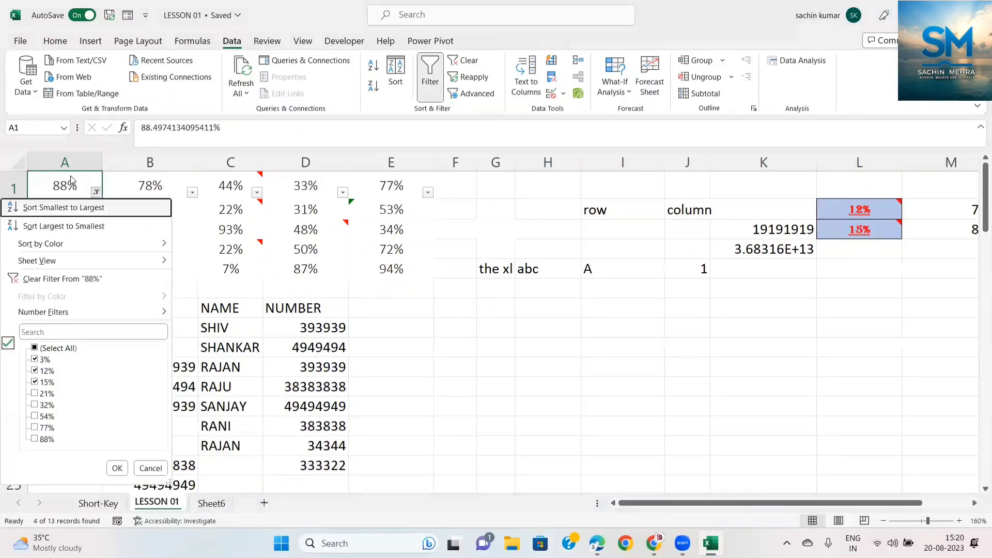
pyautogui.press('Down')
pyautogui.press('Down')
pyautogui.press('Down')
pyautogui.press('Down')
pyautogui.press('Down')
pyautogui.press('Down')
pyautogui.press('Down')
pyautogui.press('Down')
pyautogui.press('Down')
pyautogui.press('Down')
pyautogui.press('space')
pyautogui.press('Return')
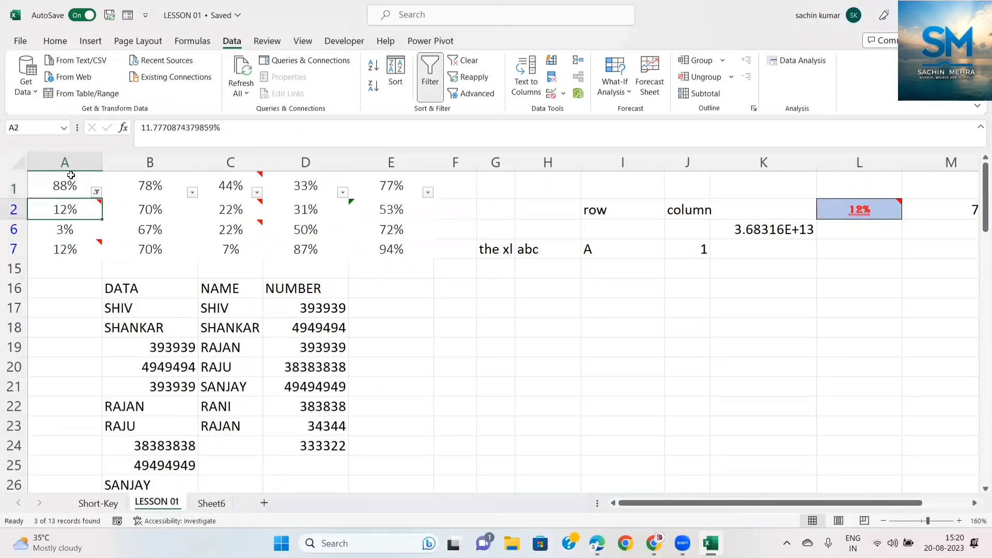
# Select the whole filtered percentage block from A1 and limit the selection to visible cells only with Go To Special.
pyautogui.press('Up')
pyautogui.hotkey('ctrl', 'a')
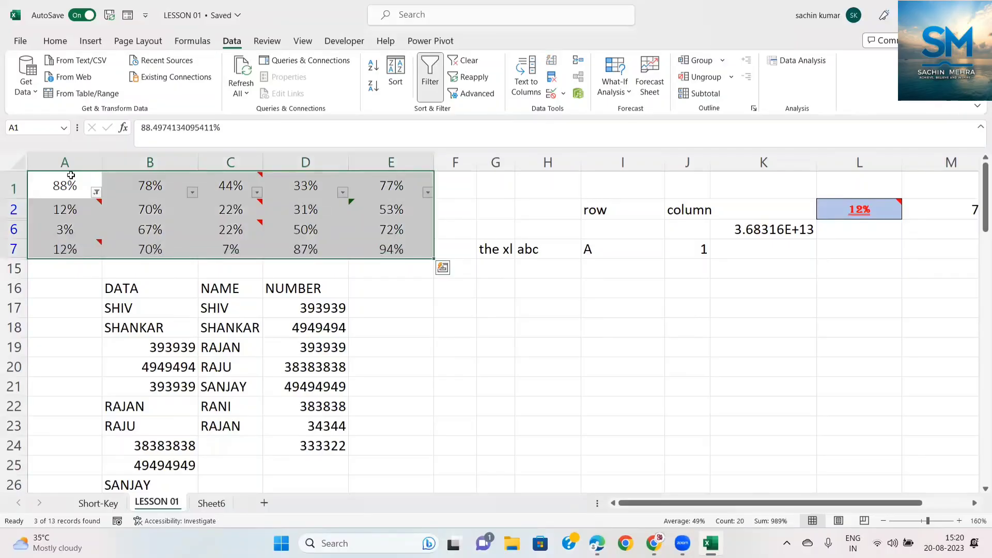
pyautogui.hotkey('ctrl', 'g')
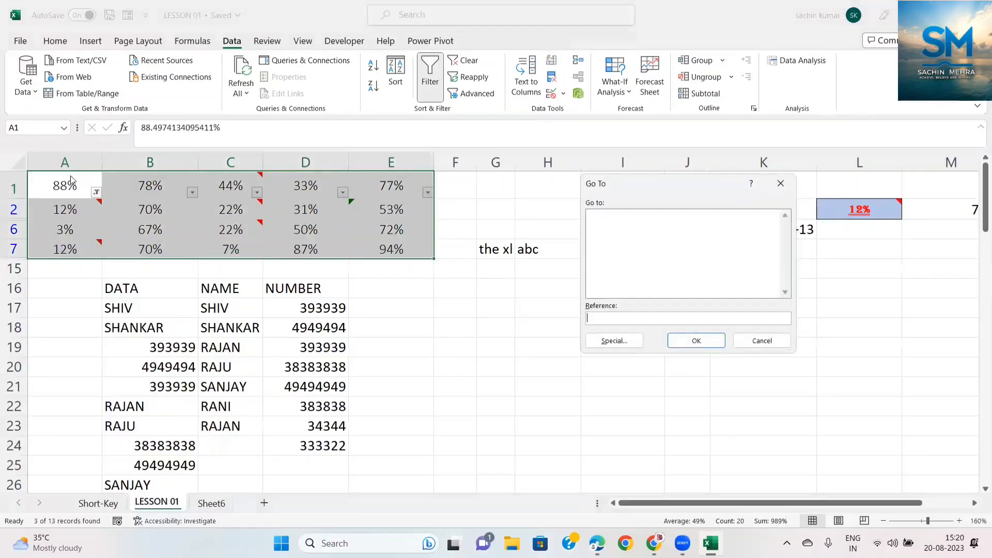
pyautogui.click(633, 341)
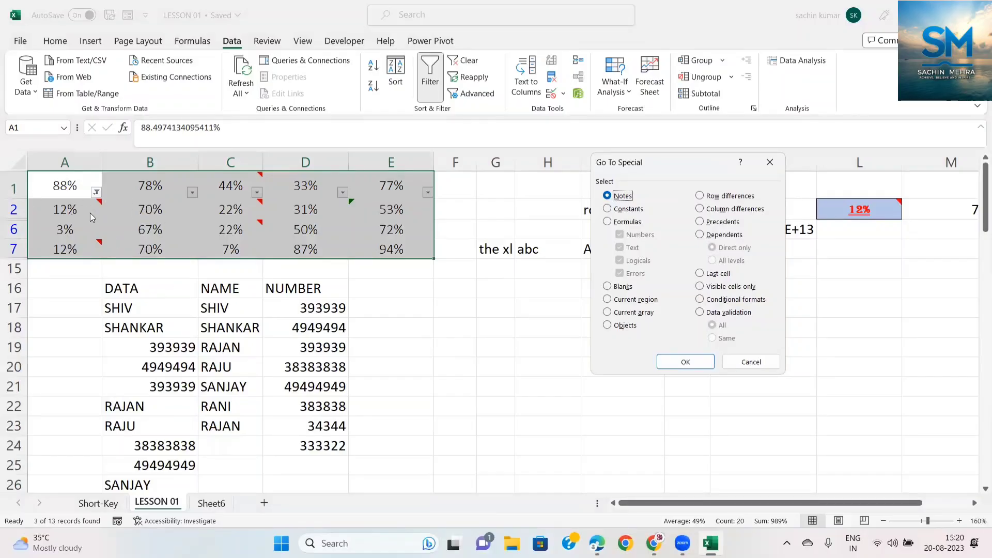
pyautogui.click(701, 286)
pyautogui.click(678, 359)
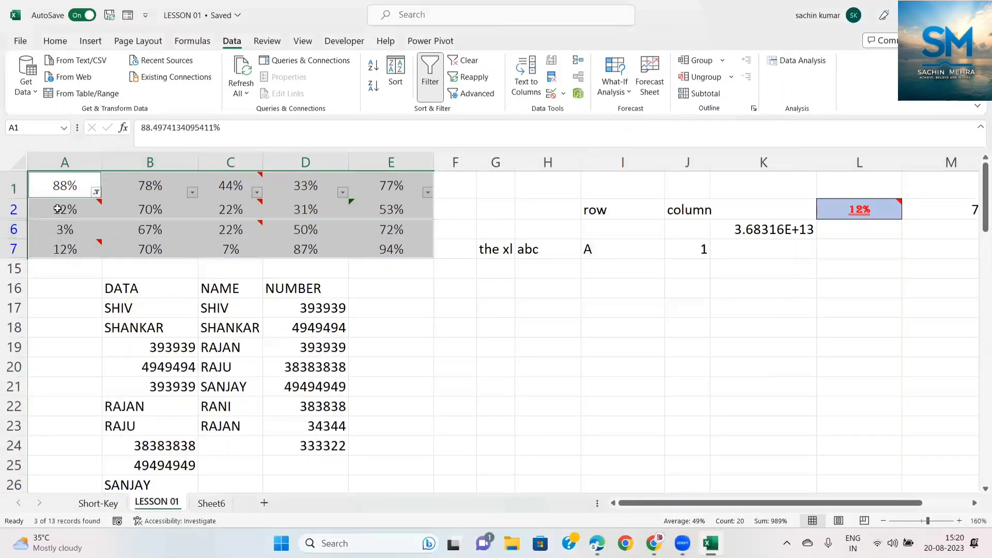
# Copy the selected visible cells and paste them into Sheet6 from cell A1.
pyautogui.moveTo(57, 208)
pyautogui.hotkey('ctrl', 'c')
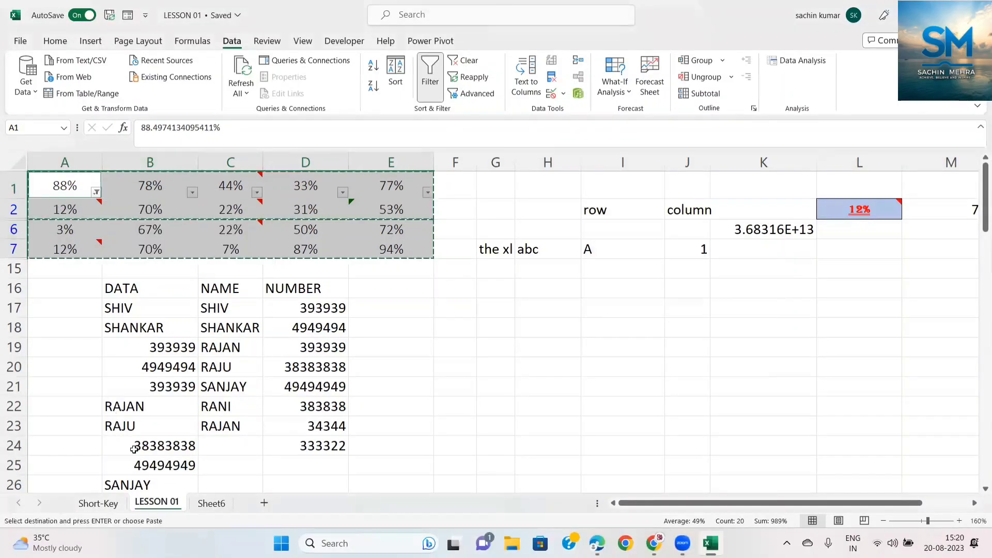
pyautogui.click(211, 503)
pyautogui.hotkey('ctrl', 'v')
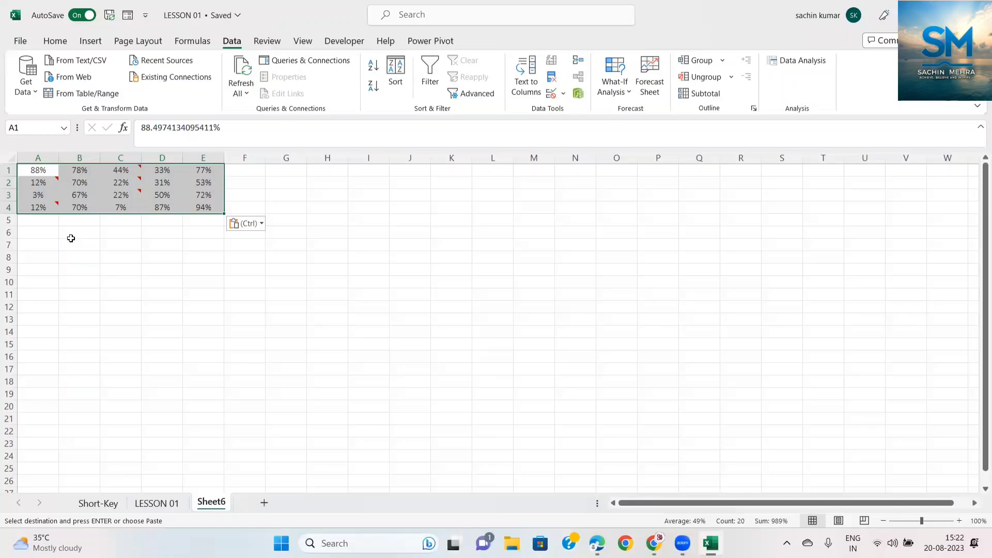
# Check cells A2 and A1 of the pasted block on Sheet6 and compare the block with the filtered rows on LESSON 01.
pyautogui.click(542, 93)
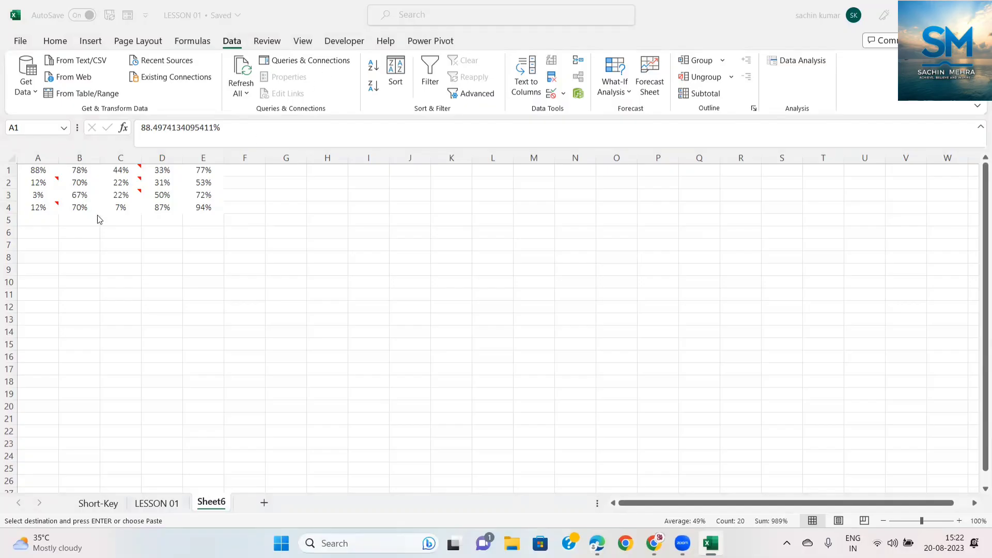
pyautogui.click(56, 179)
pyautogui.click(57, 179)
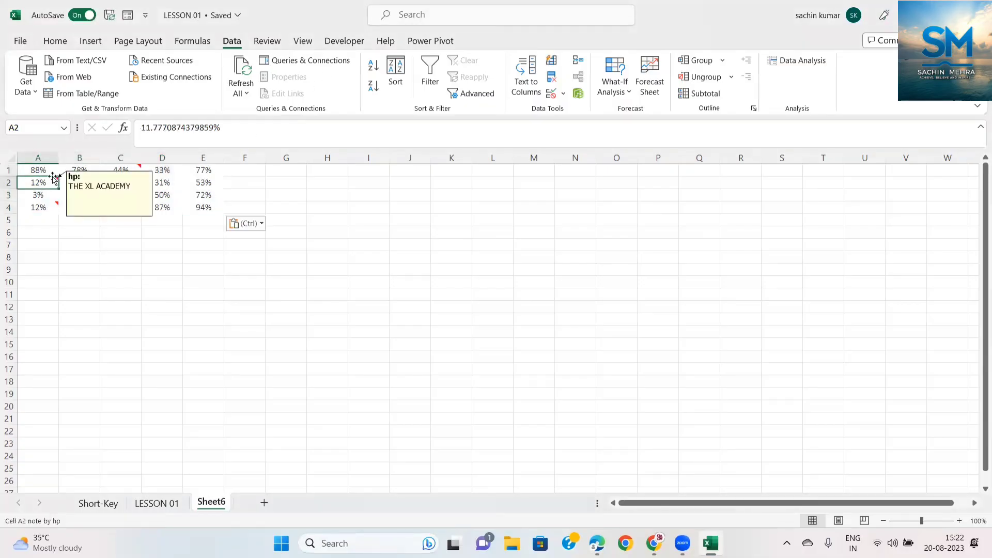
pyautogui.click(45, 172)
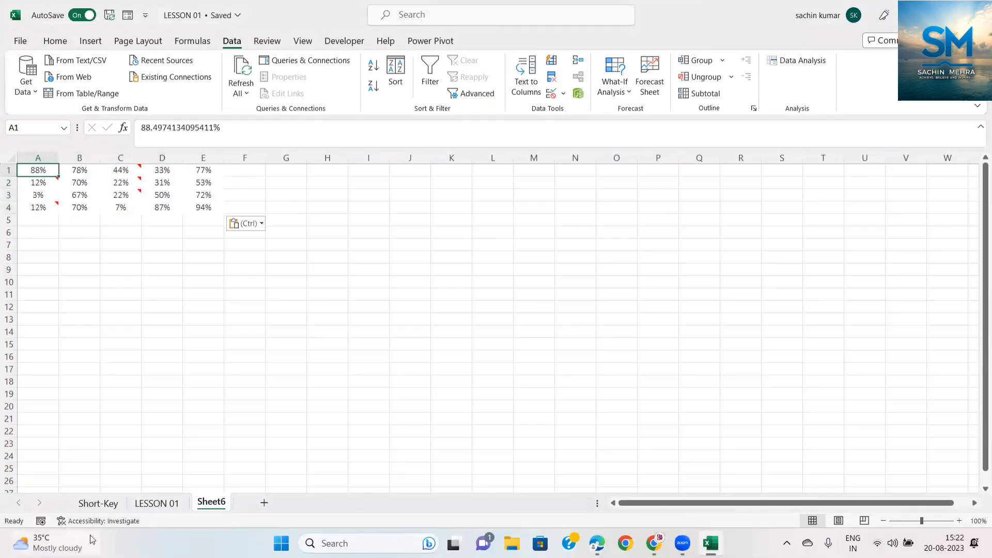
pyautogui.click(156, 503)
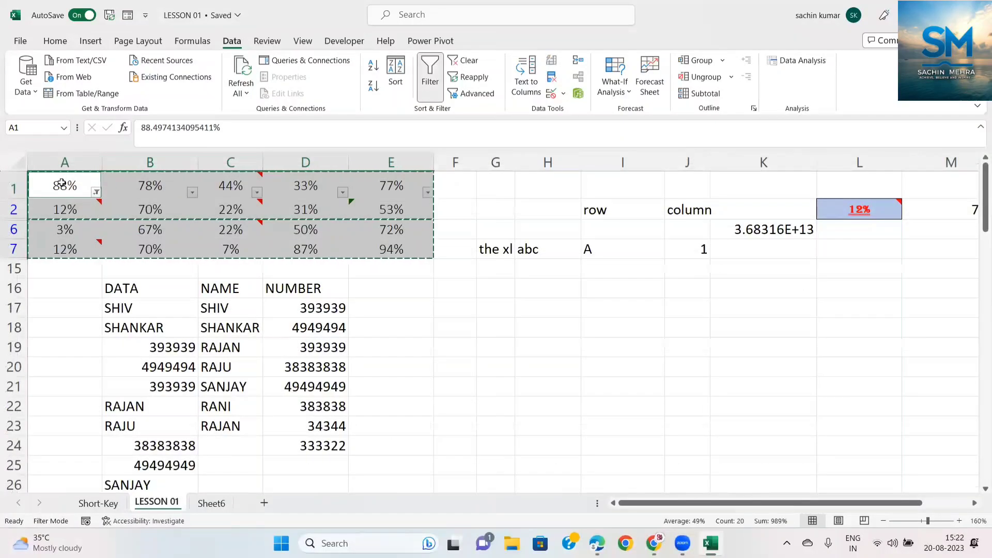
pyautogui.click(61, 184)
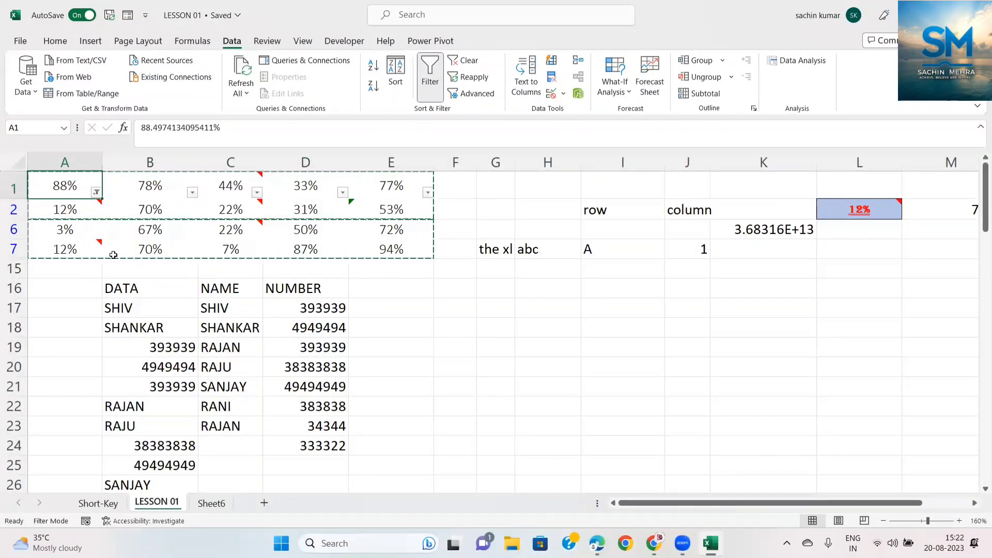
pyautogui.click(205, 509)
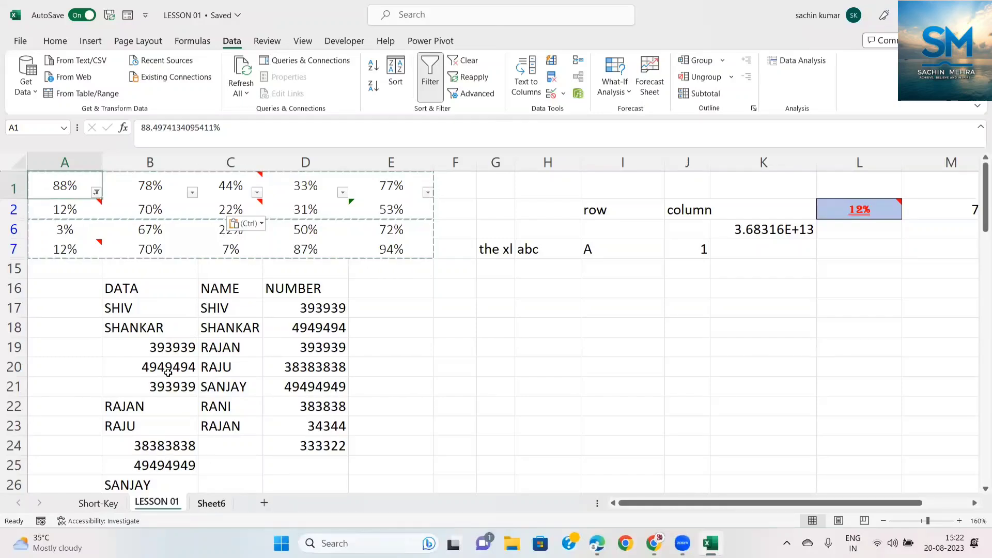